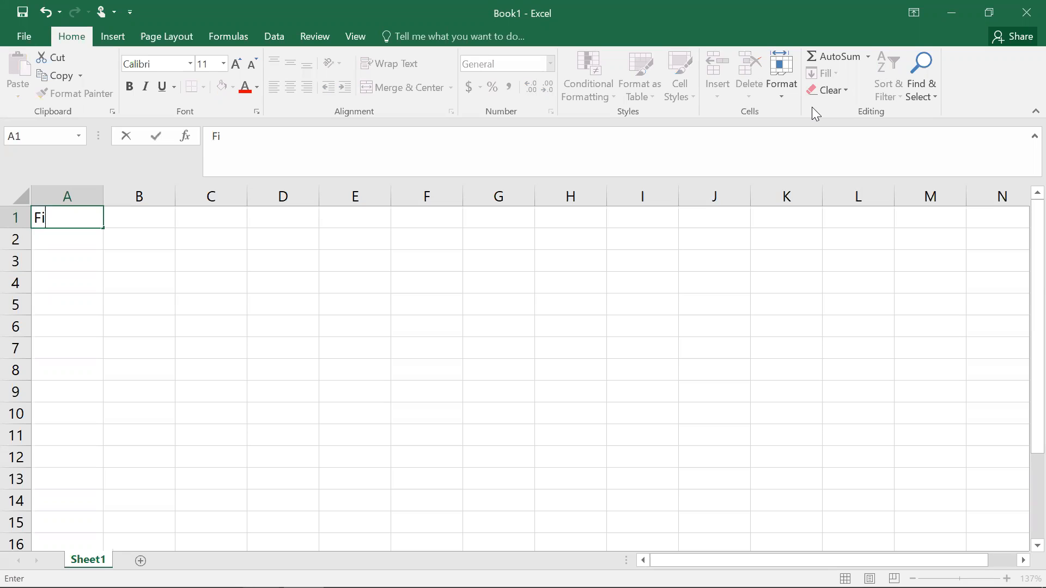
Step: Enter the sheet title "Fixed Income Securities or Bond" in cell A1
text(ncome Sec)
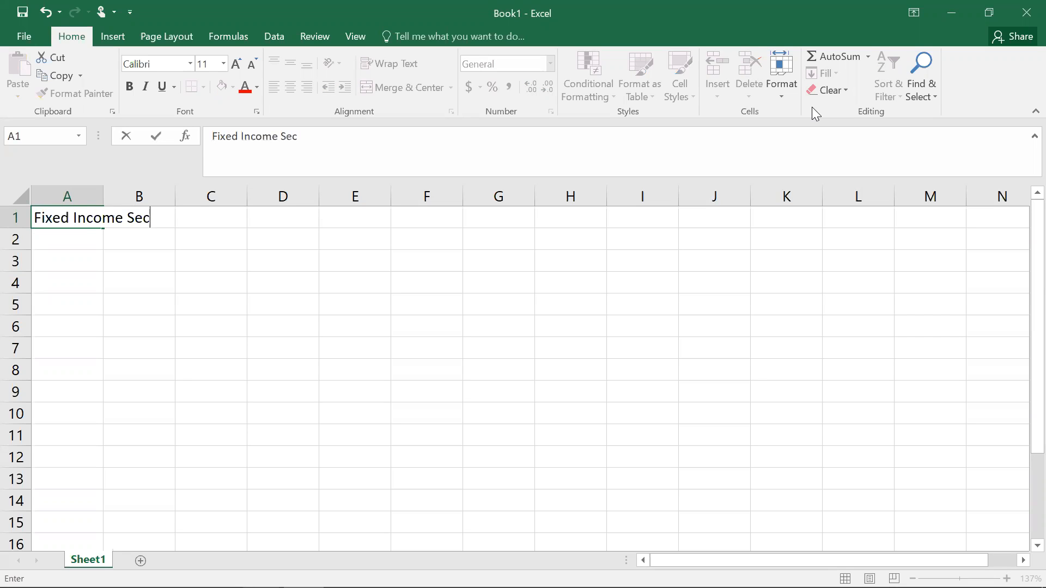
text(urities or B)
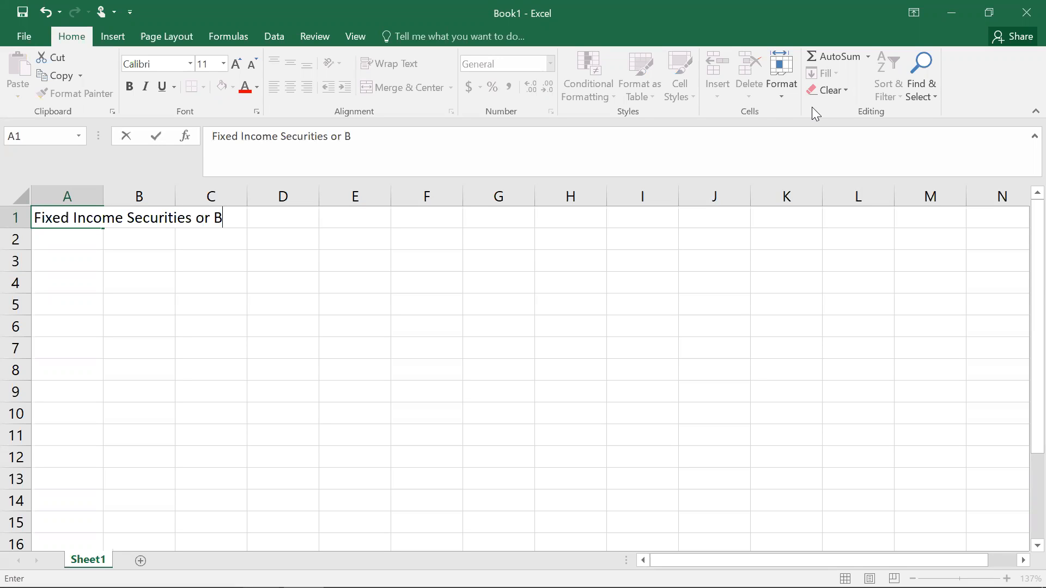
text(ond)
click(707, 271)
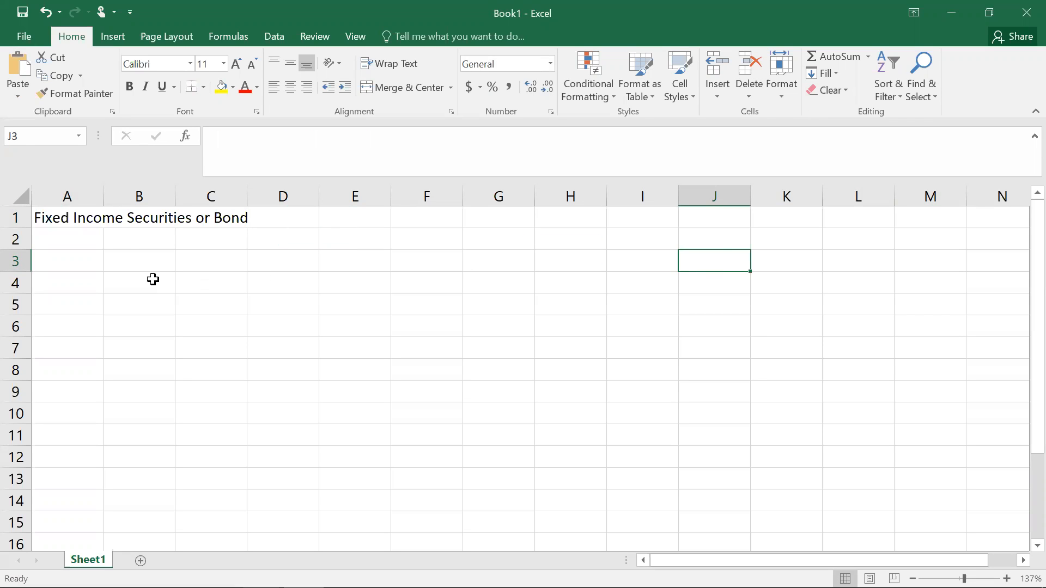
Step: Enter the label "FV or PV" in A3 with the value 100 beside it in B3
click(76, 261)
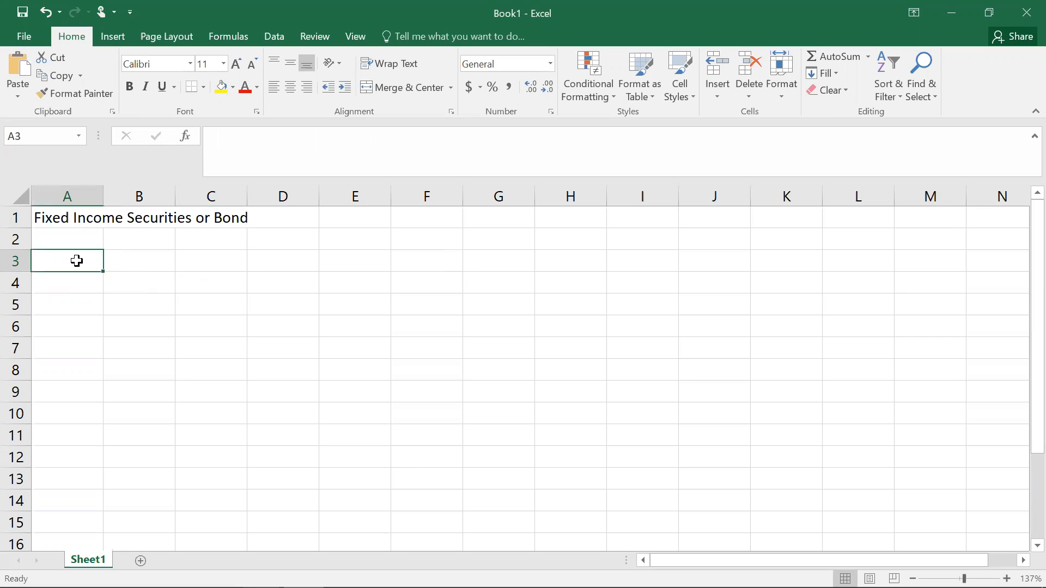
text(FV o)
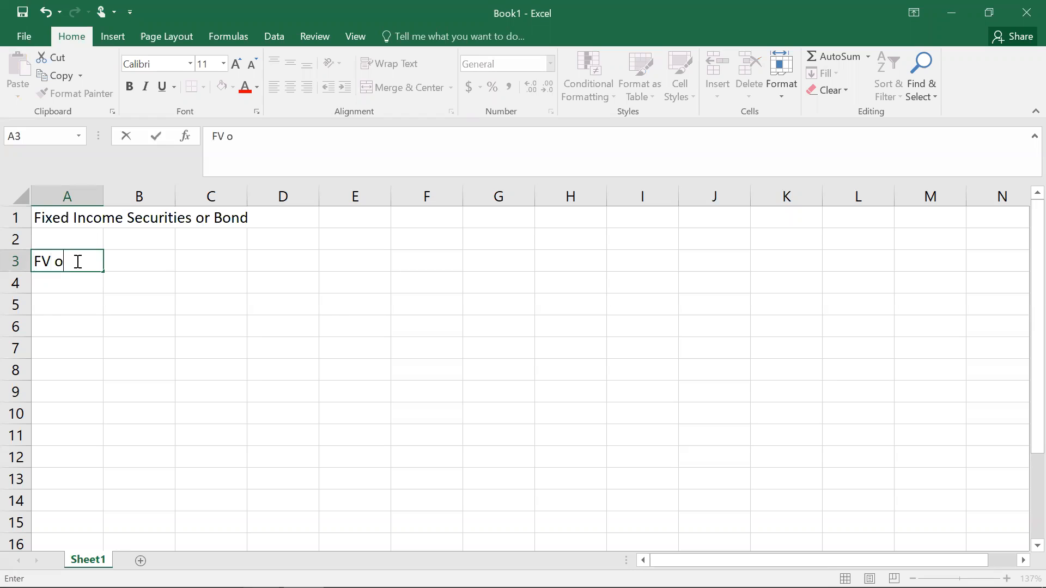
text(r PV)
click(129, 261)
text(100)
key(Return)
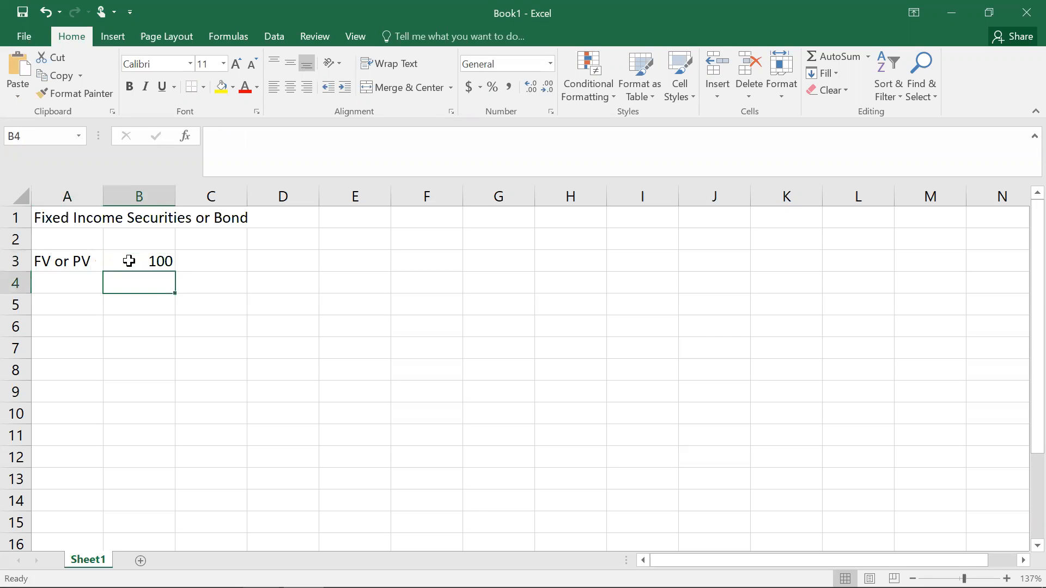
Step: Enter the label "Coupon" in A4 with the rate 10% beside it in B4
key(Left)
text(Coupong)
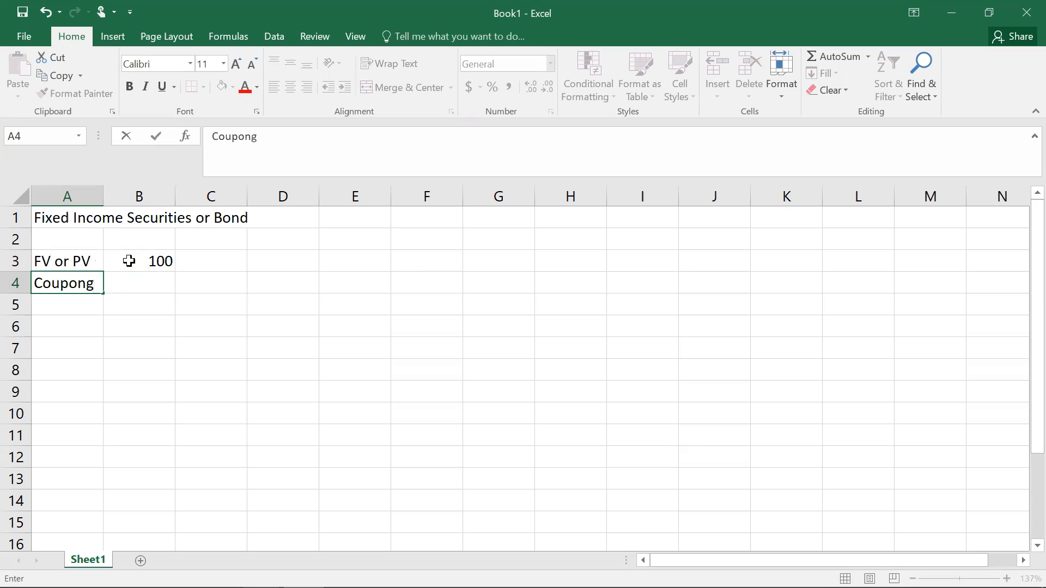
key(BackSpace)
key(Tab)
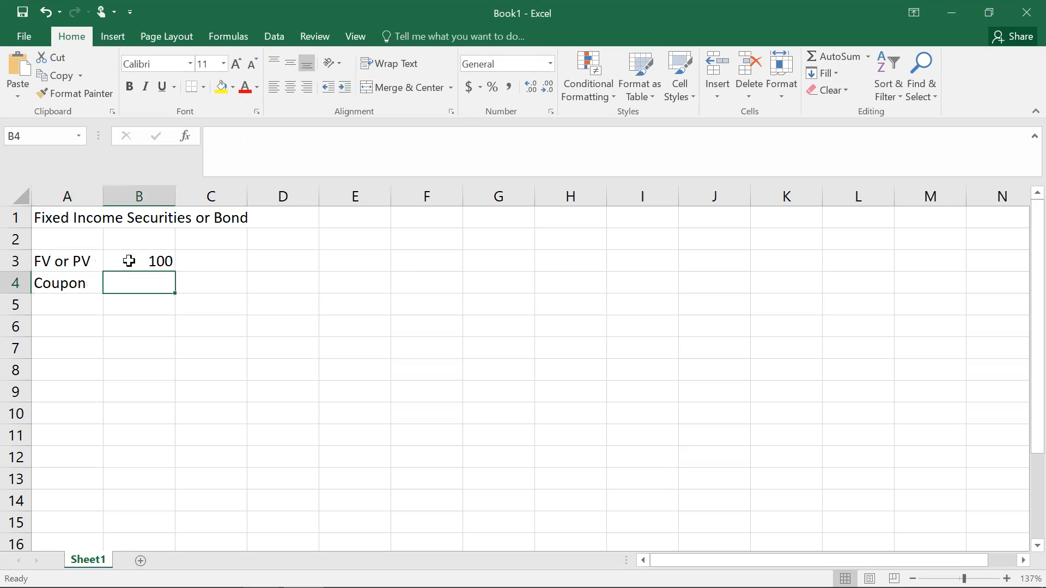
text(10%)
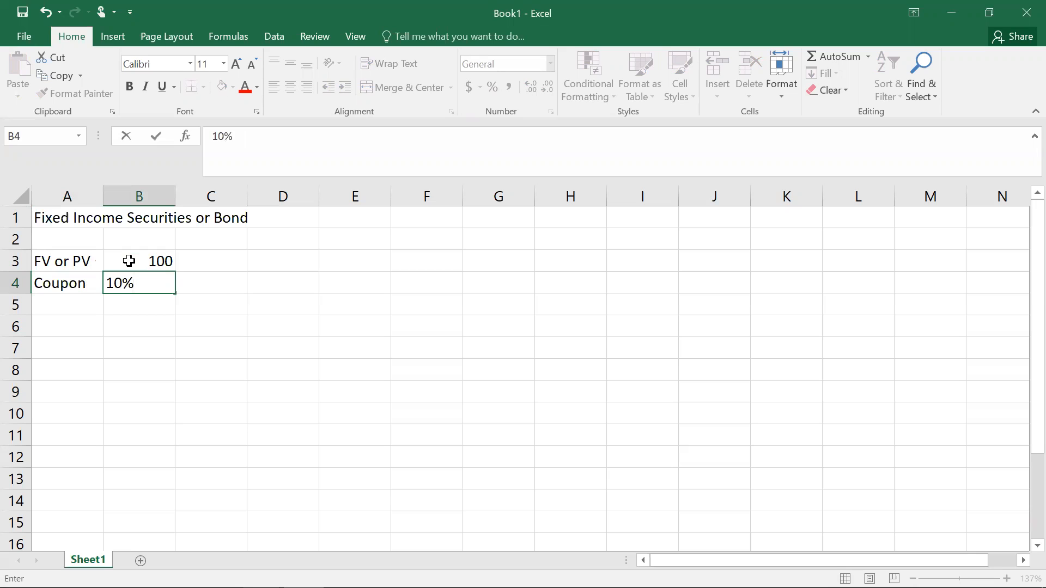
key(Return)
key(Left)
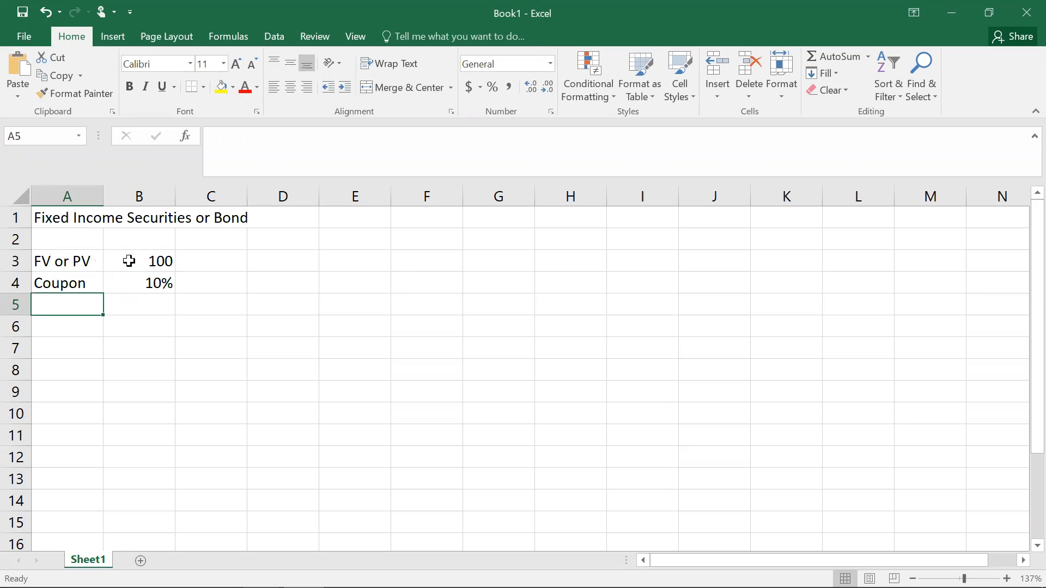
Step: Enter "Term/Maturity" with 3 and "years" across row 5, and widen column A to fit the label
text(Term/)
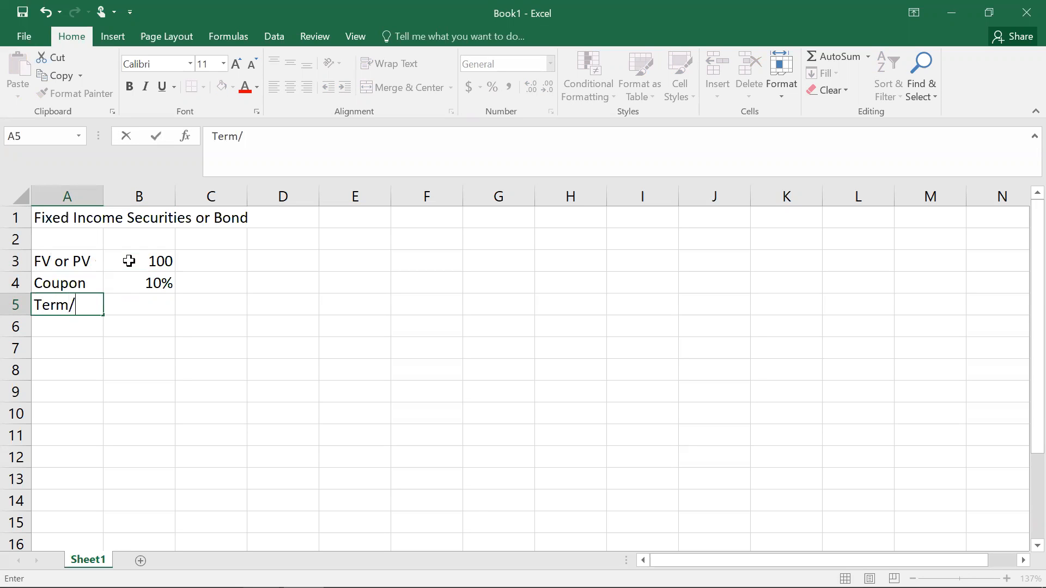
text(Maturity)
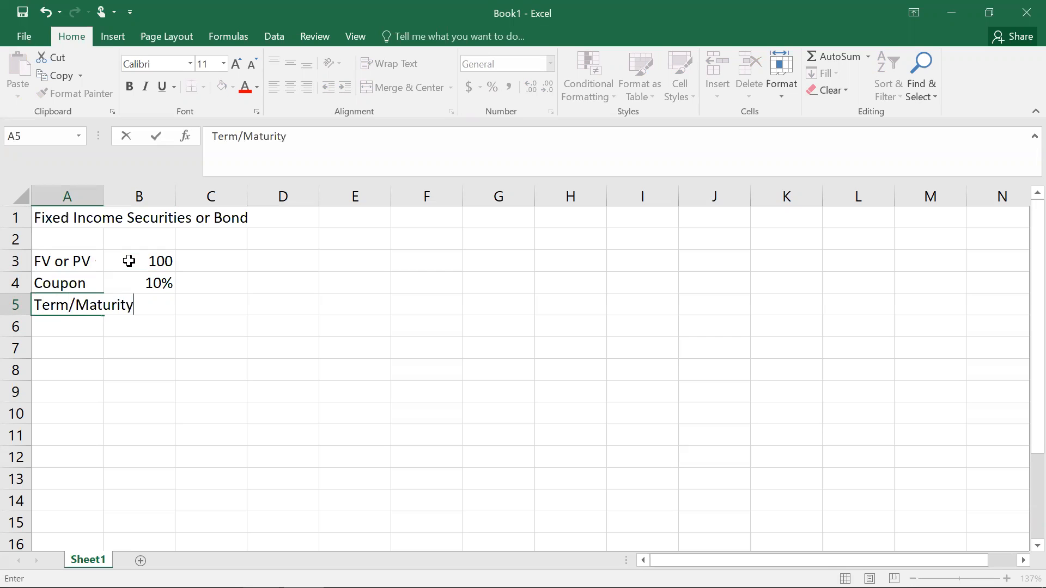
key(Tab)
text(3)
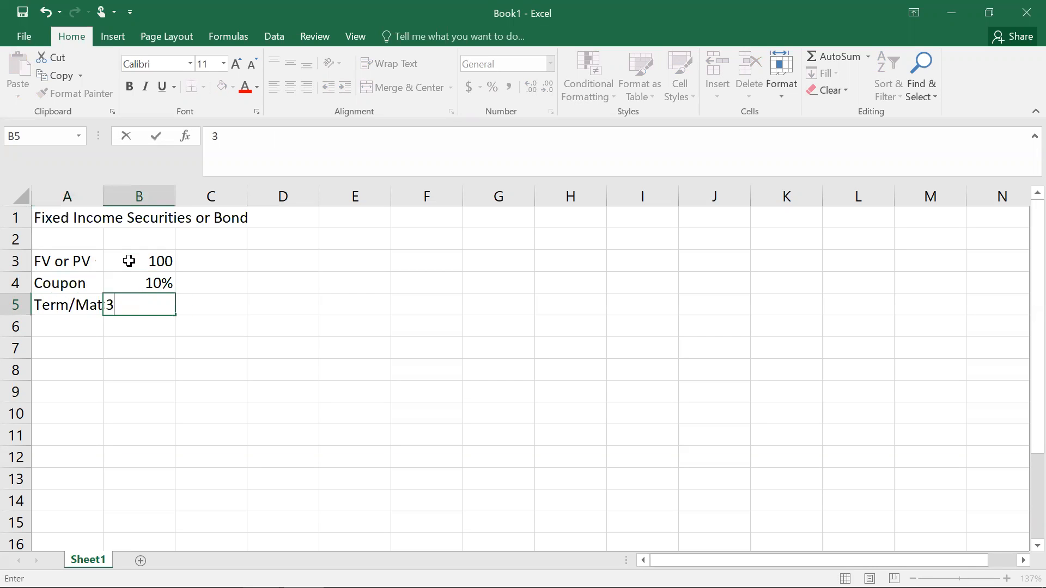
key(Tab)
text(yer)
key(BackSpace)
text(ars)
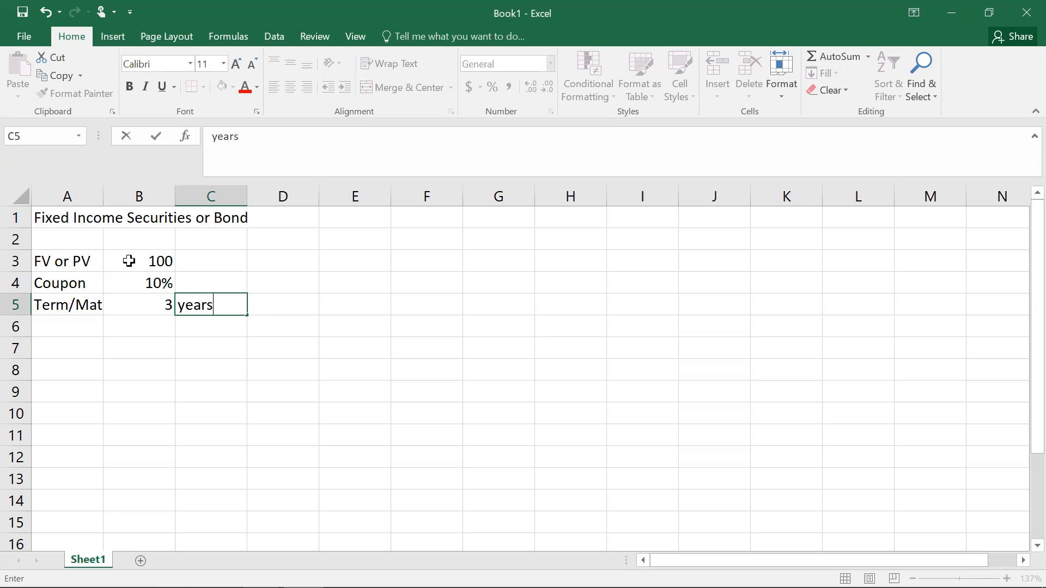
click(161, 366)
drag(102, 197, 135, 196)
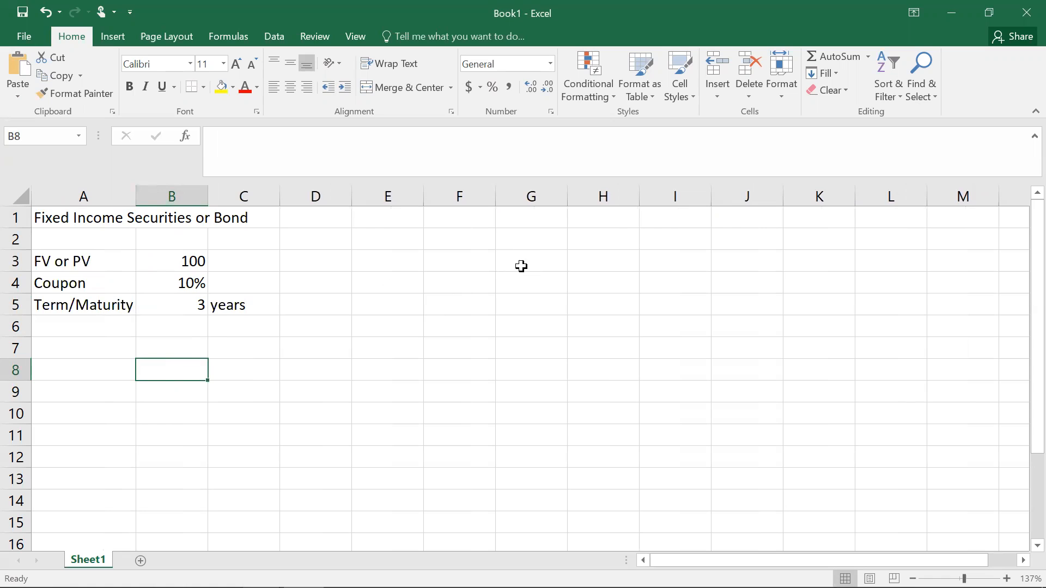
Step: Build a timeline header in row 3 with "Year" in E3 followed by years 0, 1, 2 and 3
click(473, 257)
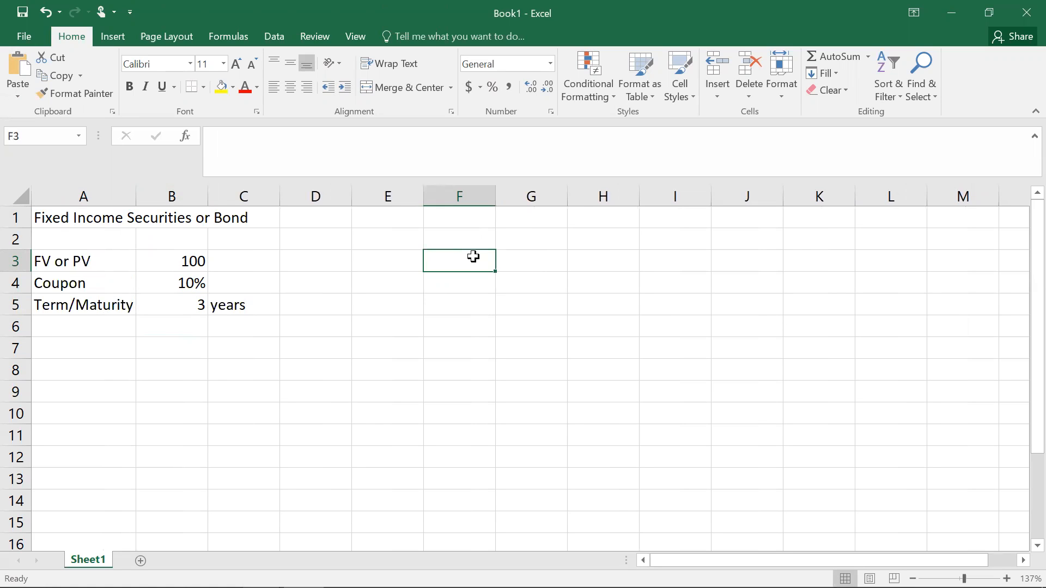
click(403, 263)
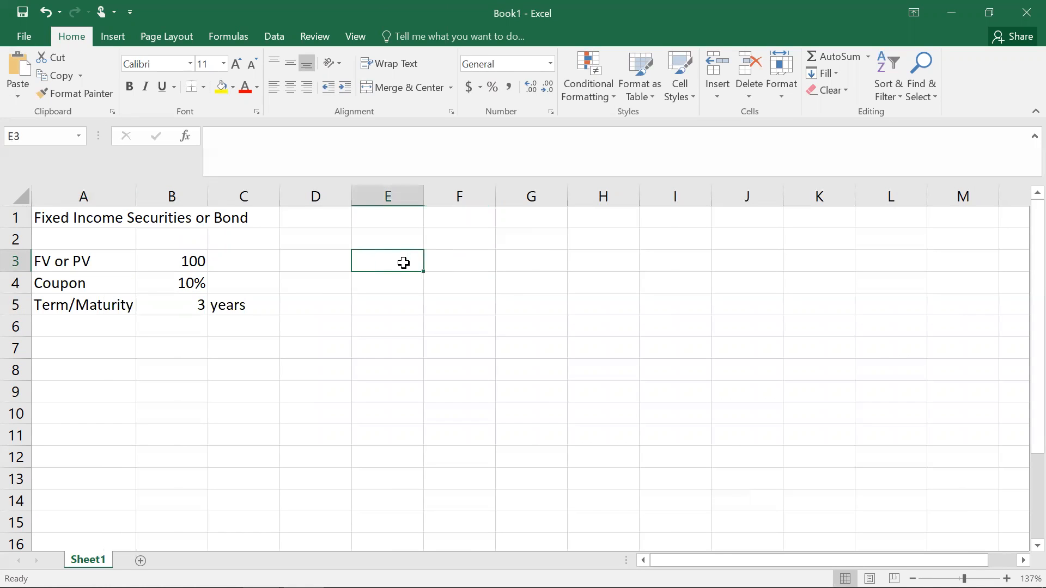
text(Year)
key(Tab)
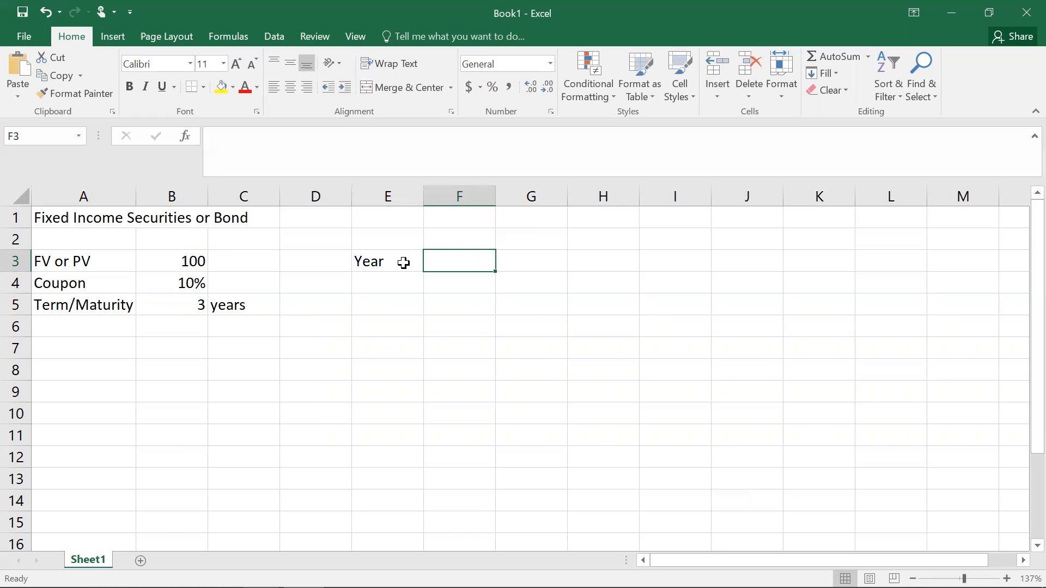
text(0)
key(Tab)
text(1)
key(Tab)
text(2)
key(Tab)
text(3)
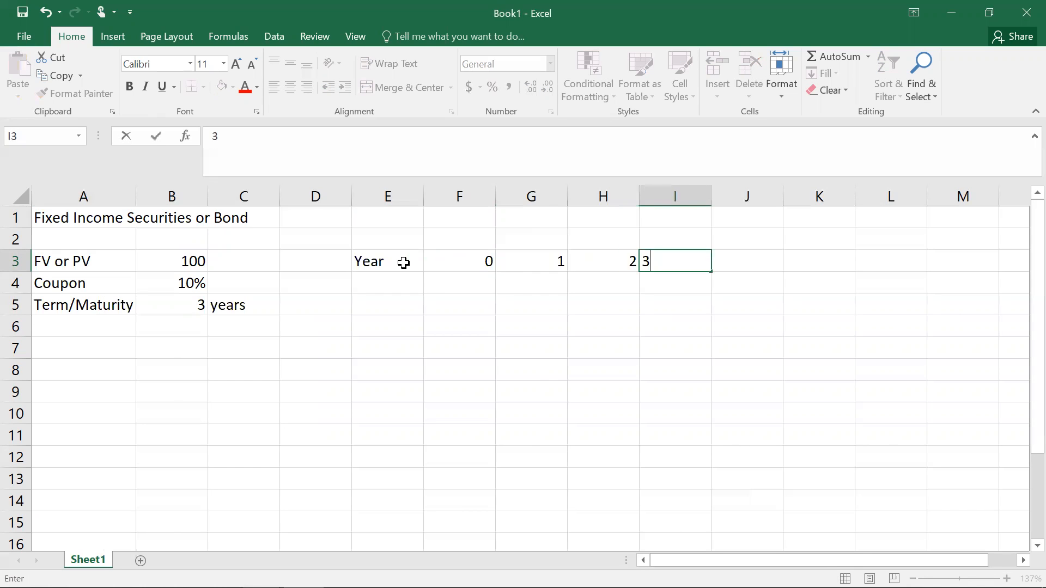
key(Return)
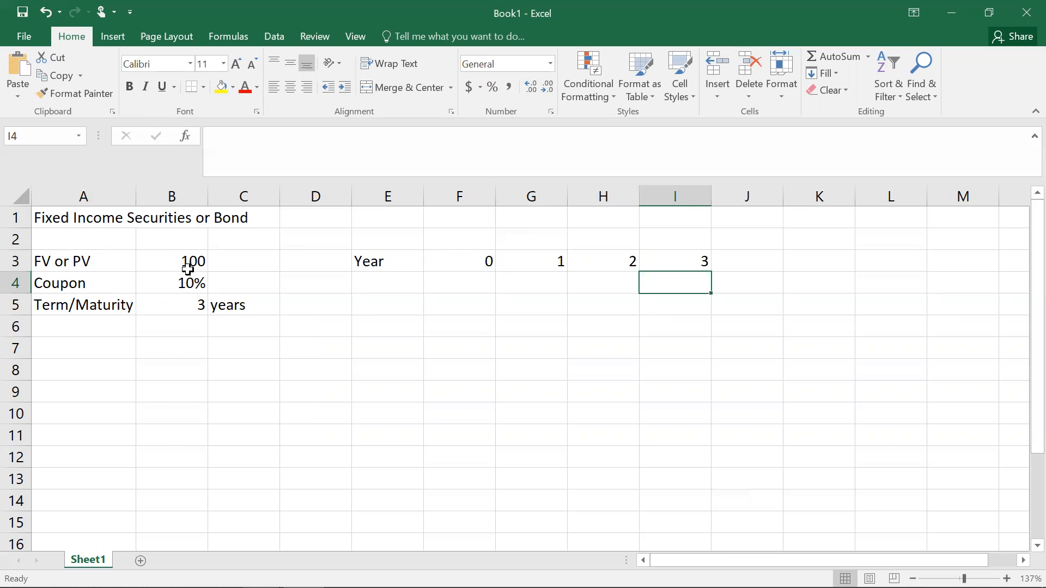
Step: Add an "FV" row in E4 with the face value 100 under year 3
click(402, 283)
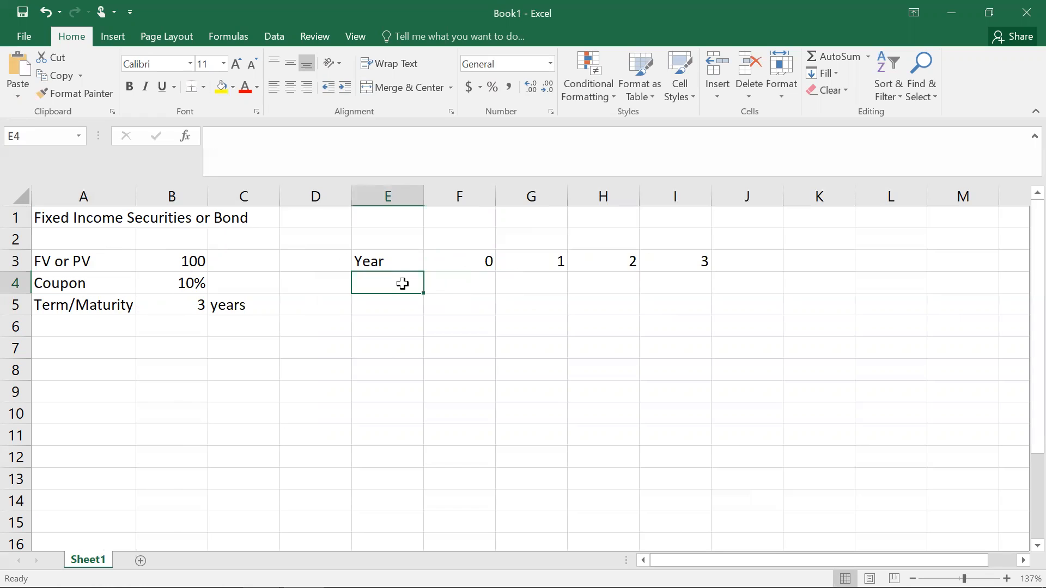
text(FV)
key(Right)
key(Right)
key(Right)
key(Right)
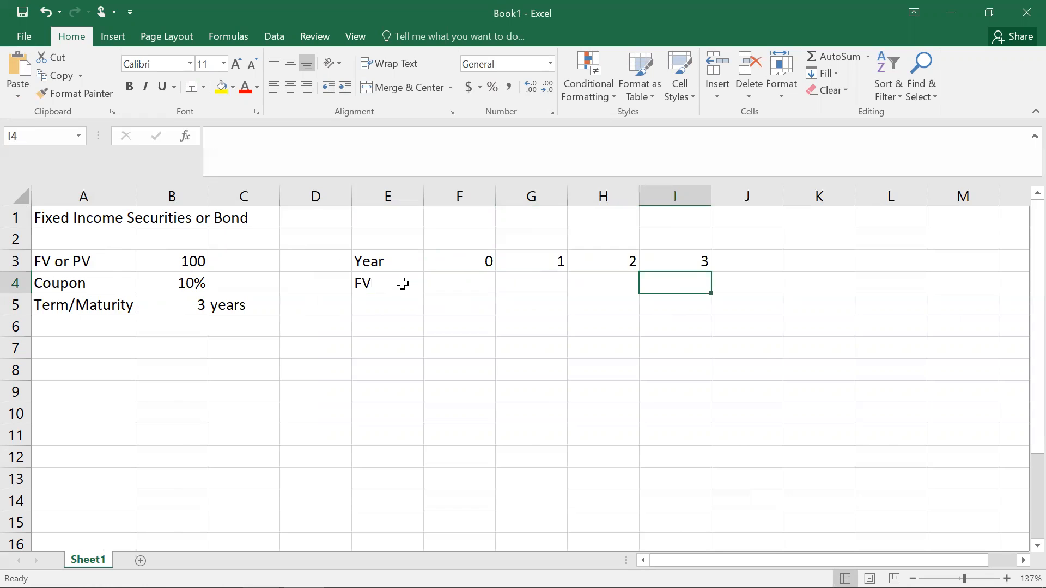
text(100)
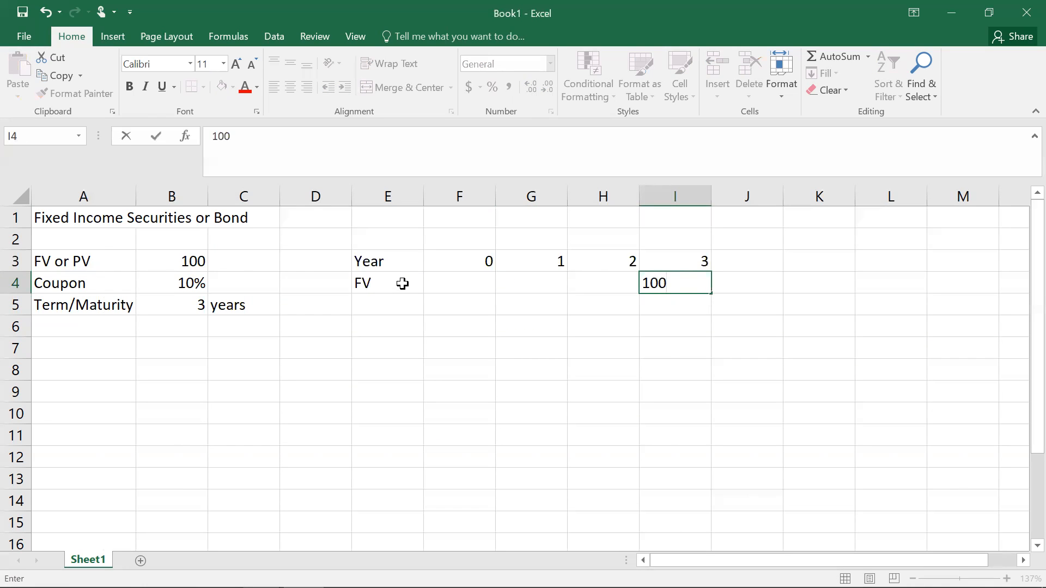
key(Return)
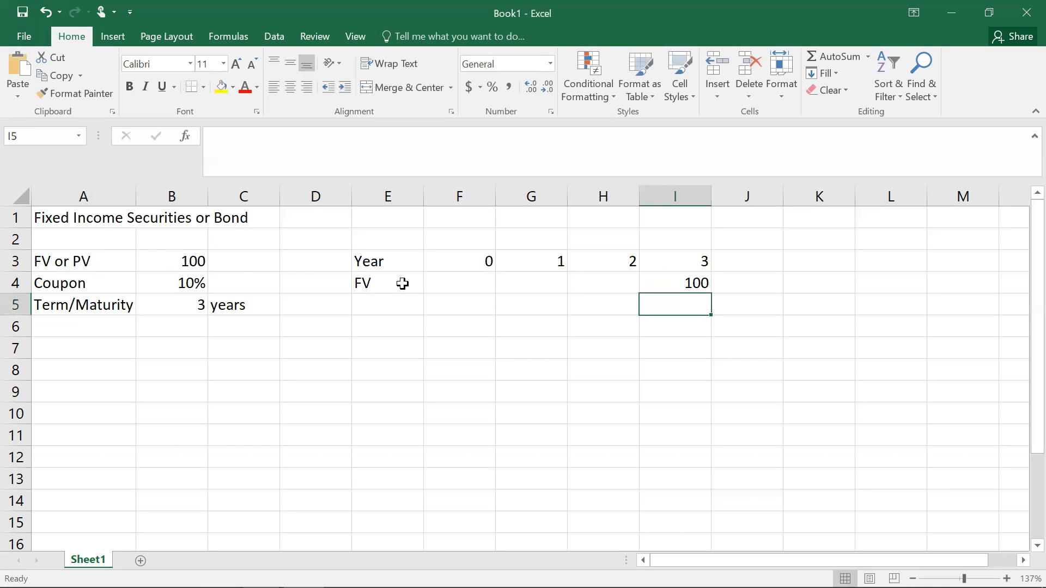
Step: Add a "Coupon" row in E5 with coupon payments of 10 under years 1, 2 and 3
click(387, 302)
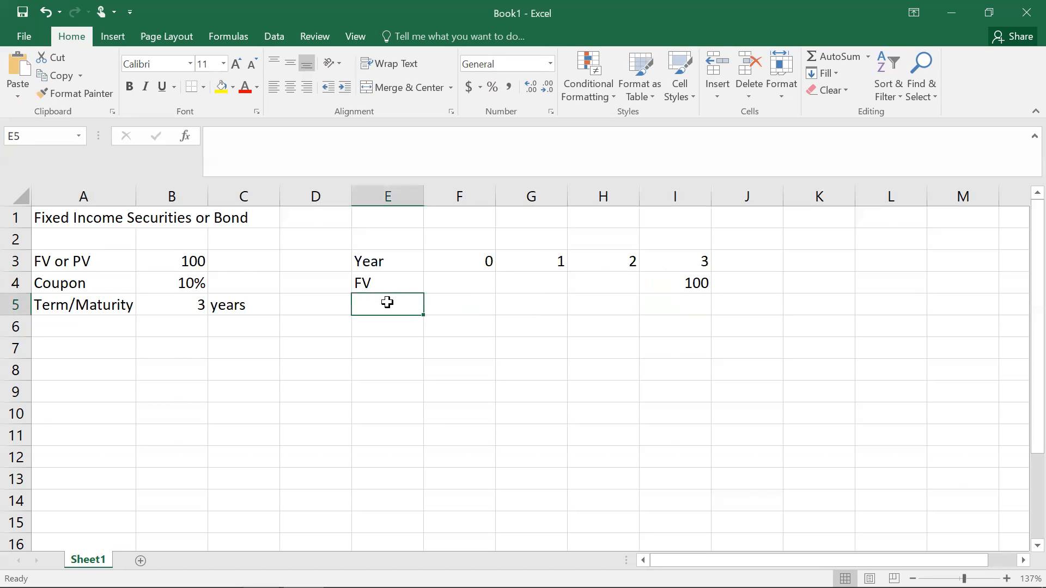
text(Coupon)
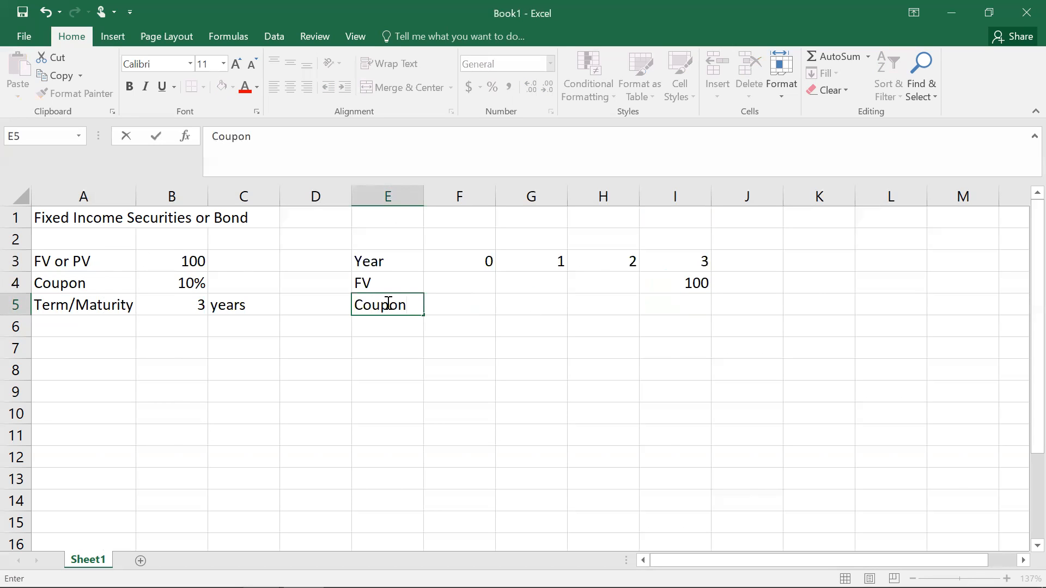
key(Tab)
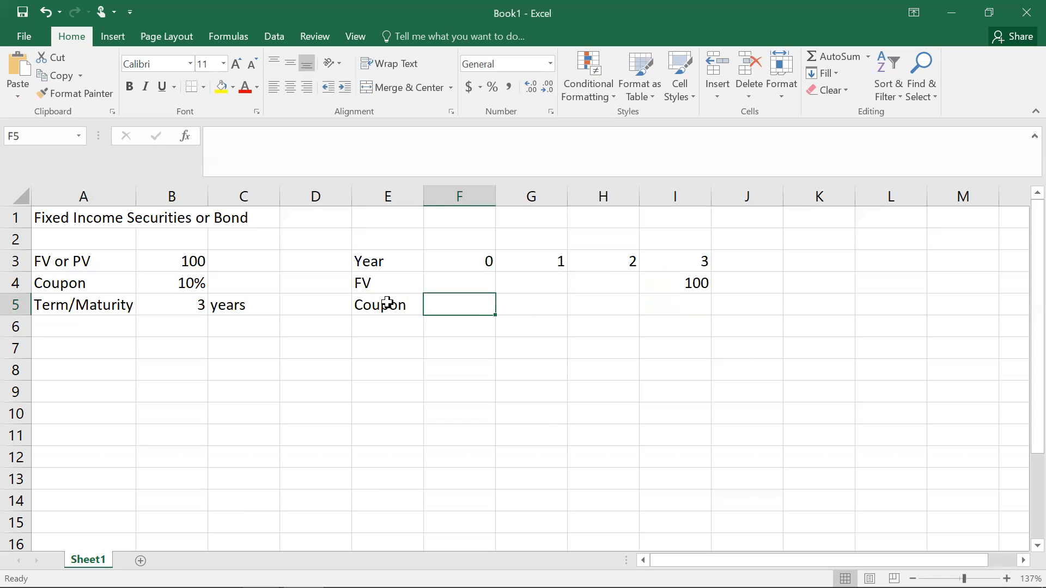
double_click(534, 302)
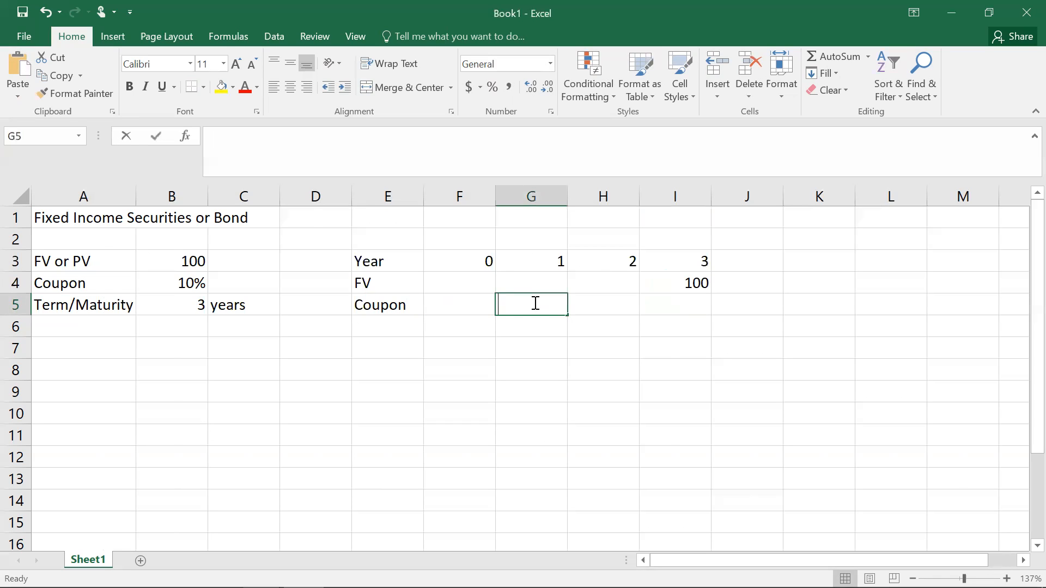
text(=)
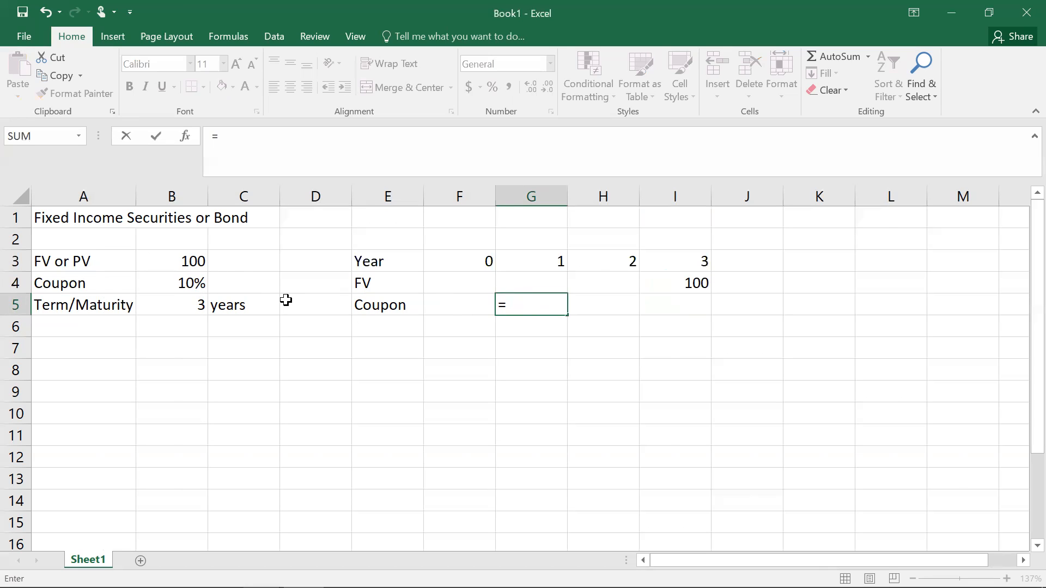
key(BackSpace)
text(10)
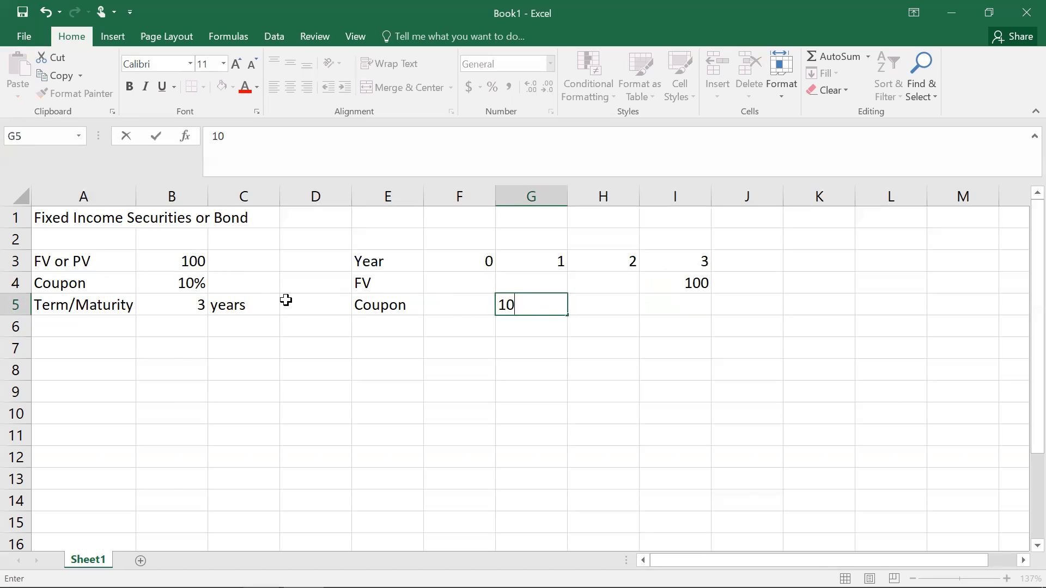
key(Tab)
text(10)
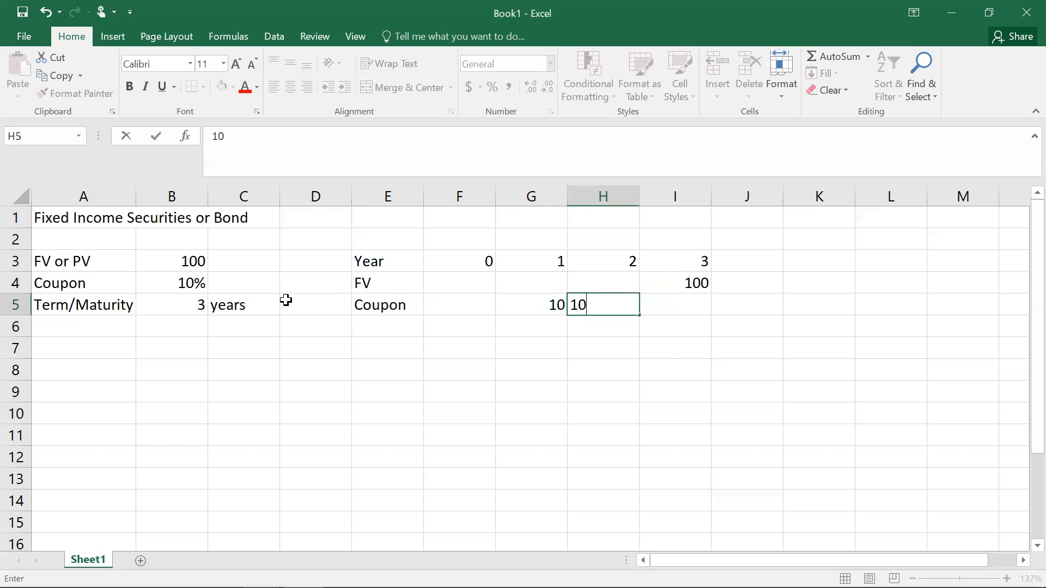
key(Tab)
text(10)
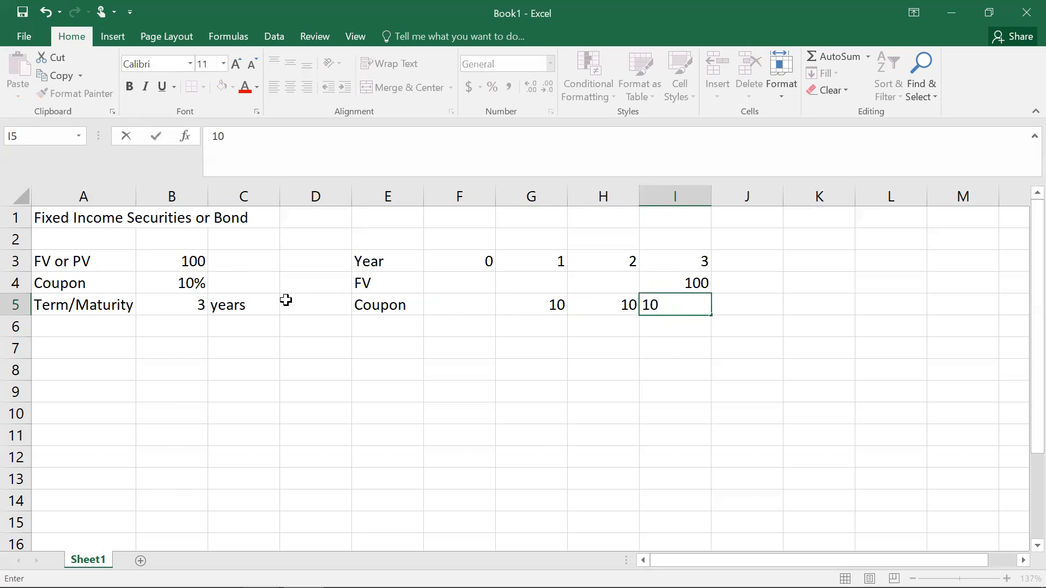
key(Return)
Step: Add the label "Total CF" in E6 and move to the year 1 column of that row
click(380, 326)
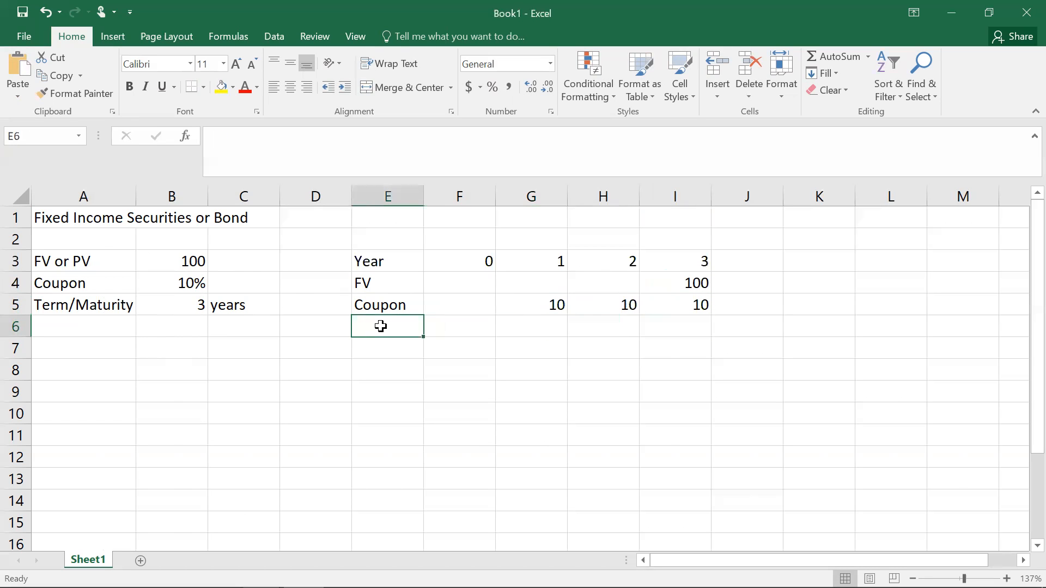
text(Total )
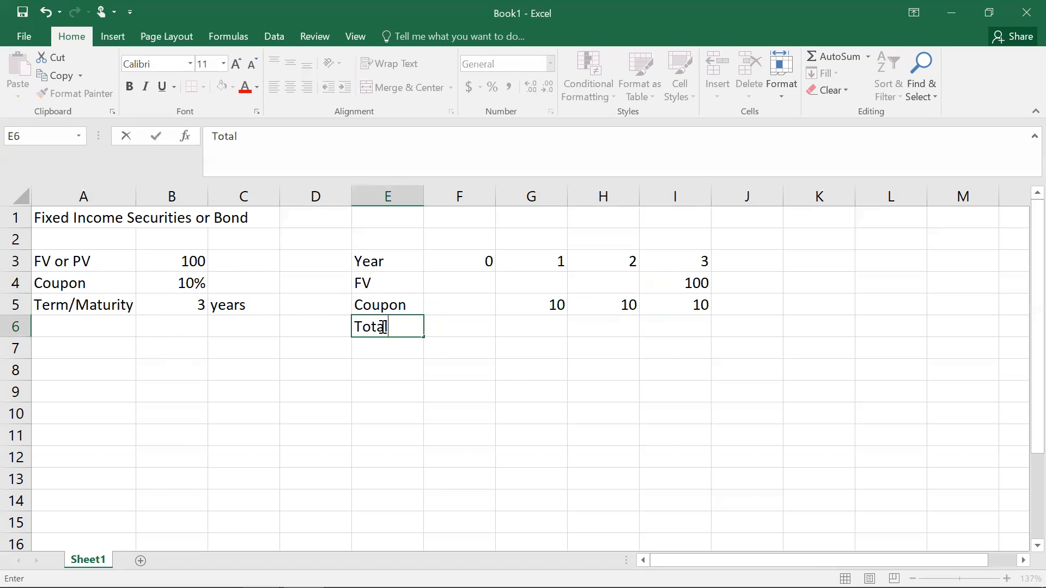
text(CF)
key(Tab)
key(Tab)
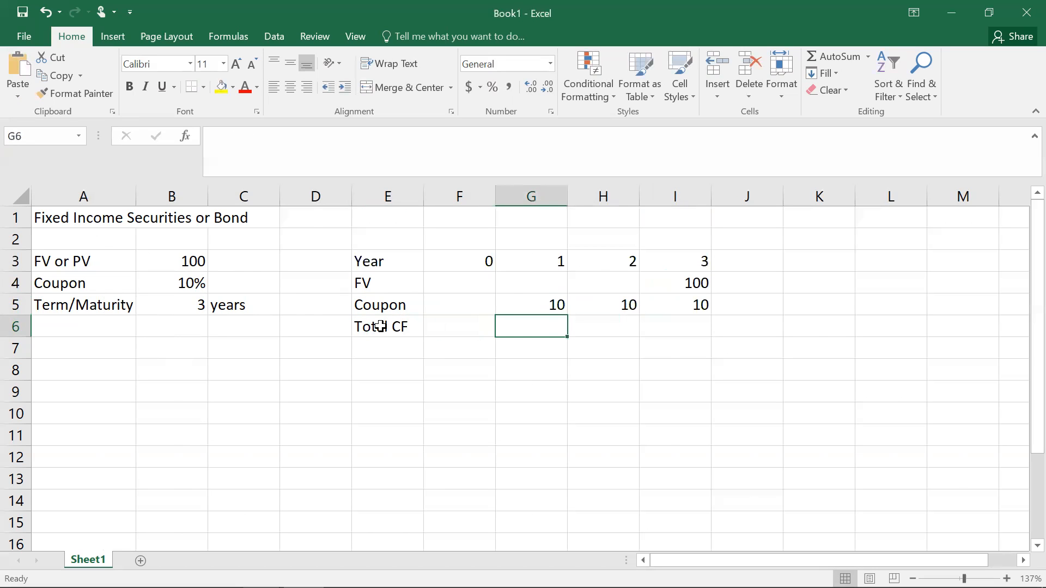
Step: Sum the FV and Coupon rows for year 1 in G6 and fill the Total CF formula across to year 3
text(=SUM()
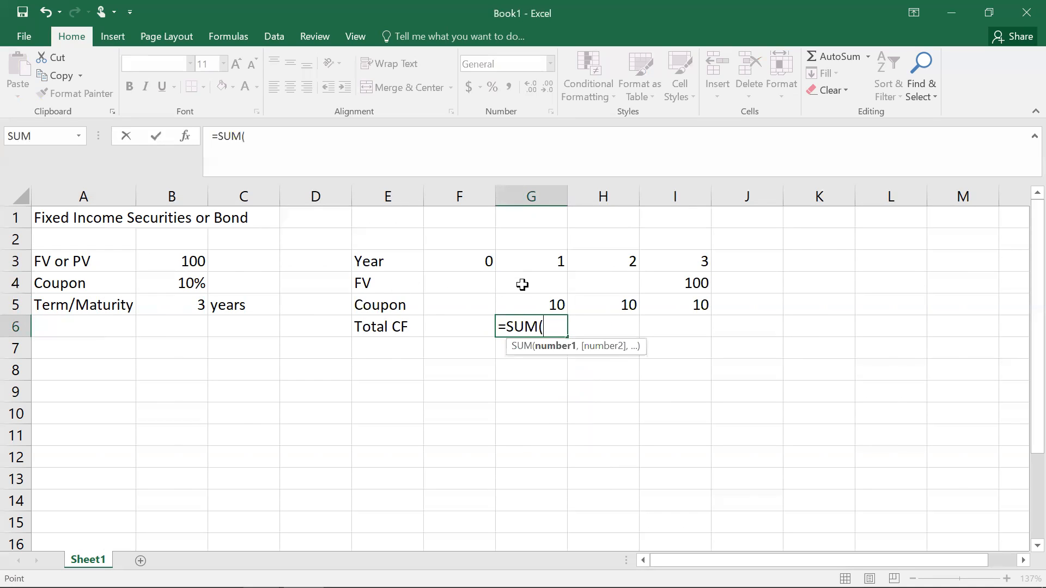
drag(523, 284, 523, 300)
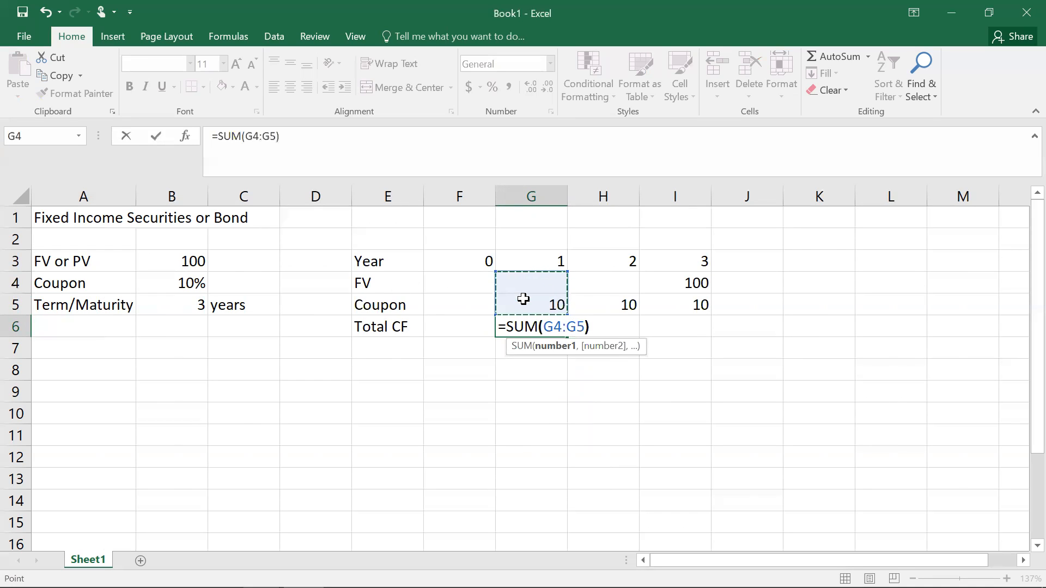
key(Return)
click(554, 325)
drag(566, 336, 689, 336)
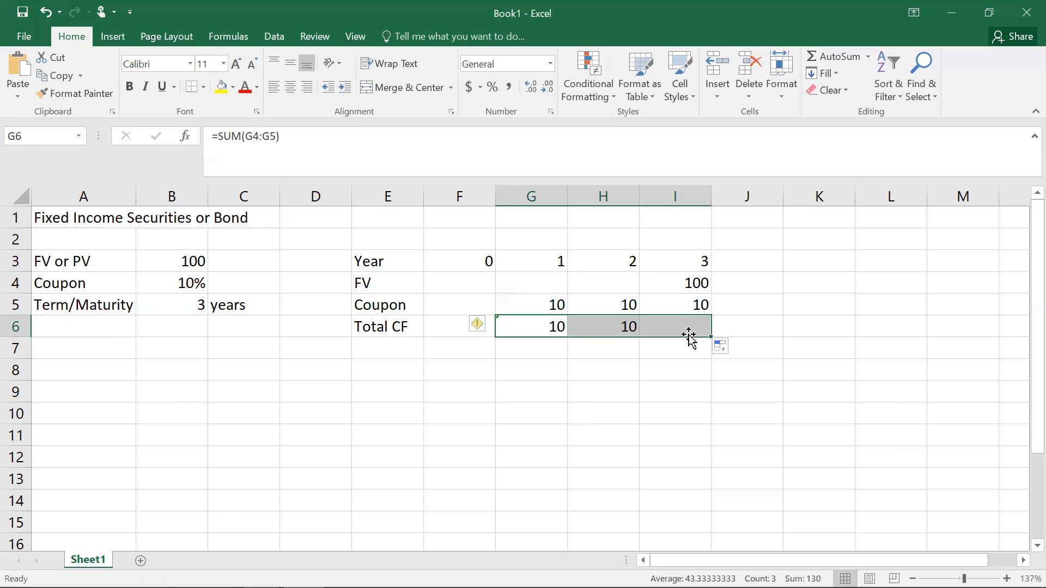
Step: Apply all borders to the cash flow table E3:I6
click(653, 374)
drag(373, 262, 669, 326)
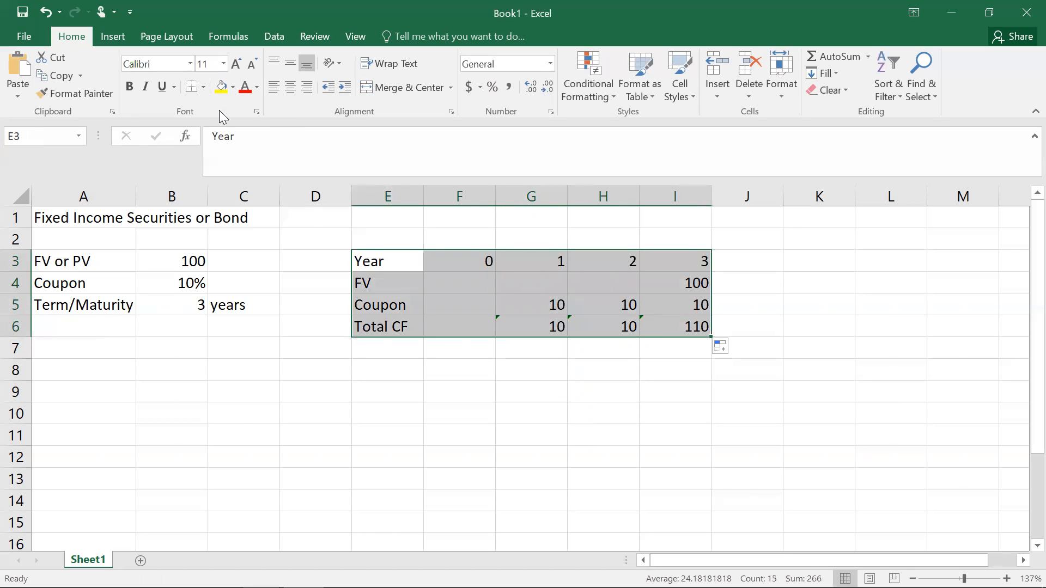
click(203, 92)
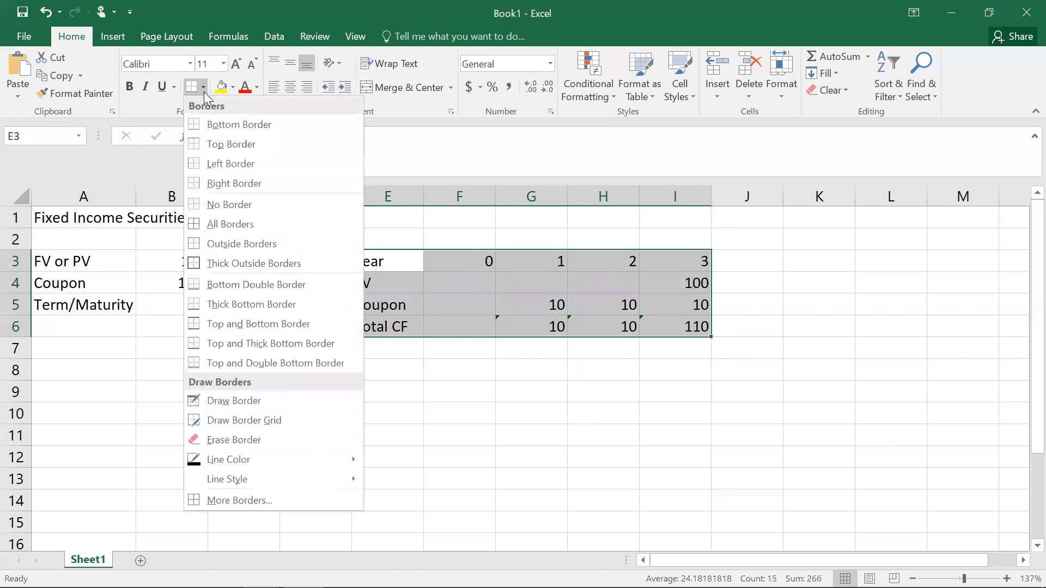
click(204, 221)
click(417, 369)
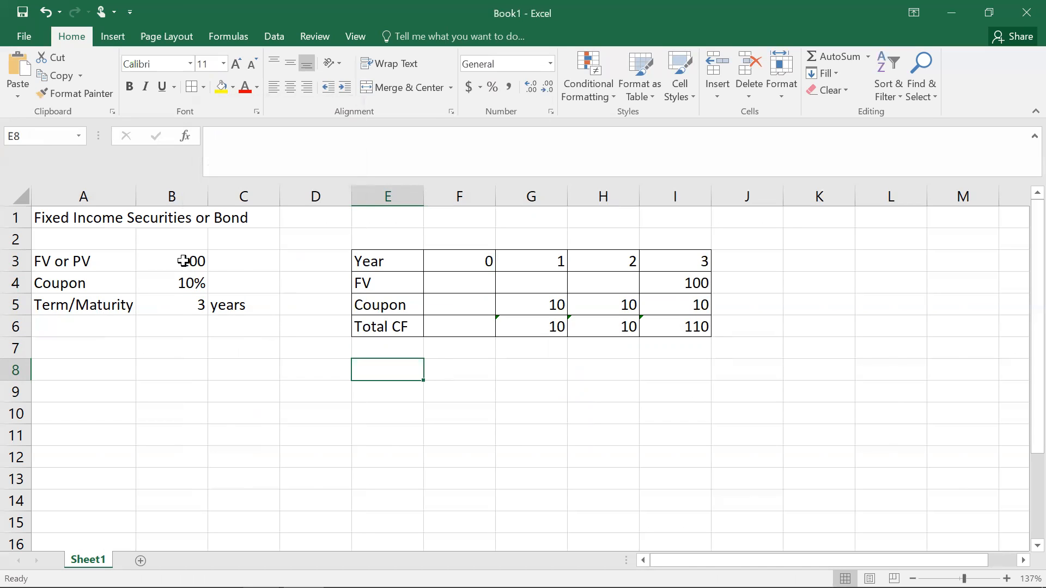
Step: Rename the A3 label to "FV or Par V"
click(86, 261)
click(246, 136)
text(ar)
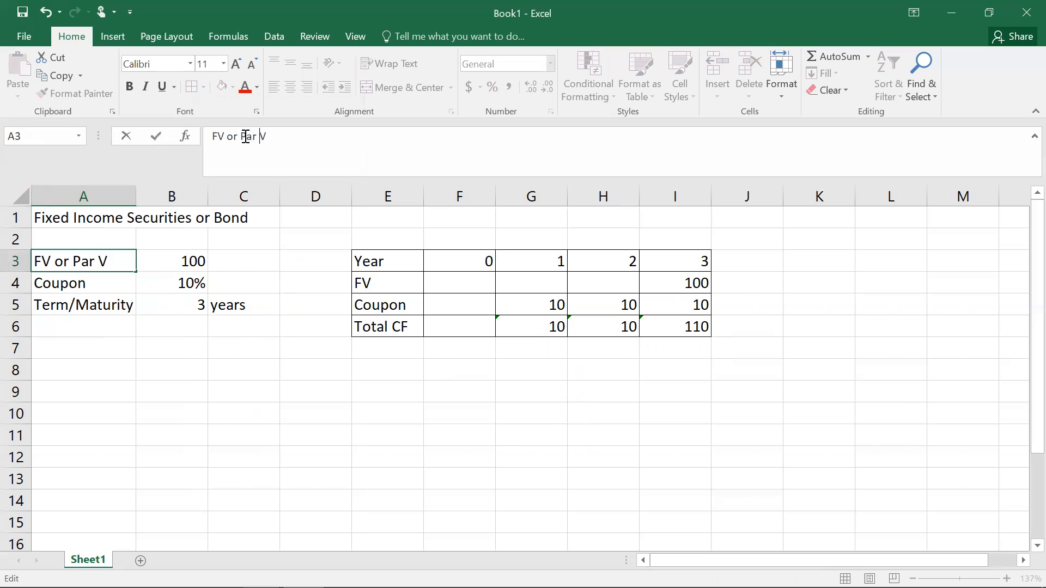
key(Return)
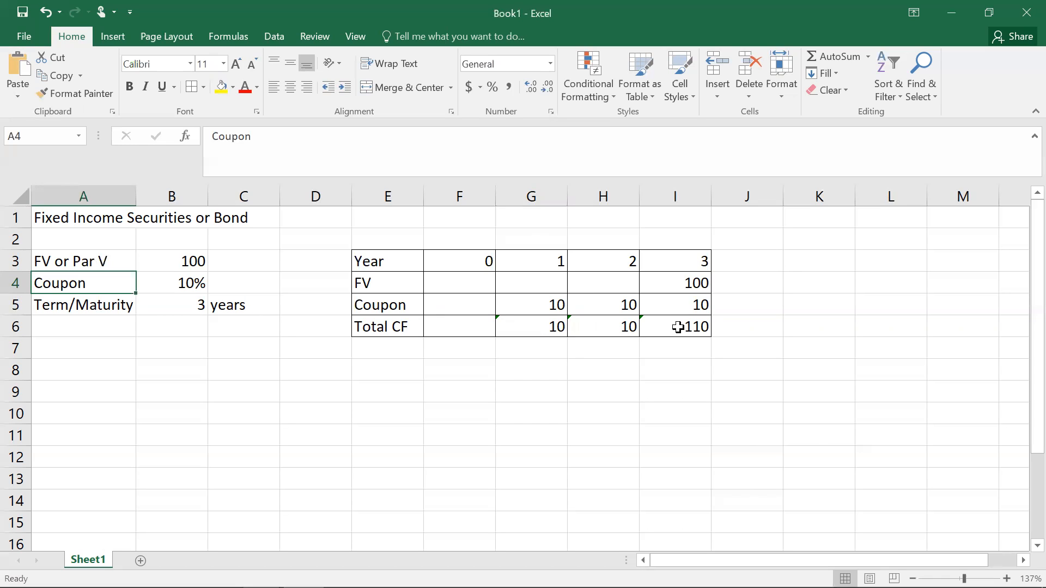
Step: Enter the label "Average Life" in D9 and autofit column D to its width
click(306, 395)
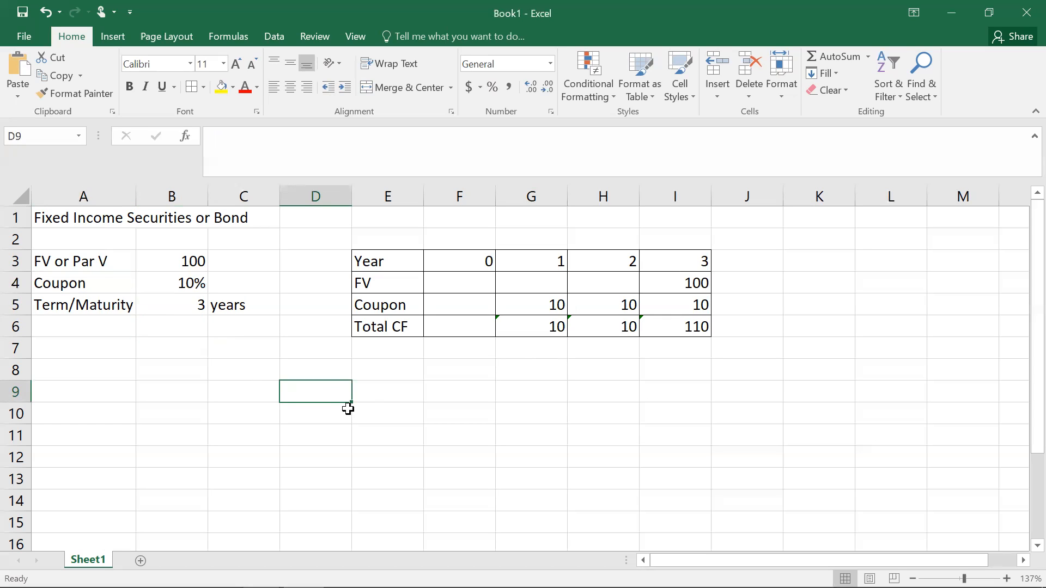
text(Averag)
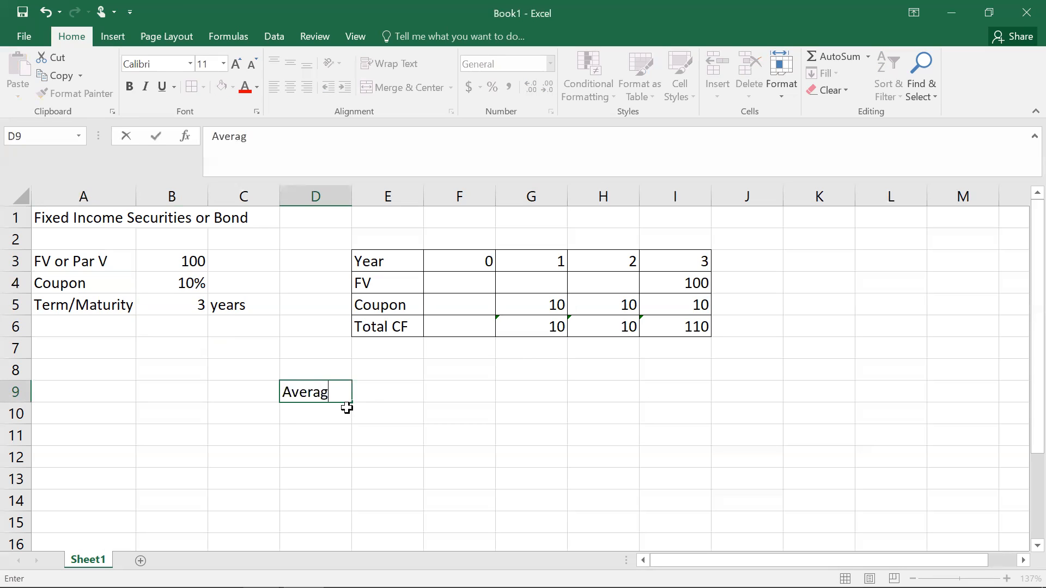
text(e Life)
key(Return)
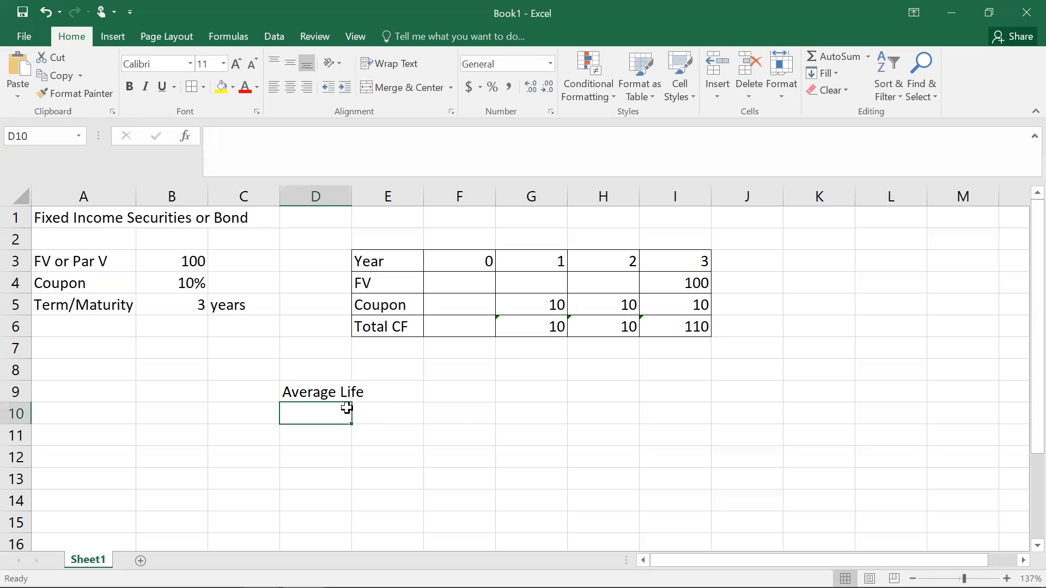
double_click(351, 195)
click(339, 389)
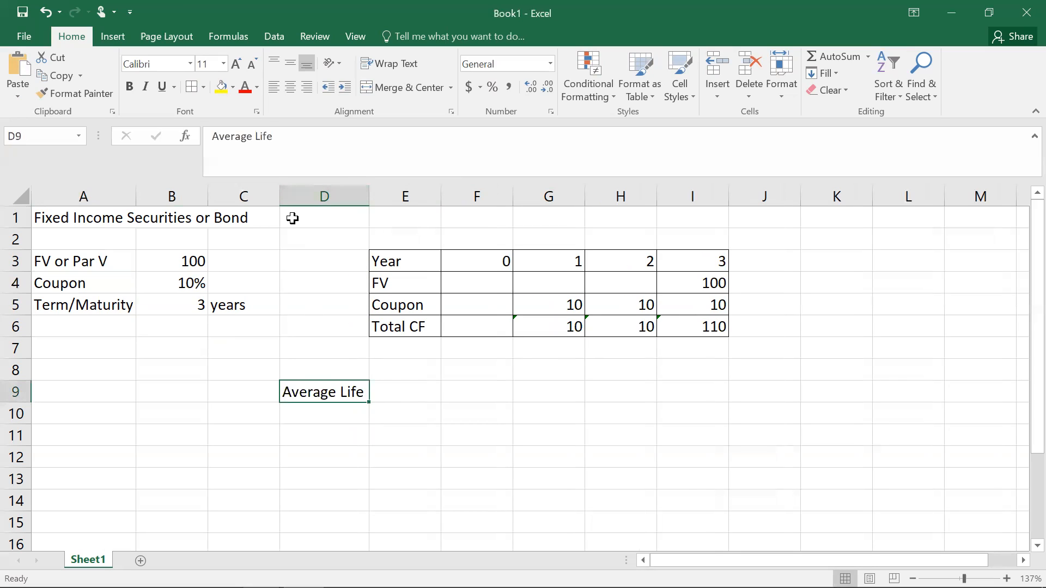
Step: Enter weight labels w1 and w2 in F8 and G8
drag(476, 261, 687, 267)
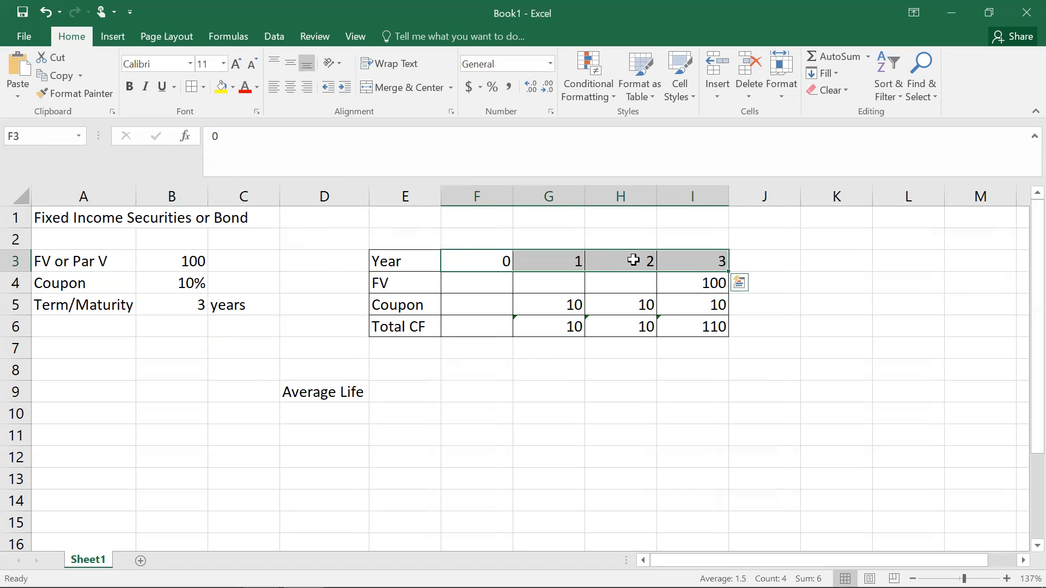
click(477, 368)
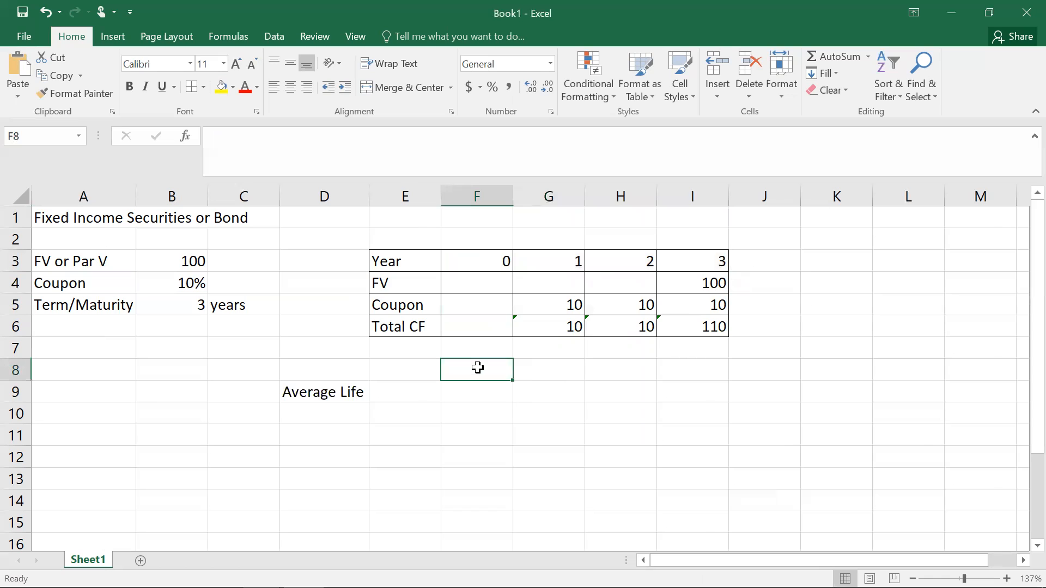
text(w1)
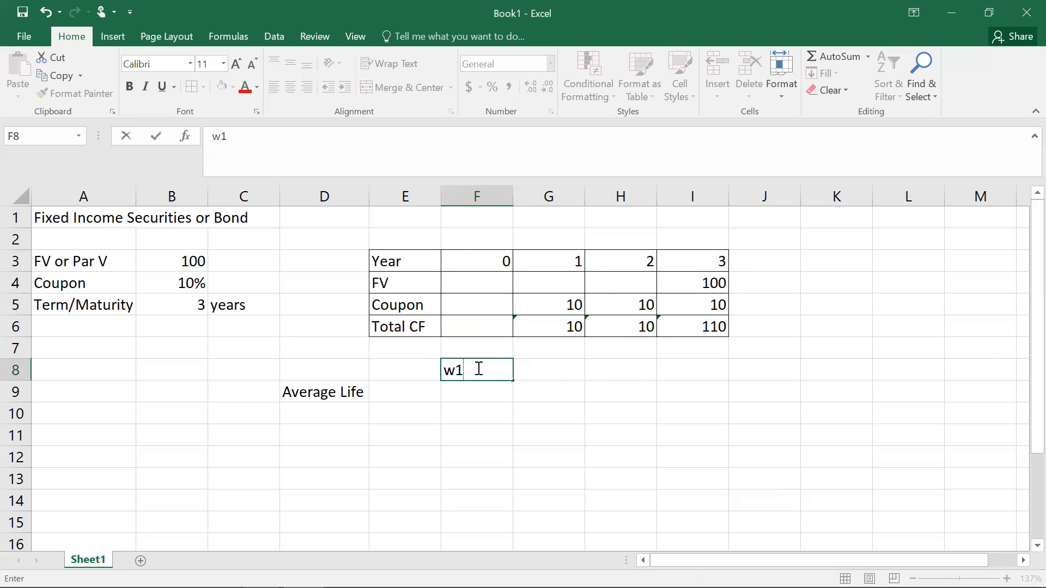
key(Tab)
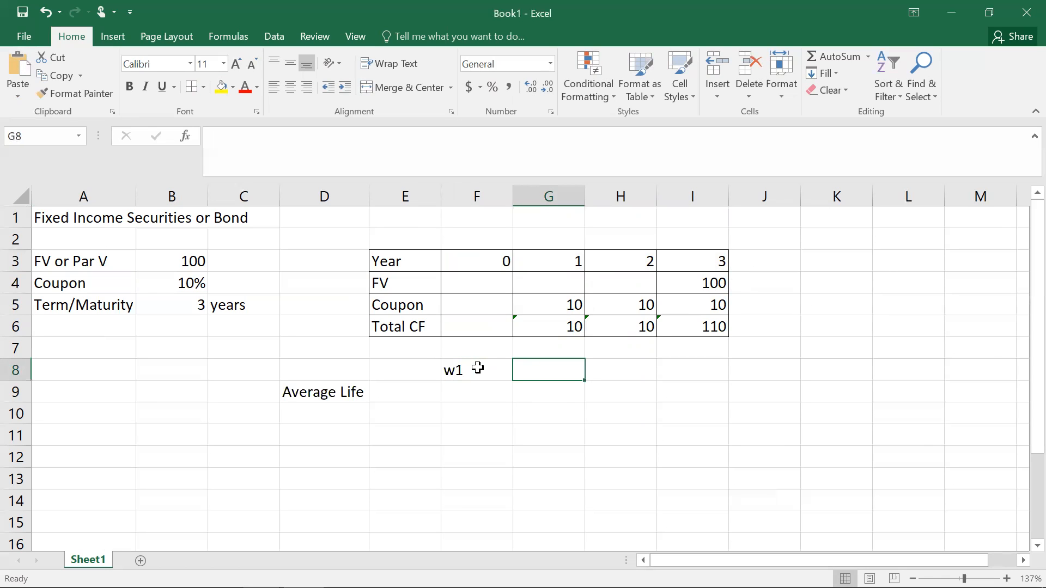
text(w2)
key(Tab)
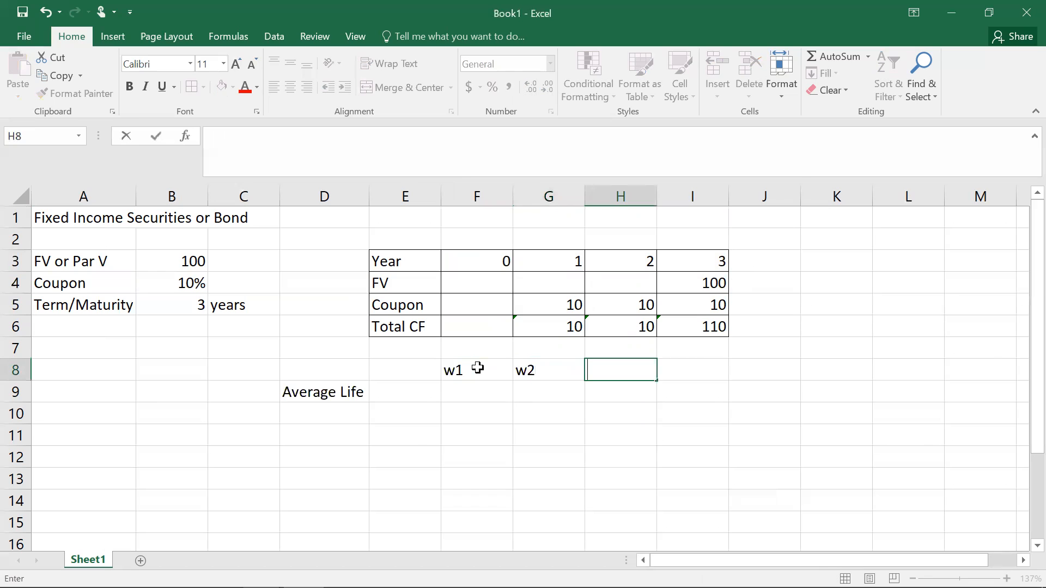
key(Left)
key(Left)
key(Left)
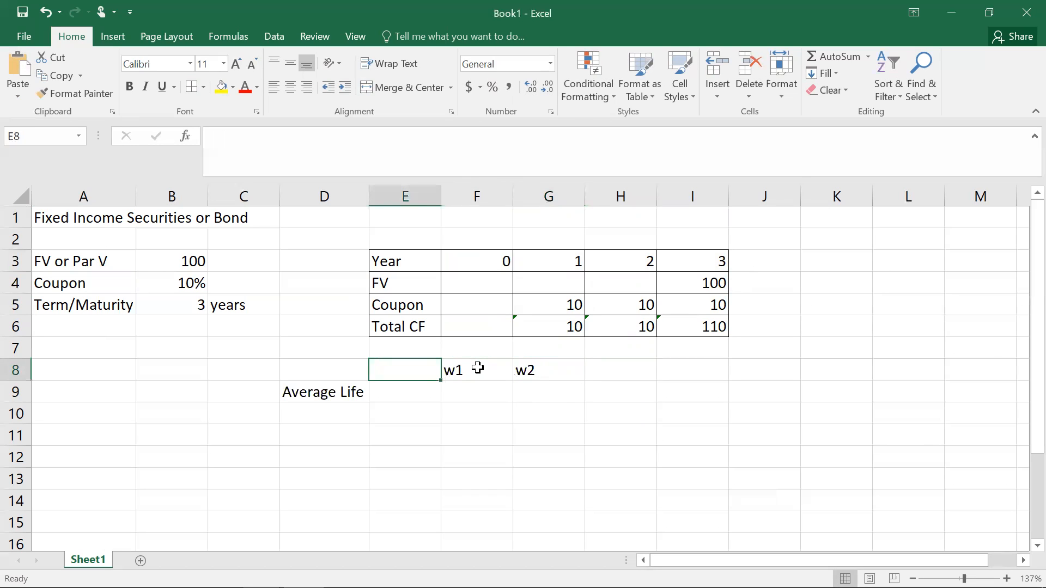
Step: Clear F8 and place weight labels w1, w2 and w3 in G8:I8 under years 1 to 3
click(478, 368)
key(BackSpace)
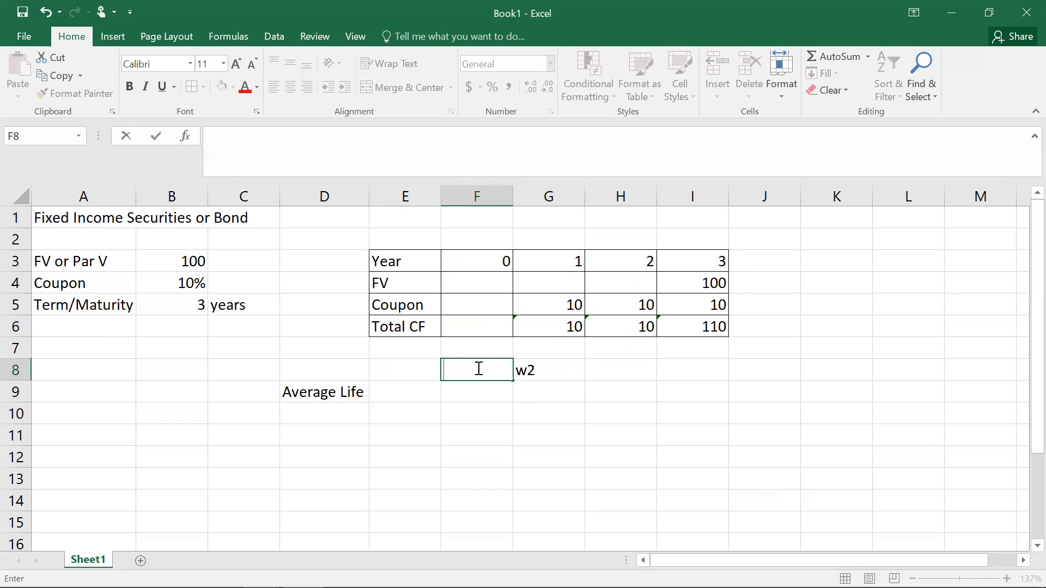
key(Right)
key(BackSpace)
text(w1)
key(Right)
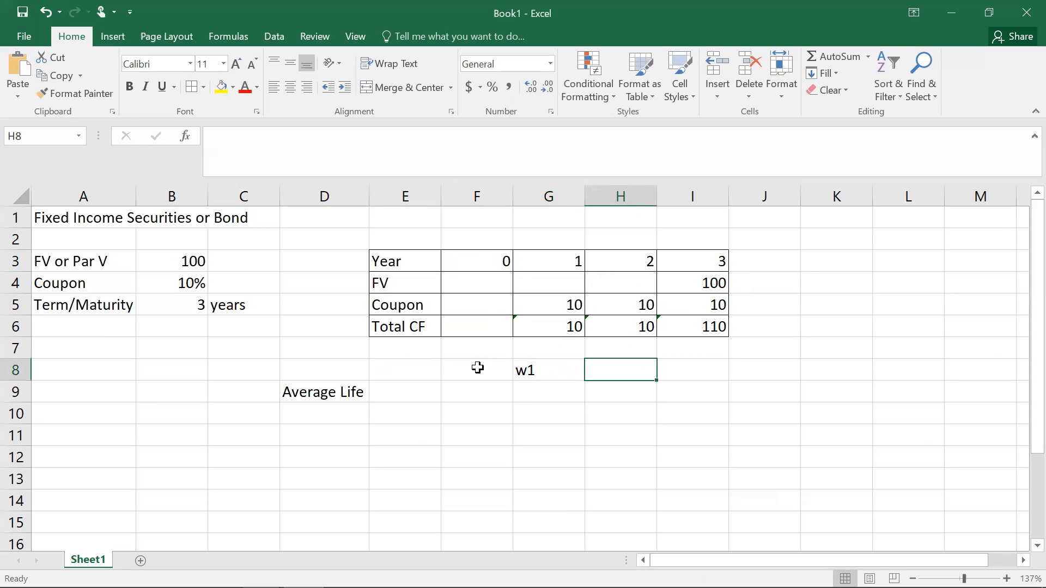
text(w2)
key(Right)
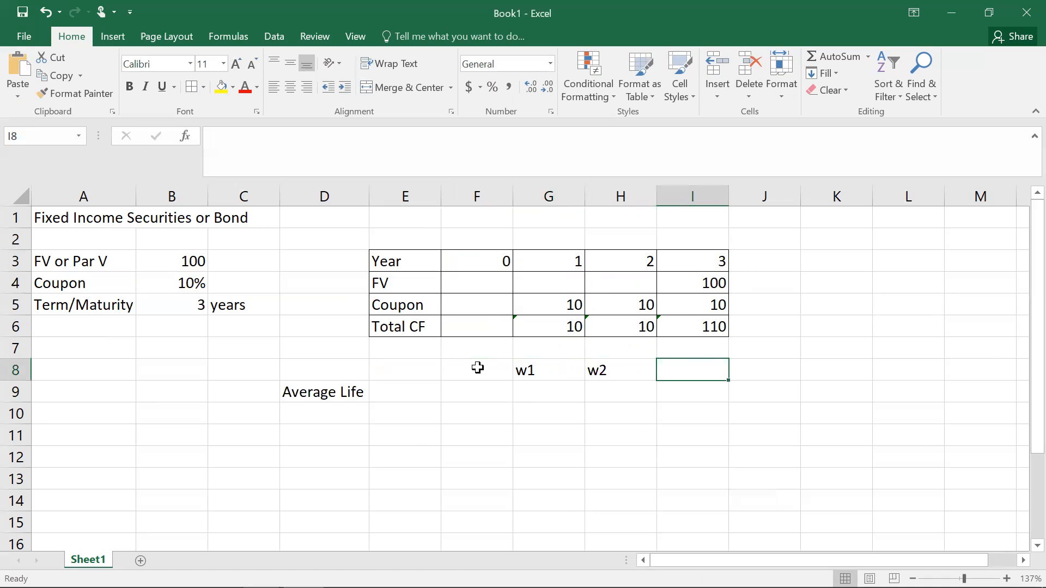
text(w3)
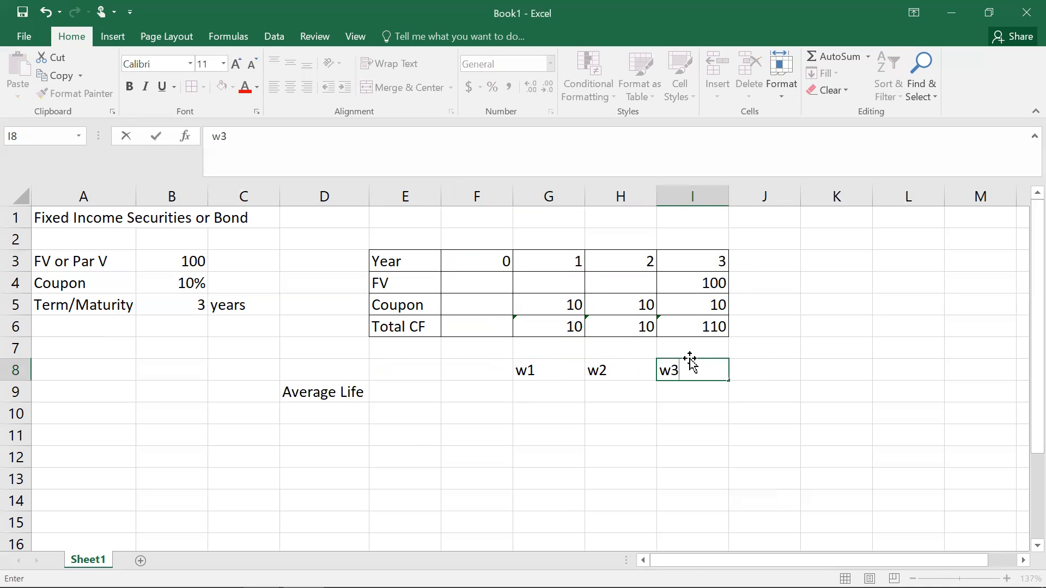
click(795, 367)
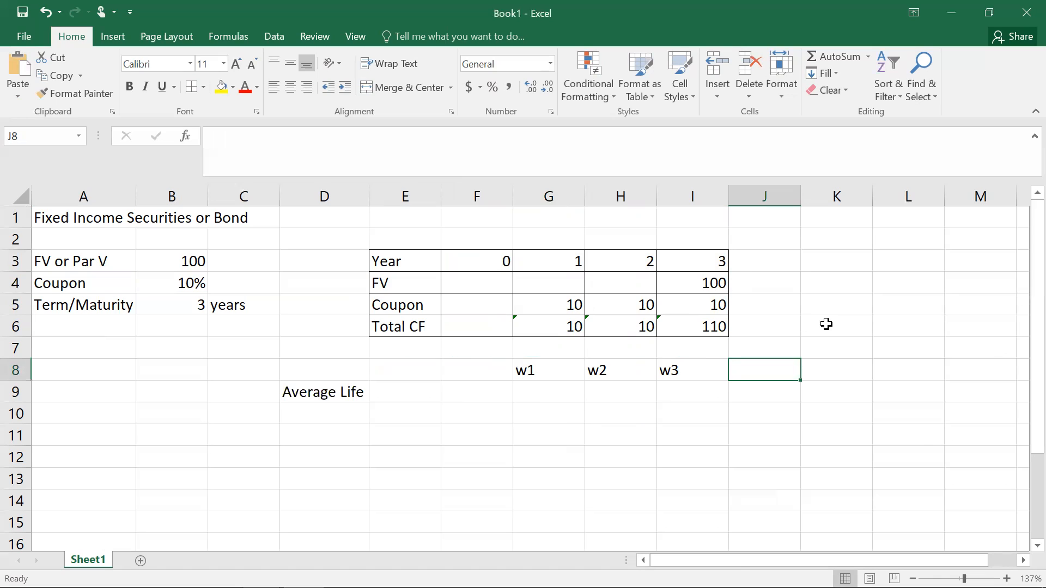
Step: Label J6 "Total CF" and sum the yearly total cash flows G6:I6 in K6
click(788, 328)
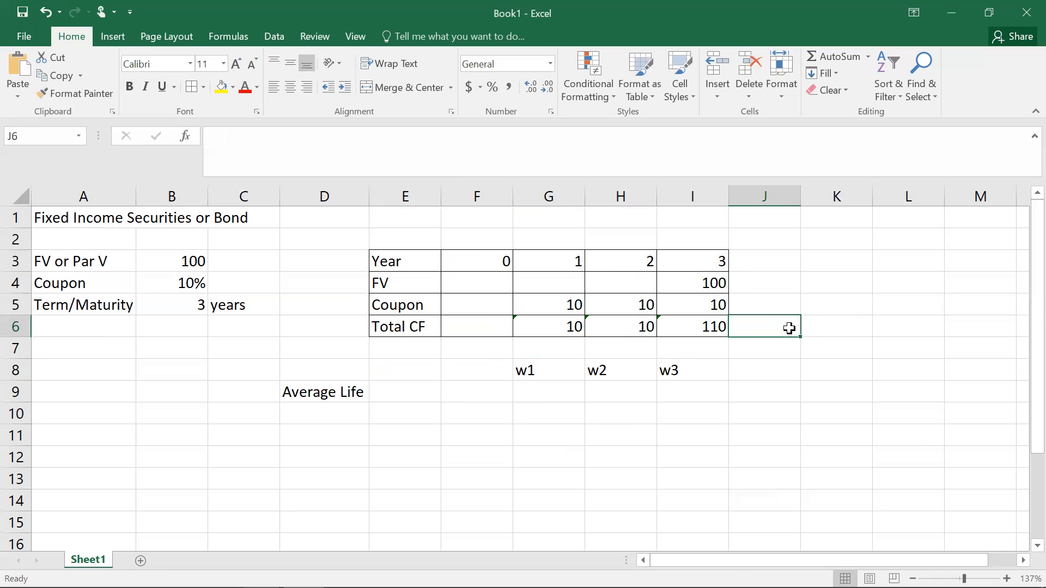
text(Total CF)
key(Tab)
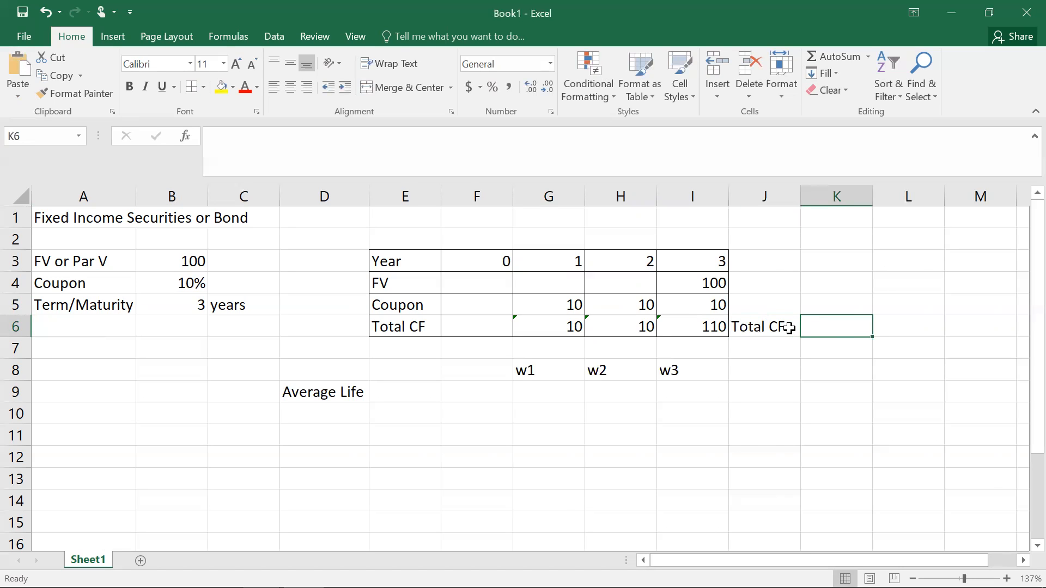
text(=SUM()
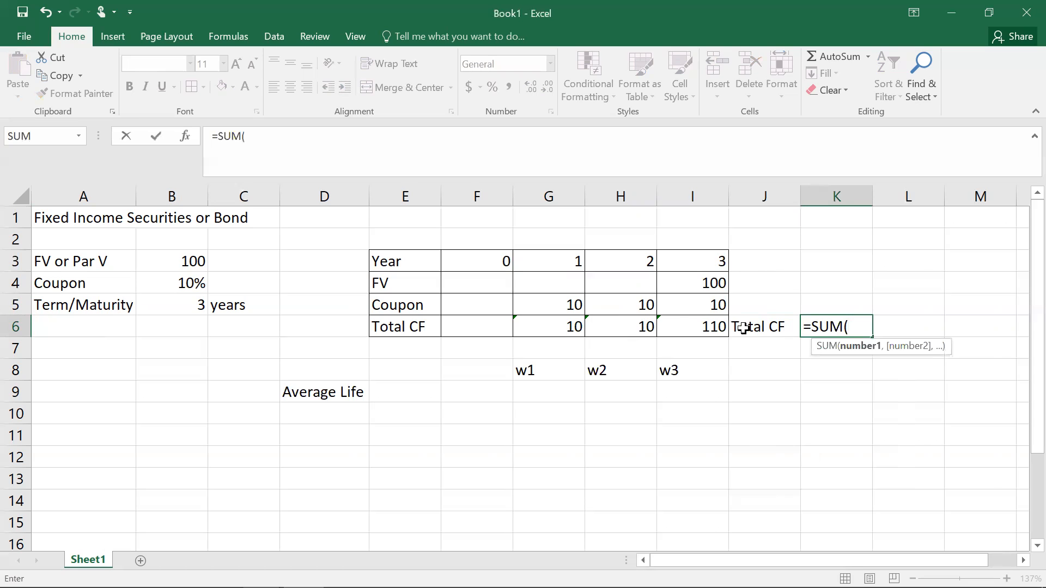
drag(575, 328, 679, 329)
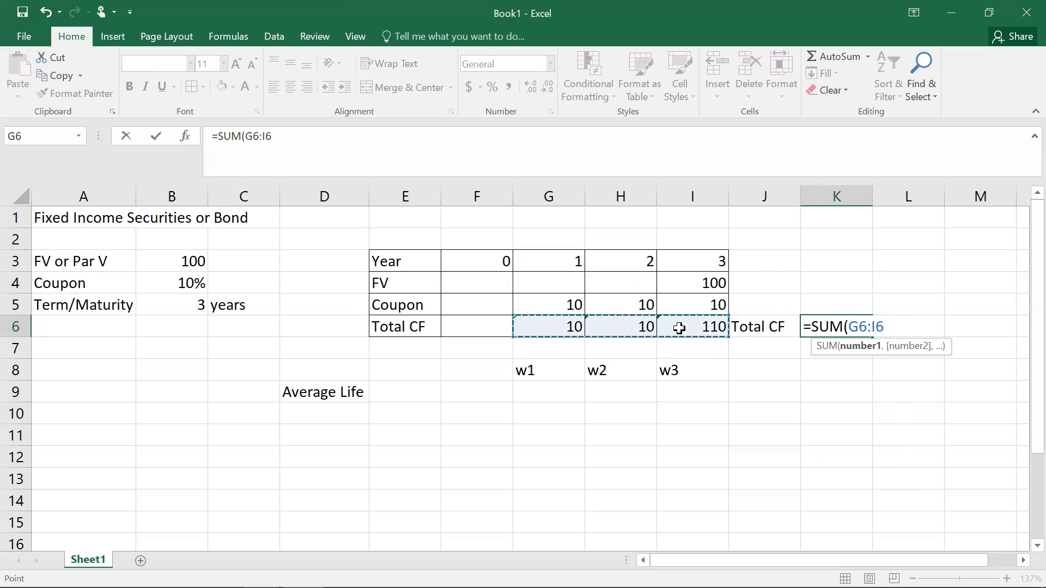
key(Return)
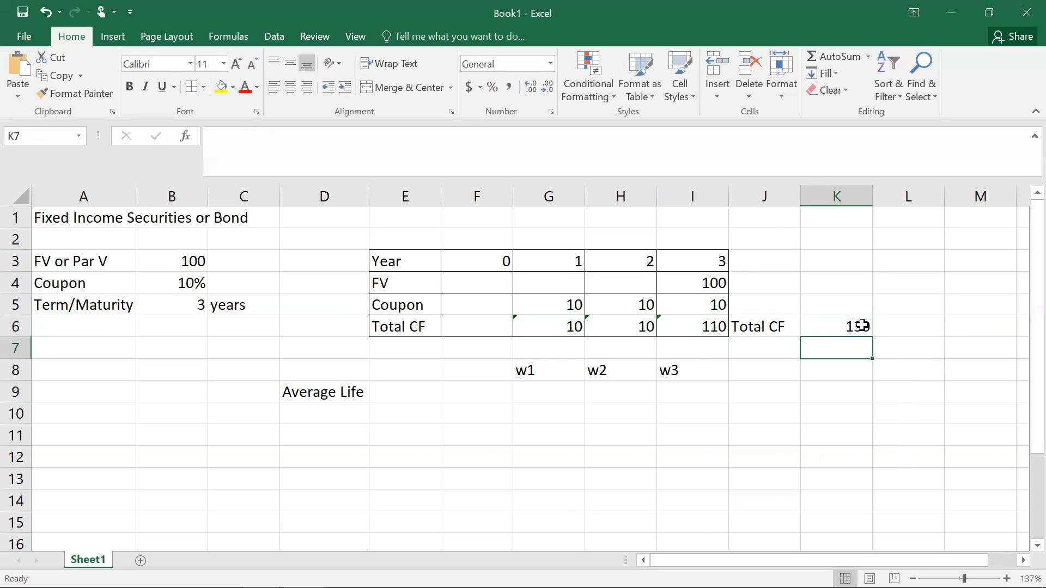
Step: Compute w1 in G9 as year 1 total cash flow divided by the overall total, =G6/K6
click(556, 400)
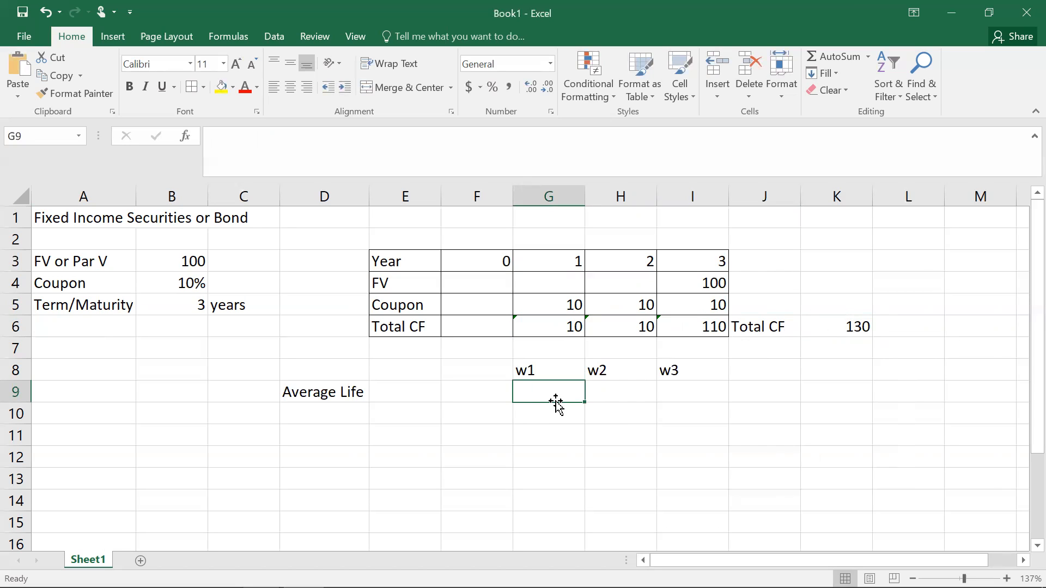
text(=)
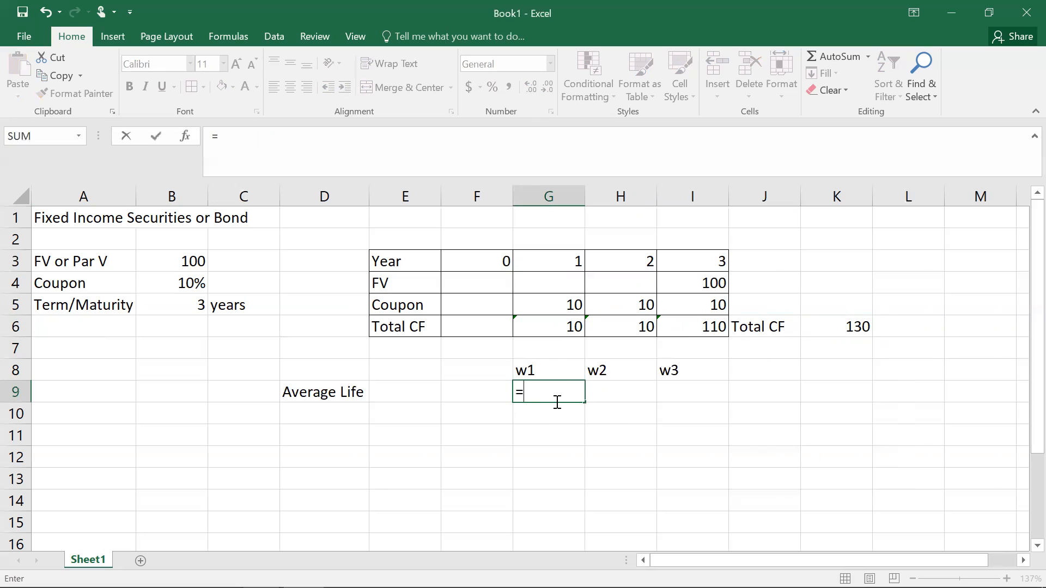
click(567, 327)
text(/)
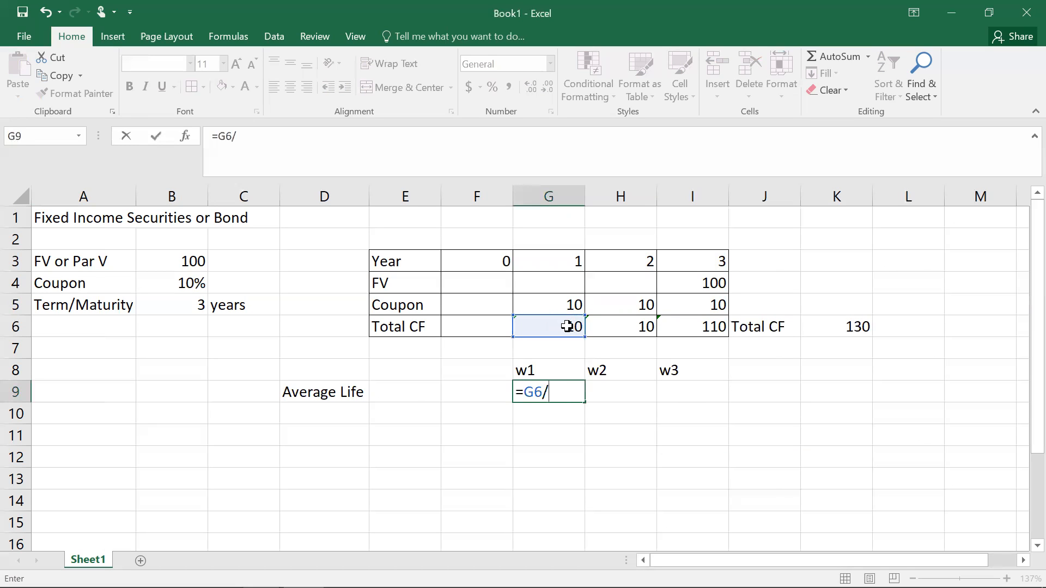
click(850, 326)
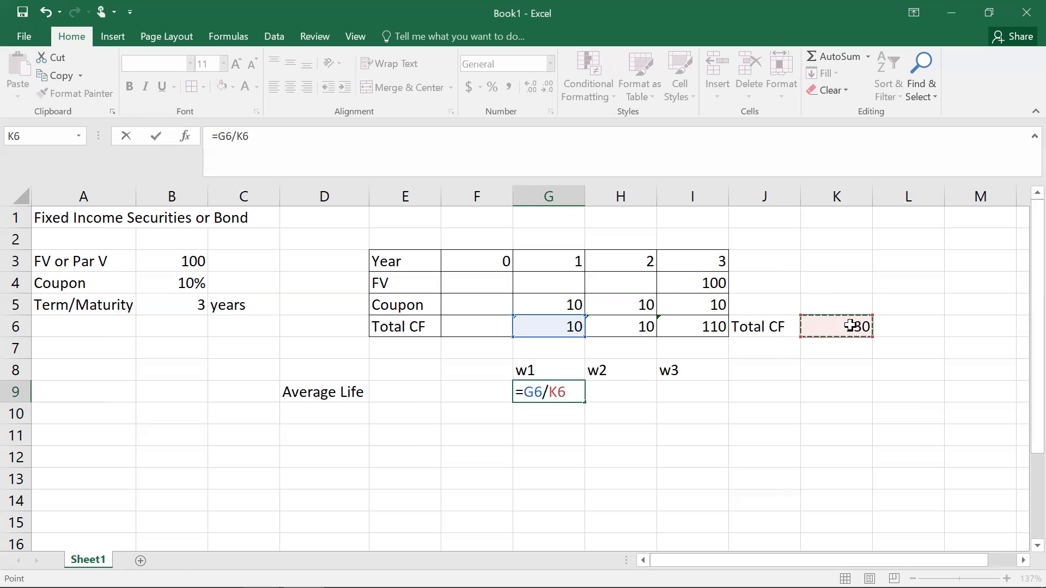
key(Return)
Step: Make the total reference absolute so G9's formula reads =G6/$K$6
click(569, 391)
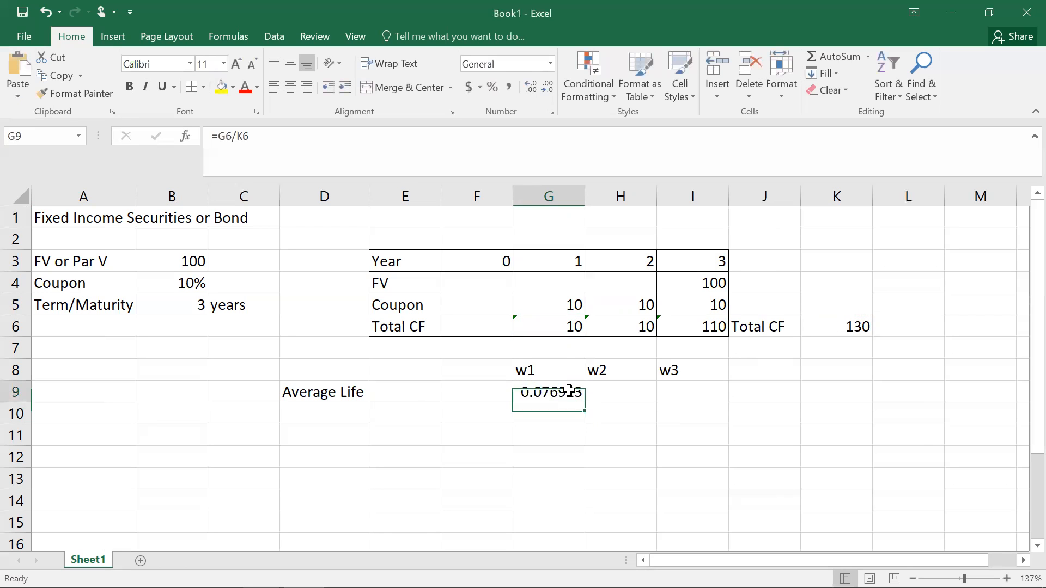
click(236, 136)
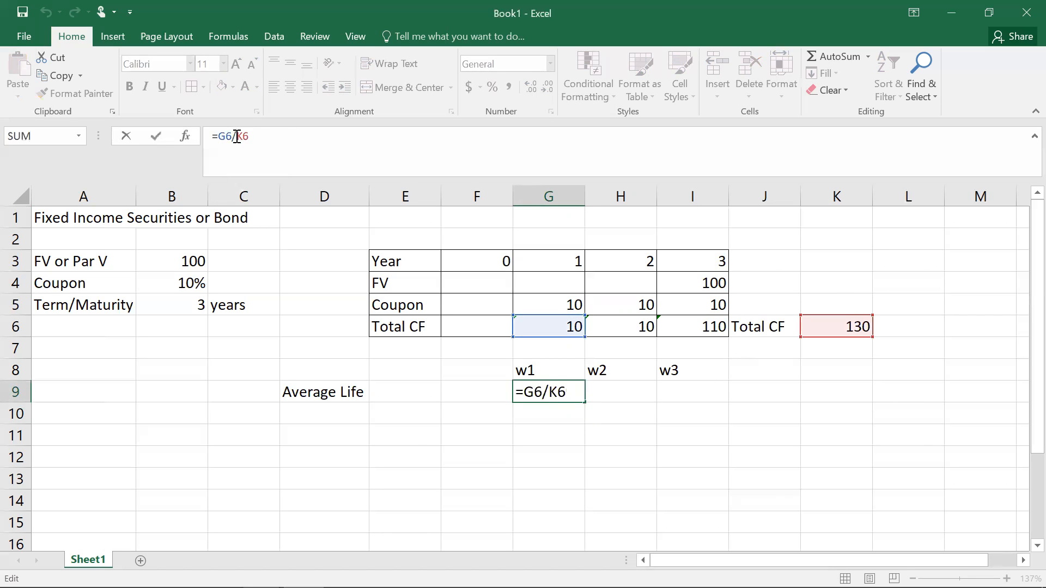
text($)
key(Right)
text($)
key(Return)
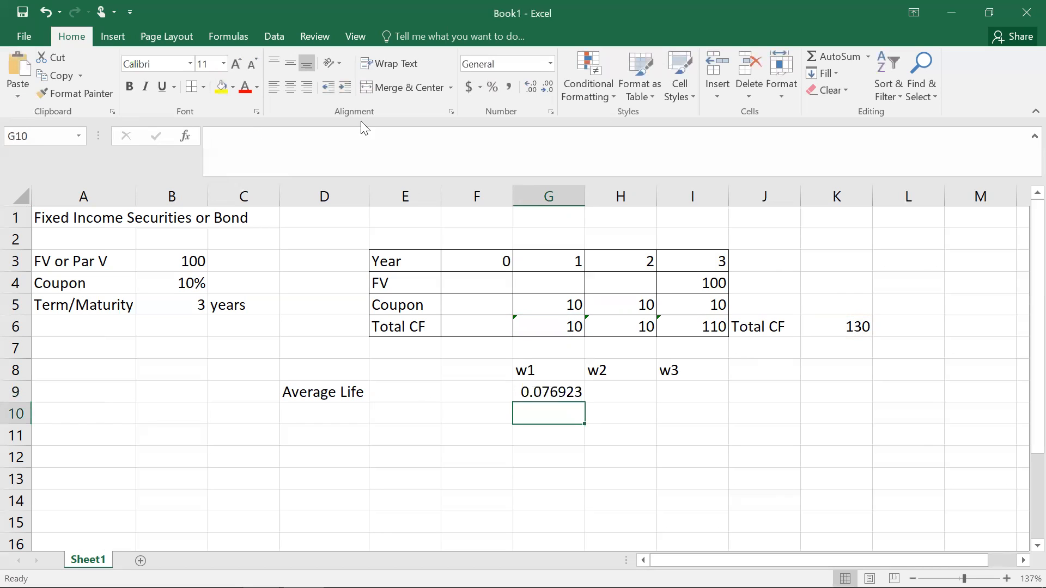
Step: Format w1 in G9 as a number with four decimals and fill its formula across to I9
click(561, 388)
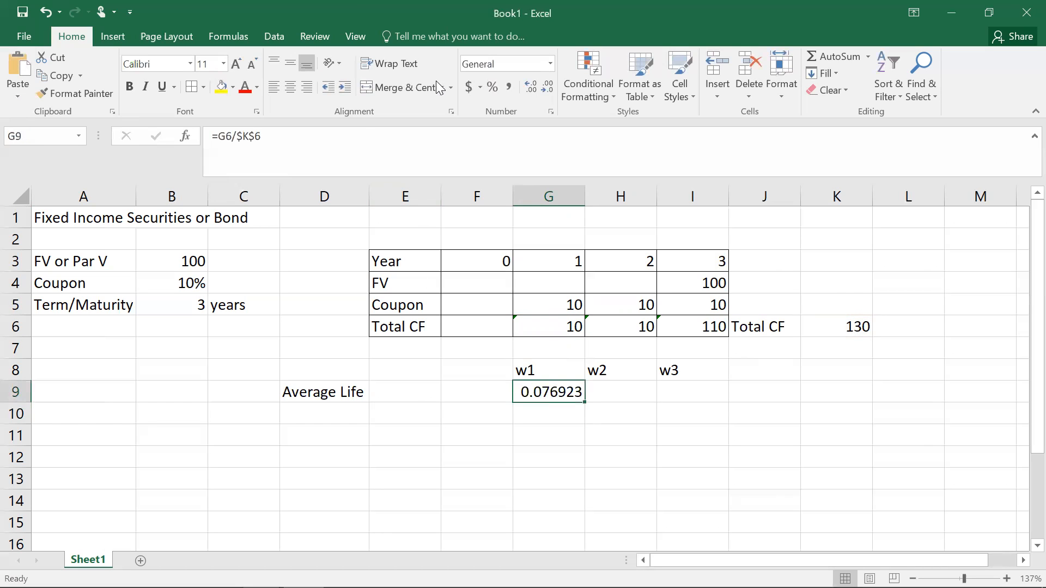
click(548, 90)
click(547, 90)
click(548, 90)
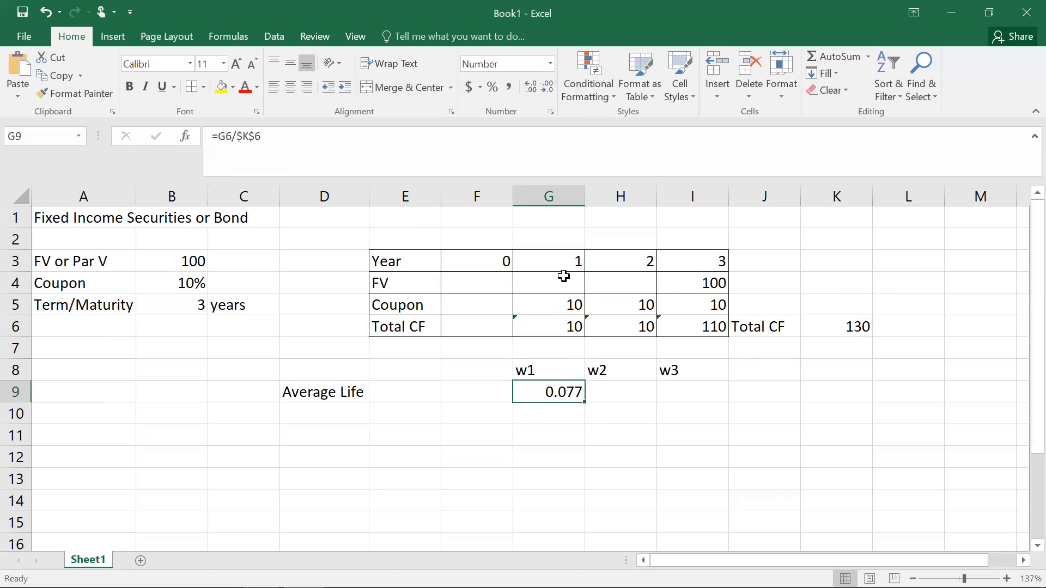
click(532, 87)
drag(586, 404, 700, 400)
click(642, 436)
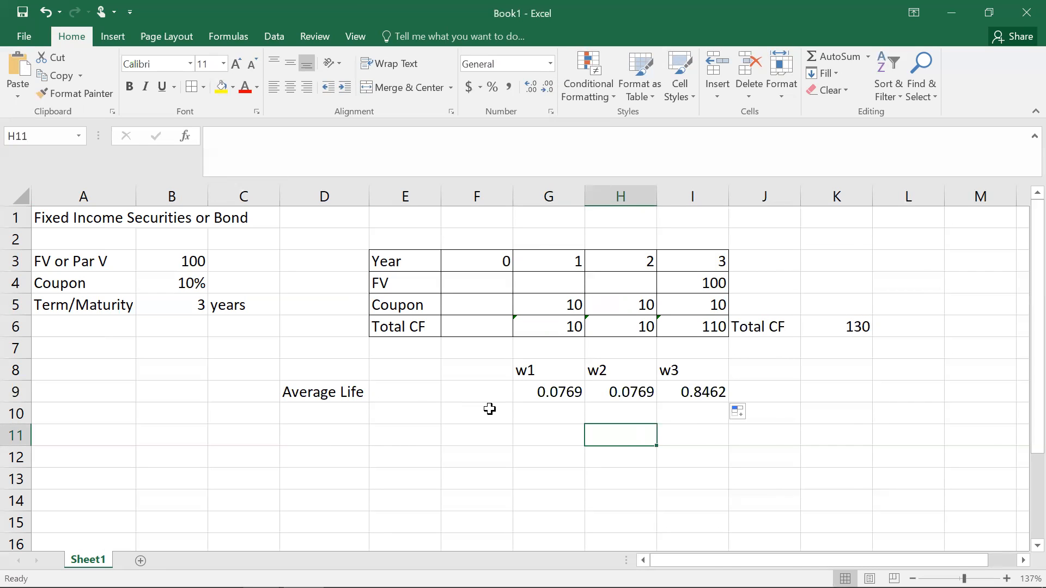
Step: Open G9's formula to review it without changing anything
click(556, 392)
double_click(556, 392)
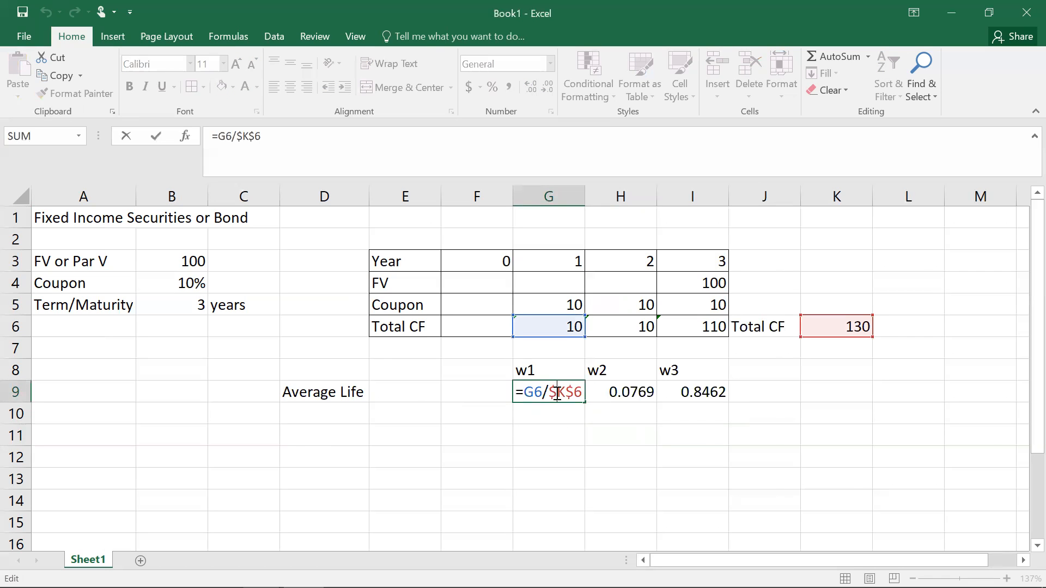
key(Escape)
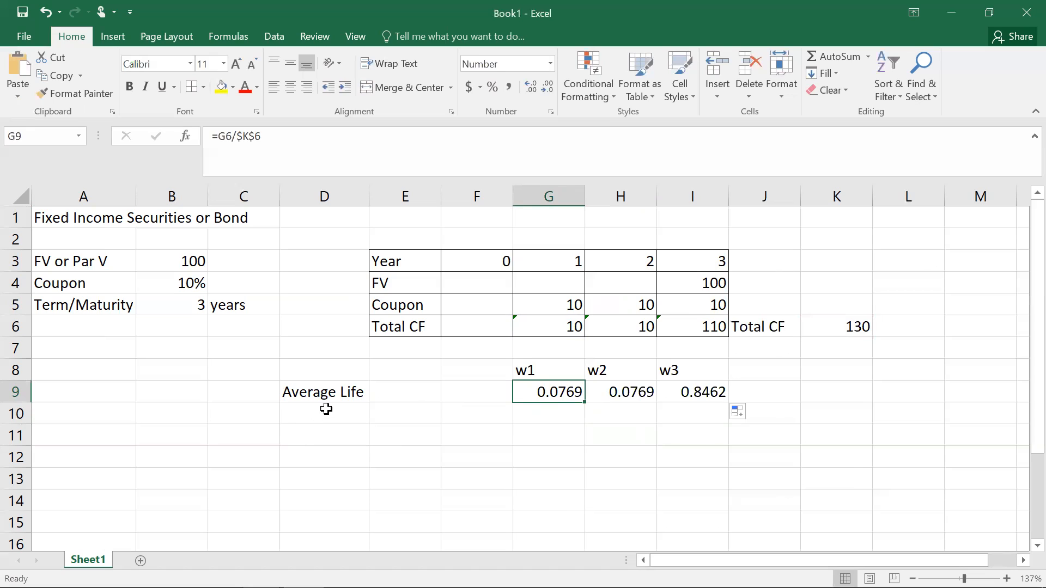
Step: Move the Average Life label from D9 to D10
click(327, 393)
key(Delete)
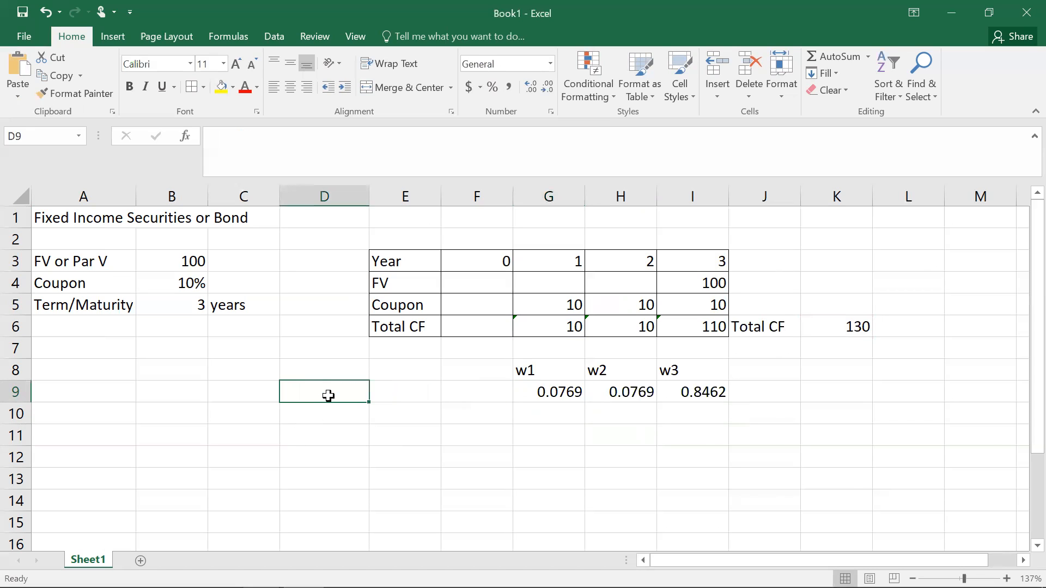
click(327, 413)
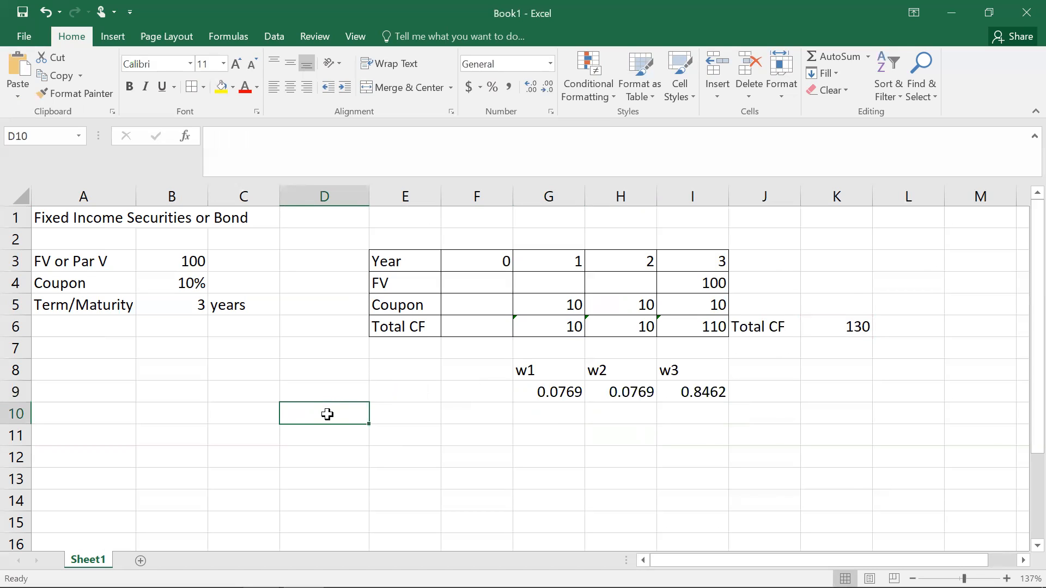
text(Average Life)
key(Tab)
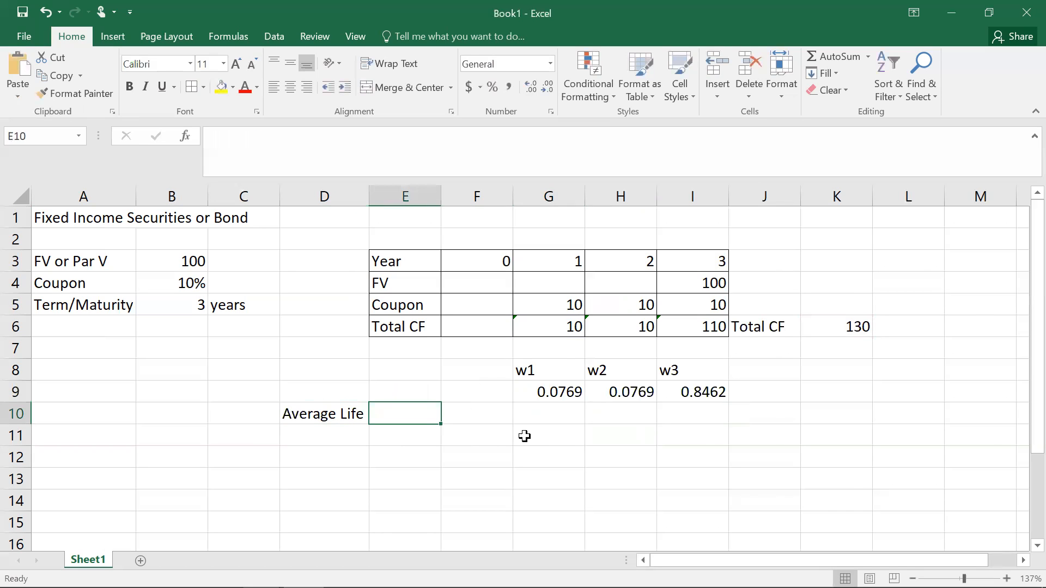
Step: Multiply w1 by year 1 in G10 with the formula =G9*G3
click(558, 413)
text(=)
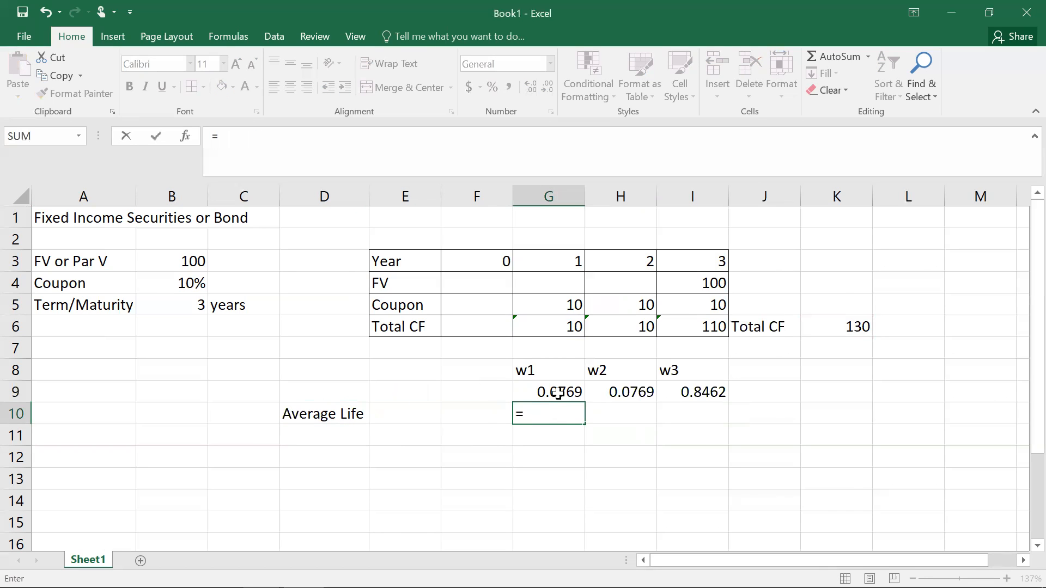
click(558, 392)
text(*)
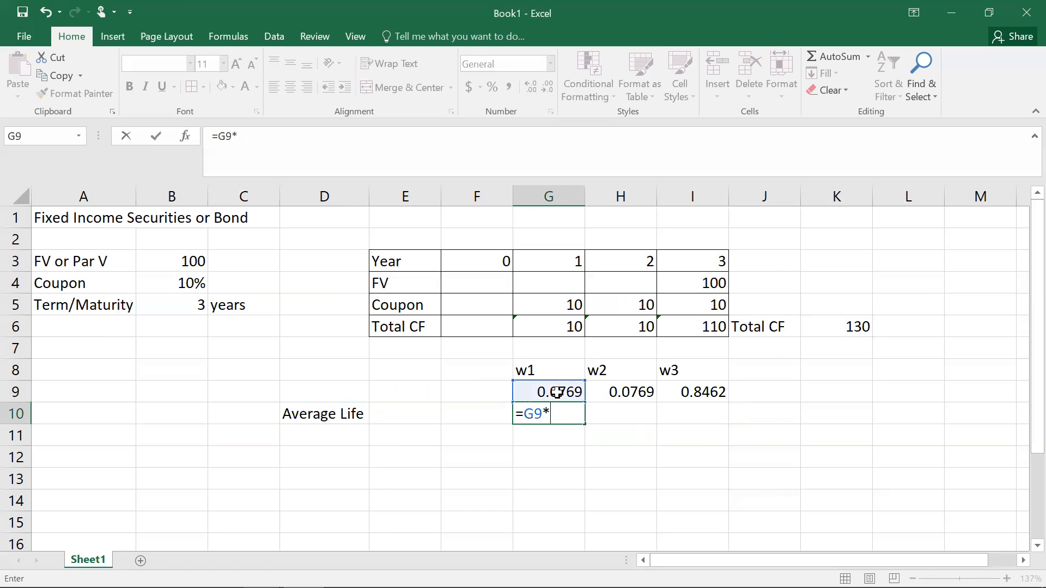
click(564, 261)
key(Return)
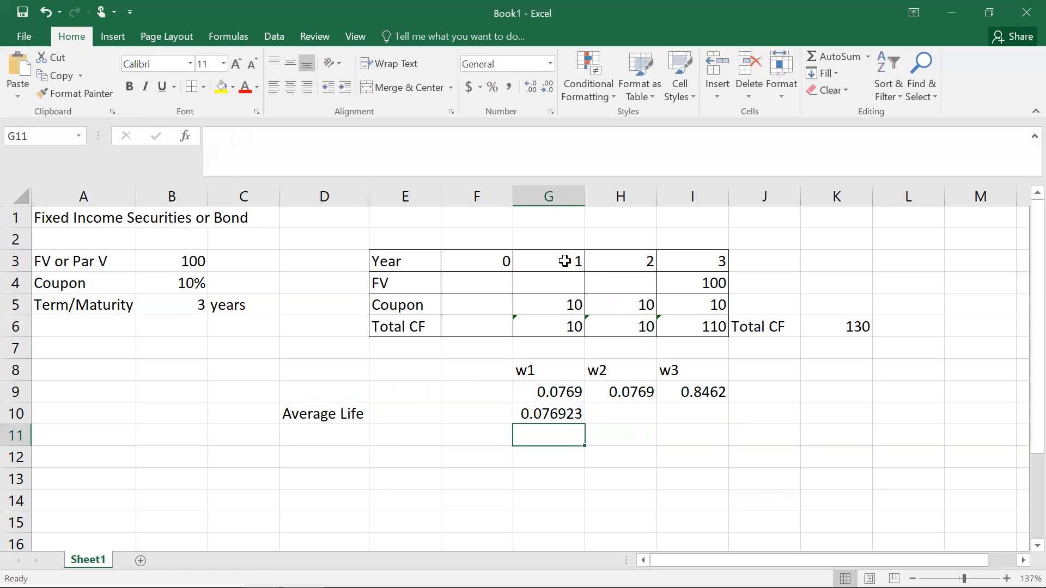
Step: Fill G10's formula across to I10 and format G10:I10 as Number with four decimal places
click(568, 414)
drag(584, 424, 708, 416)
click(552, 65)
click(716, 211)
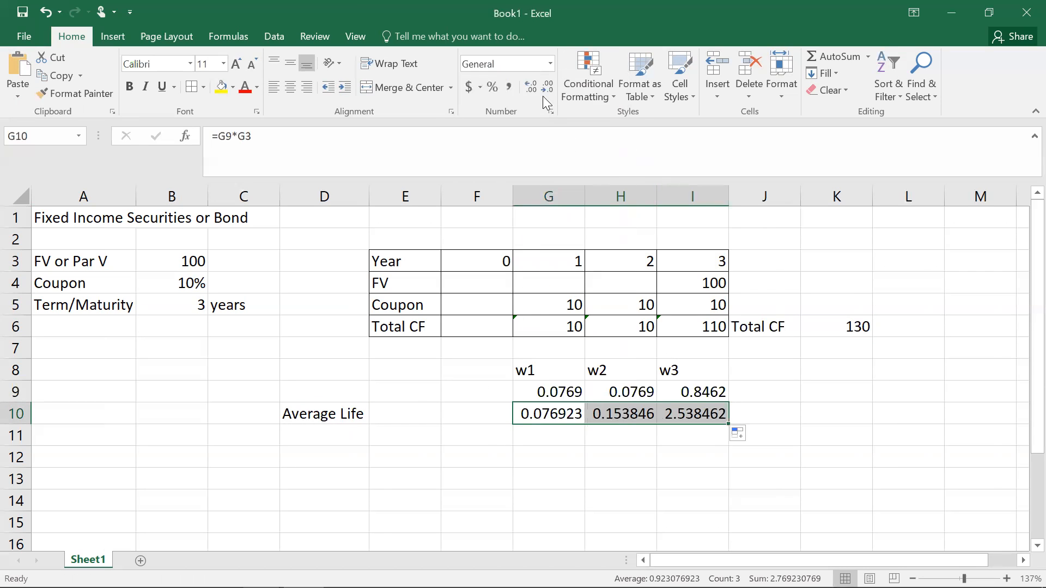
click(550, 64)
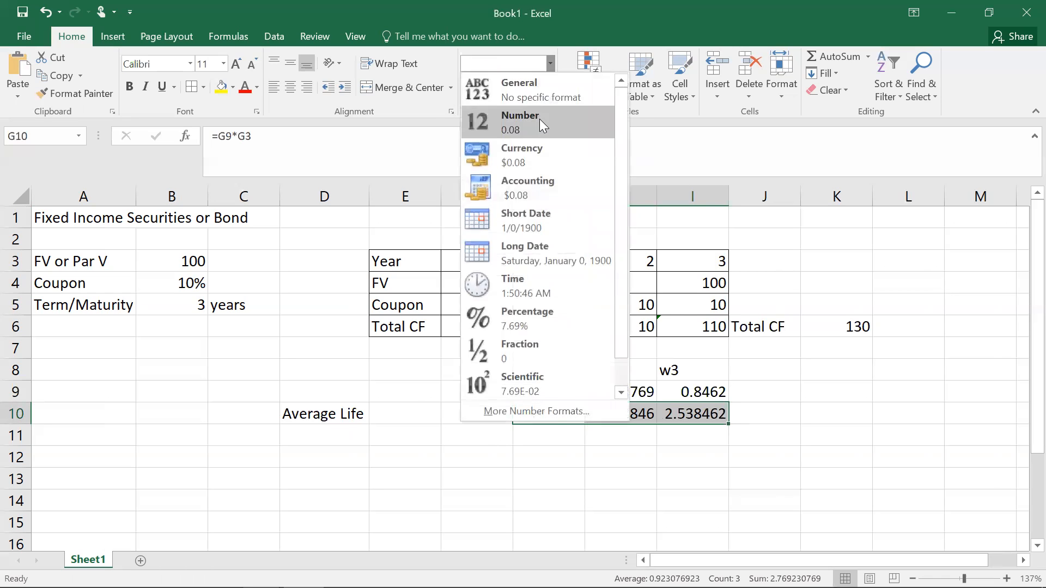
click(540, 120)
click(530, 89)
click(530, 88)
click(623, 480)
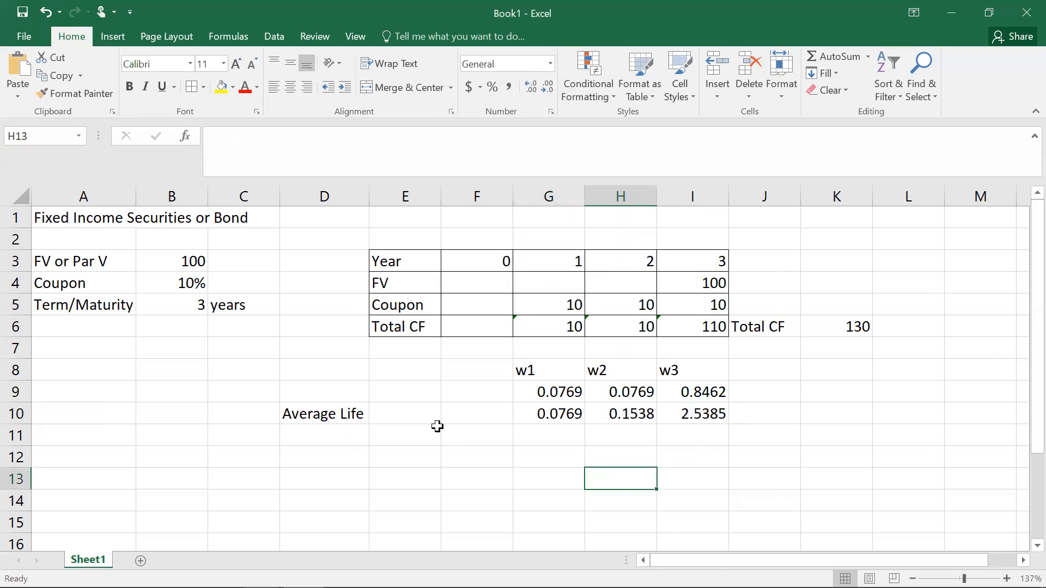
Step: Compute the average life in E10 as =SUM(G10:I10)
click(400, 414)
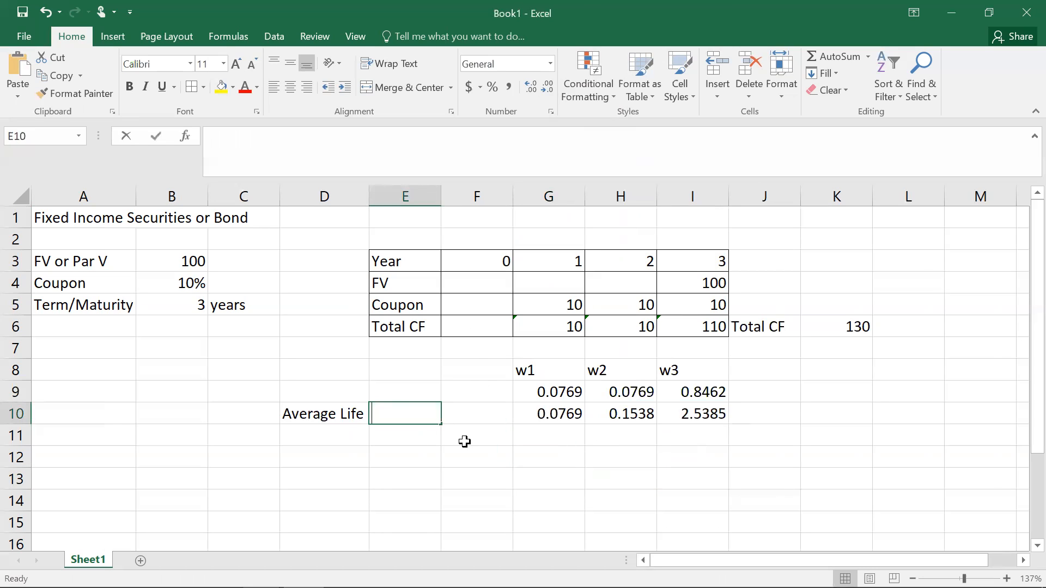
text(=sum()
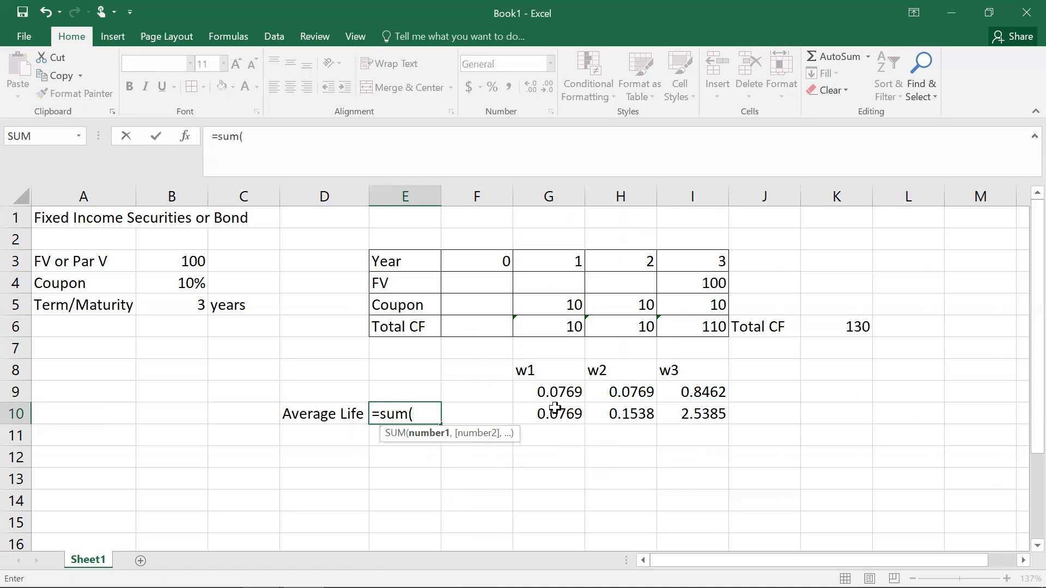
drag(563, 411, 667, 411)
text())
key(Return)
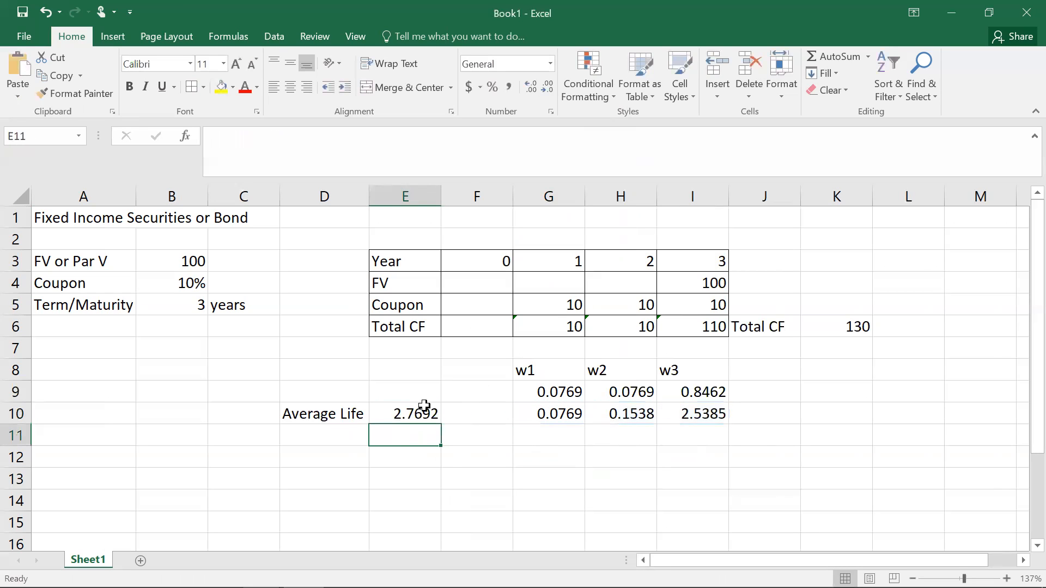
Step: Make the Average Life label and result in D10:E10 bold with all borders
click(338, 413)
drag(338, 412, 427, 412)
click(132, 86)
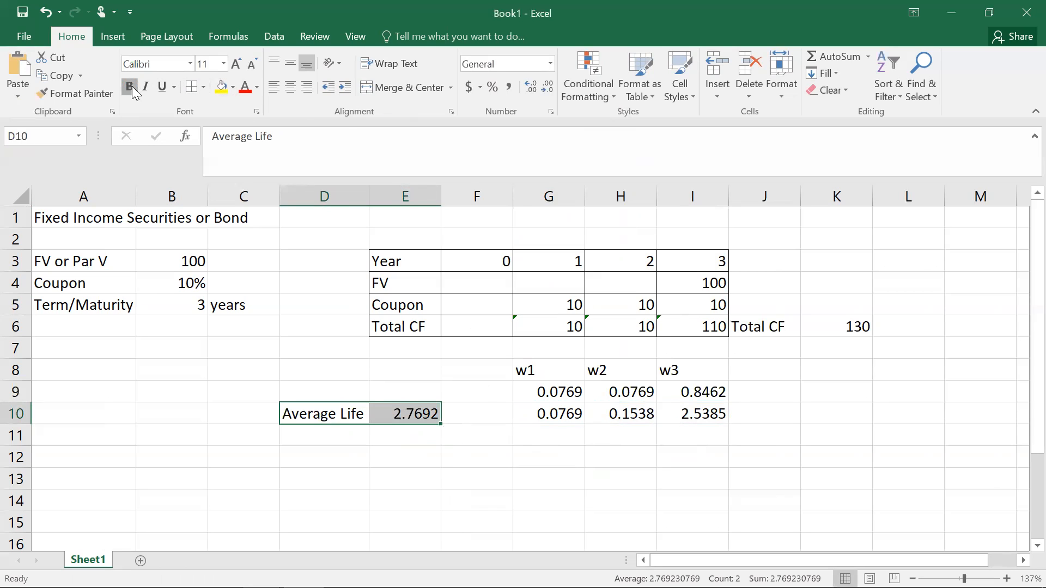
click(205, 89)
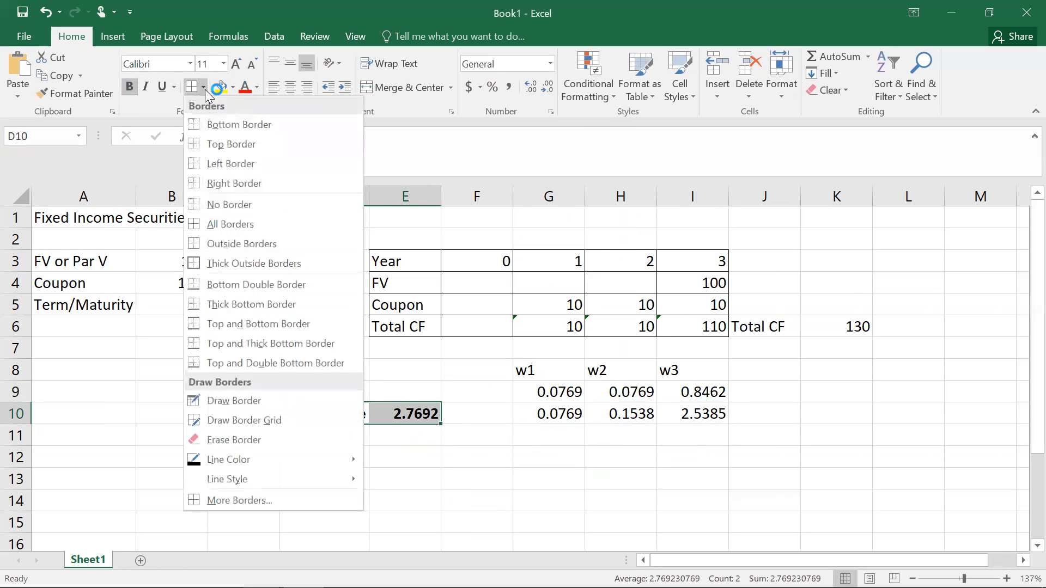
click(197, 225)
click(512, 457)
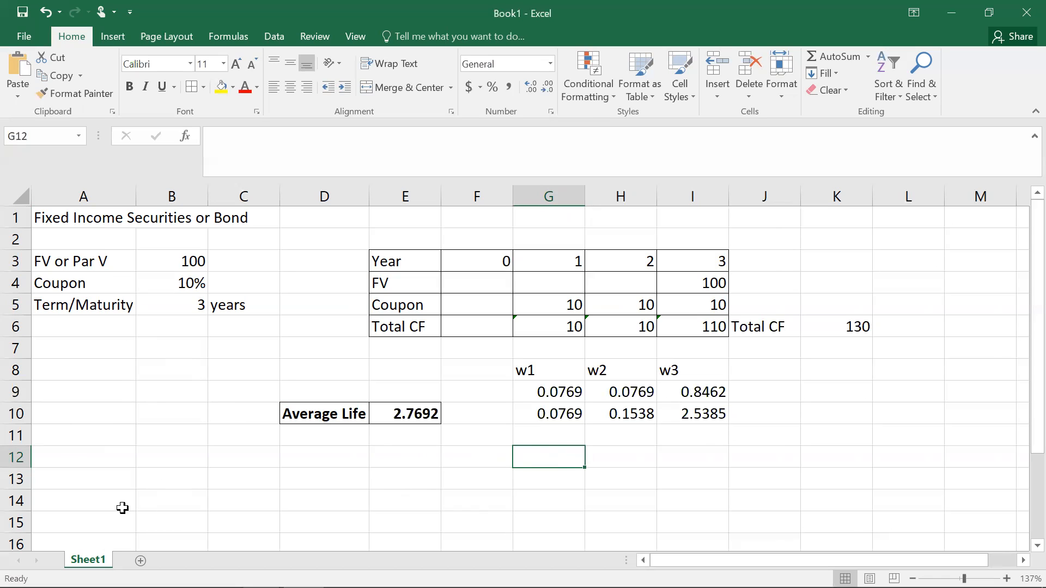
Step: Enter the label Yield in A12 and 9% in B12
click(61, 460)
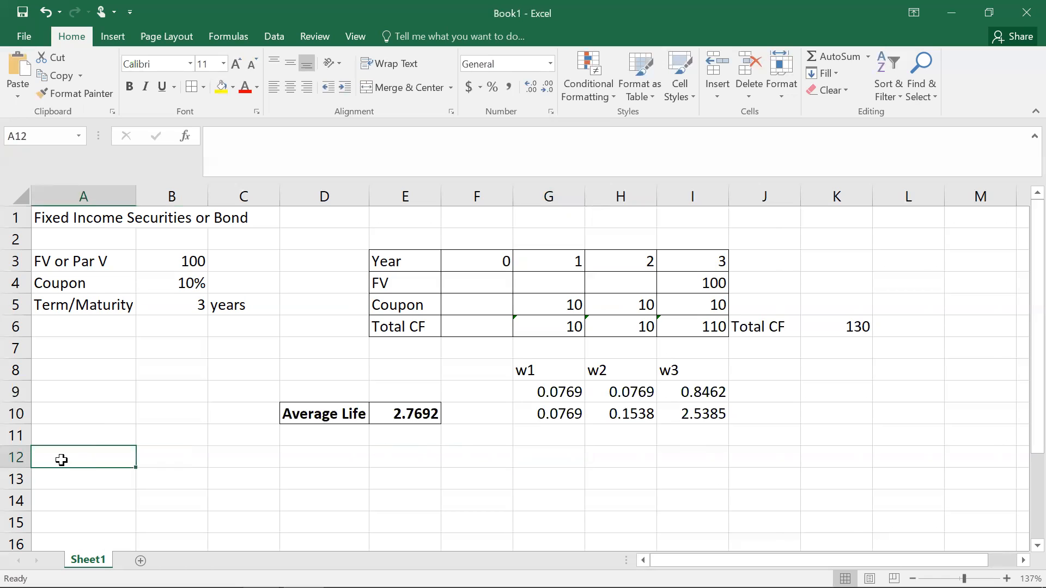
text(Yield)
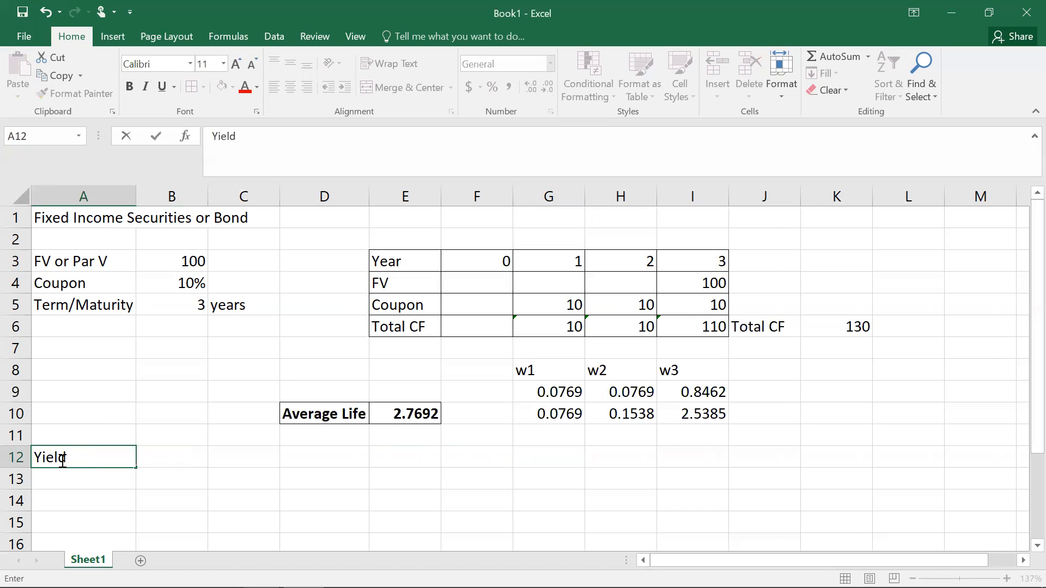
key(Tab)
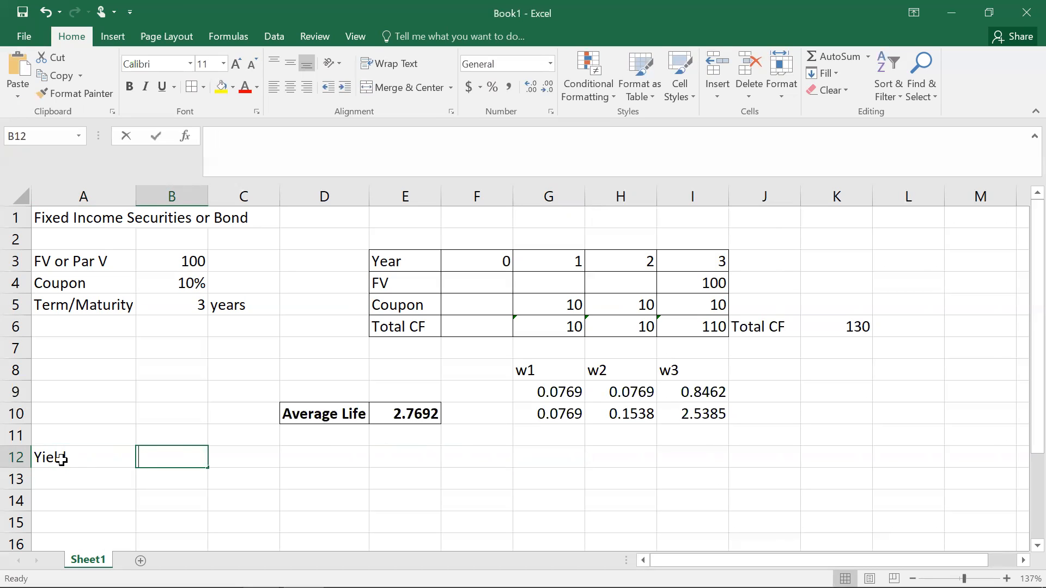
text(9%)
key(Return)
Step: Apply all borders to the yield cells A12:B12 and to the bond inputs A3:C5
drag(96, 458, 152, 461)
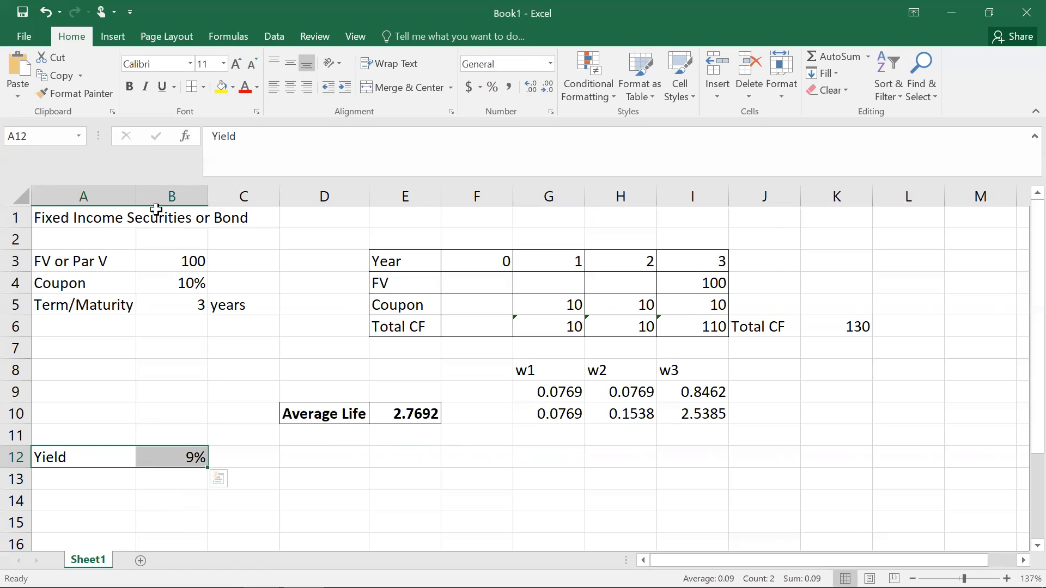
click(330, 452)
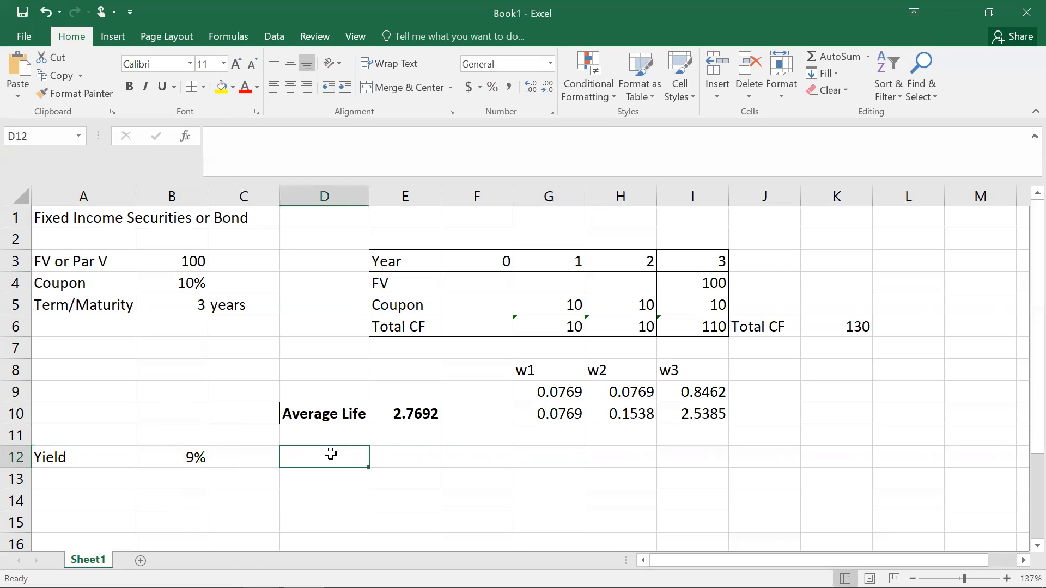
drag(68, 455, 145, 457)
click(195, 87)
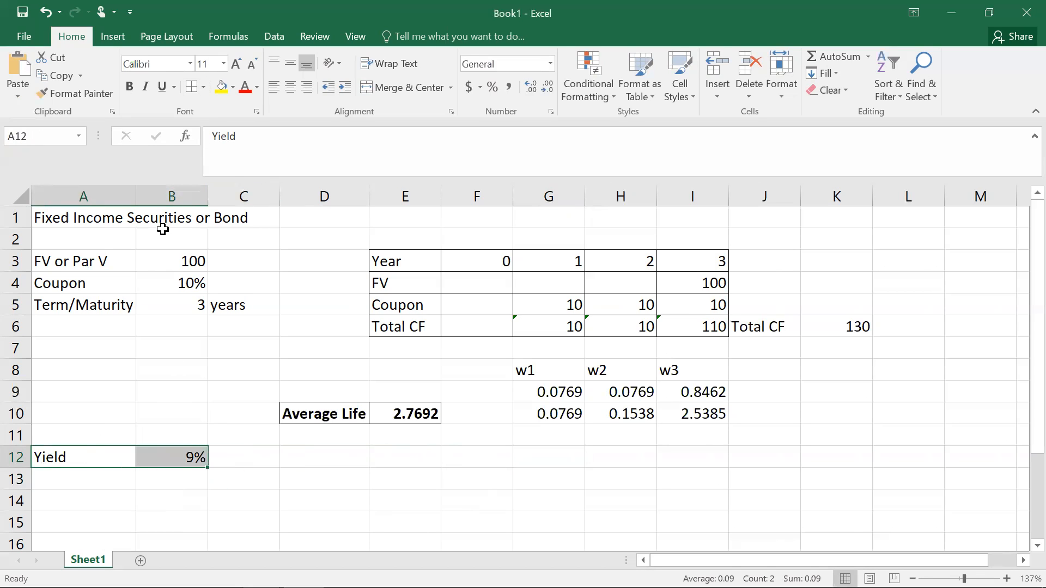
click(132, 321)
click(103, 268)
drag(107, 273, 219, 288)
click(188, 86)
click(502, 394)
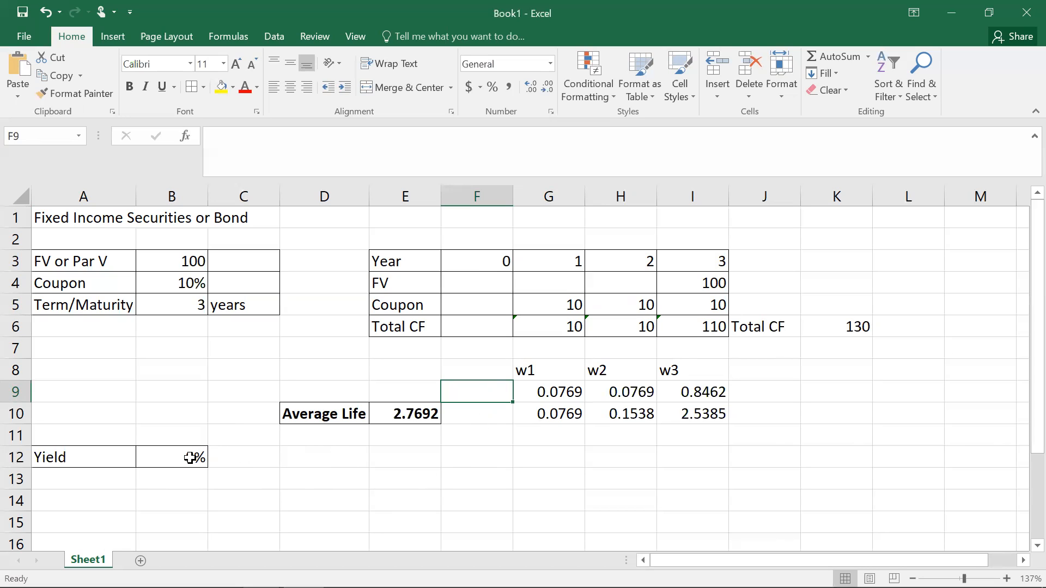
Step: Discount year 1 total cash flow in G12 with =G6/(1+$B$12)^G3
drag(550, 326, 684, 325)
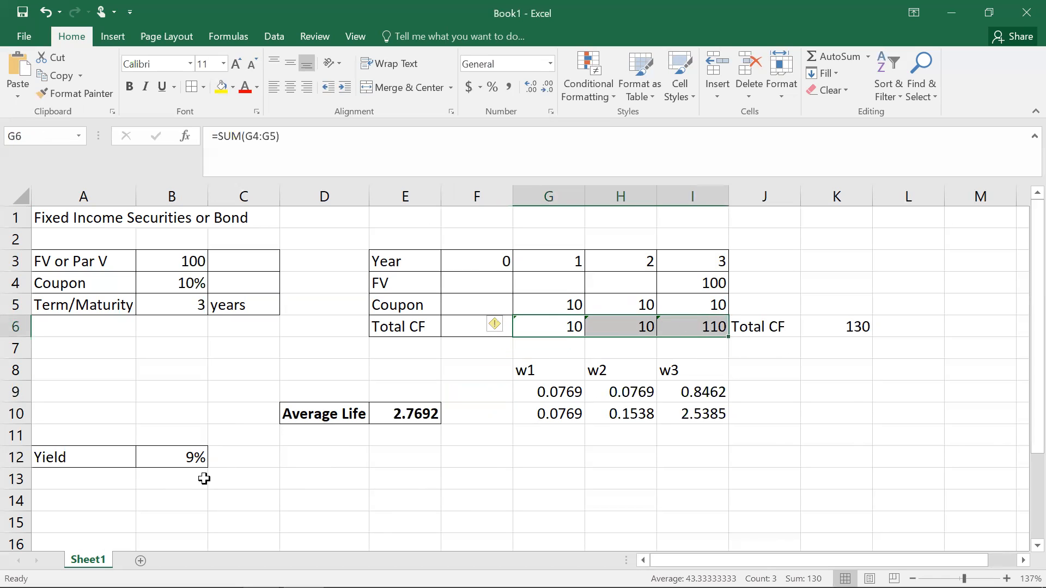
click(543, 455)
text(=)
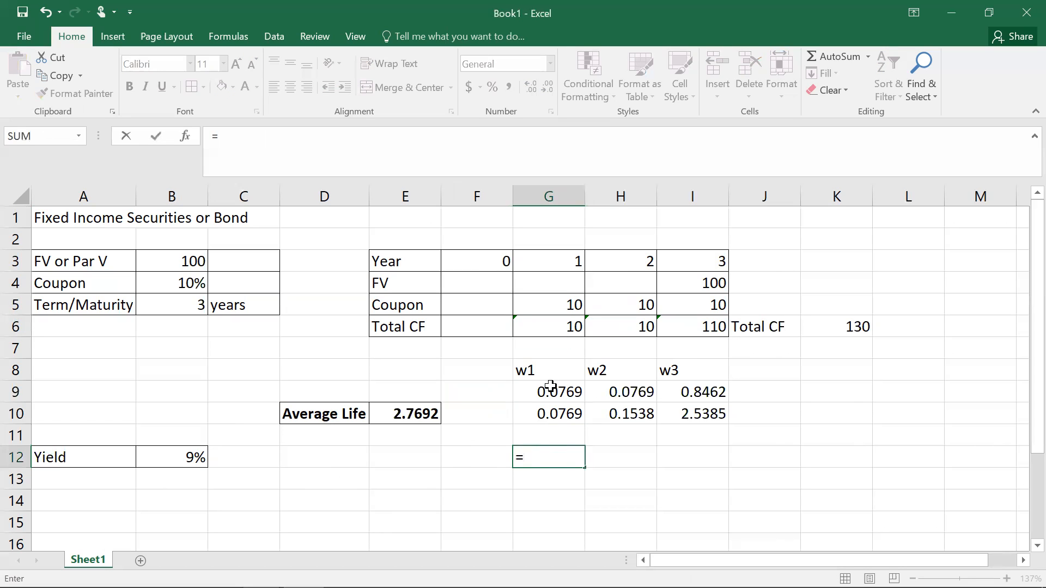
click(561, 326)
text(/(1+)
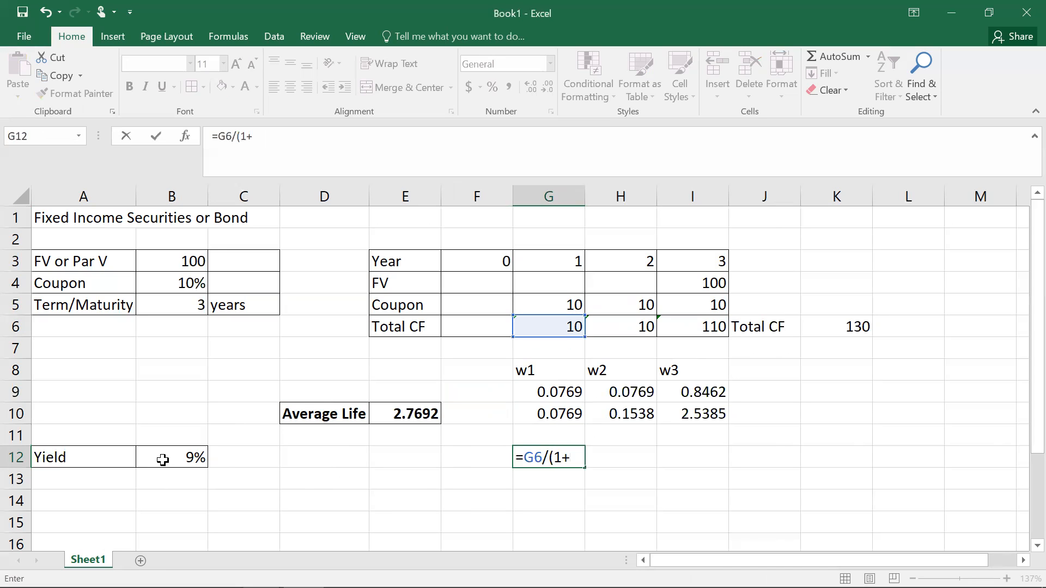
click(165, 458)
text()^G3)
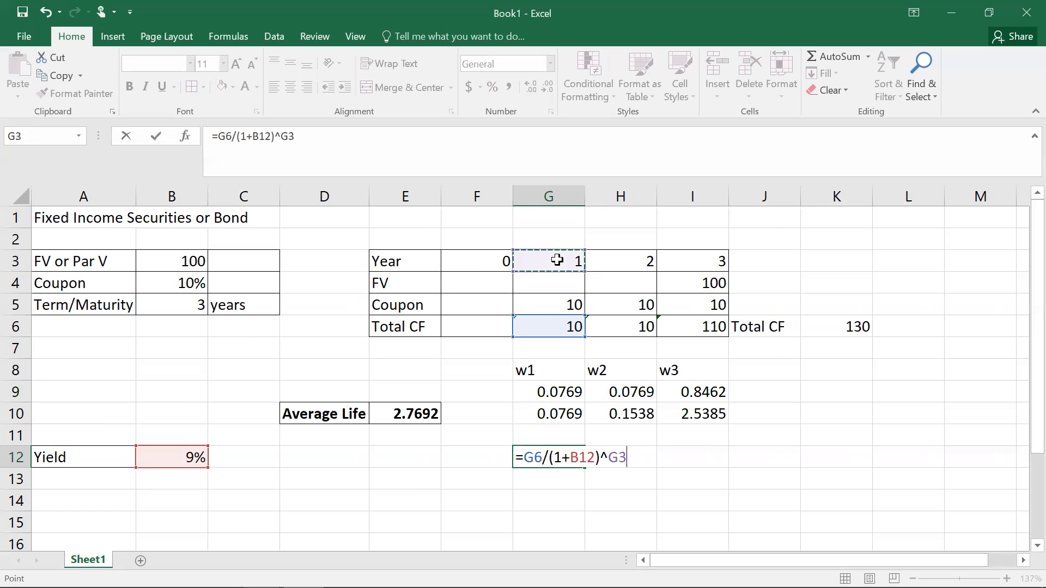
click(557, 260)
click(573, 457)
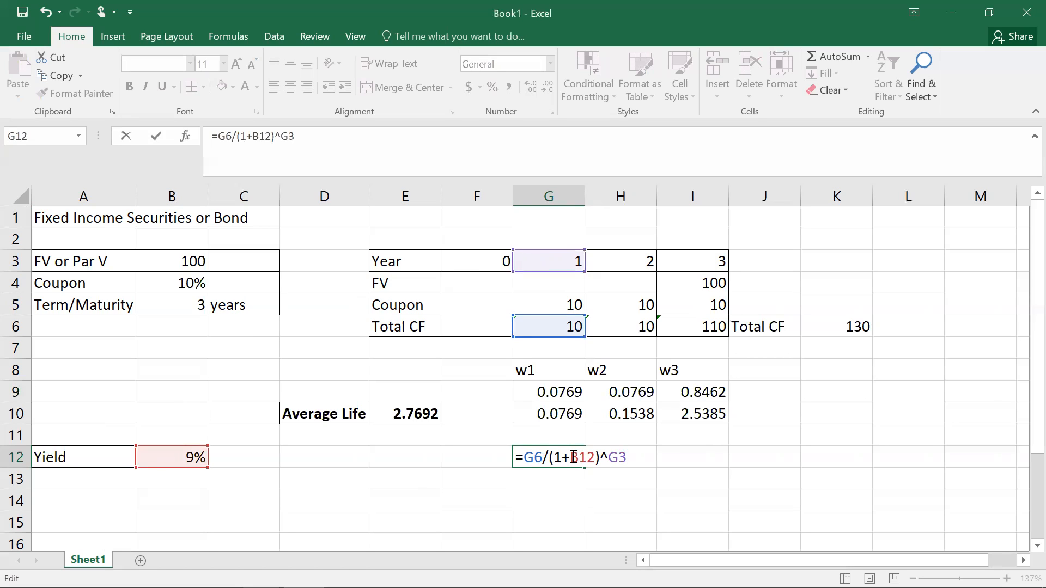
text($)
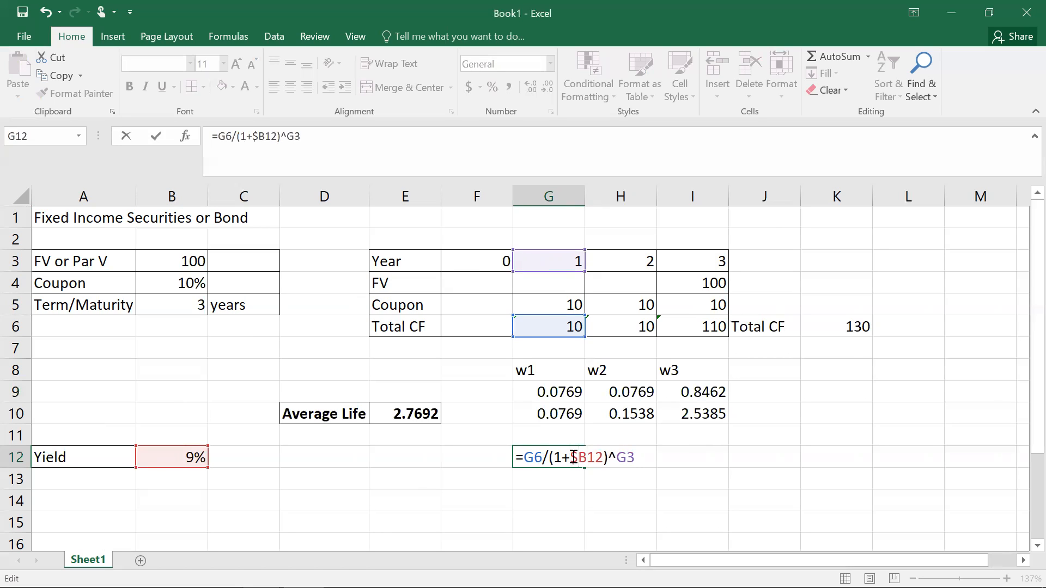
key(Right)
text($)
key(Return)
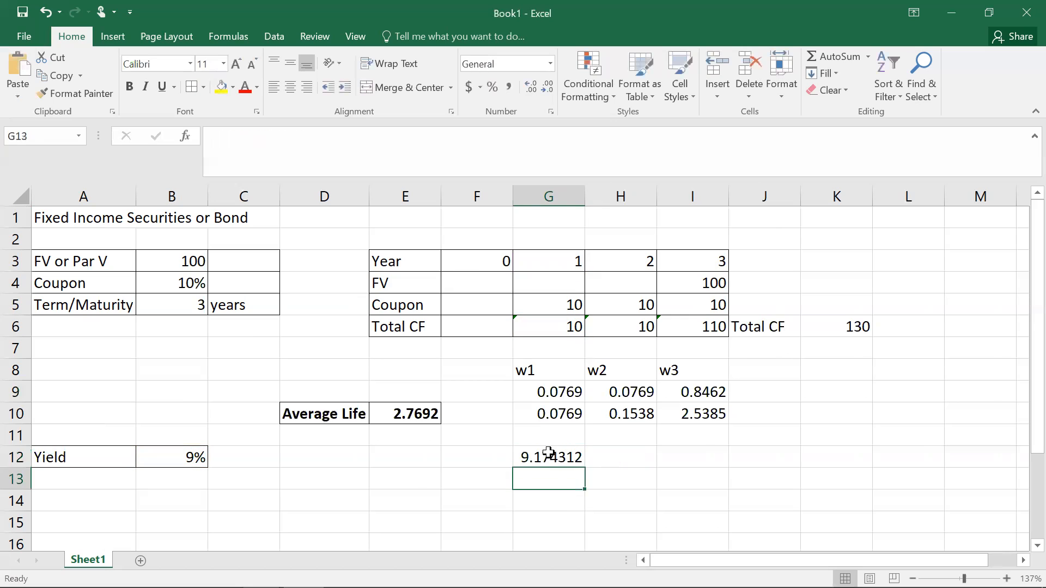
Step: Fill the discount formula across to H12:I12 and format G12:I12 with the Number format
click(564, 457)
drag(586, 468, 705, 461)
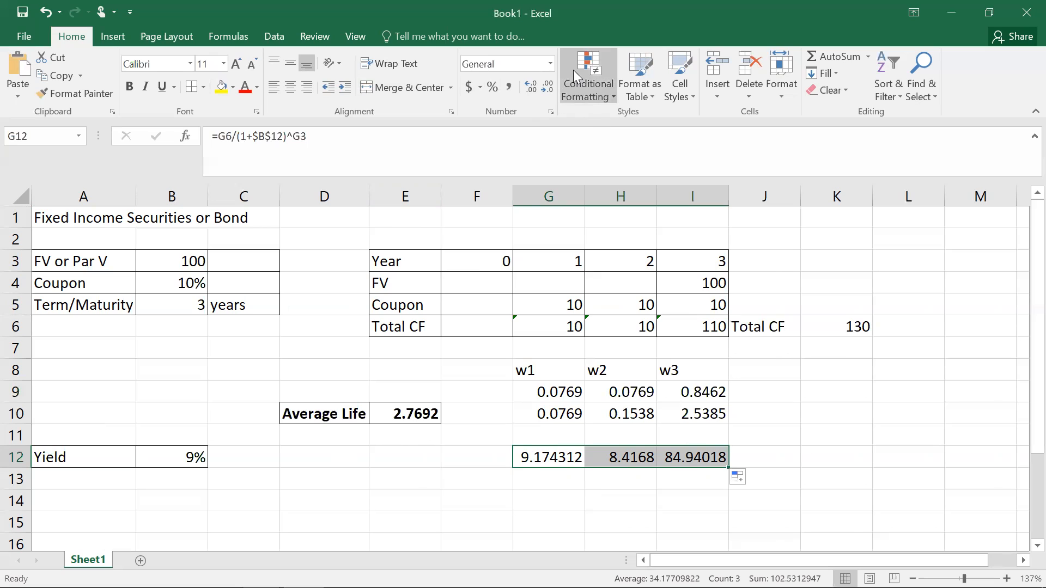
click(551, 112)
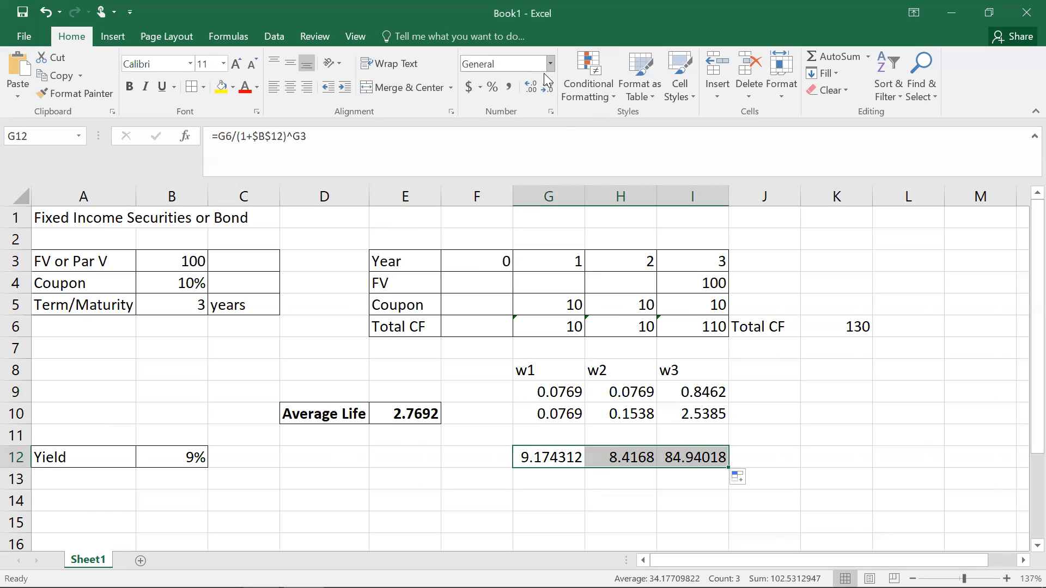
click(549, 64)
click(525, 119)
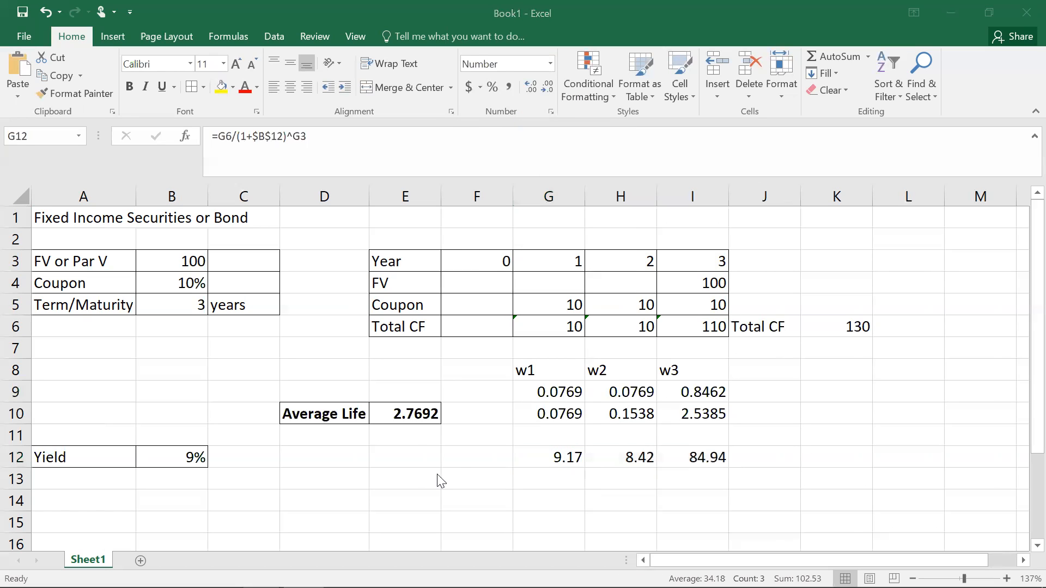
Step: Enter the label Present Value in D12
click(424, 460)
click(423, 459)
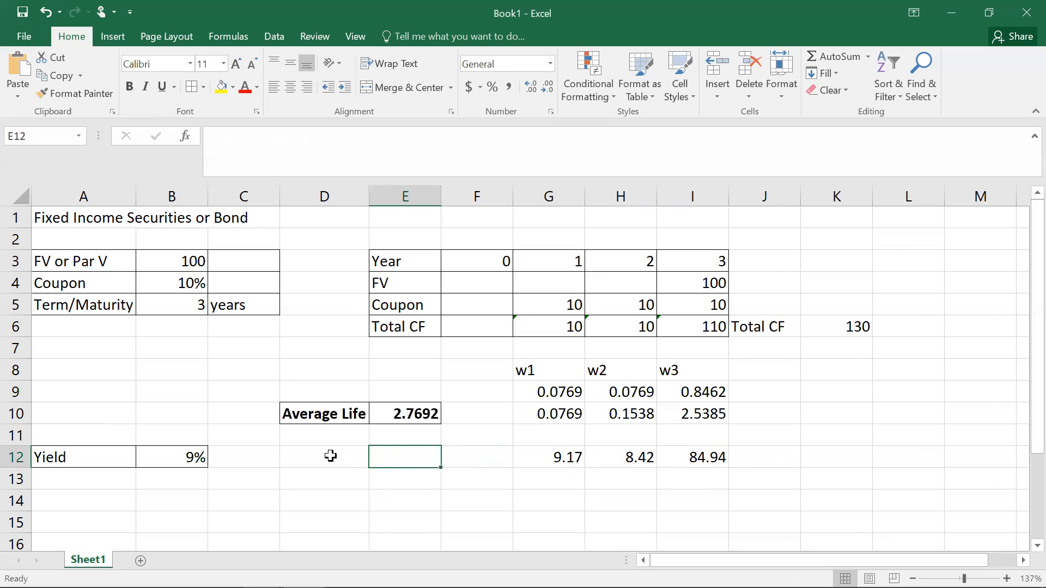
click(331, 456)
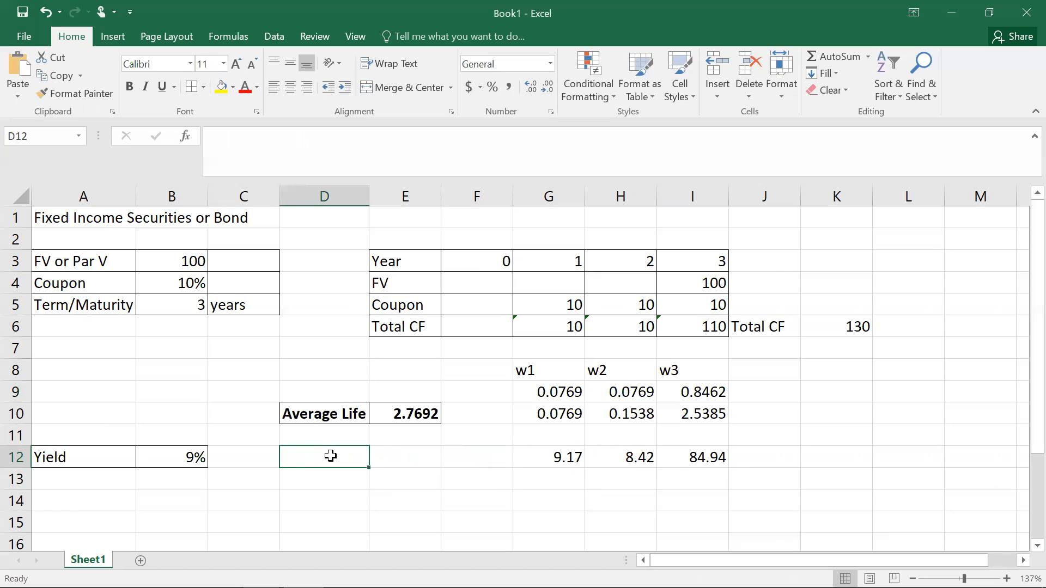
text(Present Value)
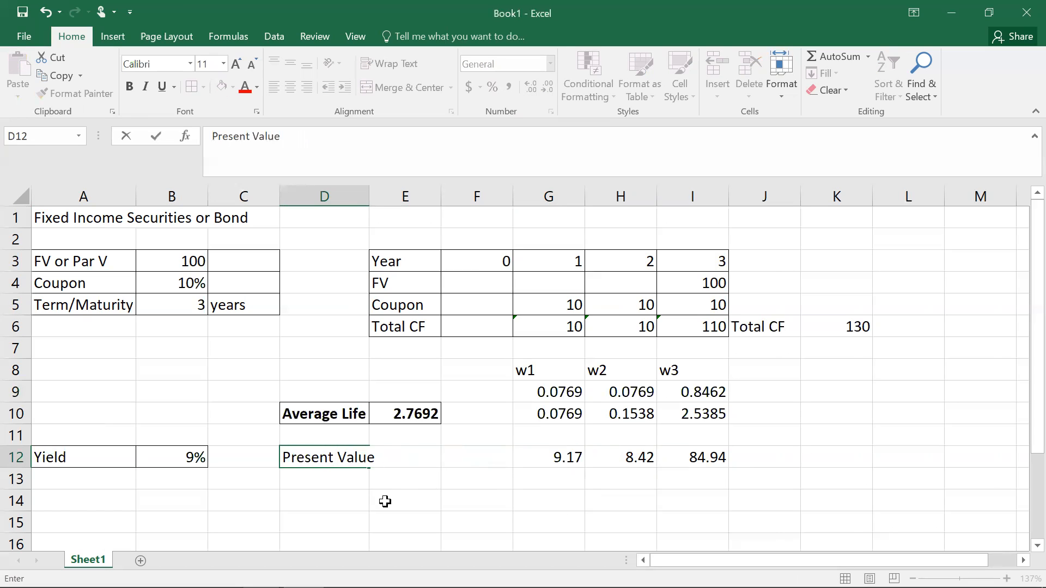
click(385, 501)
Step: Sum the discounted cash flows in E12 with =sum(G12:I12)
click(407, 458)
text(=)
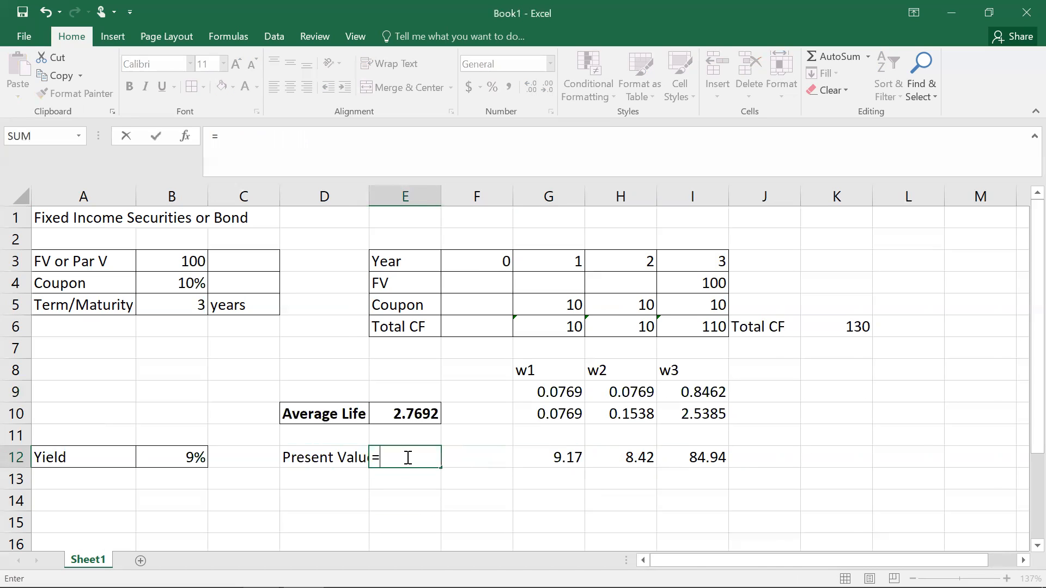
text(sum()
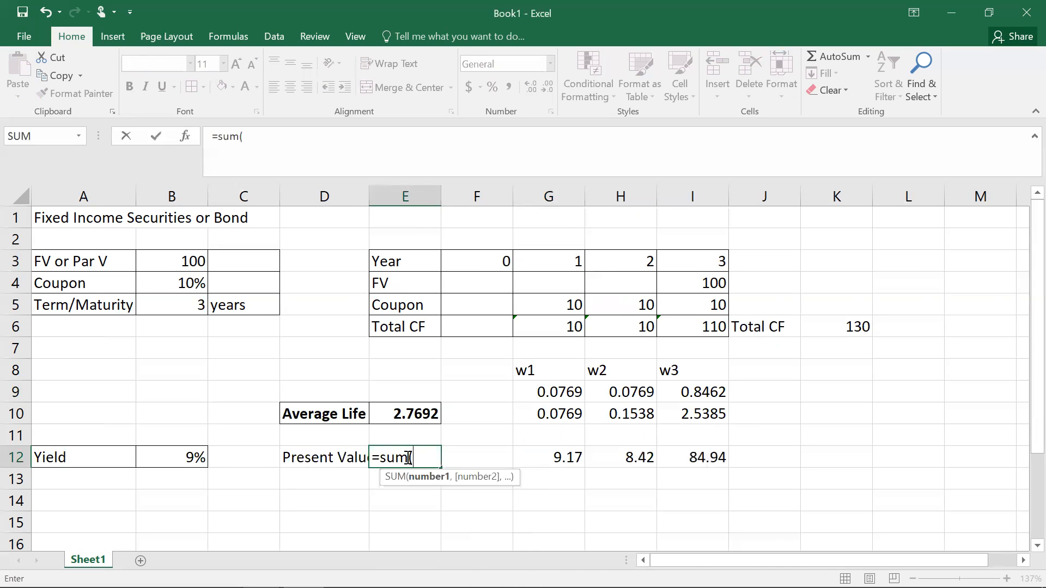
drag(563, 457, 691, 452)
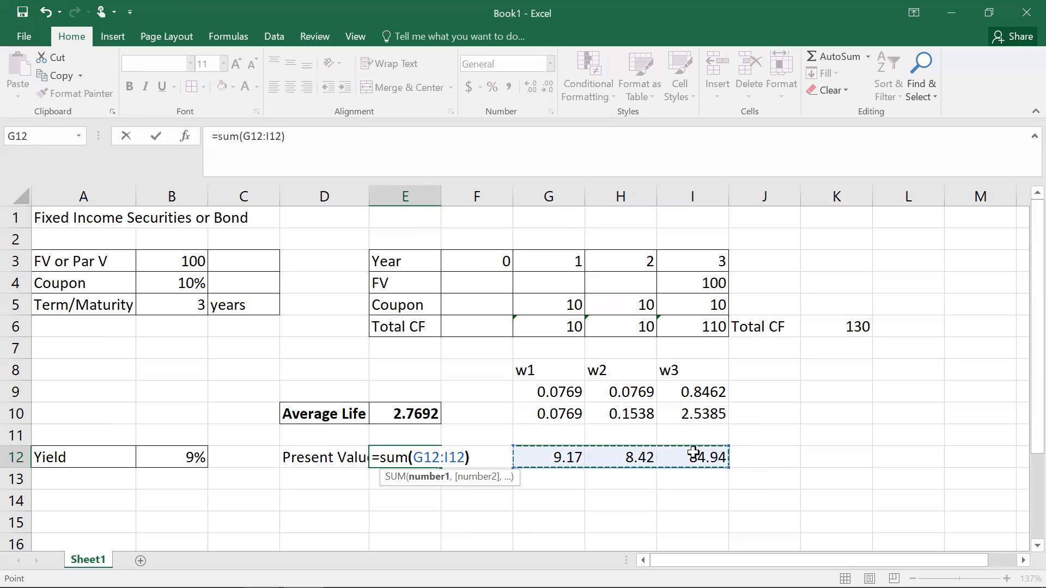
key(Return)
Step: Rename the D12 label as Price
click(340, 457)
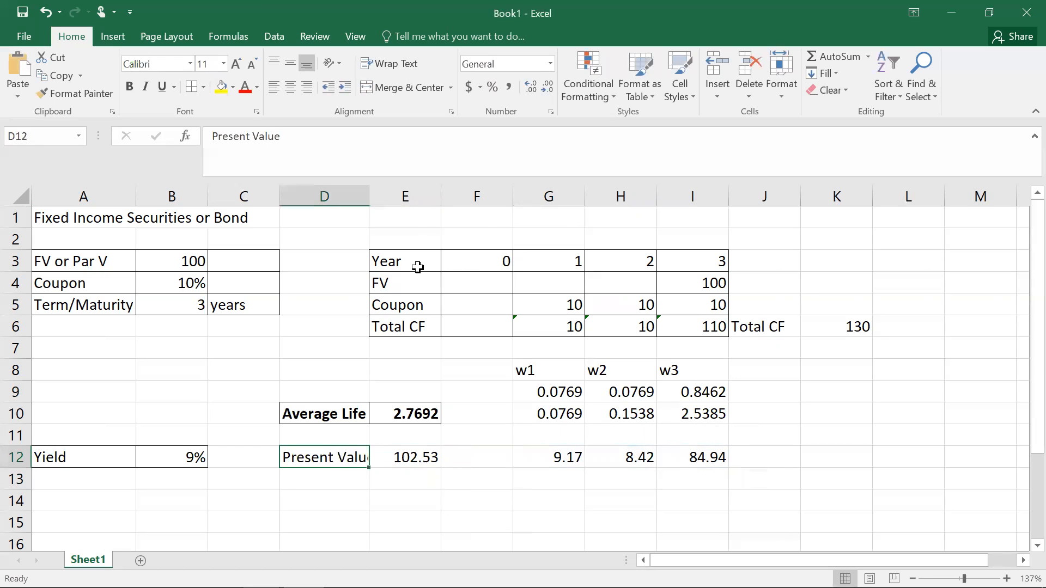
drag(281, 141, 183, 139)
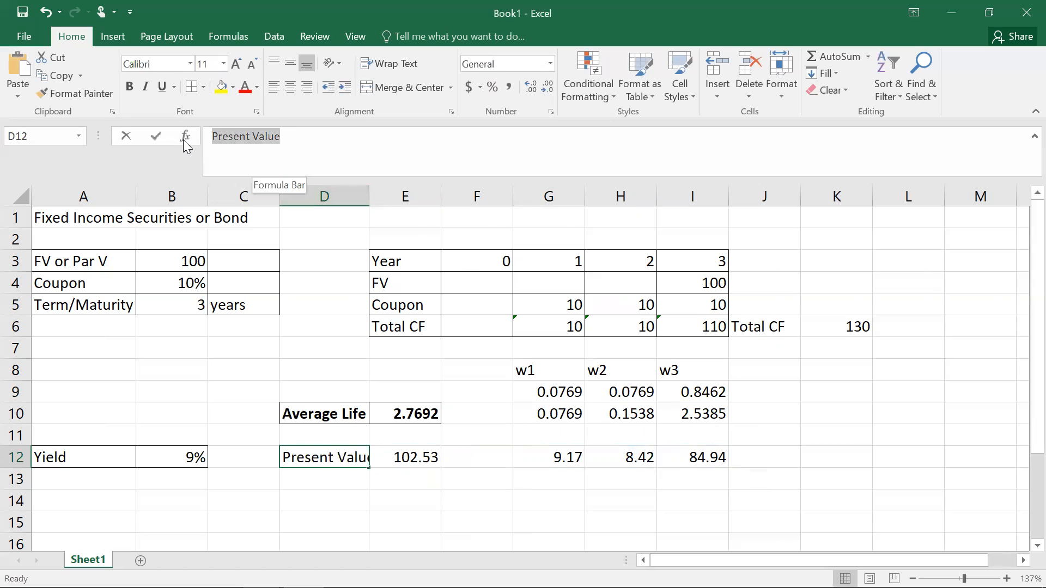
text(Price)
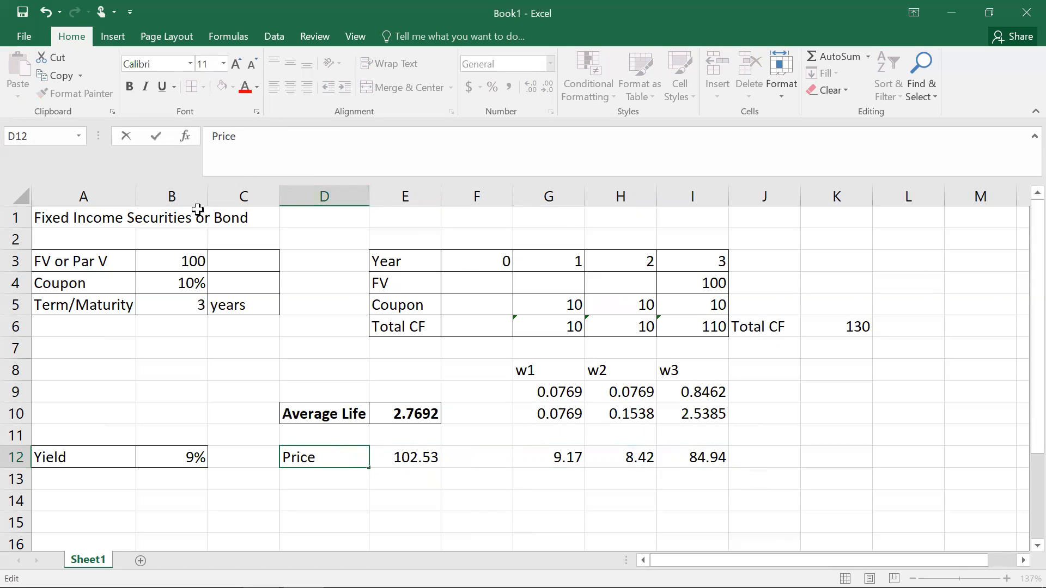
click(368, 490)
Step: Make the Price label and result in D12:E12 bold
drag(334, 458, 416, 458)
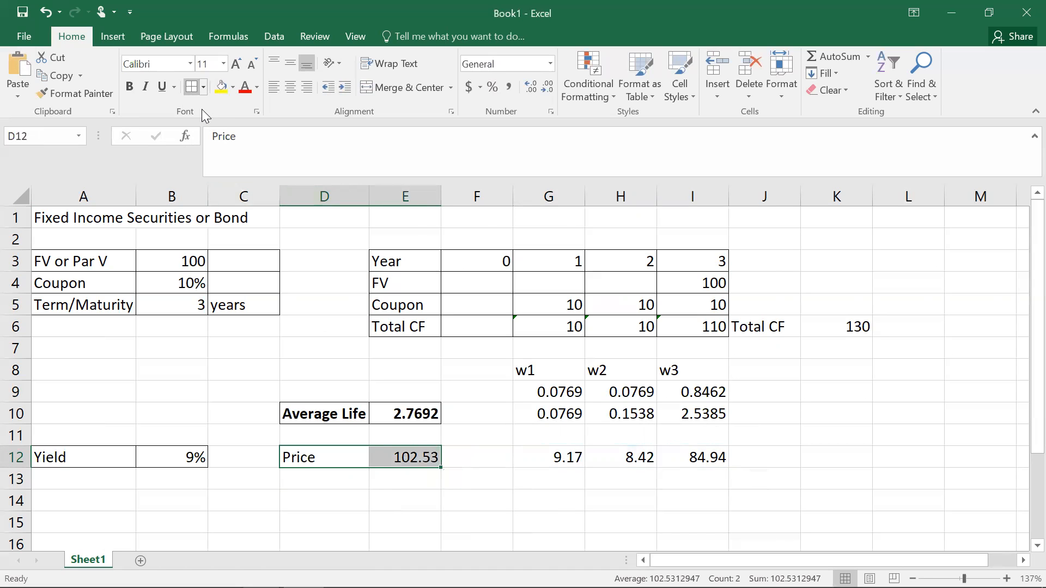
click(130, 87)
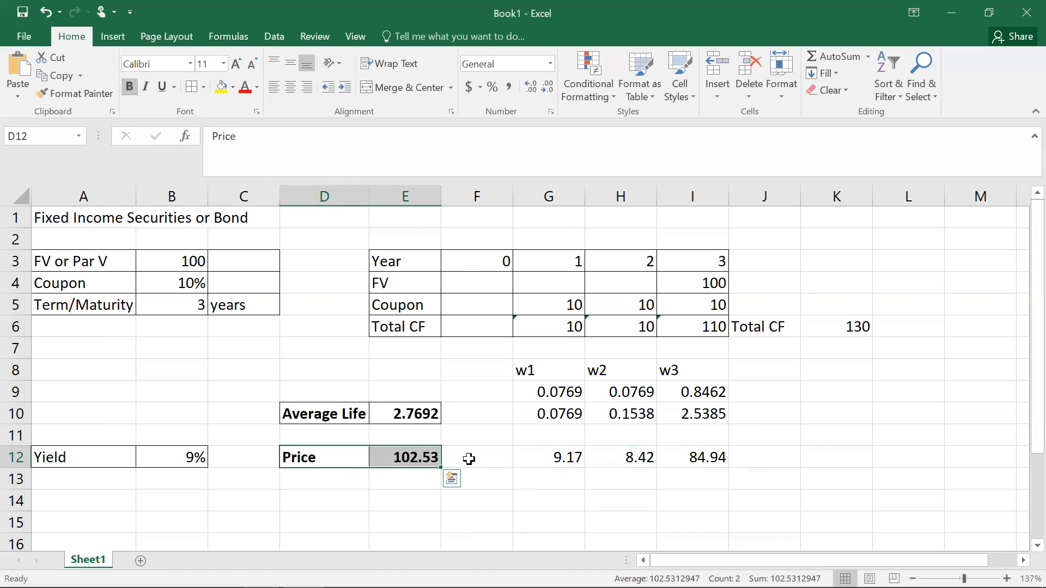
click(571, 500)
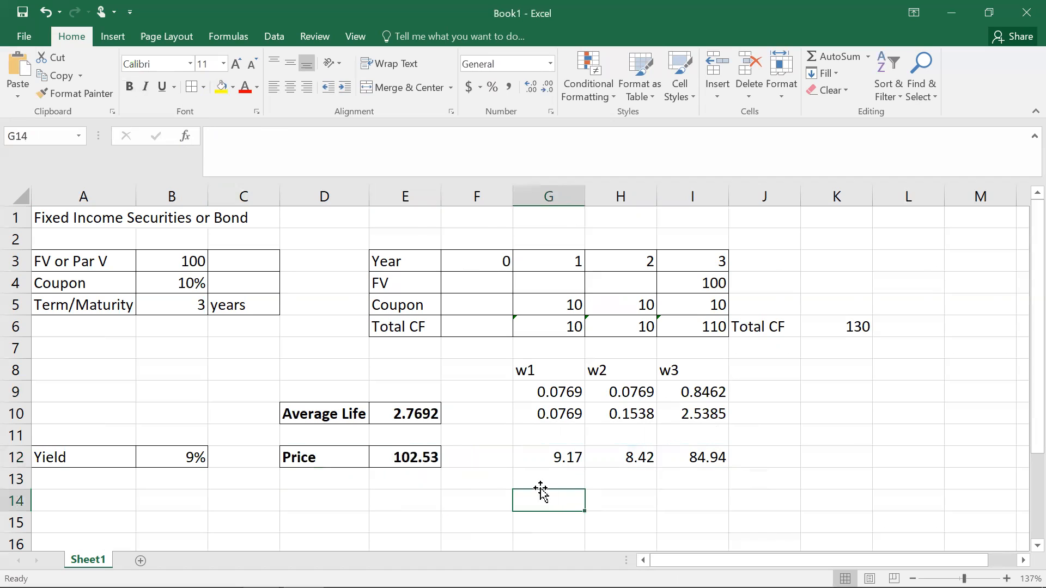
Step: Apply all borders to the discounted cash flows in G12:I12
drag(556, 457, 680, 455)
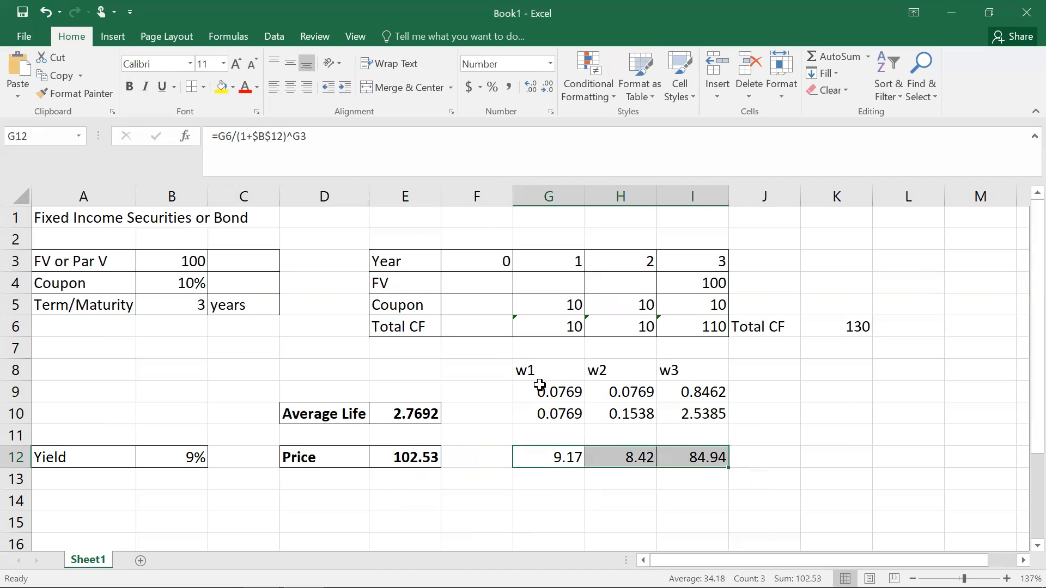
click(559, 460)
drag(543, 325, 668, 324)
Step: Inspect the formulas in the yield, price and total cash flow cells
click(161, 453)
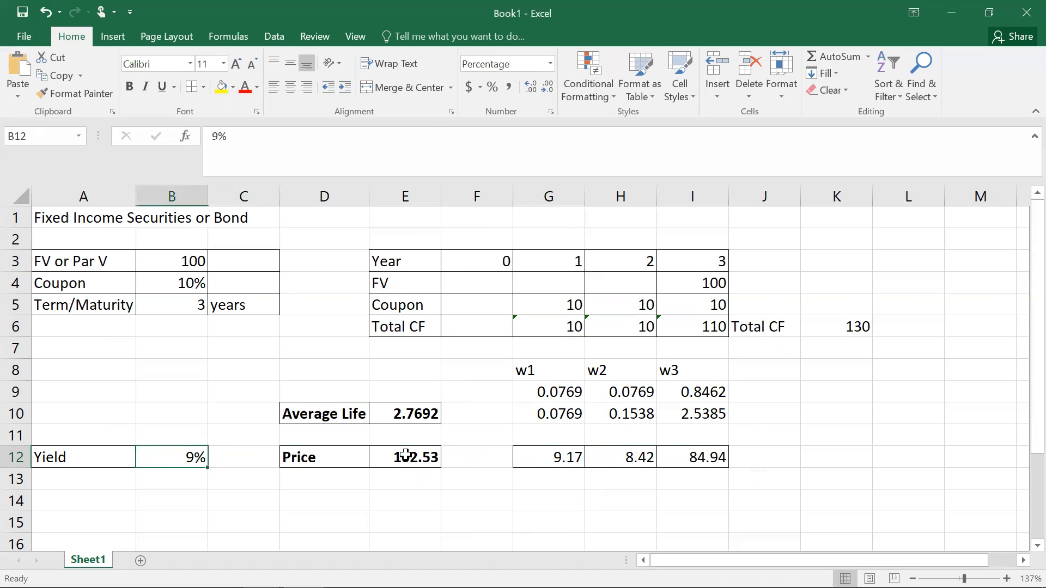
click(406, 456)
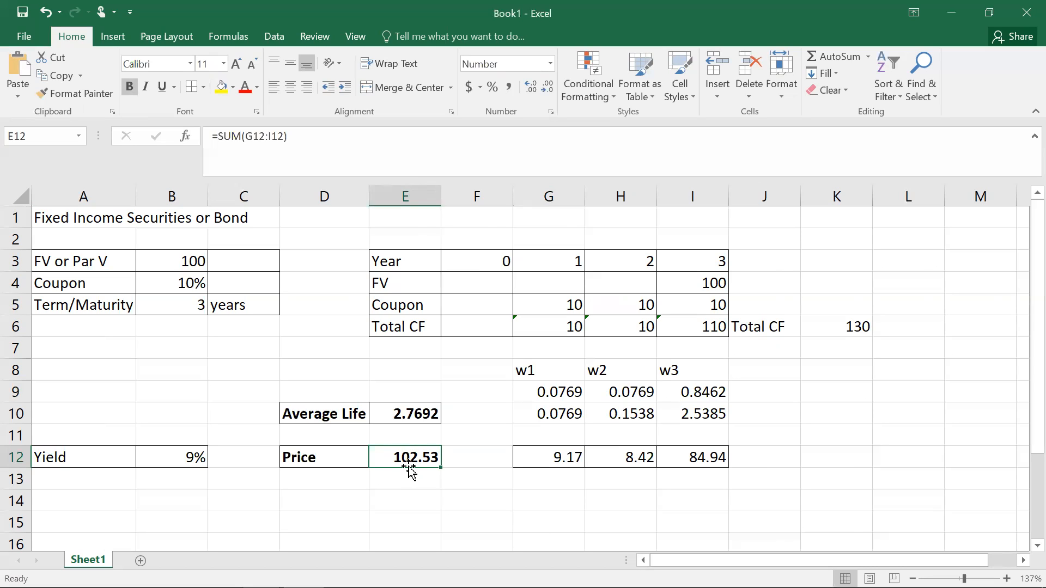
click(433, 497)
click(413, 461)
drag(561, 329, 661, 329)
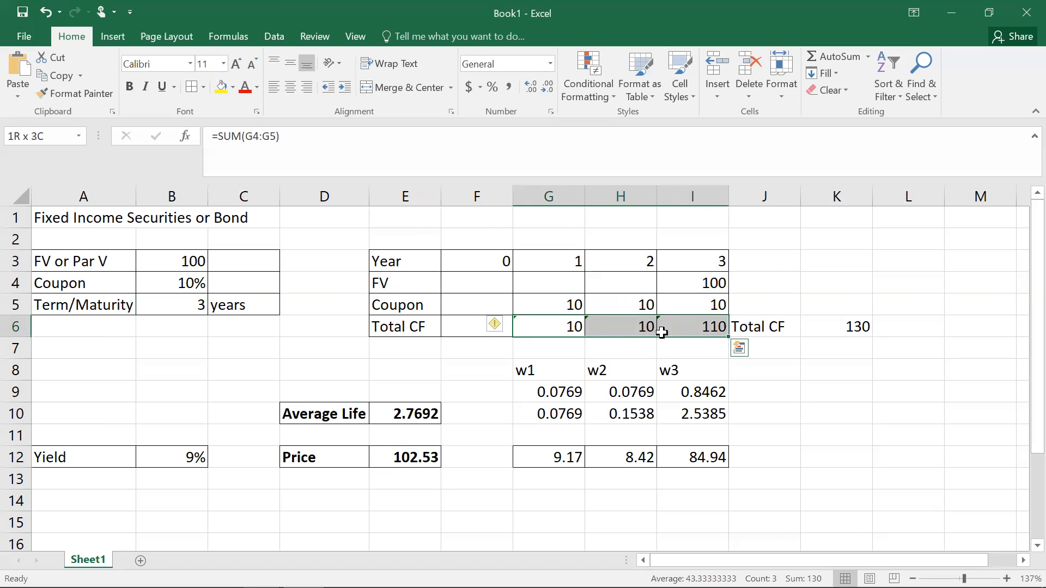
click(168, 457)
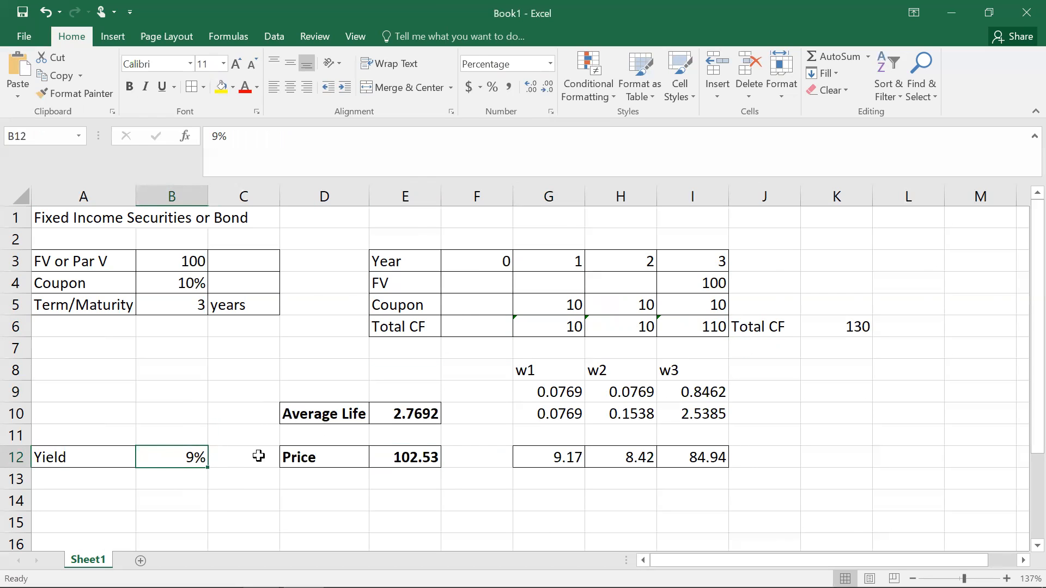
click(418, 458)
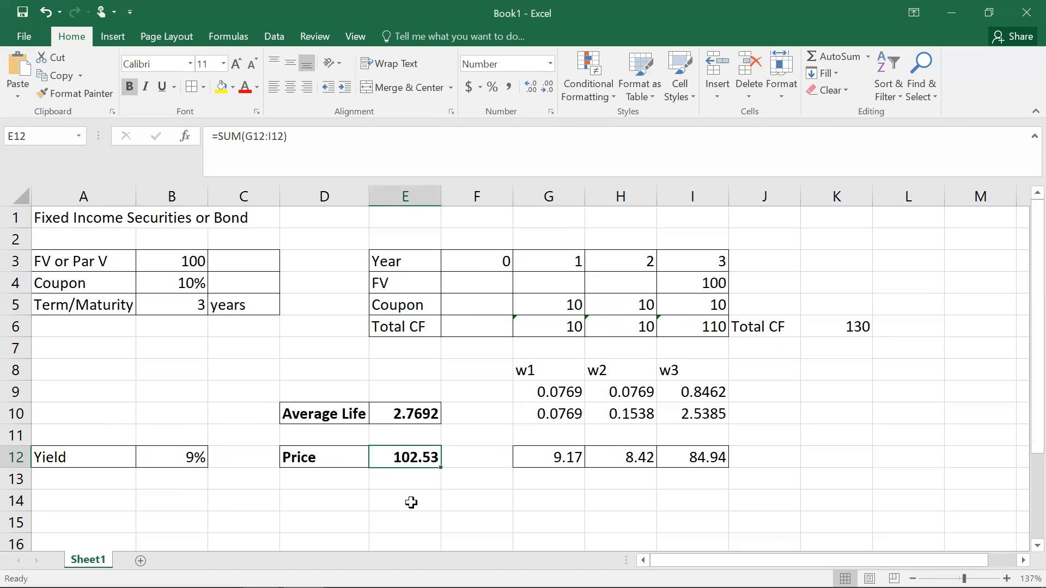
Step: Enter the label Mac Duration in D14 and widen column D to fit it
click(318, 499)
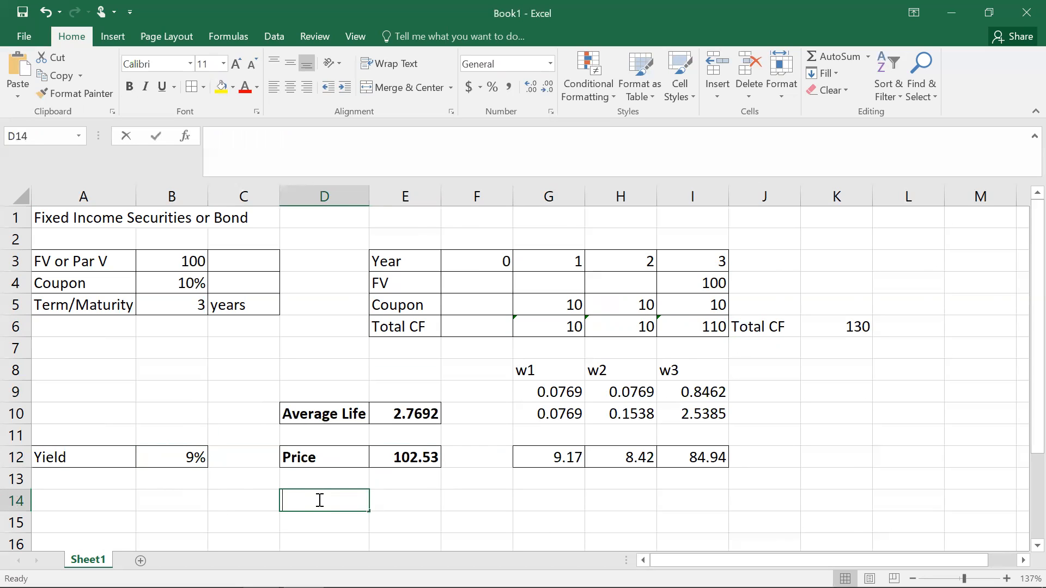
text(Mac Duration)
click(423, 511)
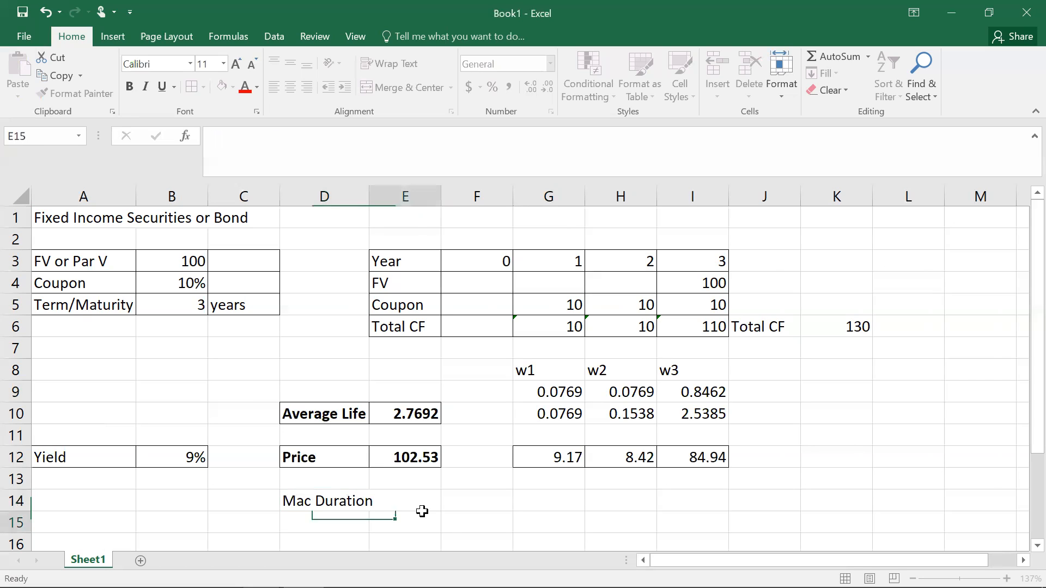
drag(370, 198, 382, 199)
Step: Make the Mac Duration cells D14:E14 bold with all borders
drag(340, 499, 398, 496)
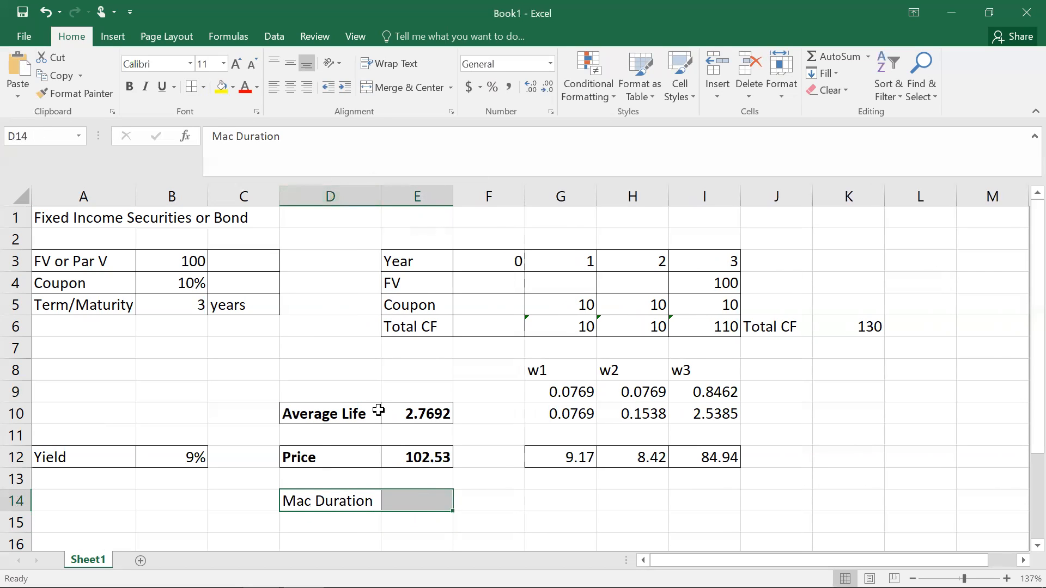
click(513, 525)
drag(355, 499, 414, 501)
click(131, 88)
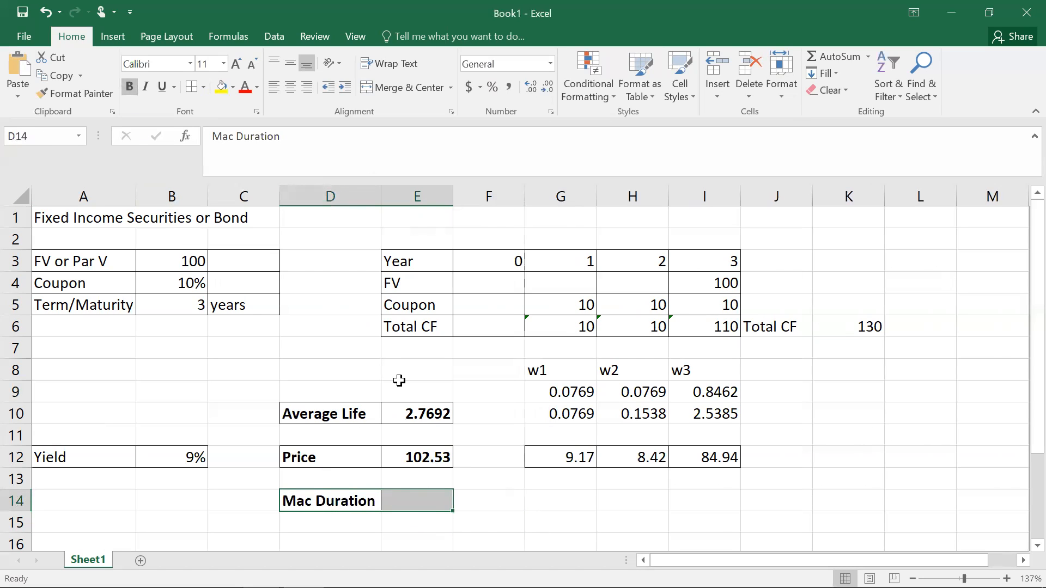
click(513, 508)
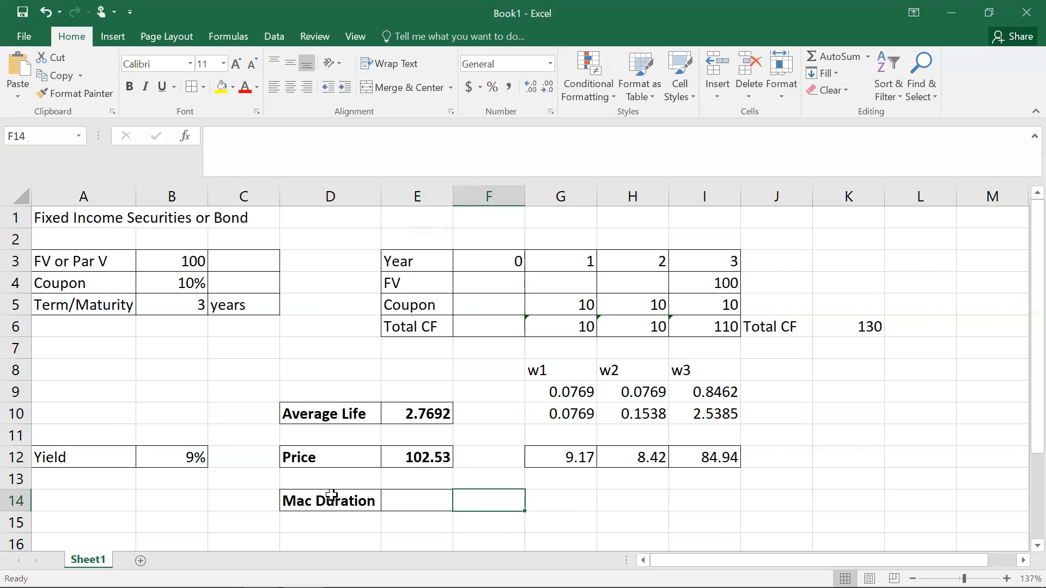
click(332, 497)
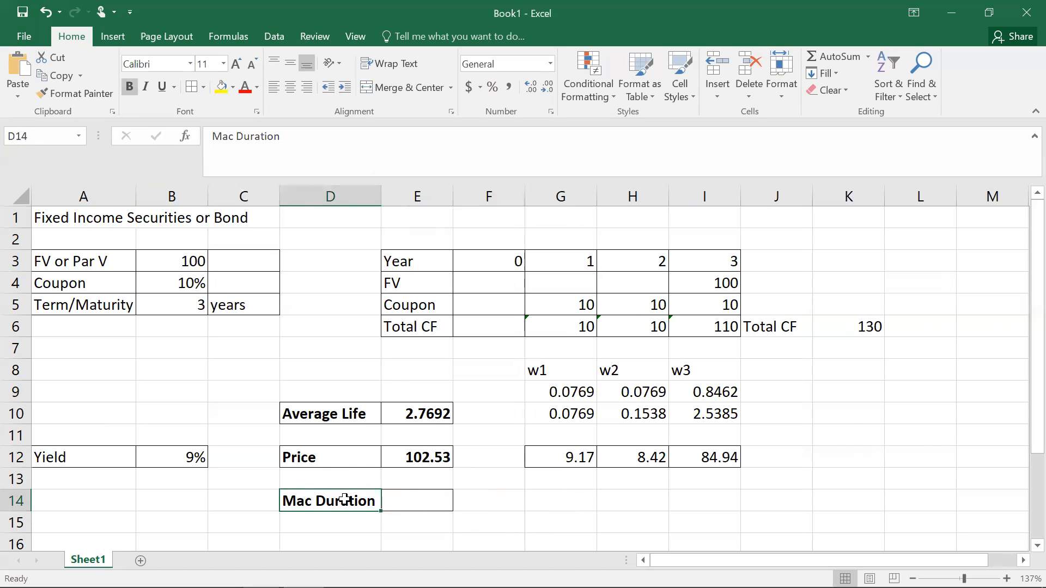
double_click(559, 500)
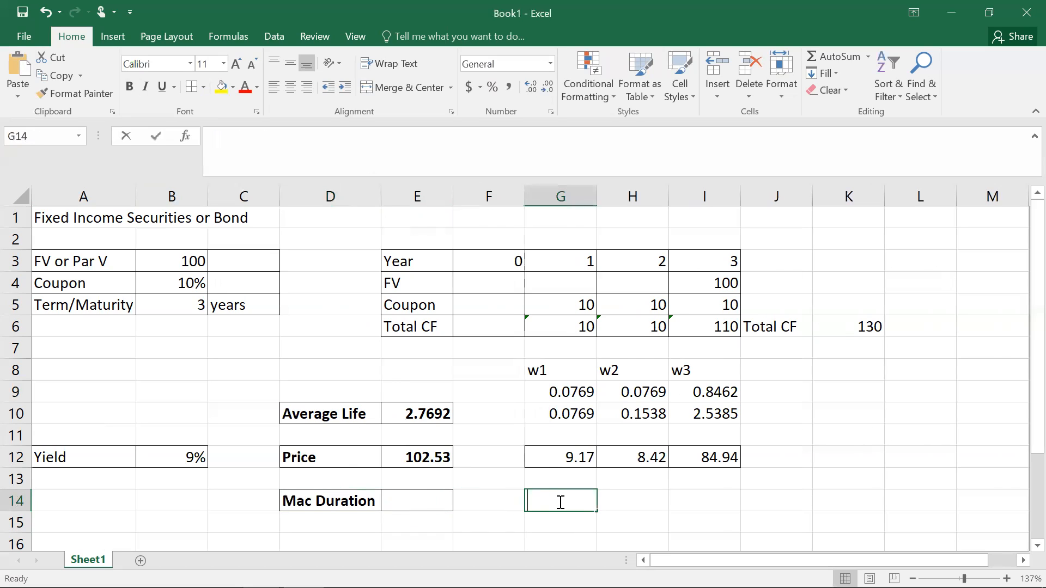
text(=)
key(Escape)
Step: Insert a new blank row at row 13, above the Mac Duration row
click(562, 478)
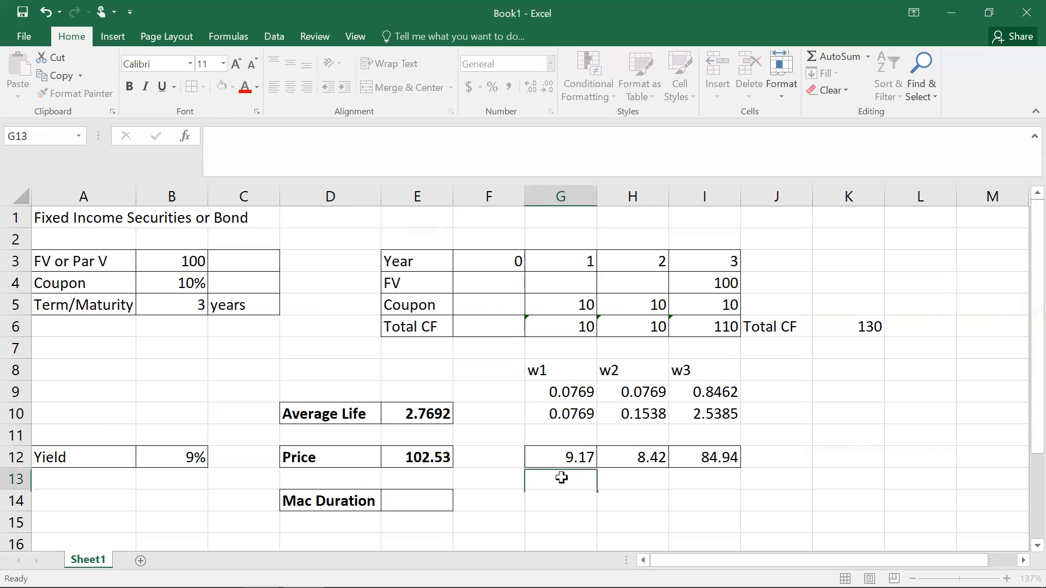
click(14, 478)
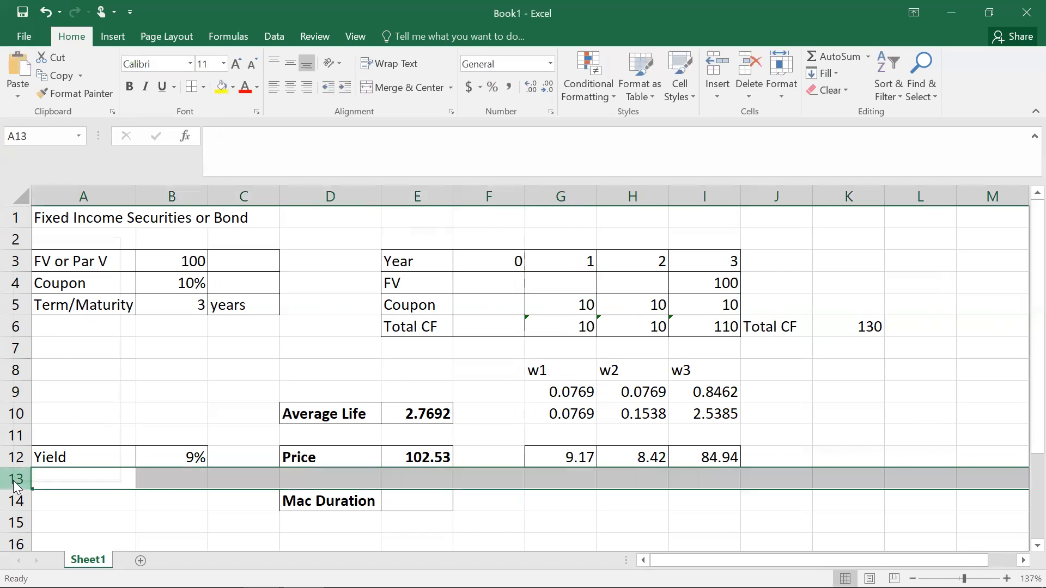
right_click(14, 483)
click(46, 352)
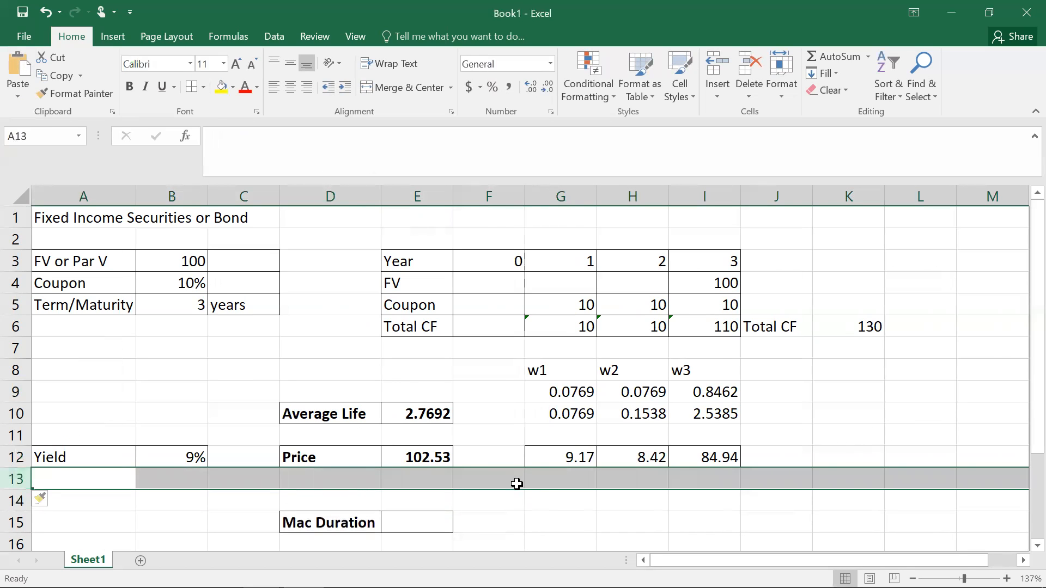
Step: Enter the headers w1, w2 and w3 in G14:I14
click(553, 502)
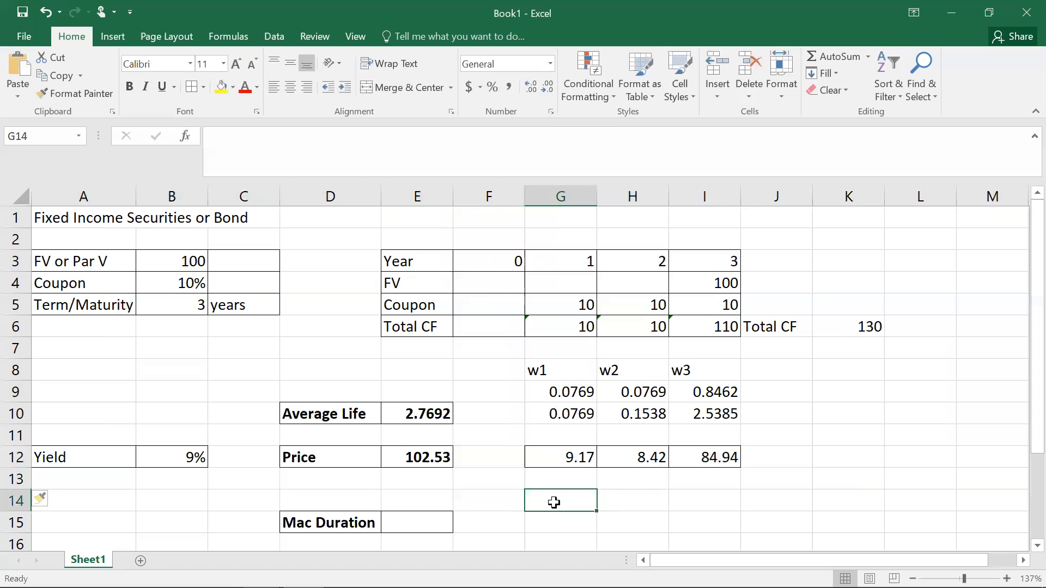
text(w1)
key(Tab)
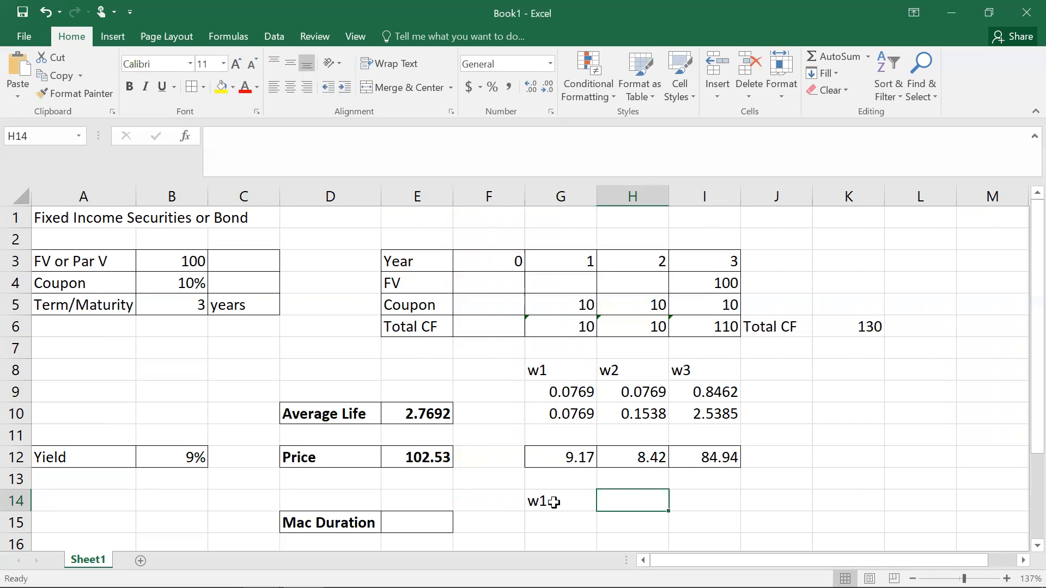
text(w2)
key(Tab)
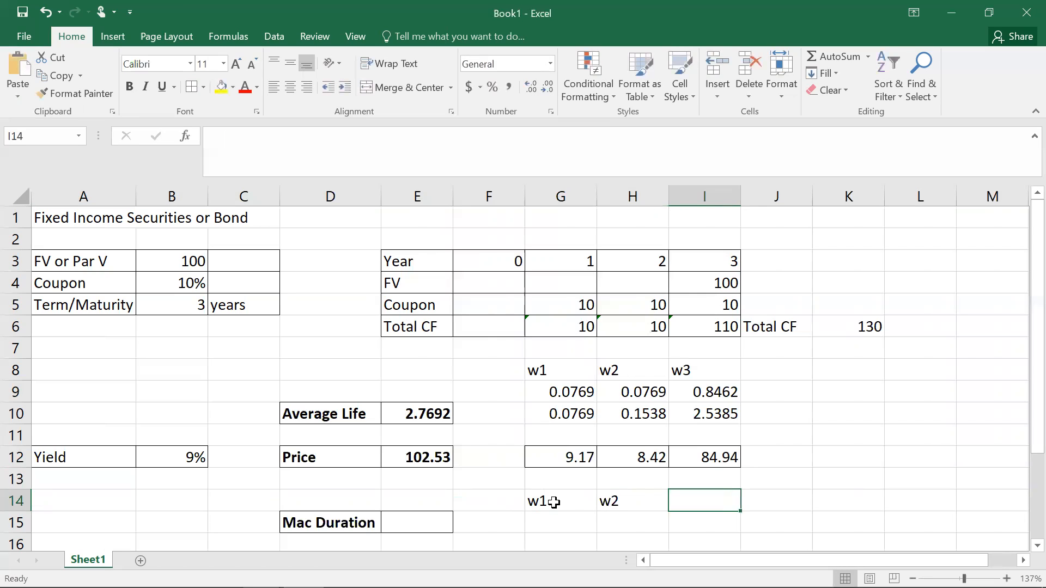
text(w3)
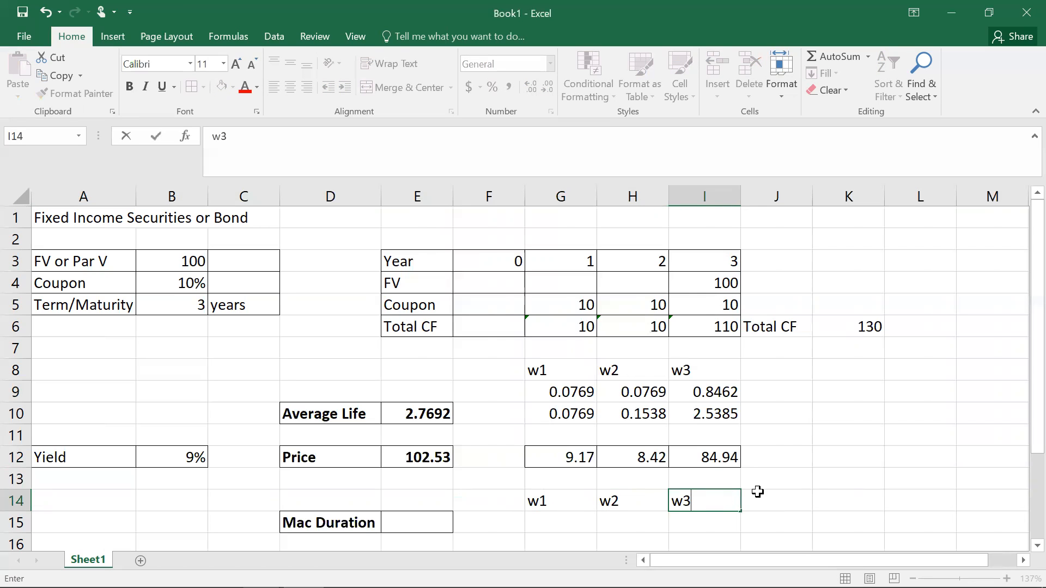
Step: Enter the formula =G12/$E$12 in G15 and fill it across to I15
click(814, 482)
click(568, 521)
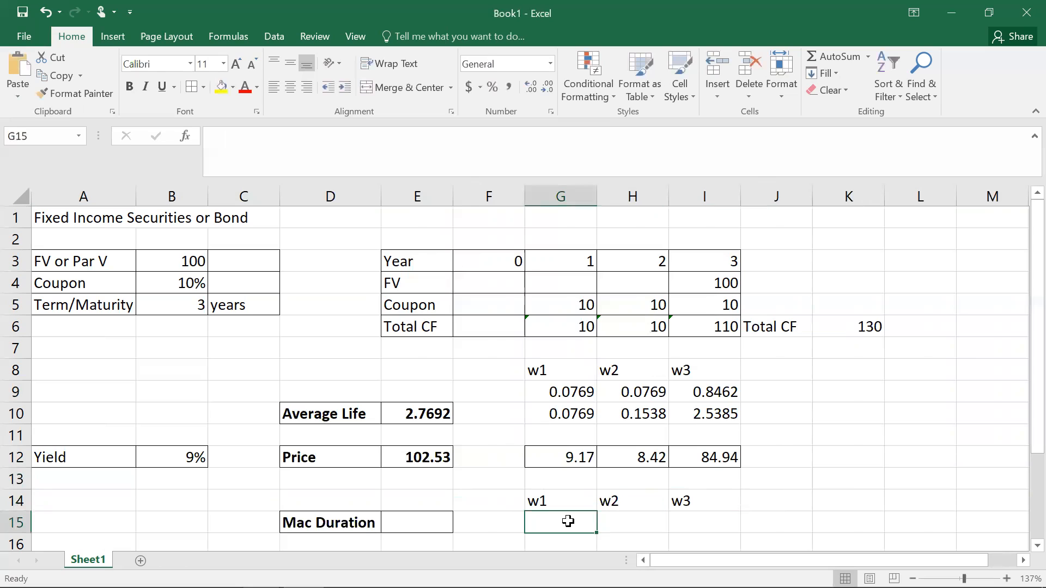
text(=)
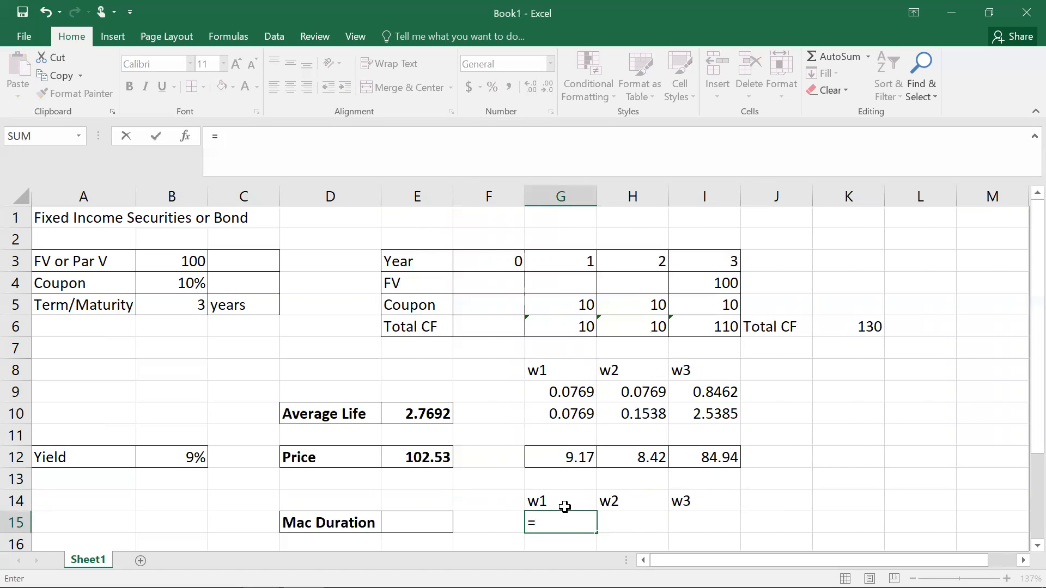
click(572, 454)
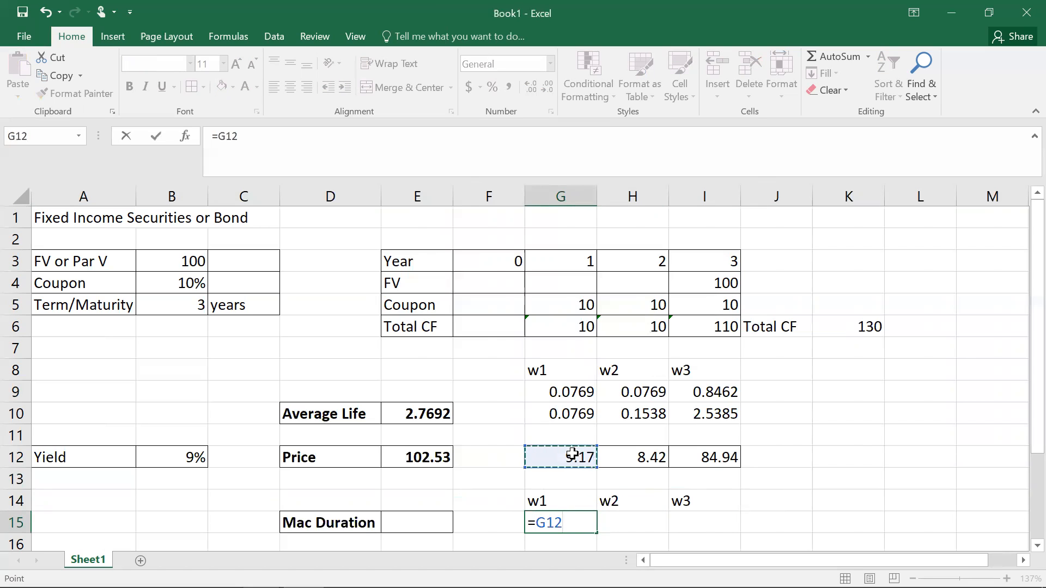
text(/)
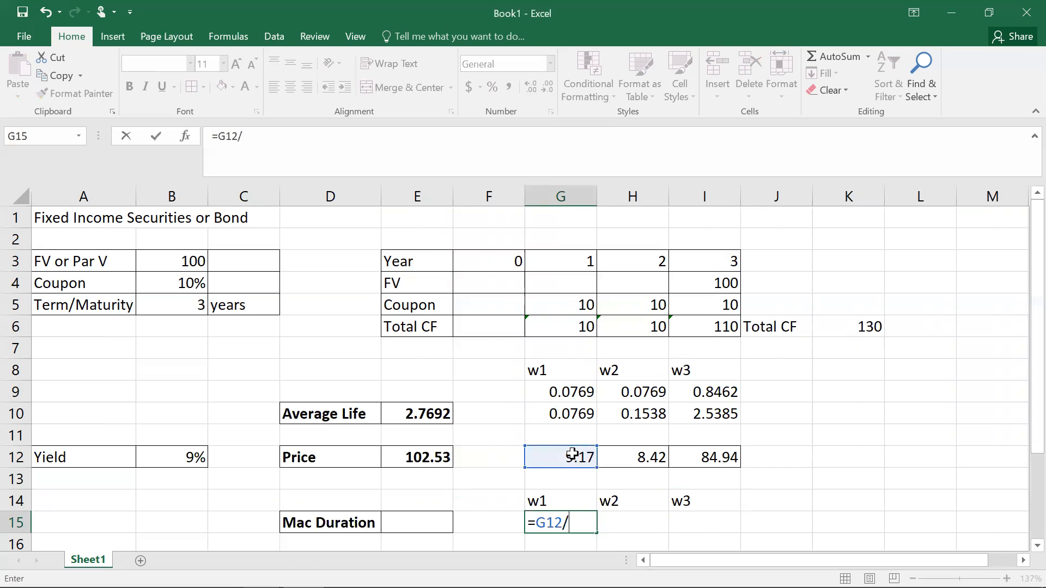
click(433, 455)
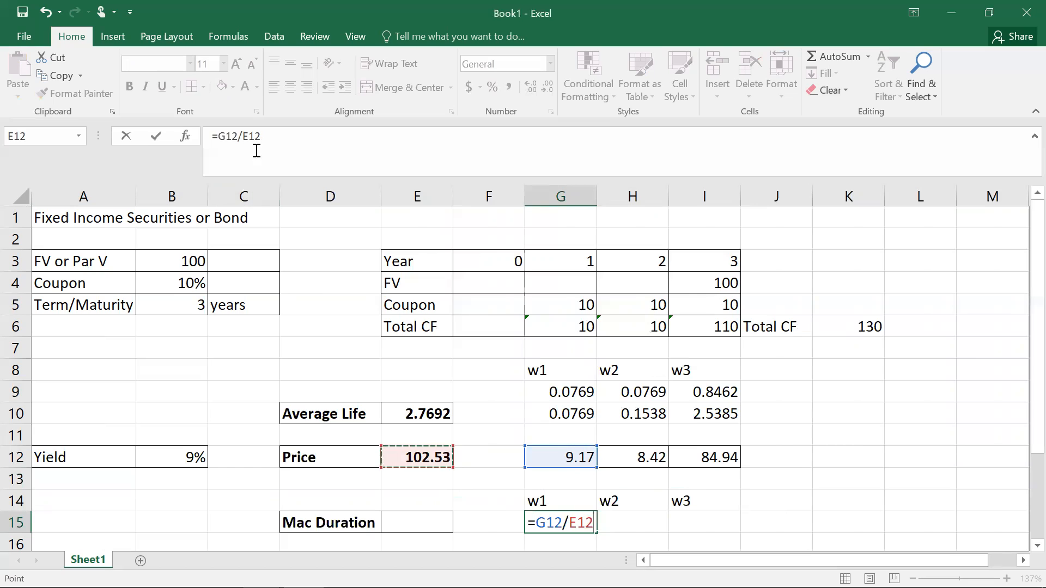
click(243, 137)
text($)
key(Return)
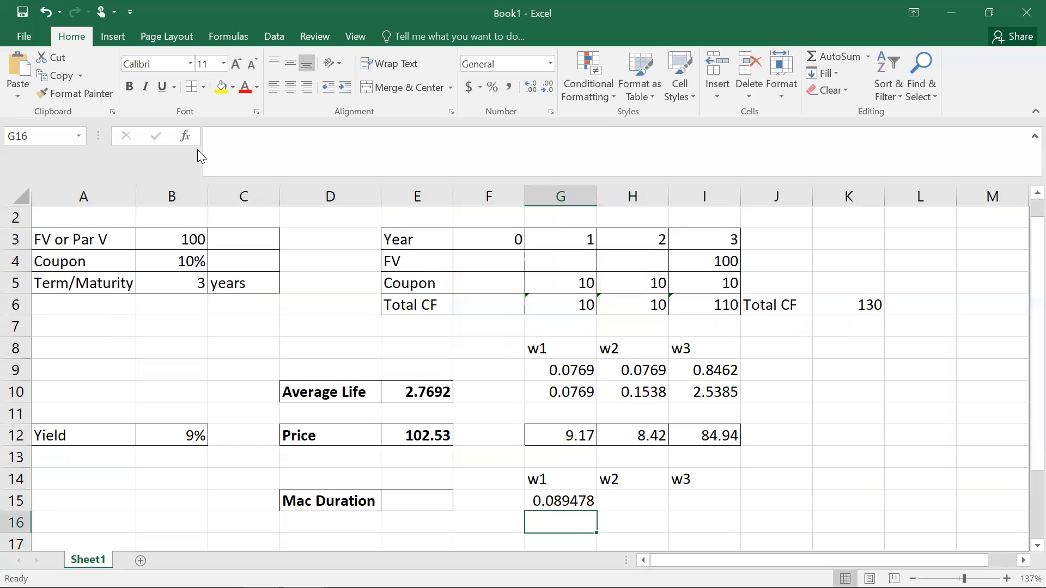
click(565, 498)
drag(599, 513, 708, 500)
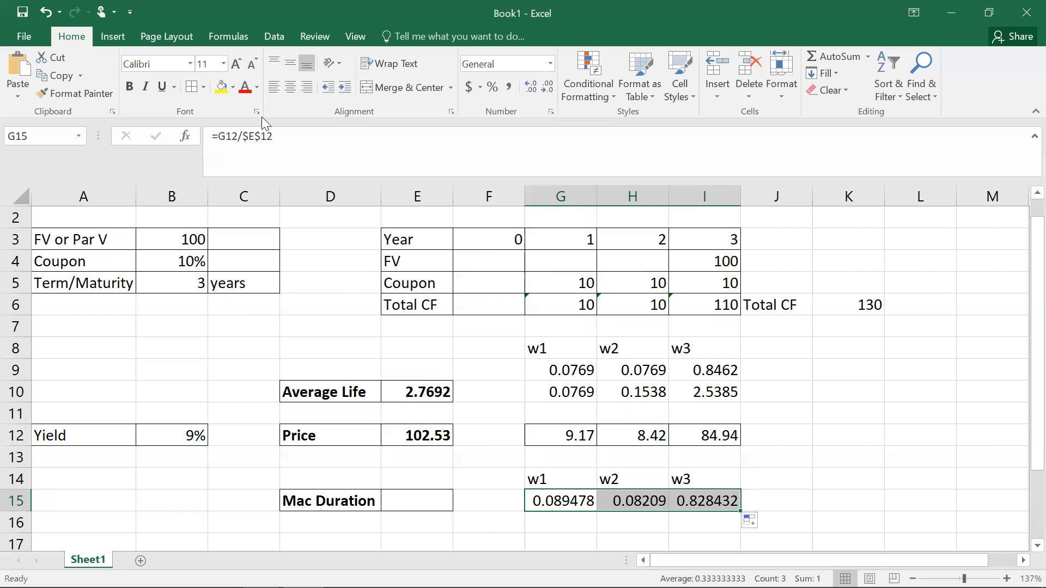
Step: Apply the Number format to the new weights in G15:I15 and to the weights in G9:I9
click(545, 70)
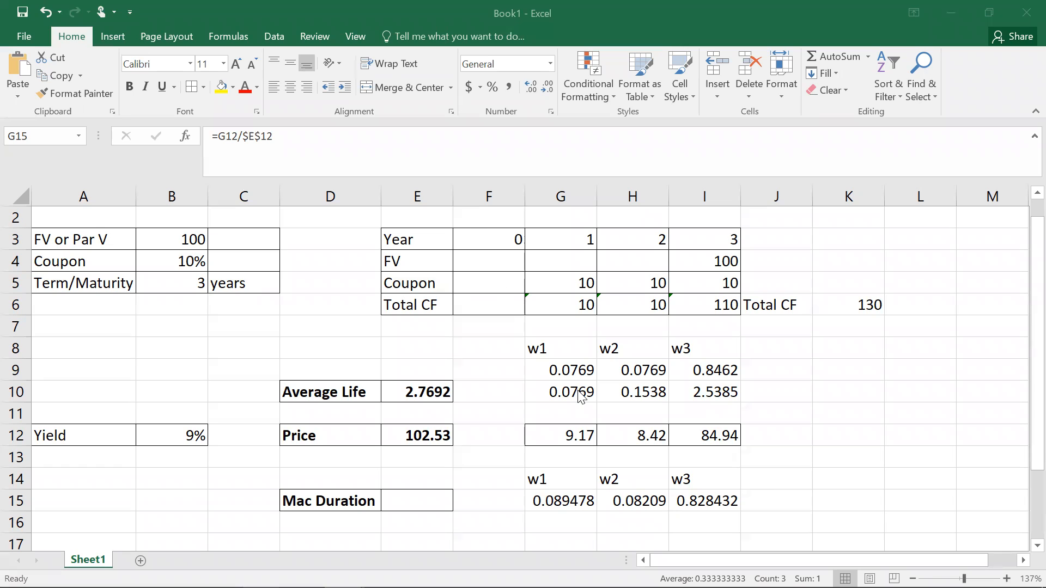
click(591, 502)
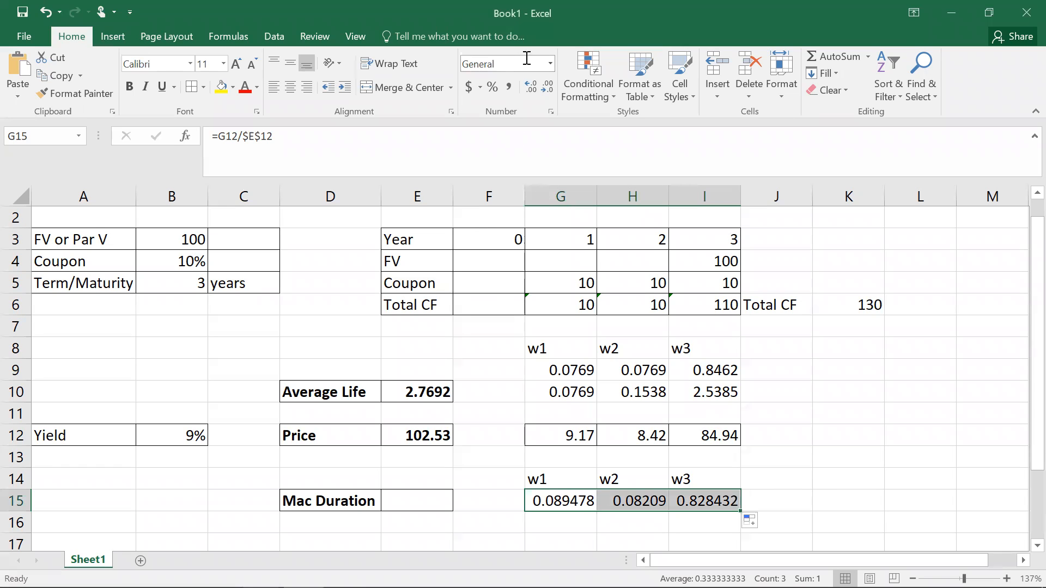
click(549, 64)
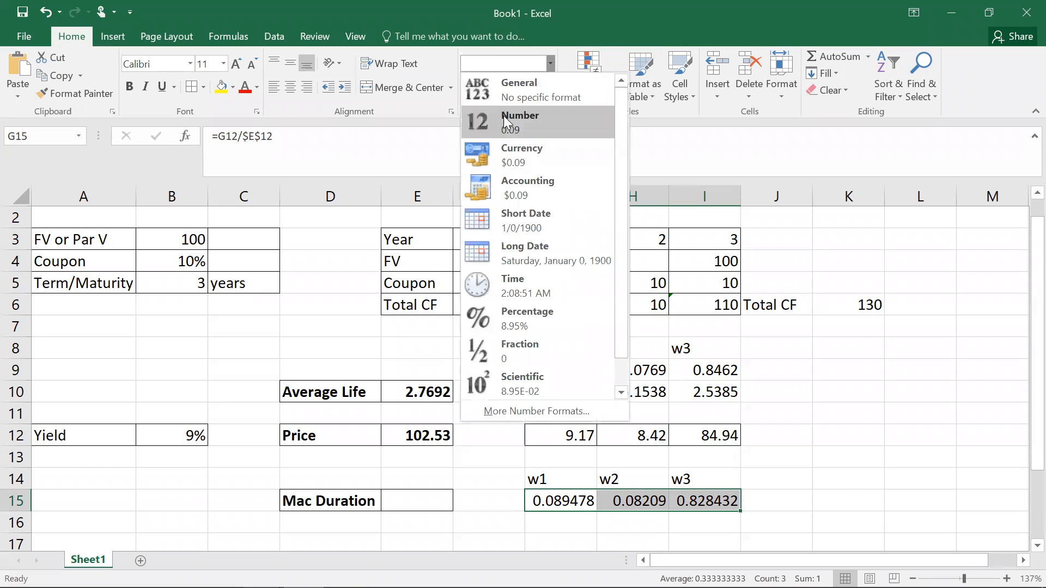
click(505, 119)
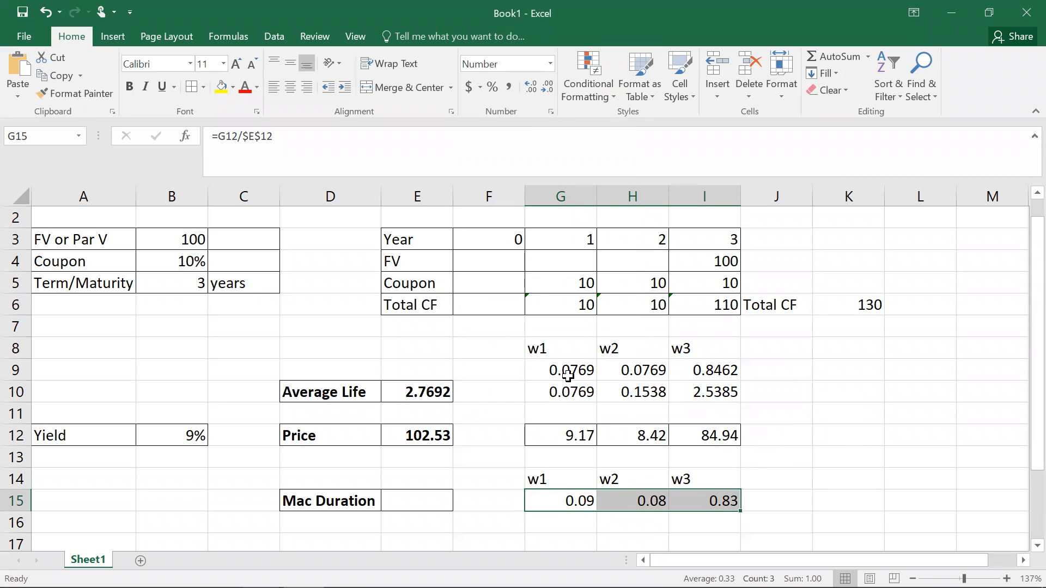
drag(567, 373, 708, 372)
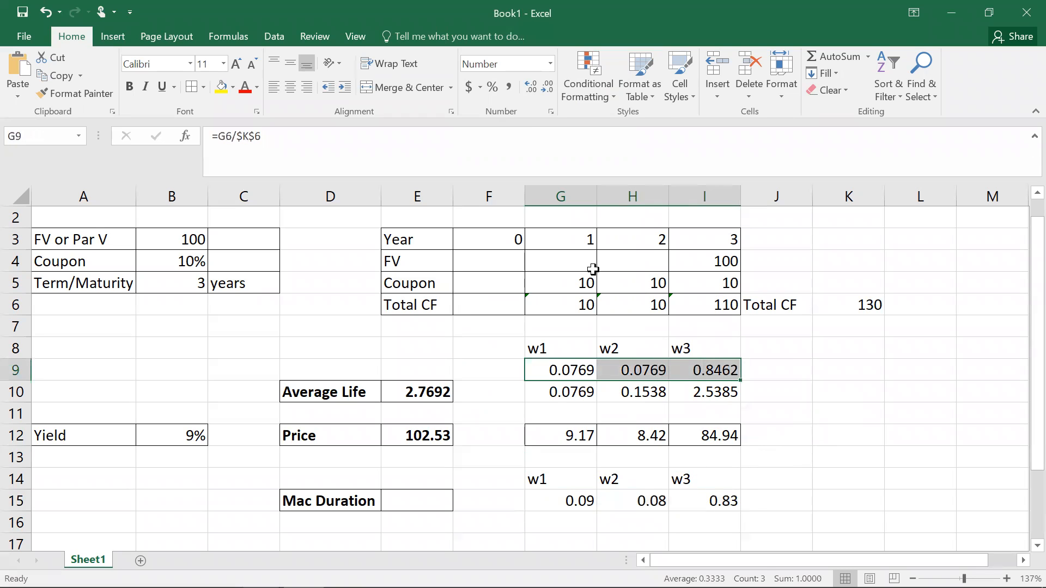
click(550, 64)
click(514, 116)
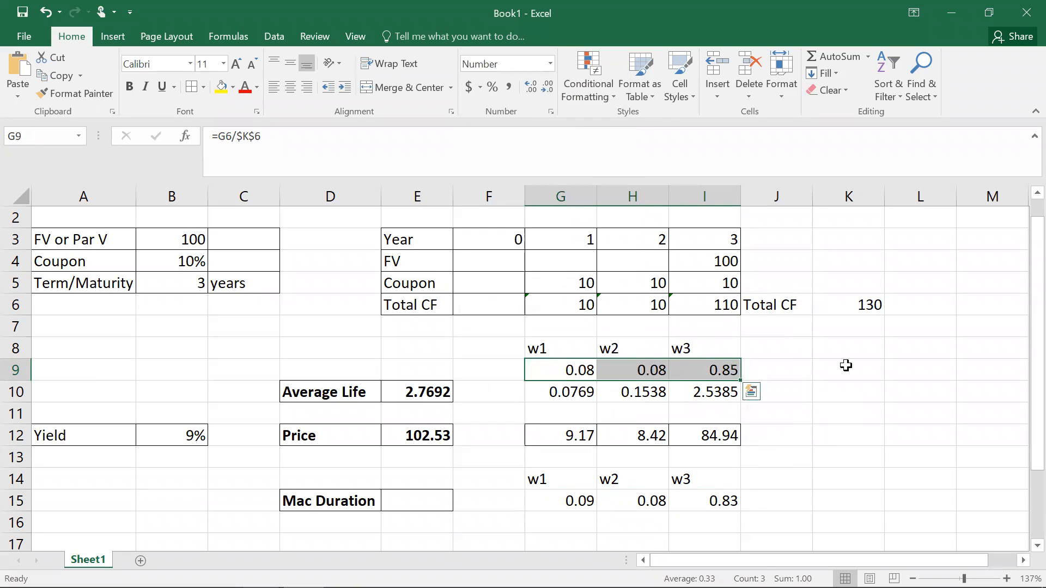
click(849, 413)
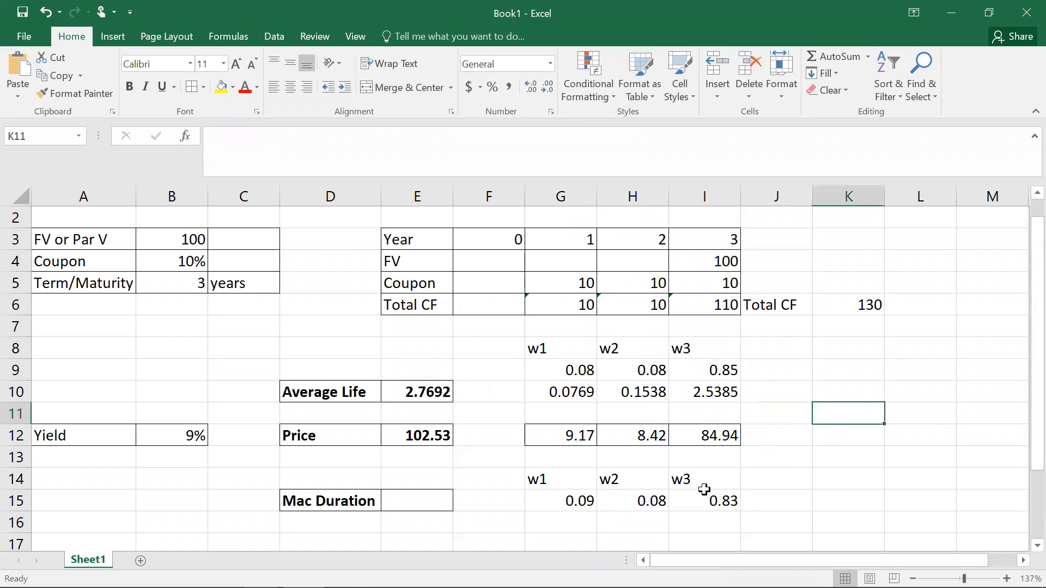
drag(1036, 399, 1023, 422)
drag(572, 349, 693, 342)
drag(575, 480, 691, 472)
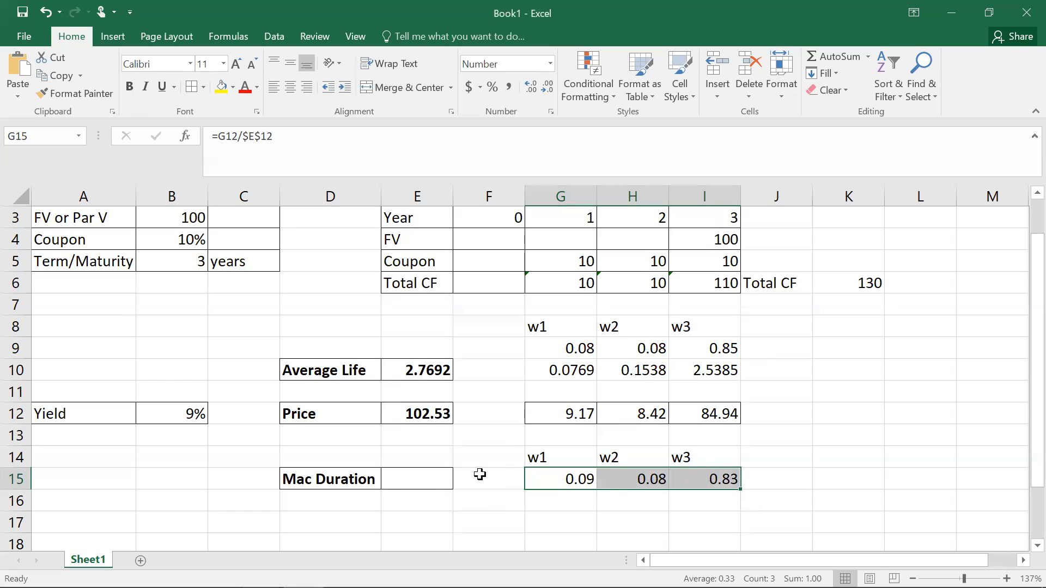
click(13, 477)
right_click(13, 478)
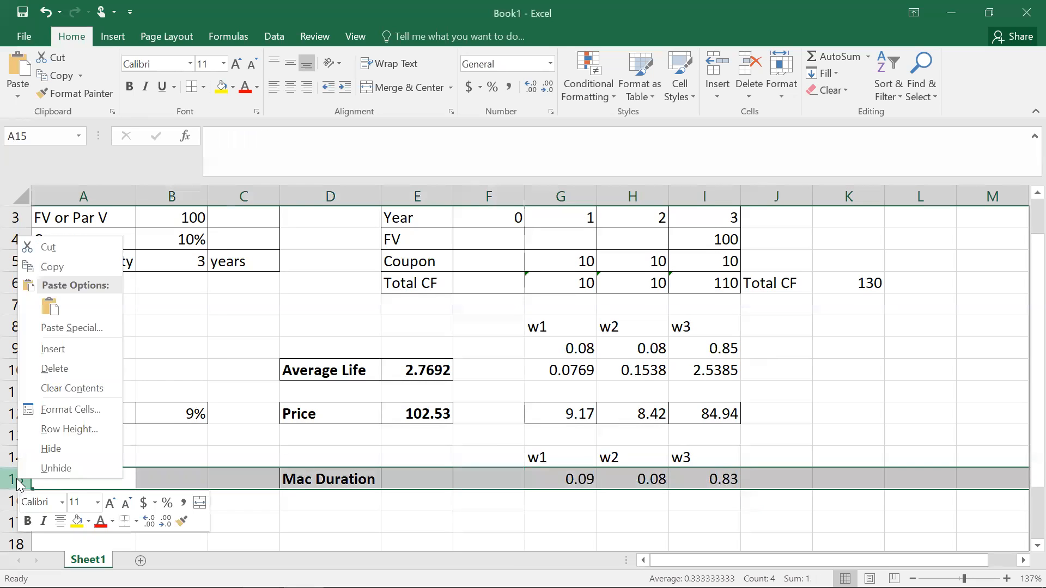
click(44, 349)
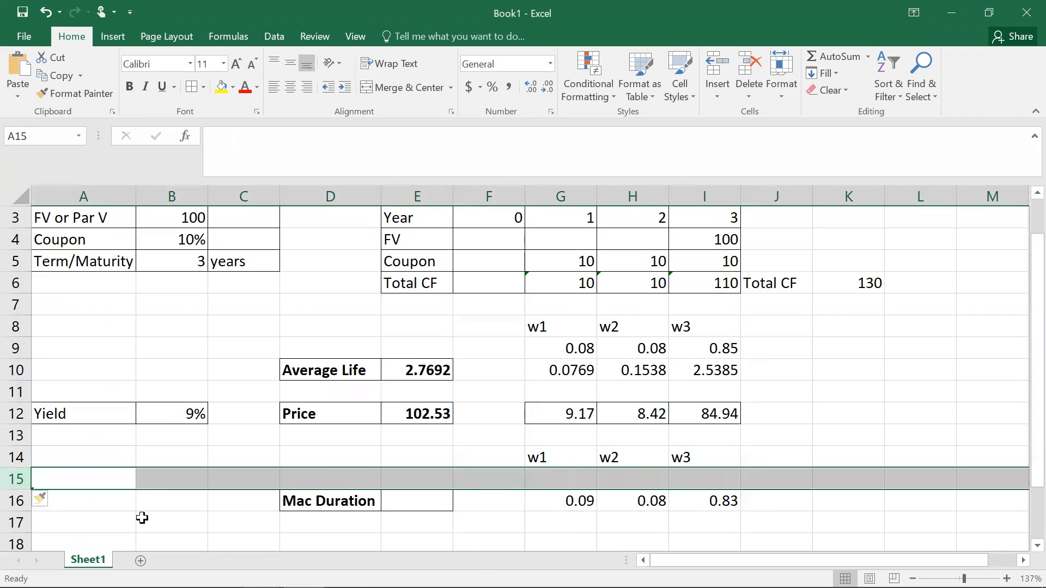
key(ctrl+z)
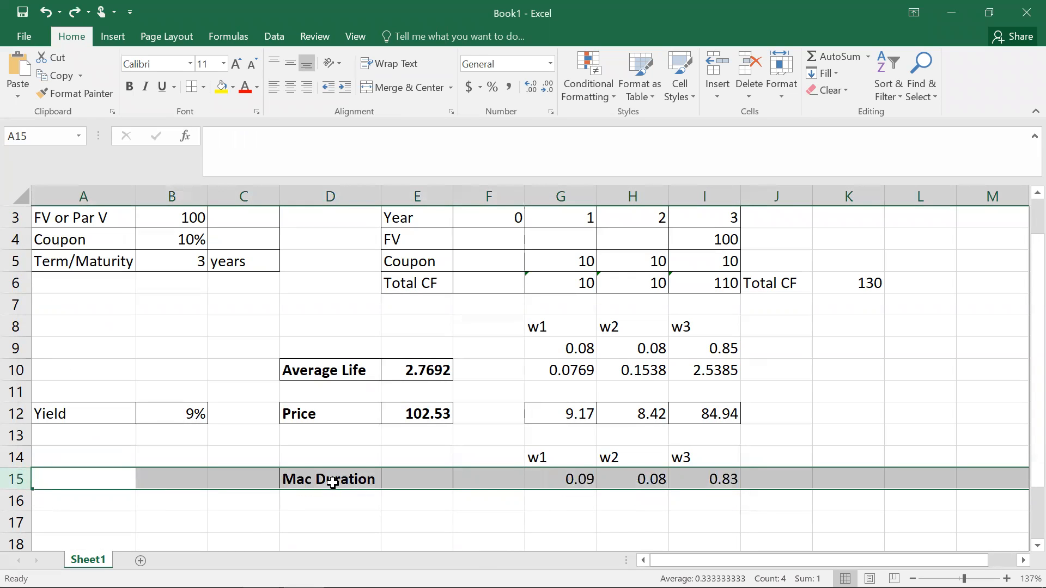
Step: Move the Mac Duration label cells from D15:E15 down to D16:E16
drag(331, 479, 397, 479)
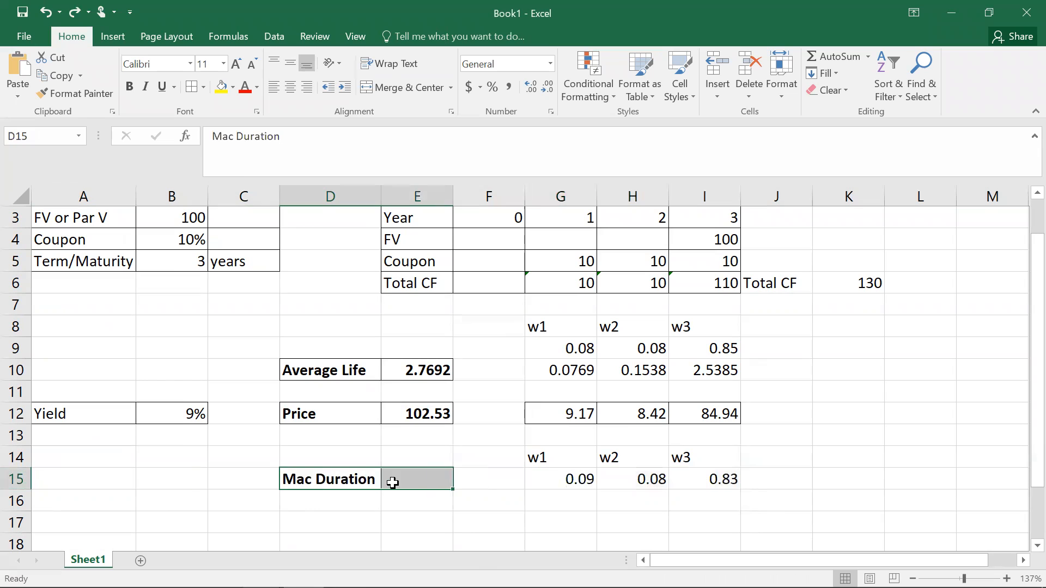
key(ctrl+c)
click(357, 497)
key(ctrl+v)
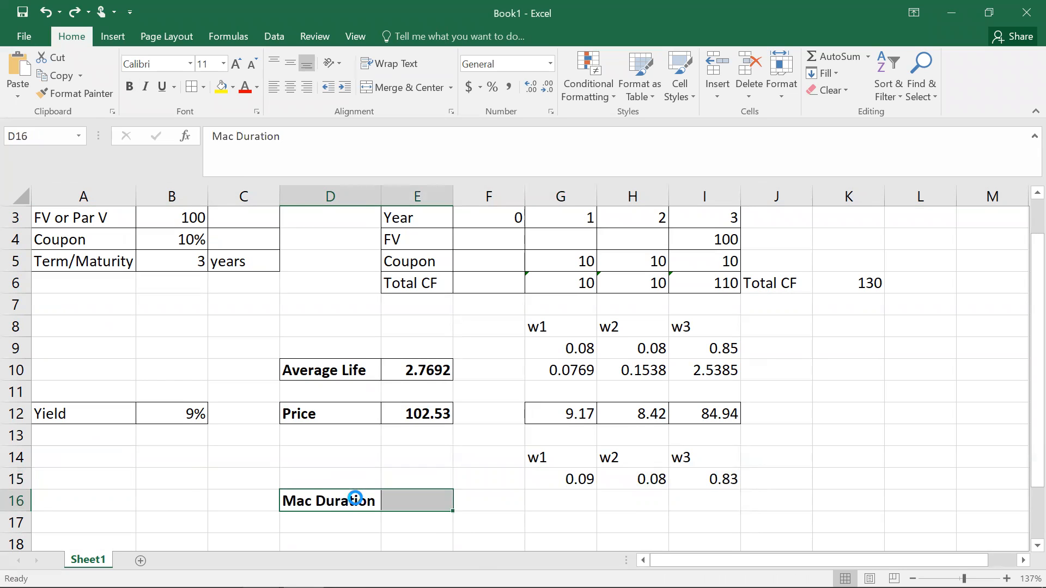
Step: Fill G16:I16 with the formula =G15*G12 across and apply the Number format
click(567, 499)
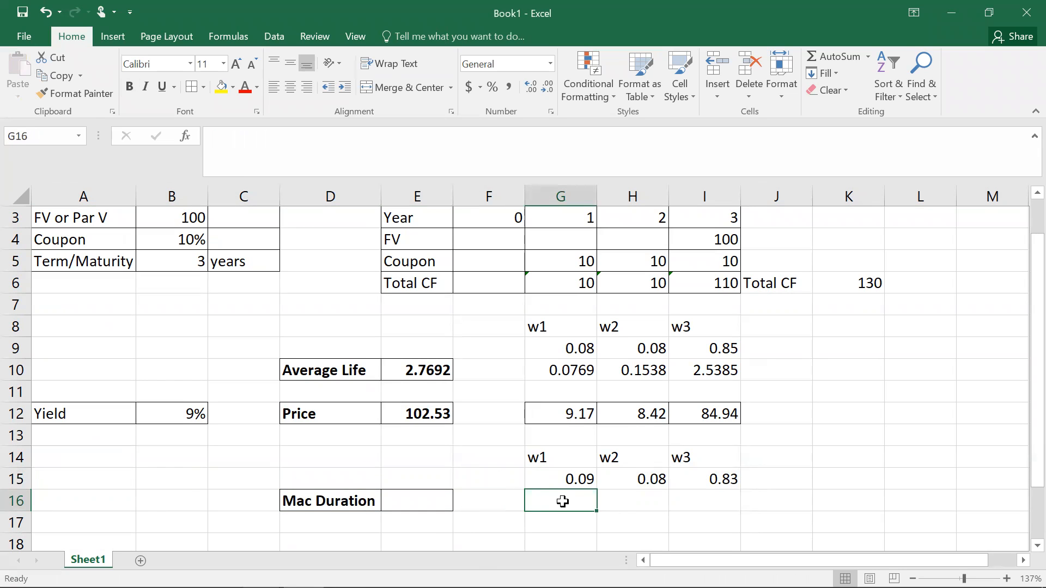
text(=)
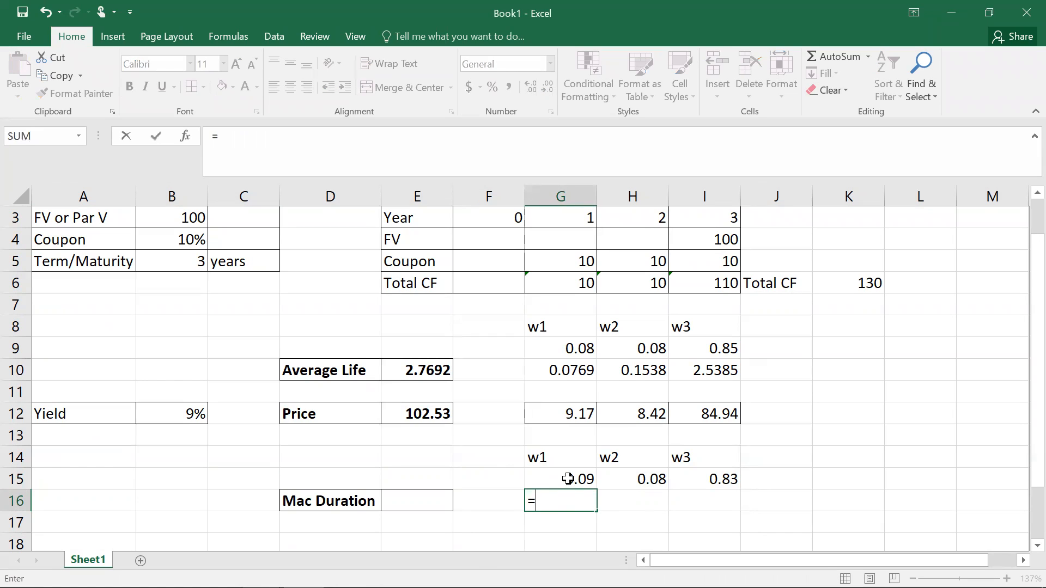
click(568, 479)
text(*)
click(568, 412)
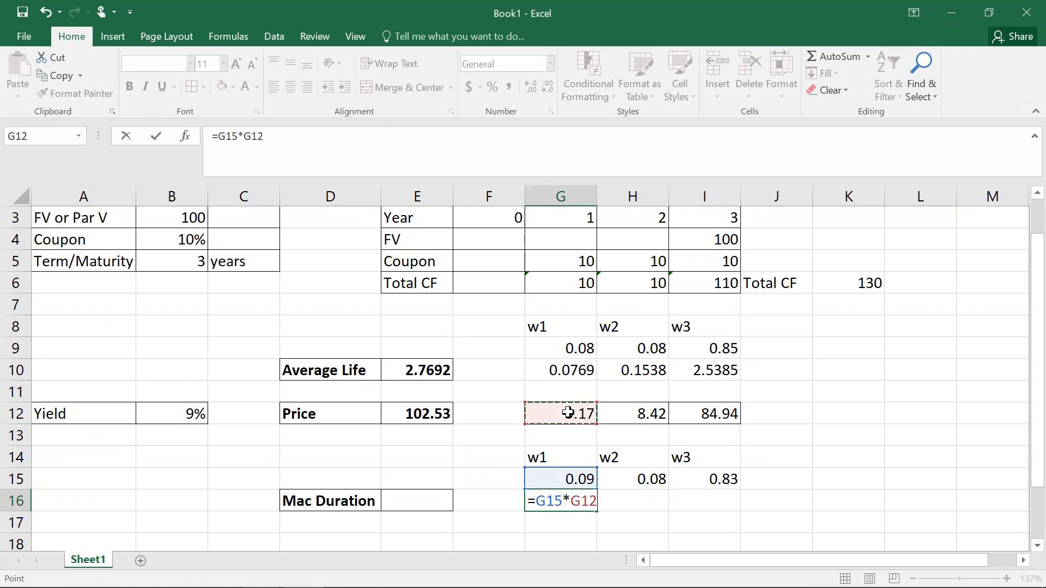
key(Return)
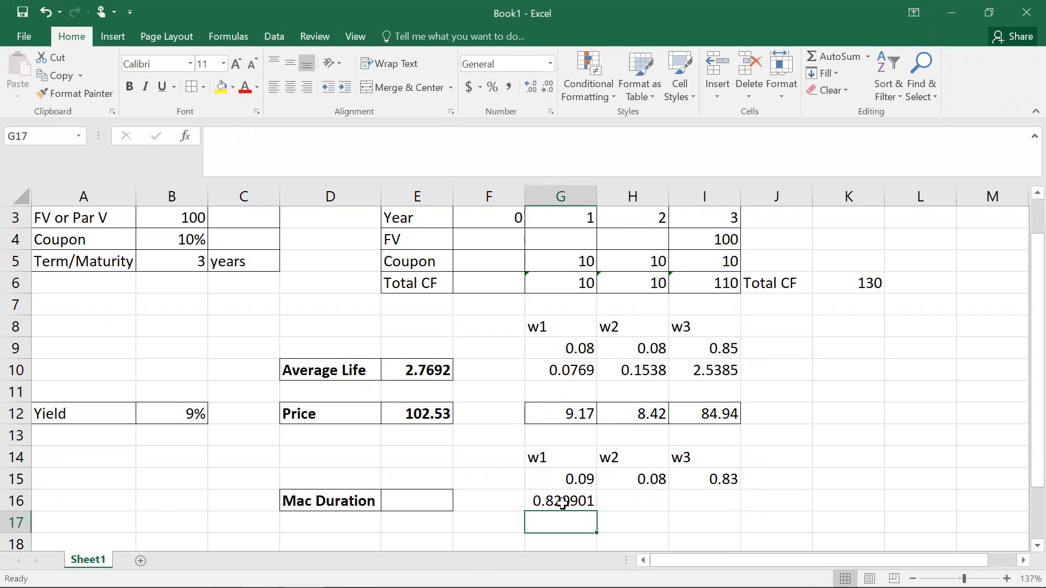
click(587, 504)
drag(598, 512, 686, 504)
click(550, 66)
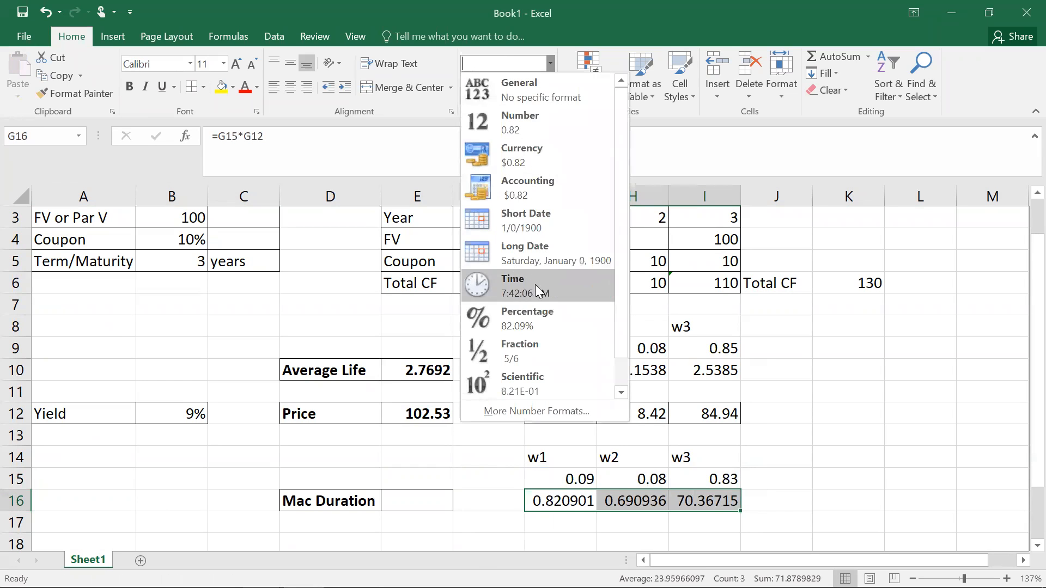
click(526, 123)
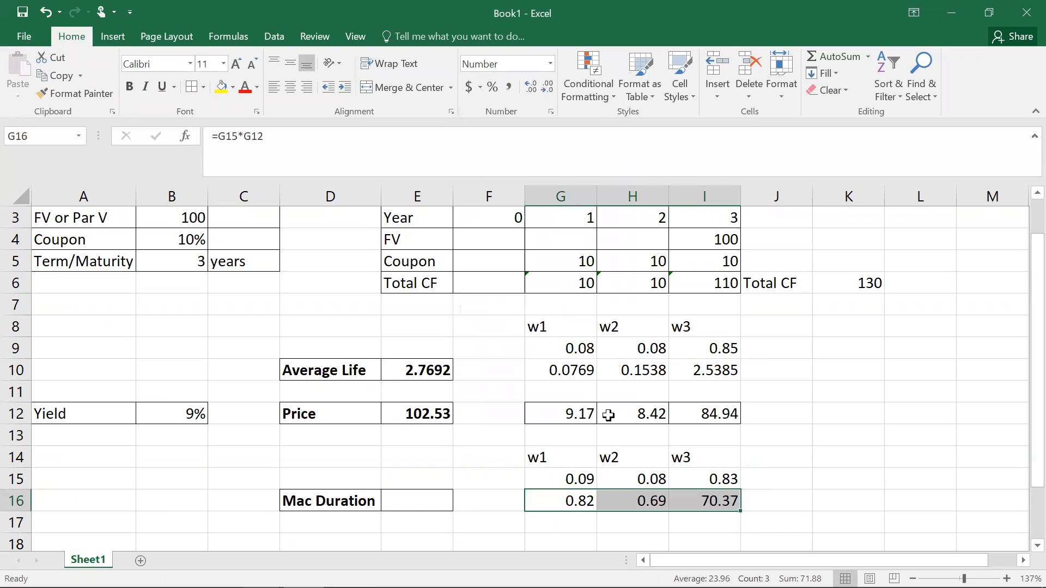
Step: Check the formulas in G16 and H16, then re-enter G16 as =G15*G3
click(424, 500)
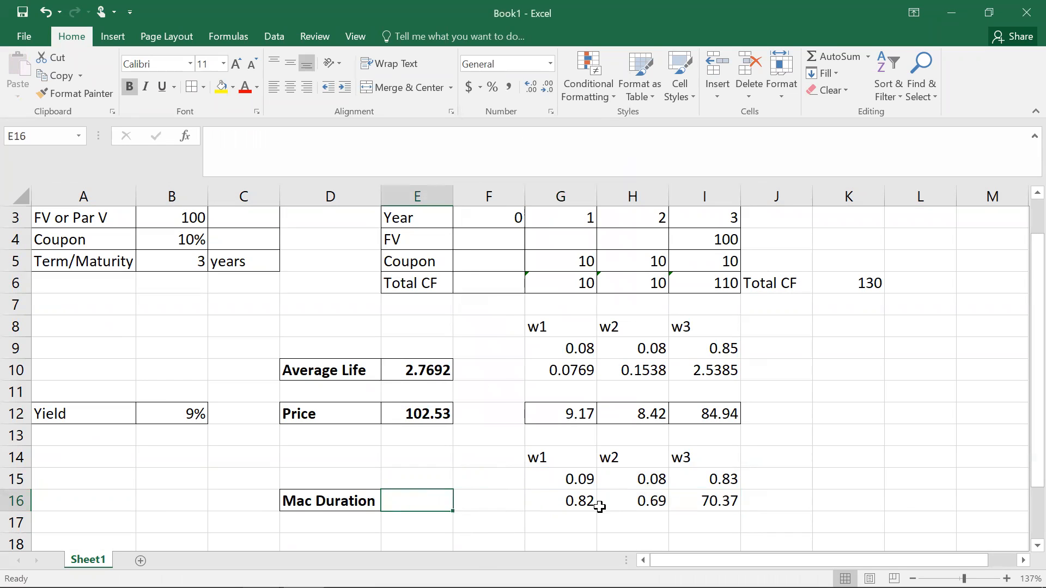
click(576, 502)
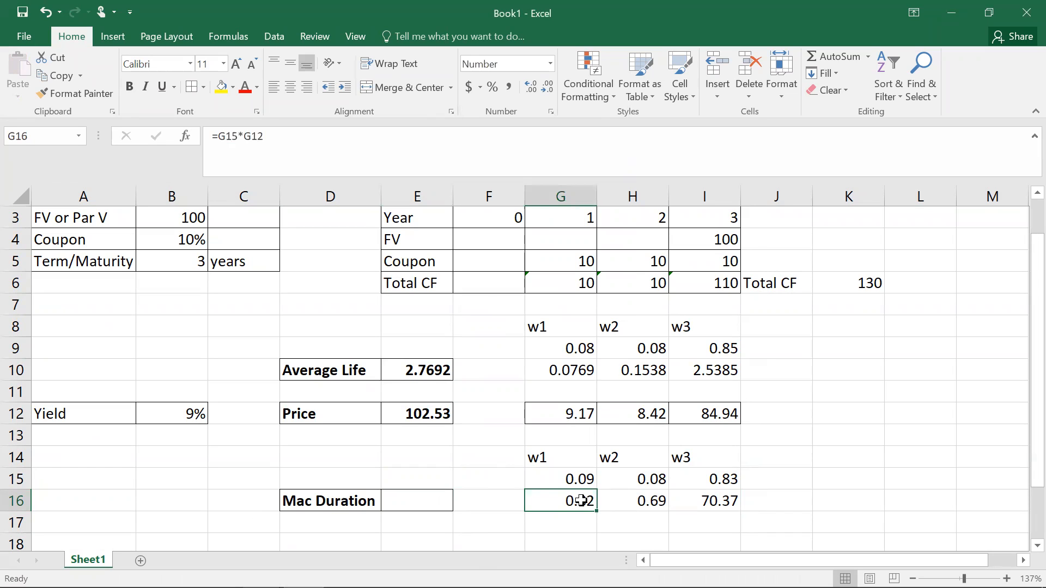
double_click(582, 500)
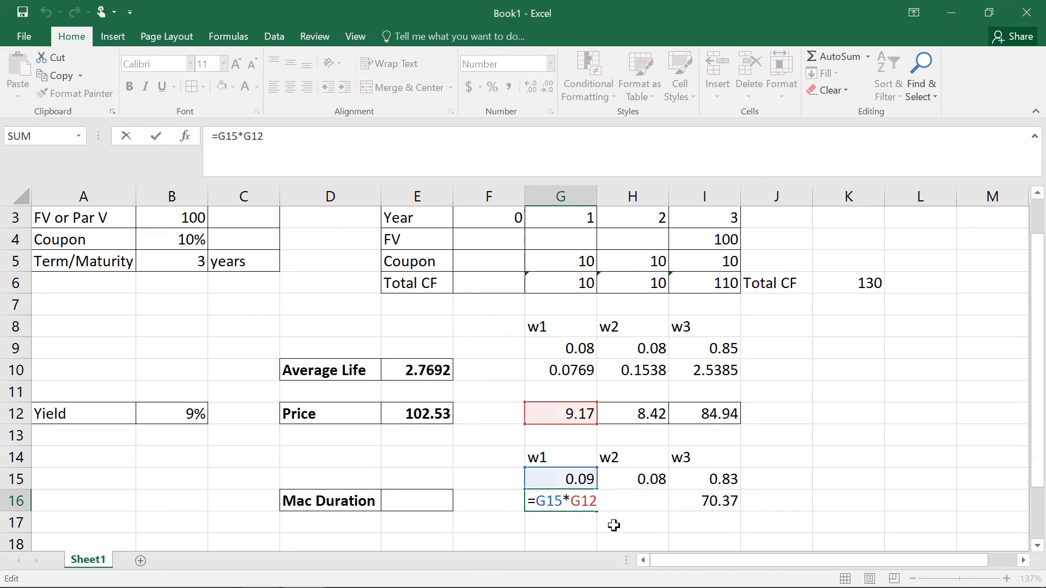
key(Escape)
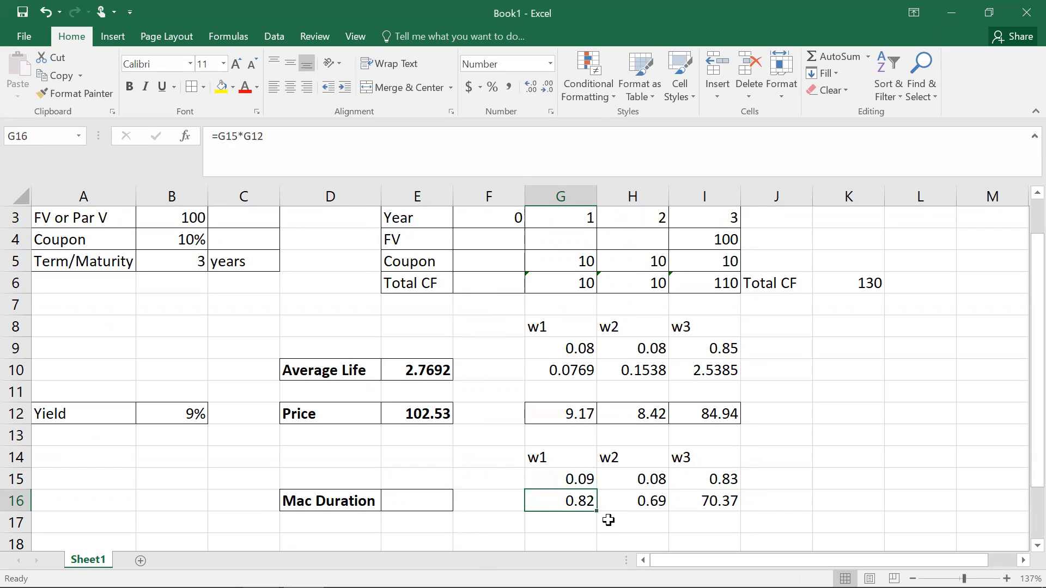
double_click(646, 500)
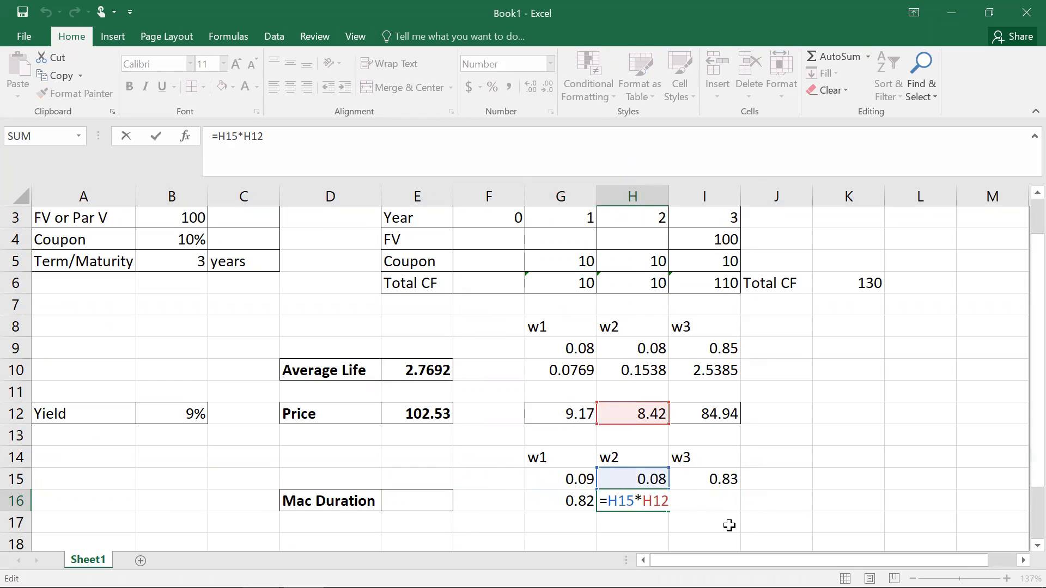
key(Escape)
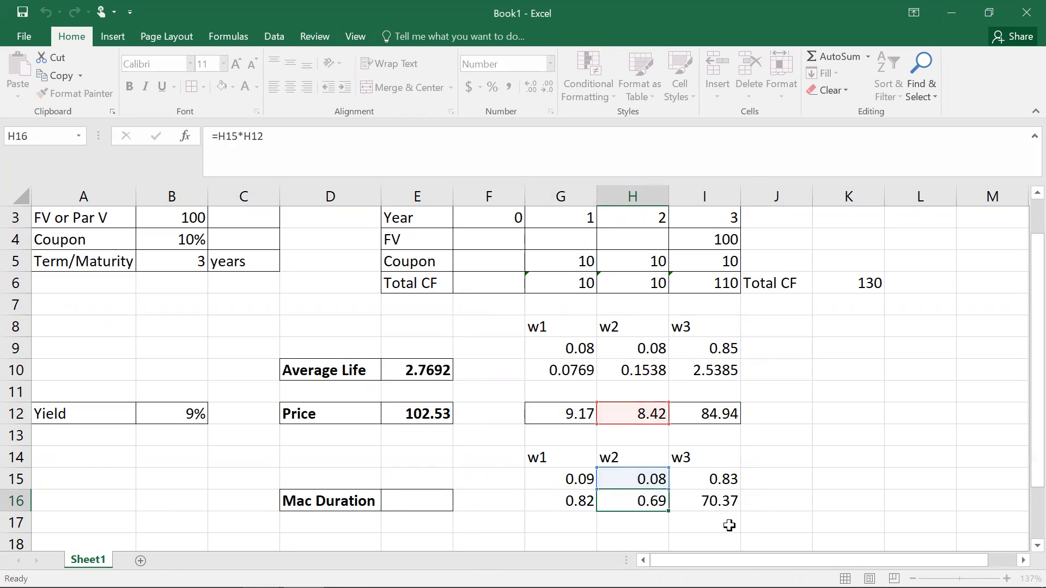
click(575, 506)
text(=)
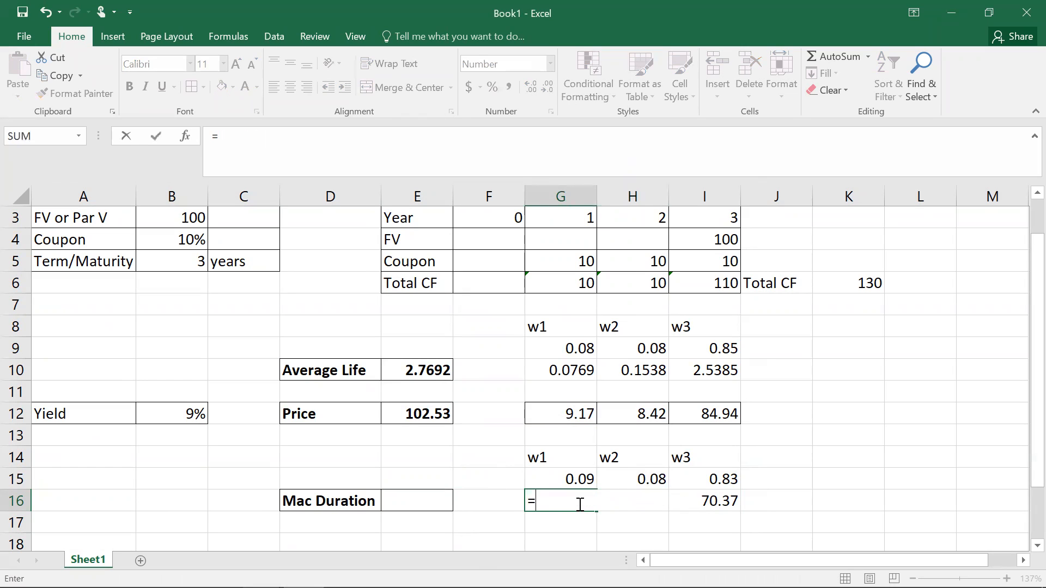
click(582, 479)
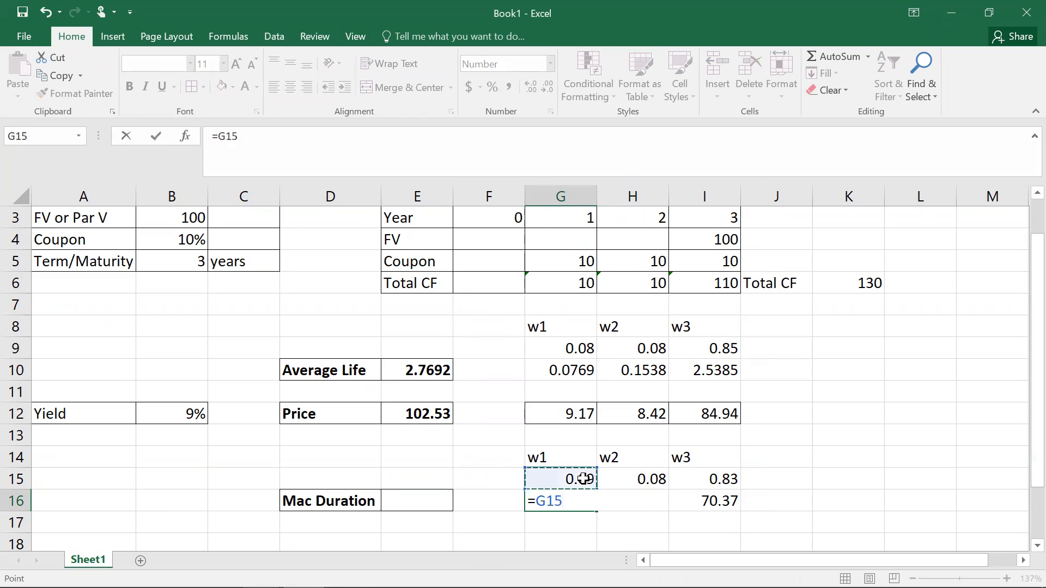
text(*)
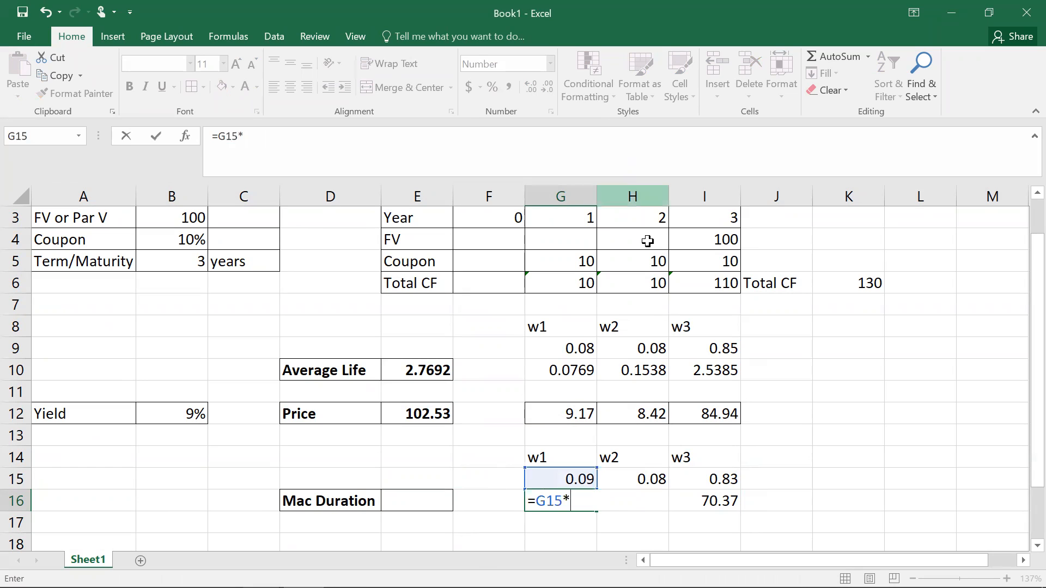
click(576, 217)
key(ctrl+Return)
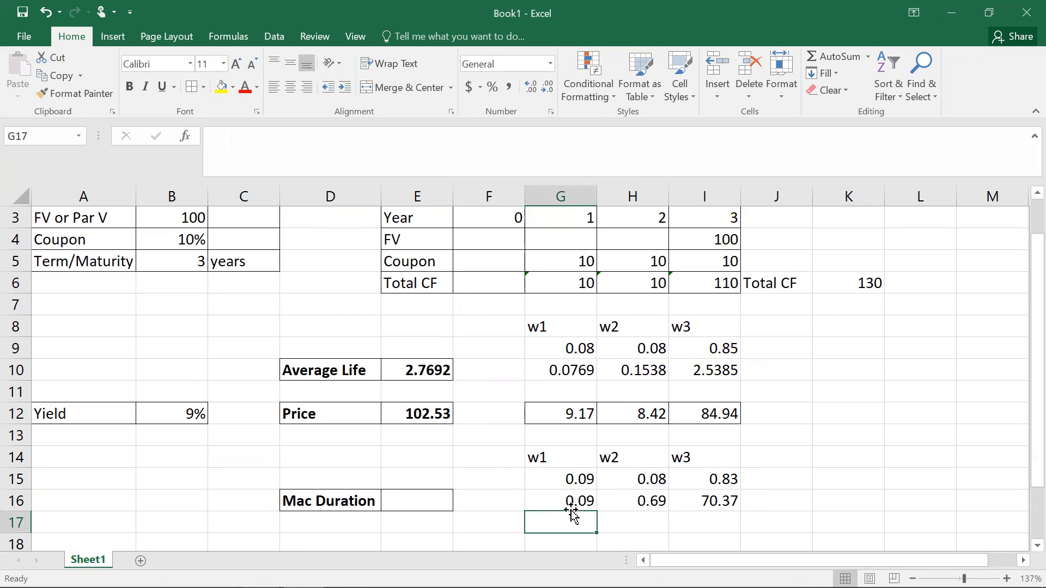
Step: Copy the G16 formula across to I16, then sum G16:I16 in E16 as the Macaulay duration
click(568, 500)
drag(594, 508, 727, 507)
click(405, 504)
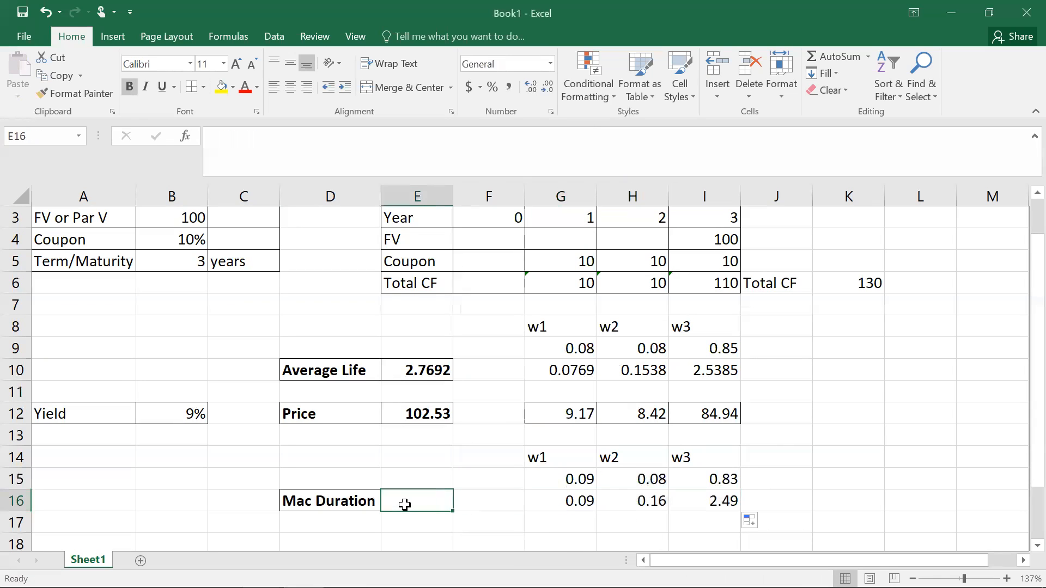
text(=sum)
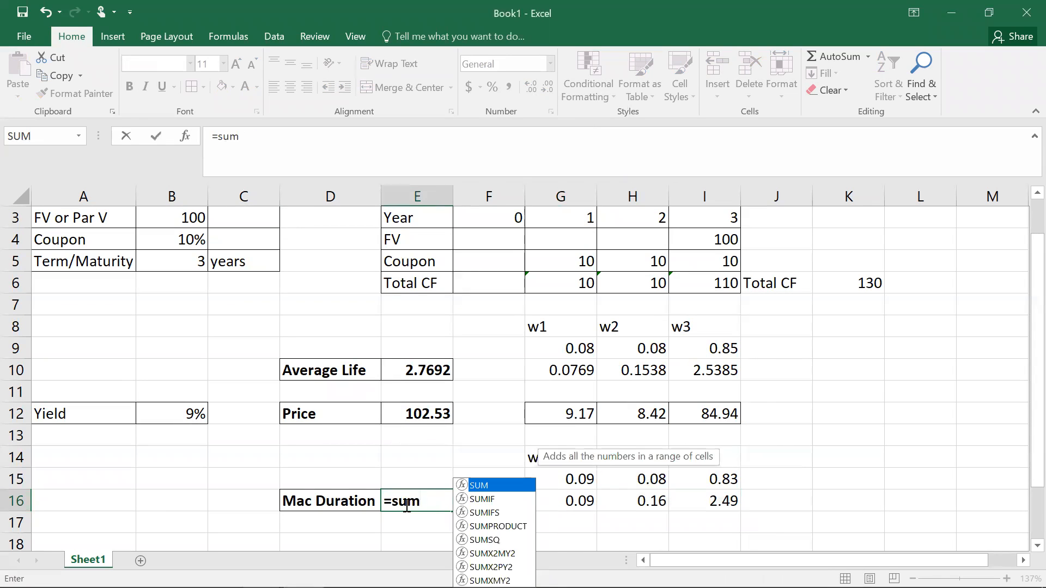
text(()
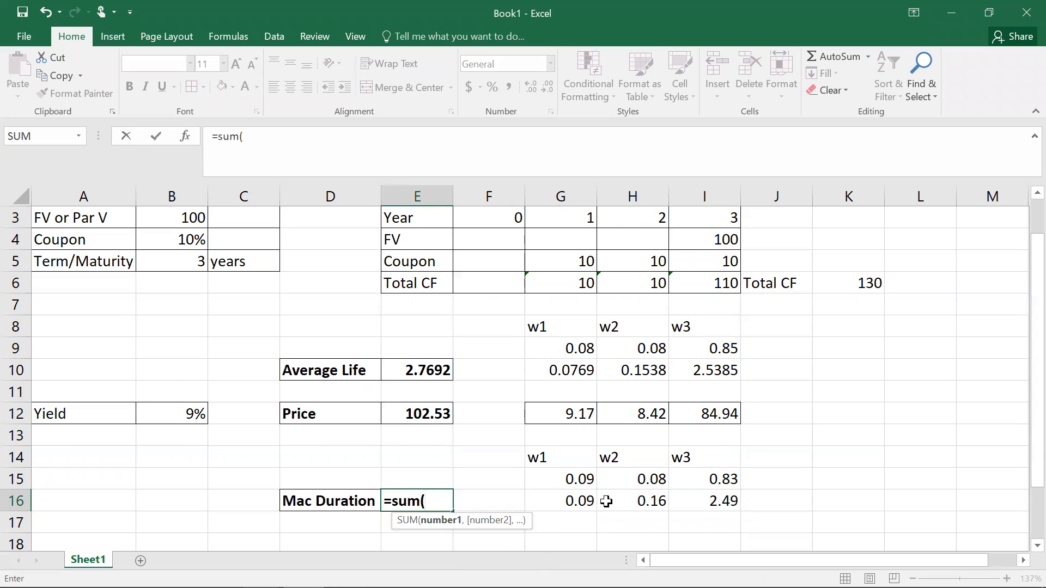
drag(588, 501, 694, 500)
text())
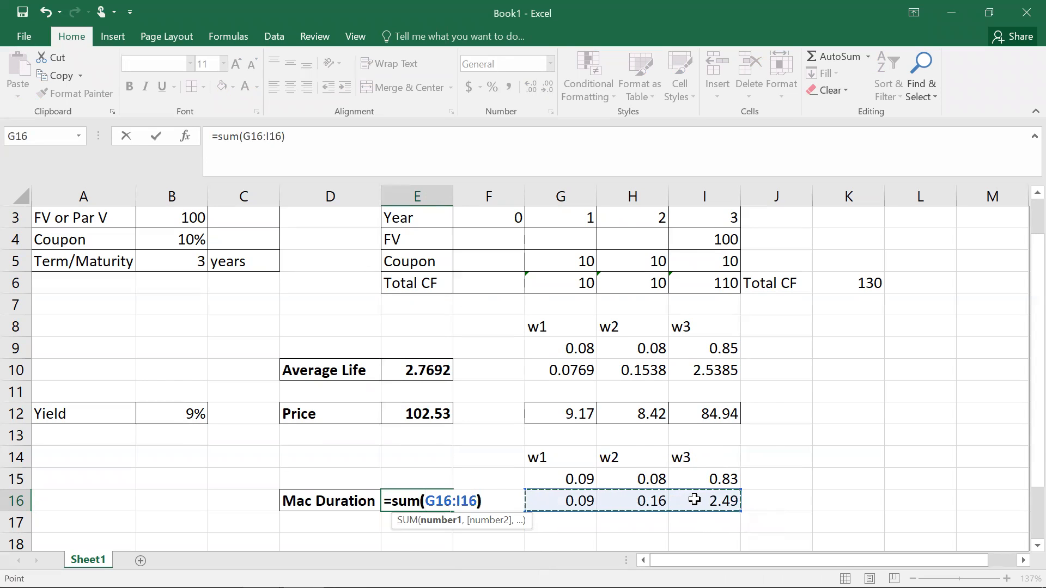
key(Return)
Step: Apply the Number format to the Average Life value in E10
drag(569, 500, 703, 500)
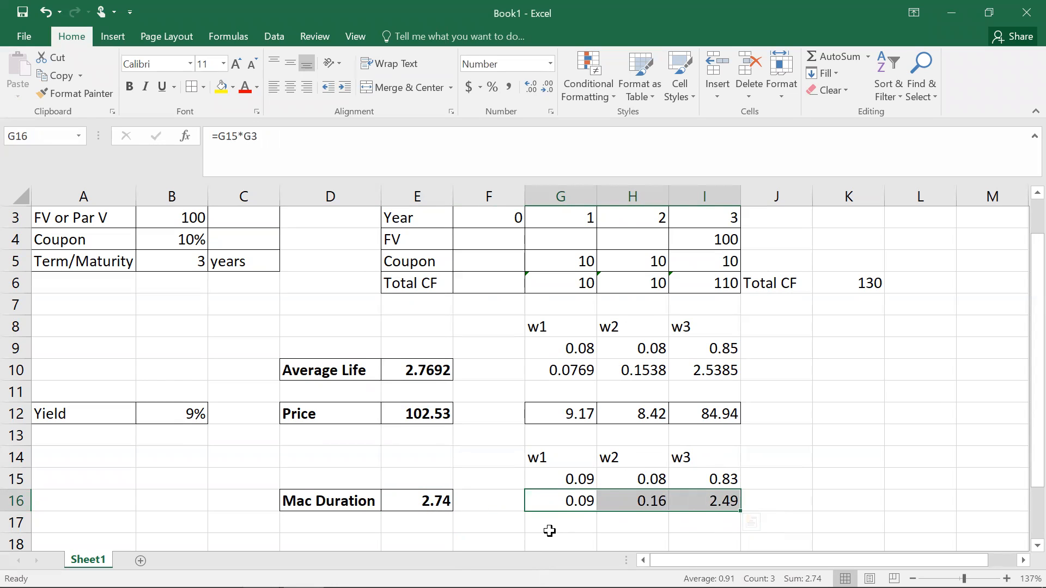
mouse_move(1031, 399)
mouse_down()
mouse_move(1024, 376)
mouse_move(1021, 405)
mouse_up()
click(435, 369)
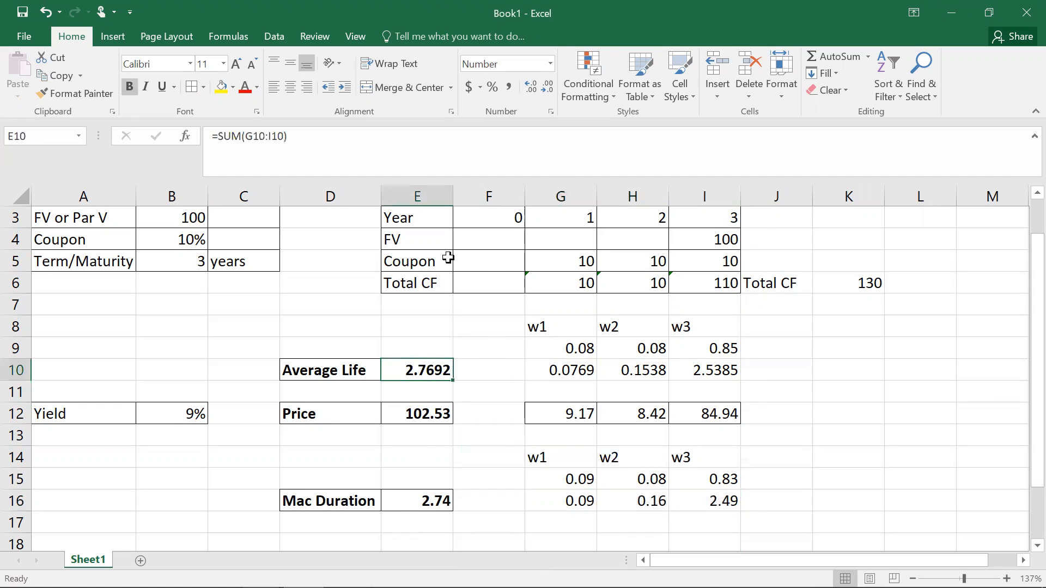
click(550, 66)
click(524, 116)
Step: Add all borders to the two weight tables in G8:I10 and G14:I16
click(475, 475)
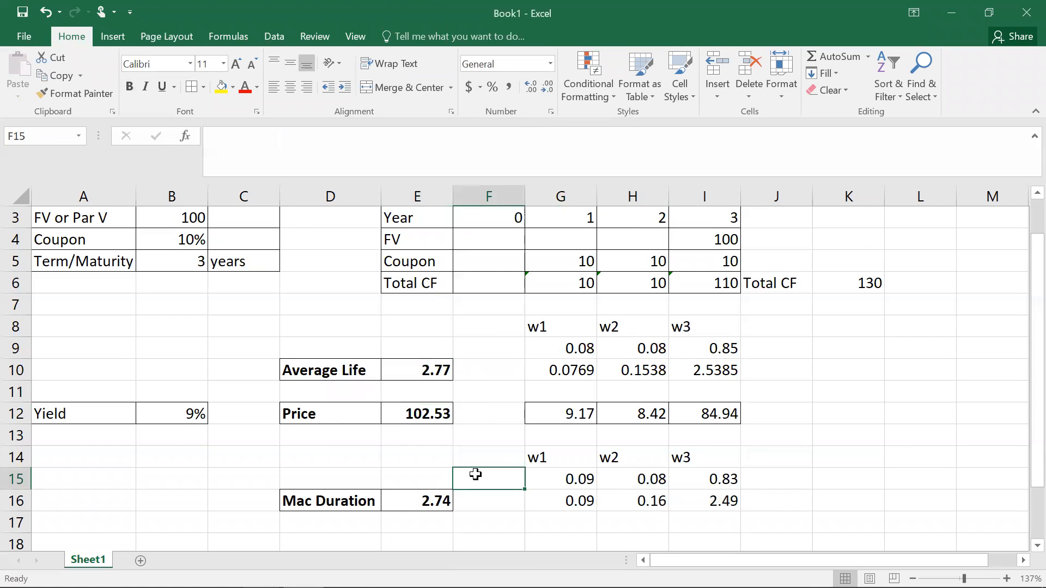
click(329, 499)
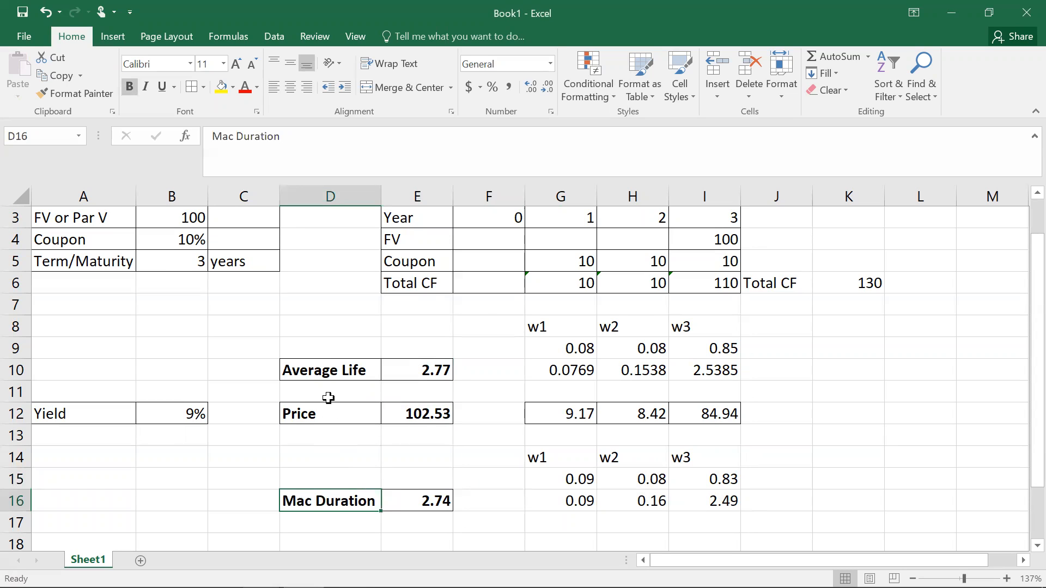
click(327, 370)
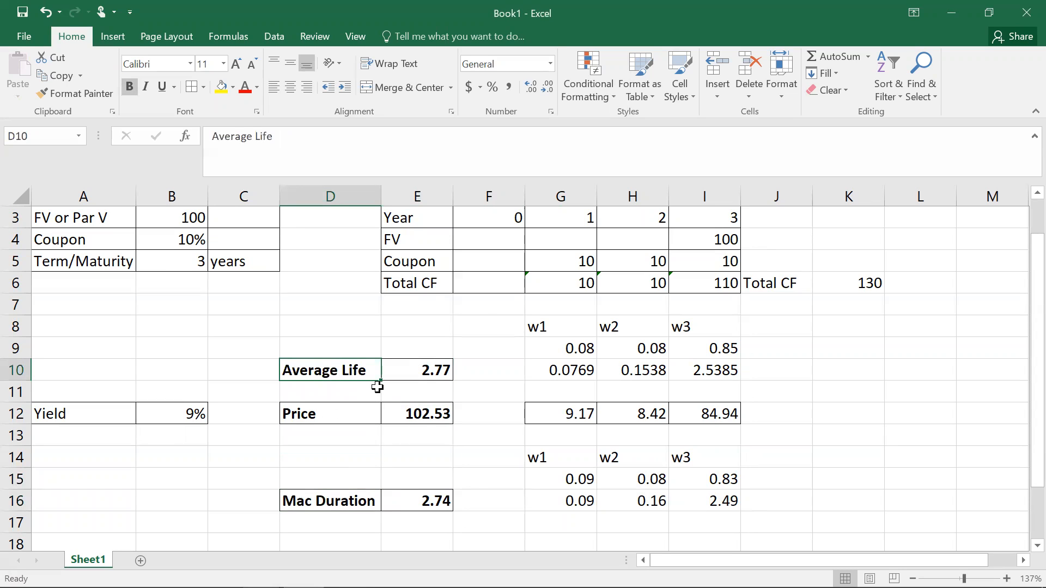
mouse_move(1033, 327)
mouse_down()
mouse_move(1022, 376)
mouse_move(1022, 294)
mouse_move(1022, 333)
mouse_up()
drag(545, 324, 695, 369)
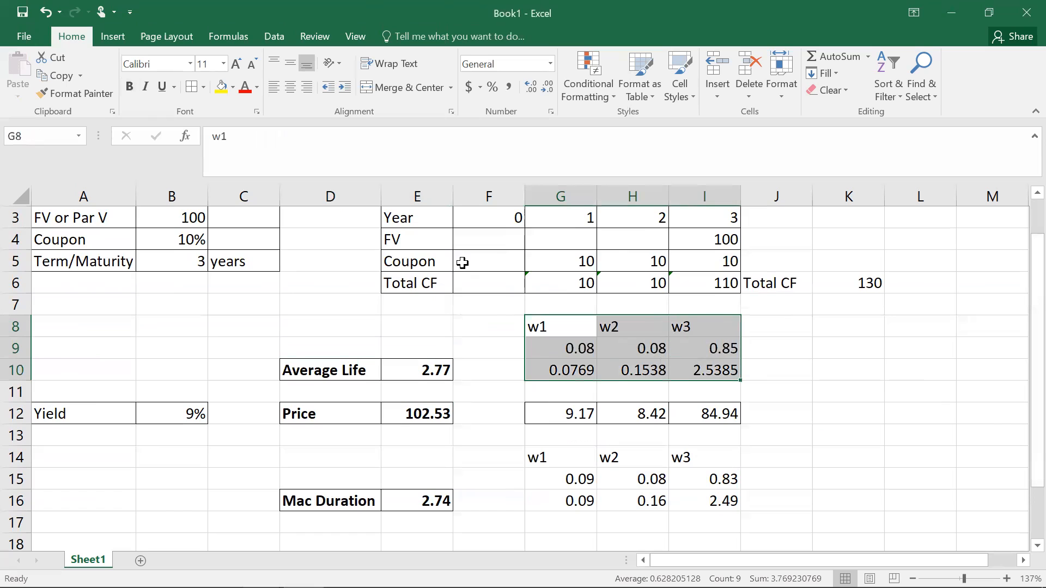
click(191, 86)
drag(565, 459, 706, 499)
click(190, 86)
click(890, 386)
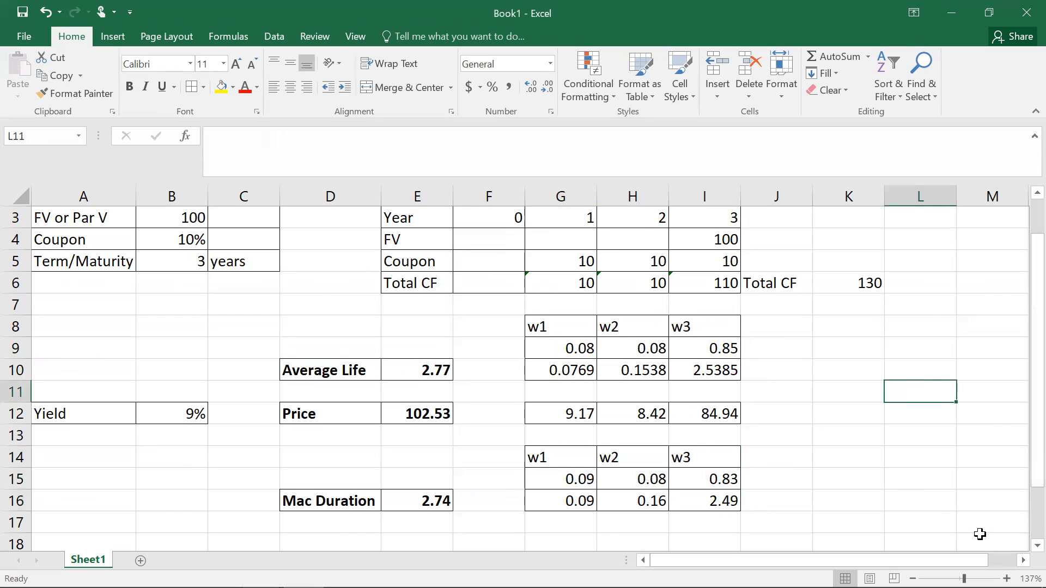
Step: Label cell D18 as Mod Duration
scroll(936, 535, down, 1)
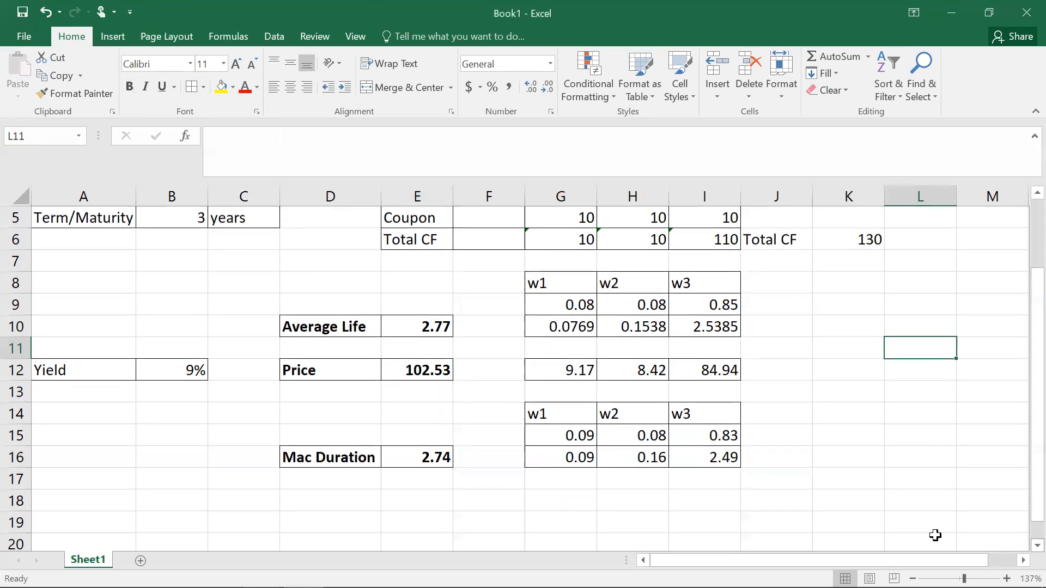
click(323, 500)
text(Mod)
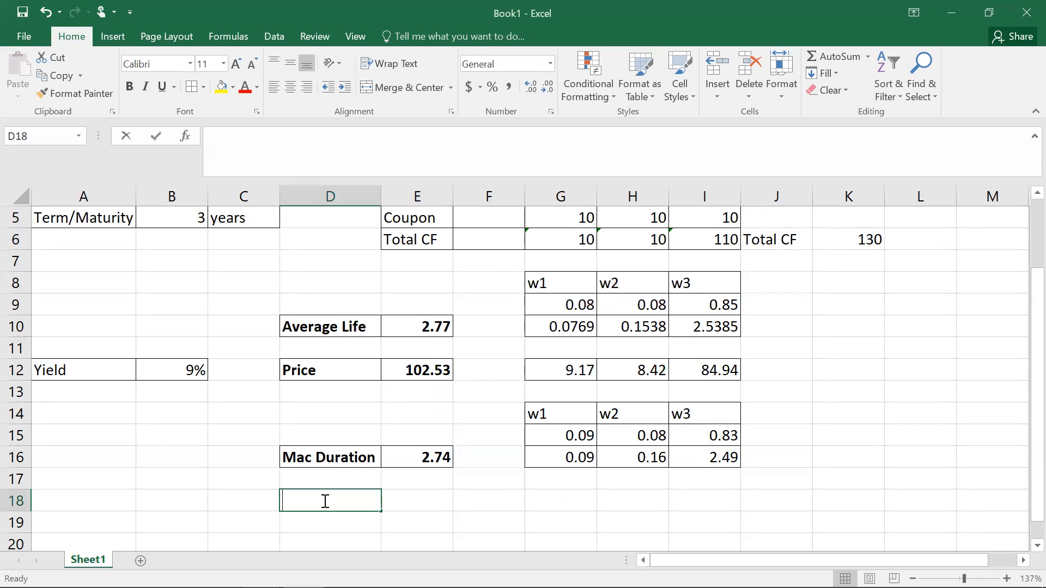
text(ified)
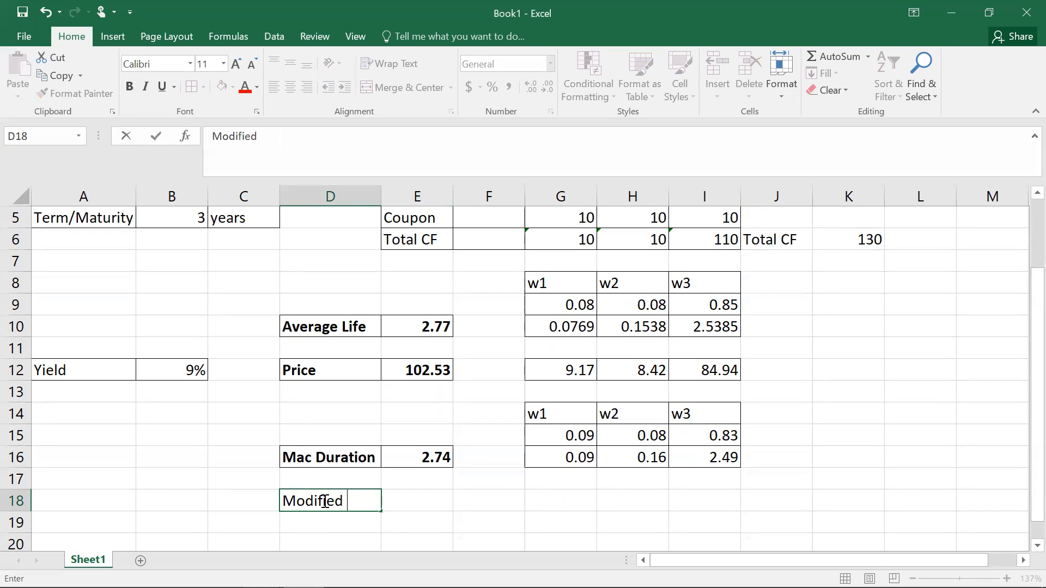
key(BackSpace)
key(BackSpace)
key(BackSpace)
key(BackSpace)
text(Duration)
click(430, 516)
click(360, 499)
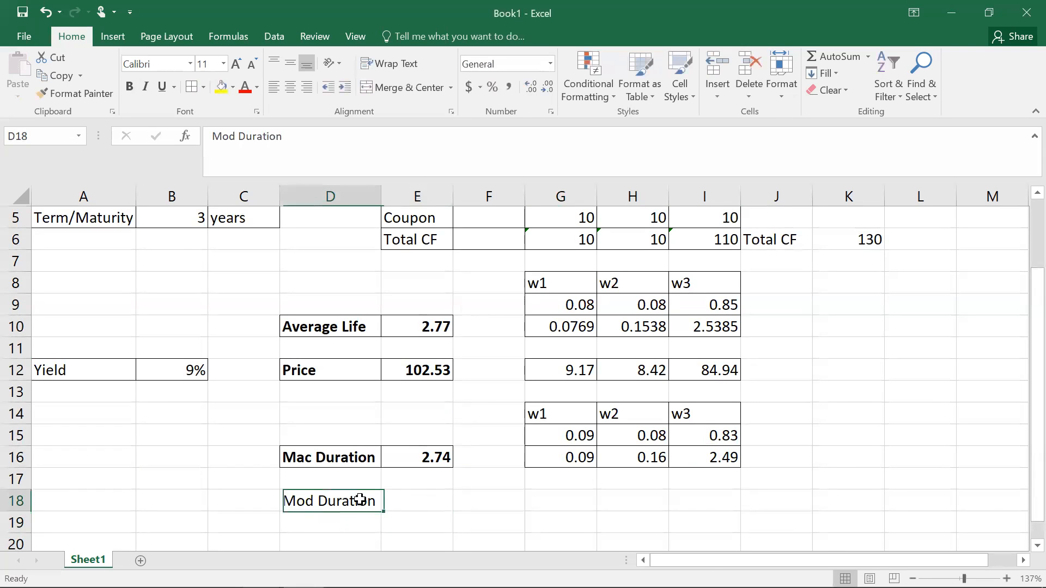
drag(359, 499, 427, 500)
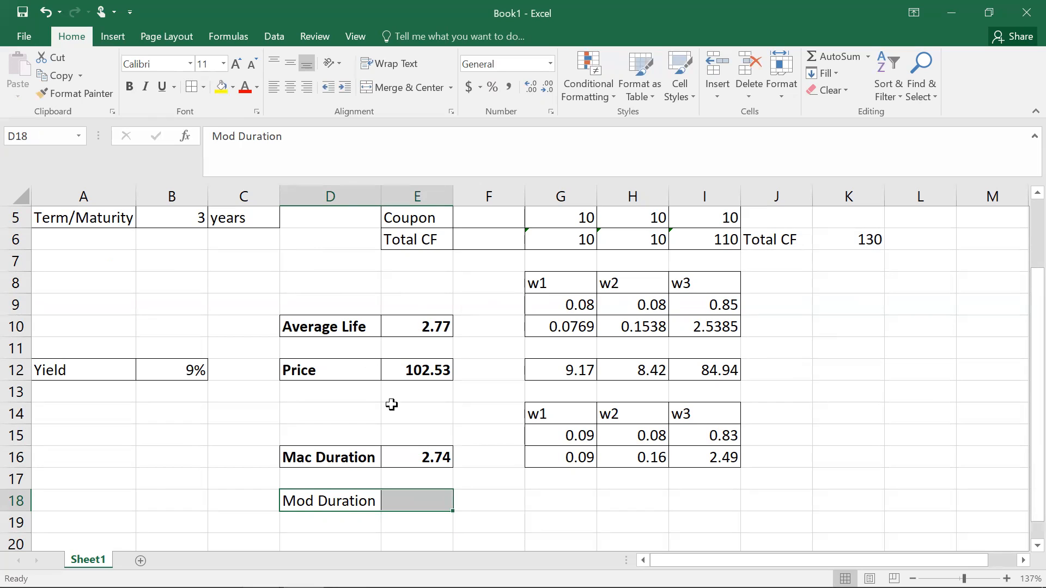
Step: Enter the modified duration in E18 as =E16/(1+B12)
click(413, 506)
text(=)
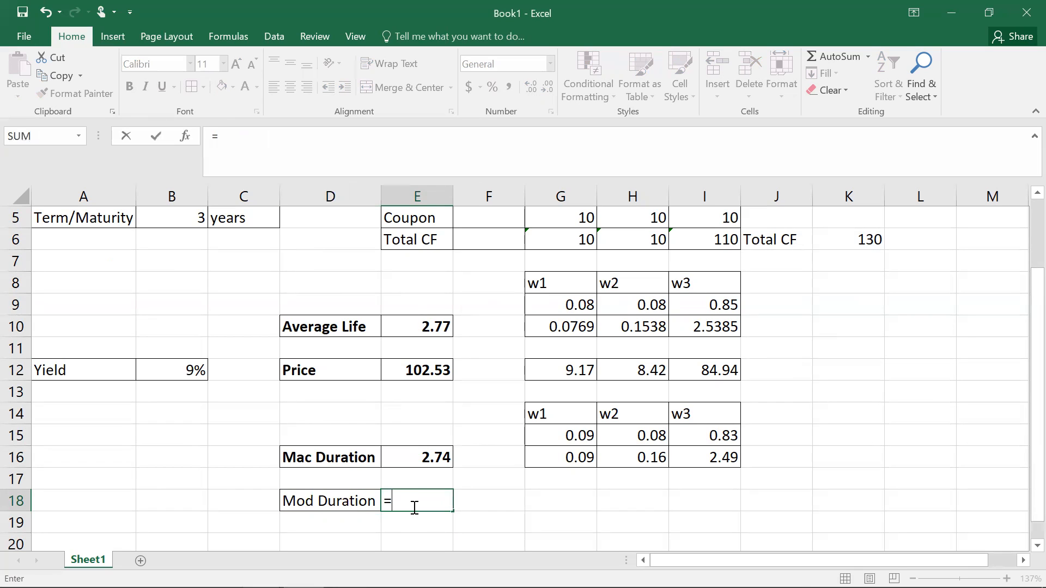
click(425, 459)
text(/)
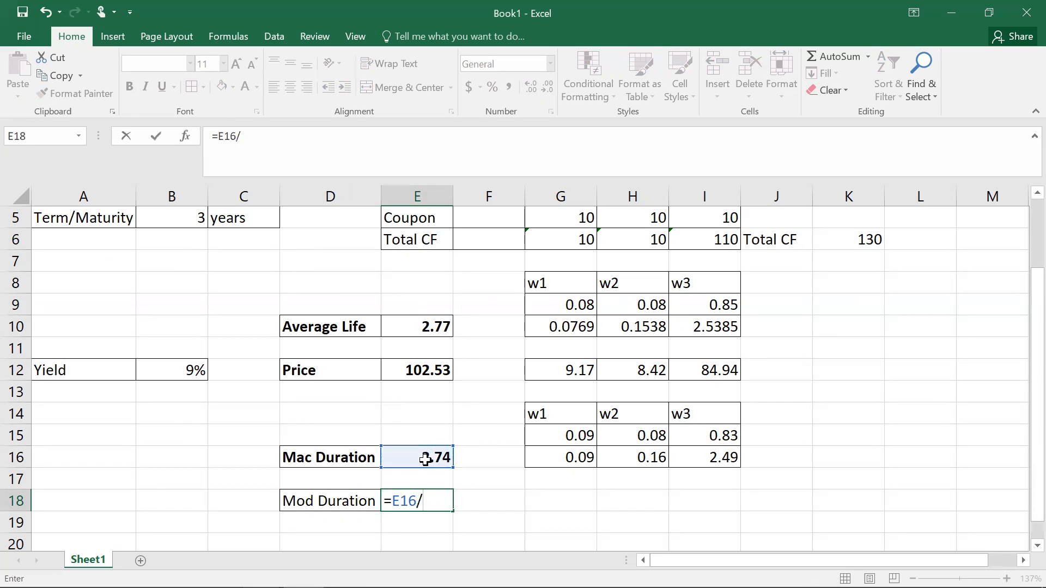
text((1+)
click(172, 374)
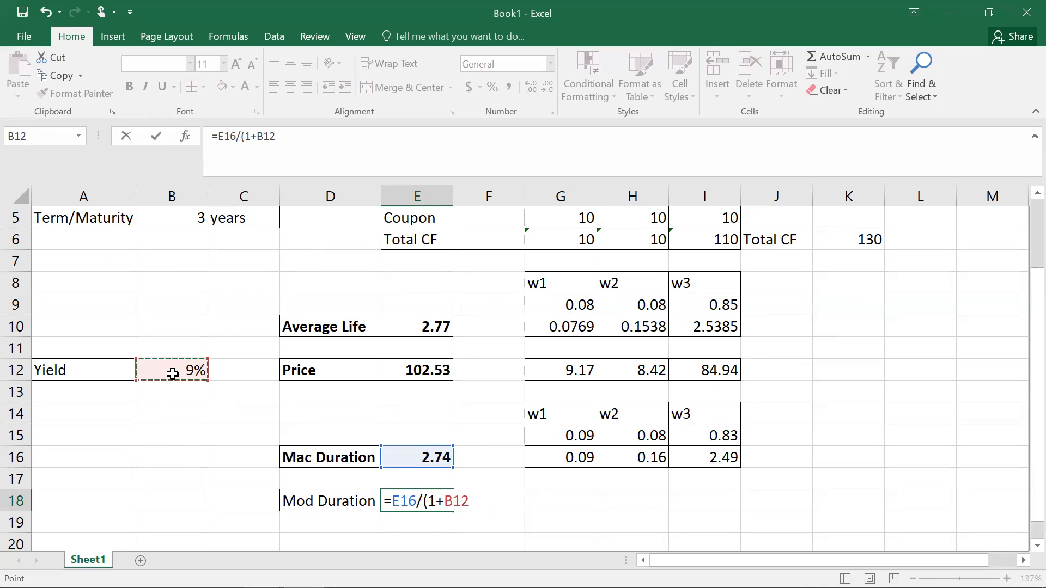
text())
key(Return)
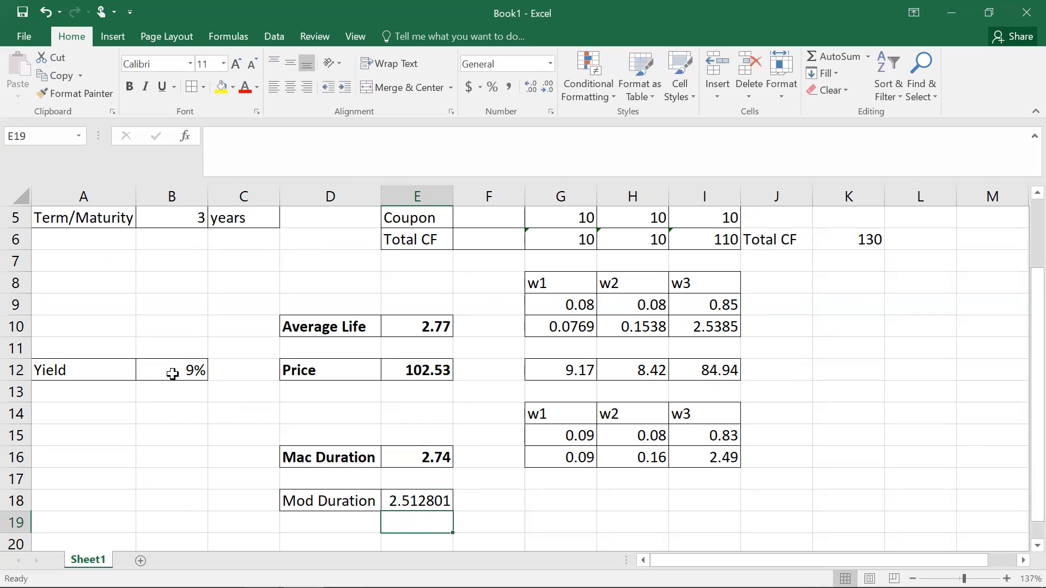
Step: Apply the Number format to E18 and add borders around D18:E18
click(436, 500)
click(549, 64)
click(521, 117)
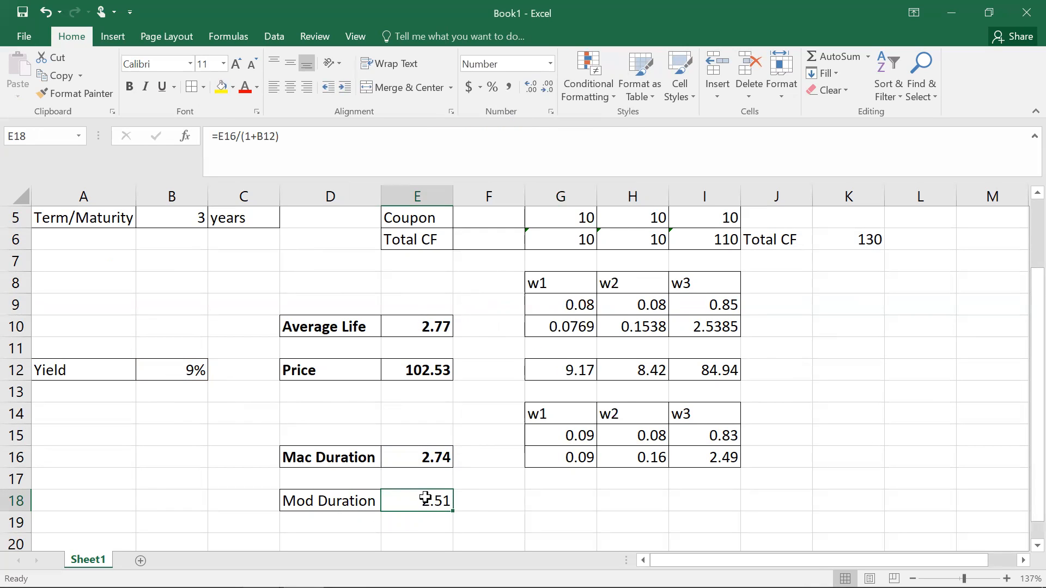
click(359, 501)
drag(358, 501, 387, 500)
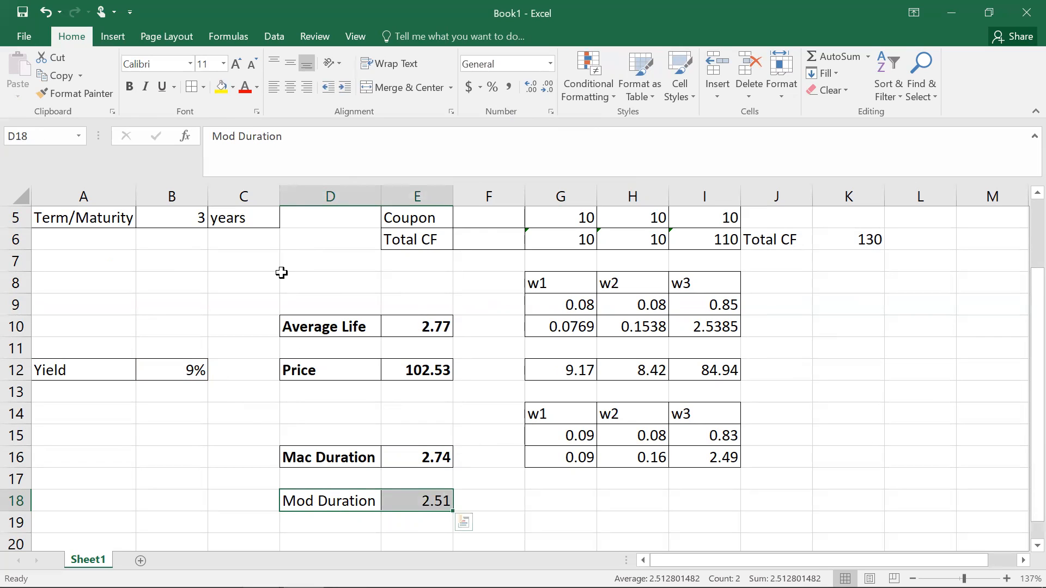
click(194, 88)
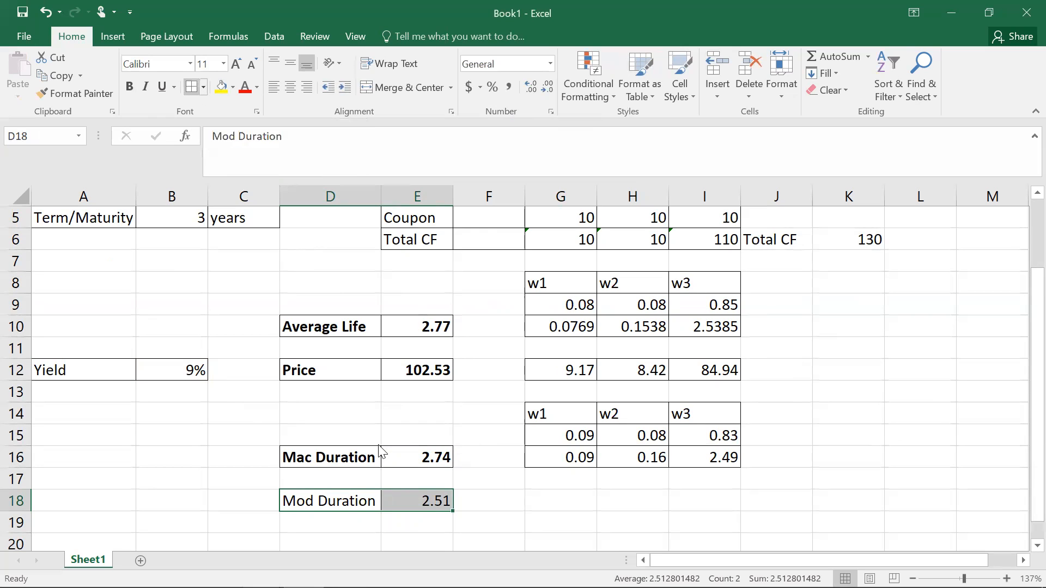
click(556, 501)
drag(368, 501, 391, 498)
drag(1022, 335, 1018, 234)
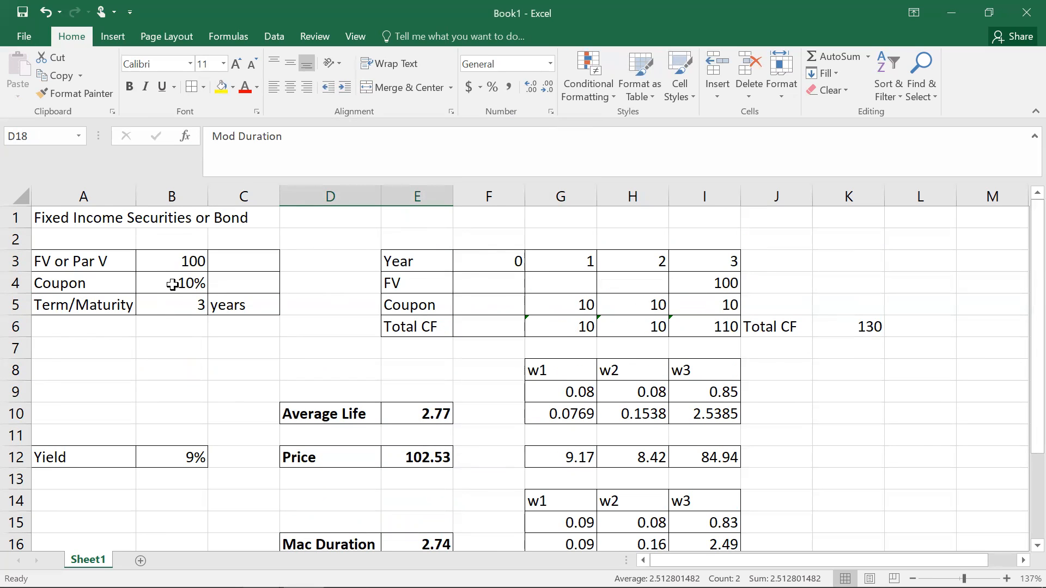
Step: Enter Annual in C4 next to the coupon rate
click(243, 282)
text(Annual)
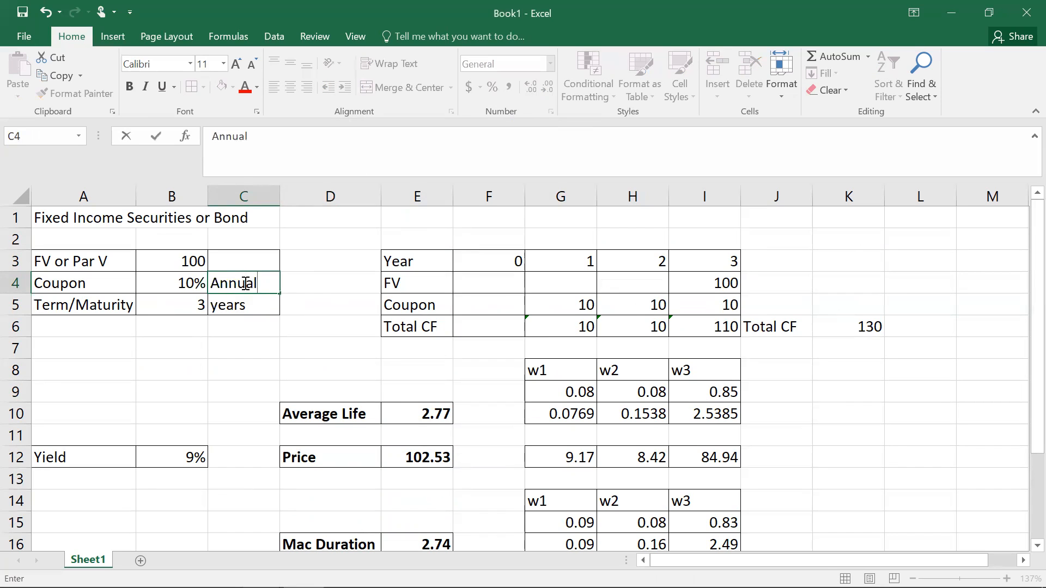
click(286, 347)
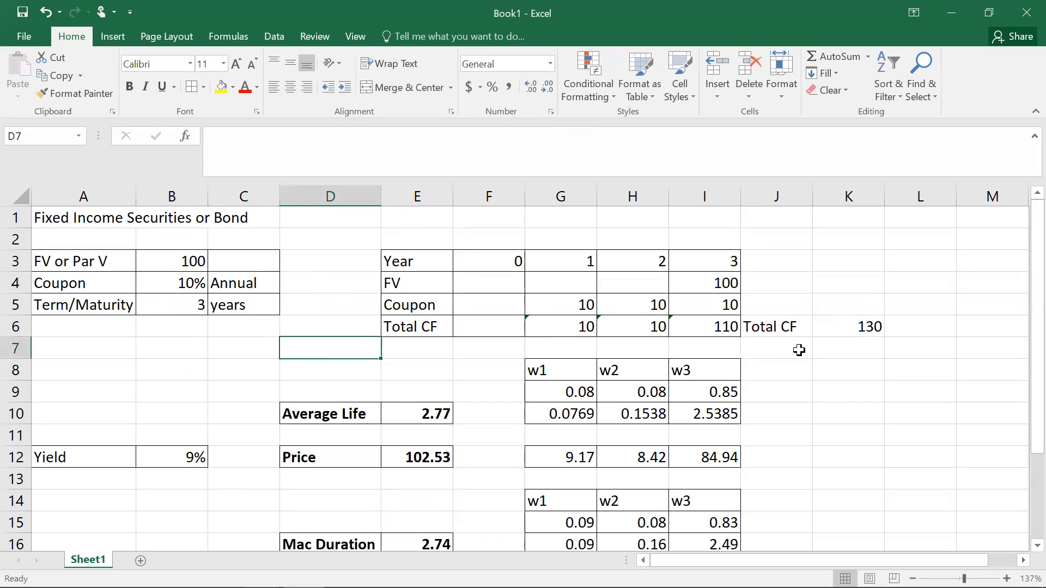
Step: Try changing the E18 formula to =E16/(1+(B12/2)), then undo that edit
drag(1020, 351, 1022, 445)
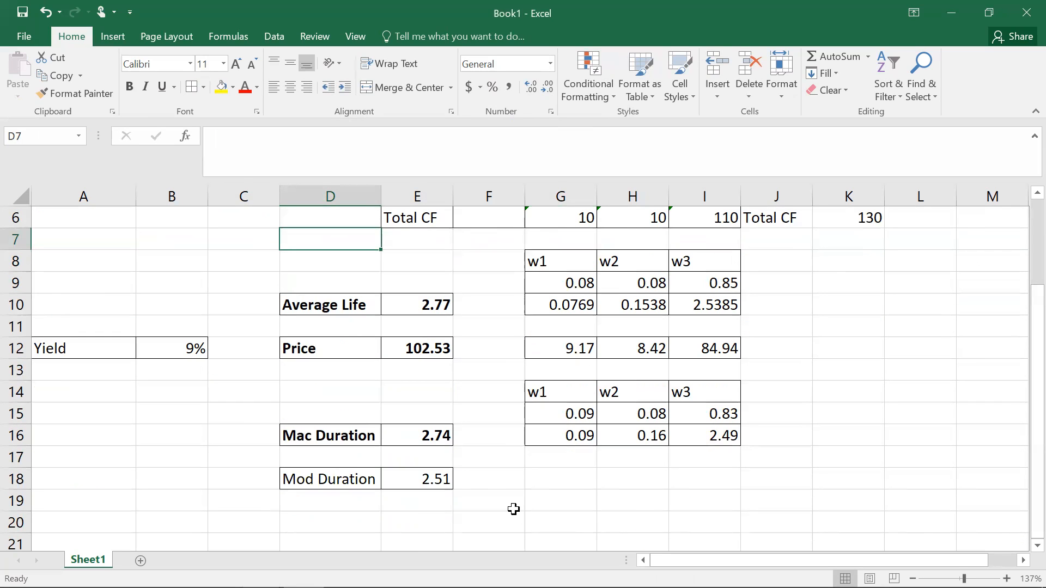
click(428, 477)
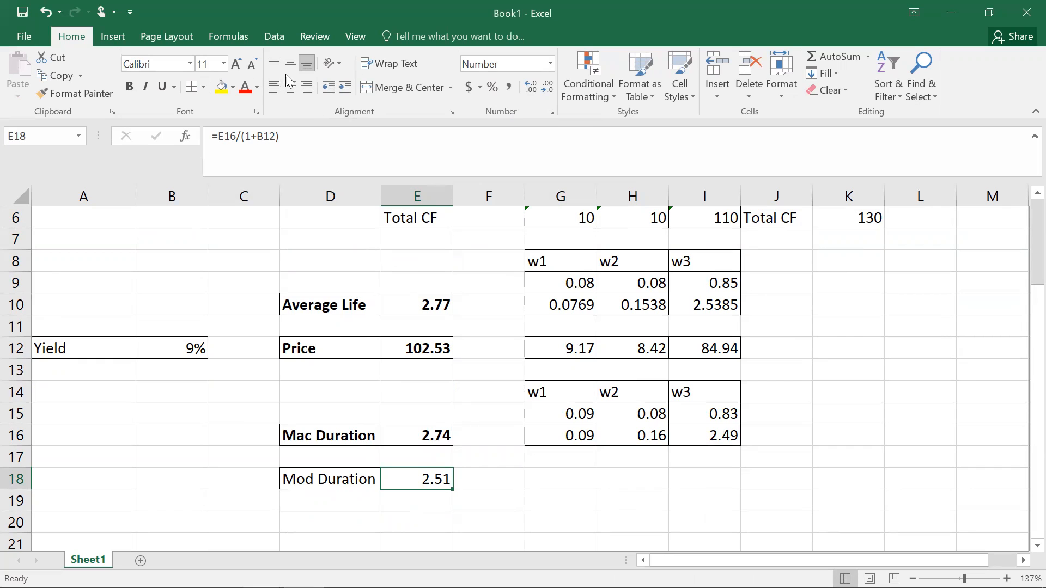
click(258, 136)
text(()
click(277, 136)
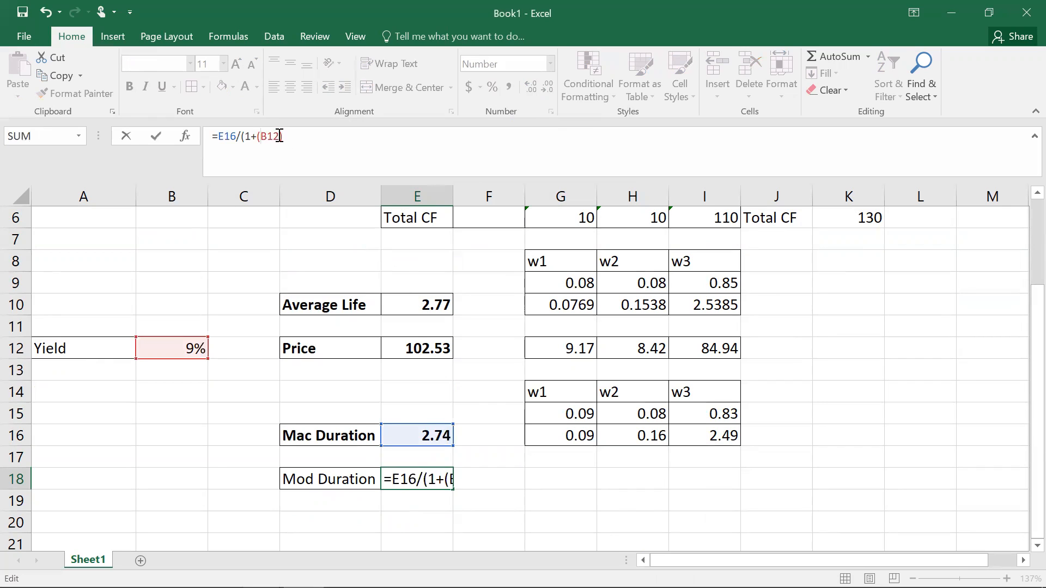
text(/2)
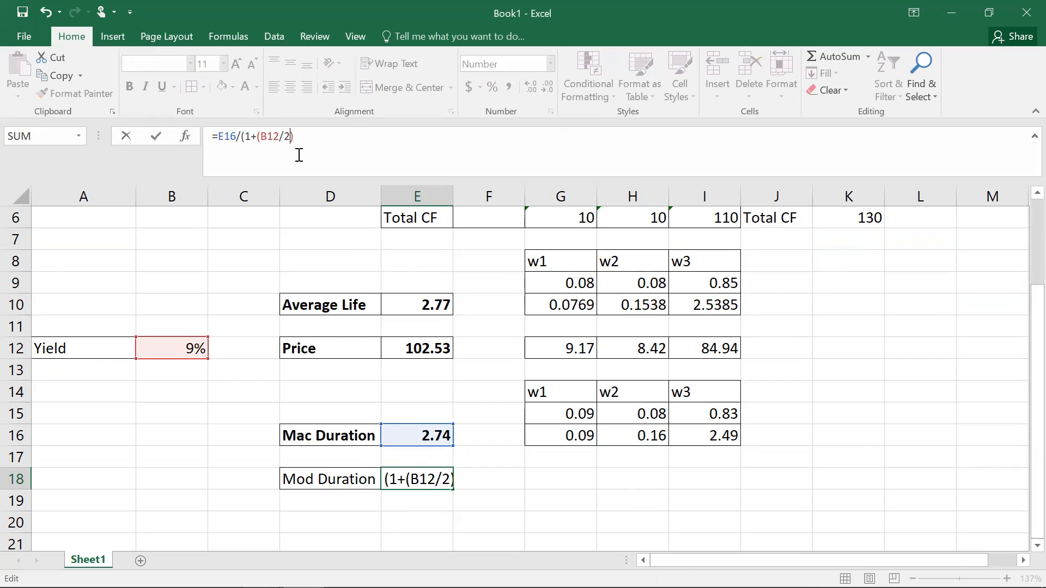
text())
key(Return)
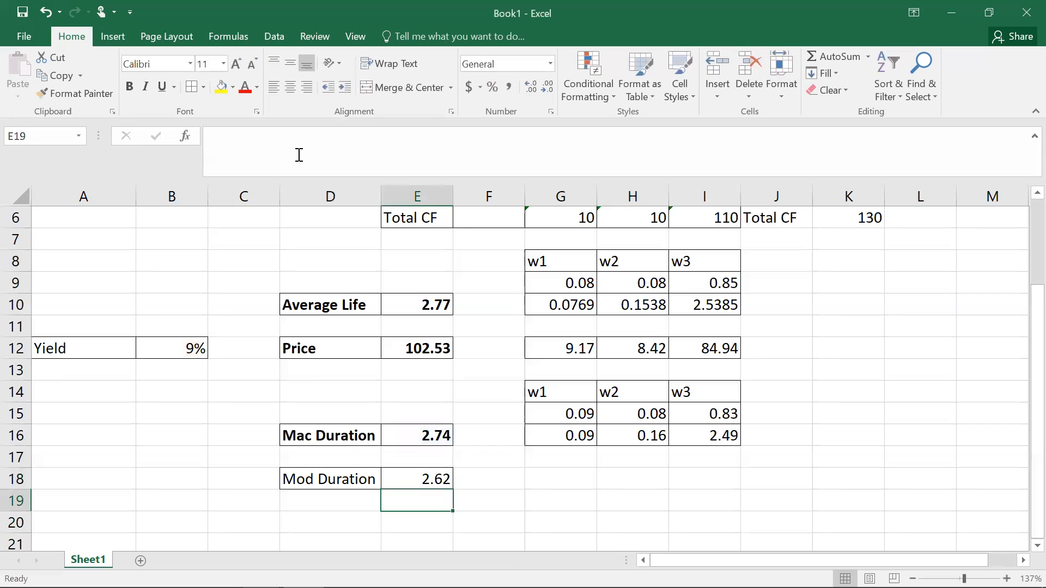
click(439, 479)
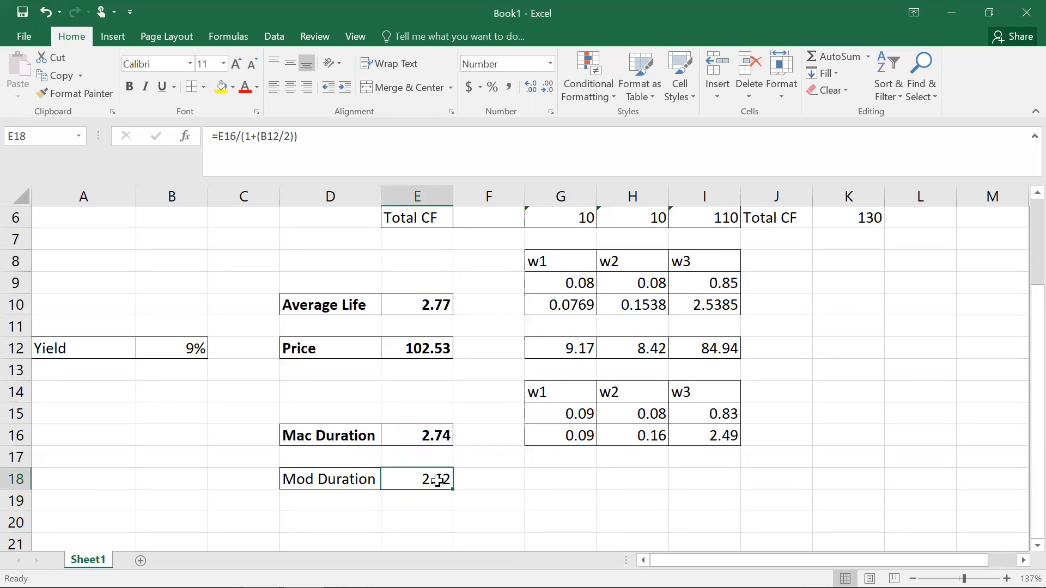
key(ctrl+z)
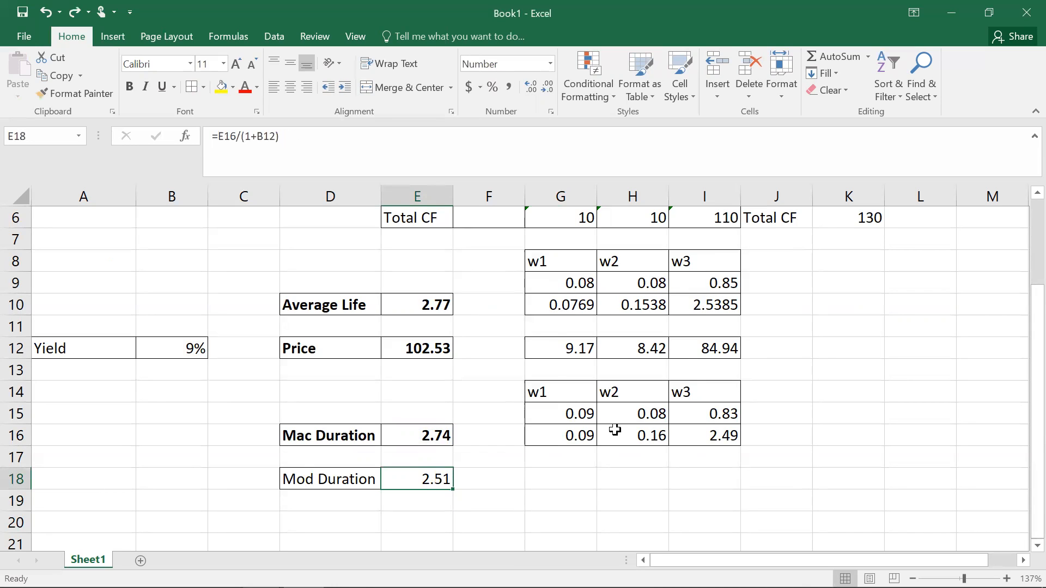
Step: Make the Mod Duration label and value in D18:E18 bold
drag(360, 480, 427, 479)
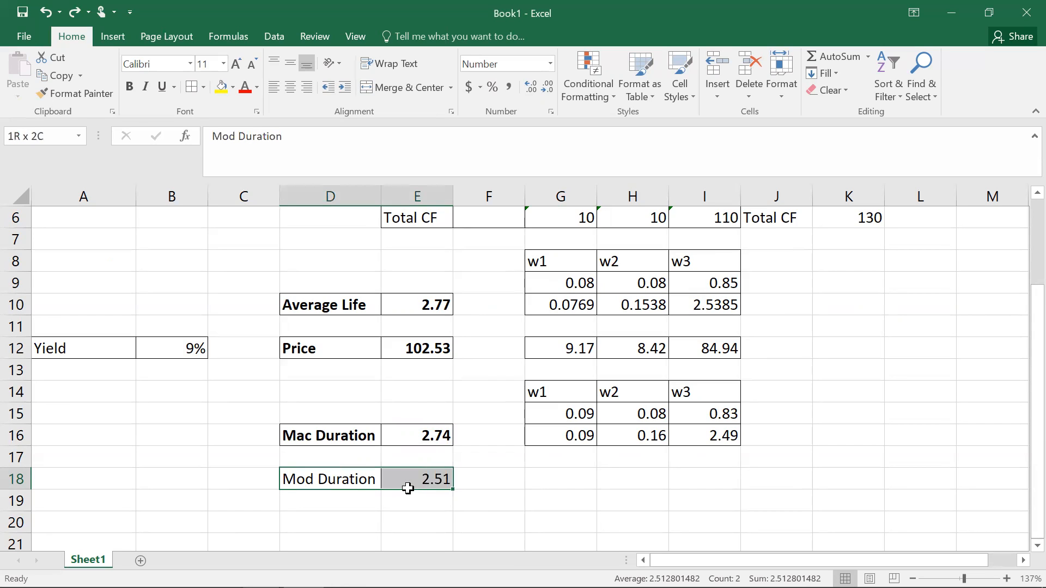
click(129, 87)
click(904, 363)
drag(1021, 472, 1021, 448)
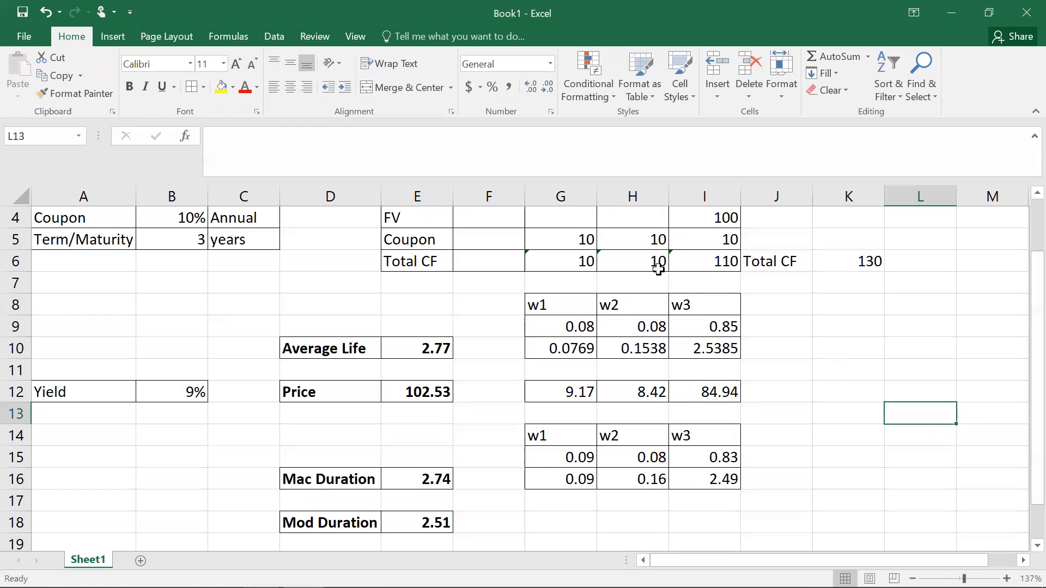
mouse_move(1022, 361)
mouse_down()
mouse_move(1022, 226)
mouse_move(1022, 370)
mouse_up()
click(427, 481)
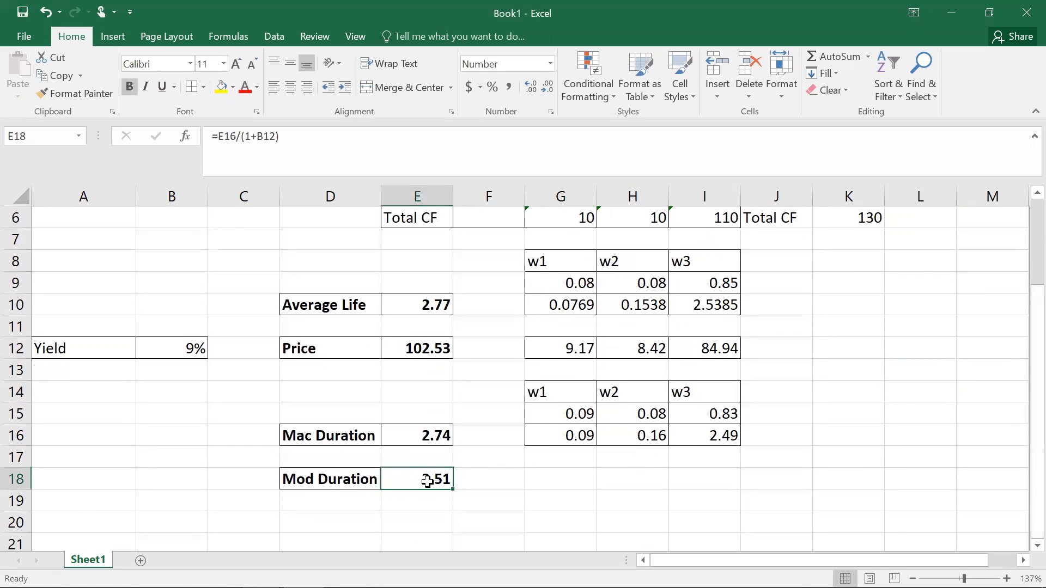
Step: Enter the settlement date =DATE(2020,1,1) in F2 above Year 0
click(427, 302)
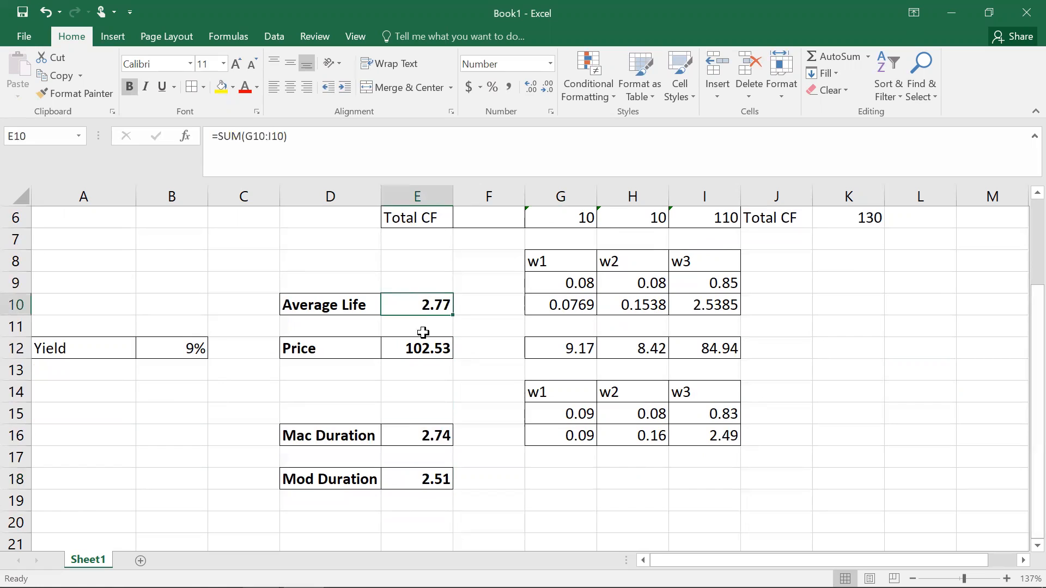
click(417, 435)
click(423, 481)
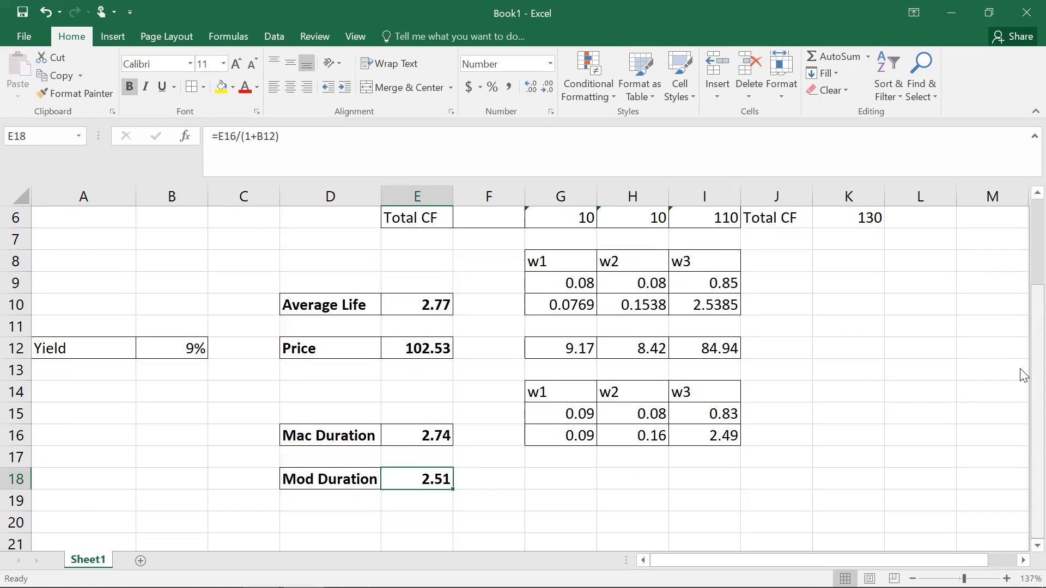
drag(1022, 375, 1022, 197)
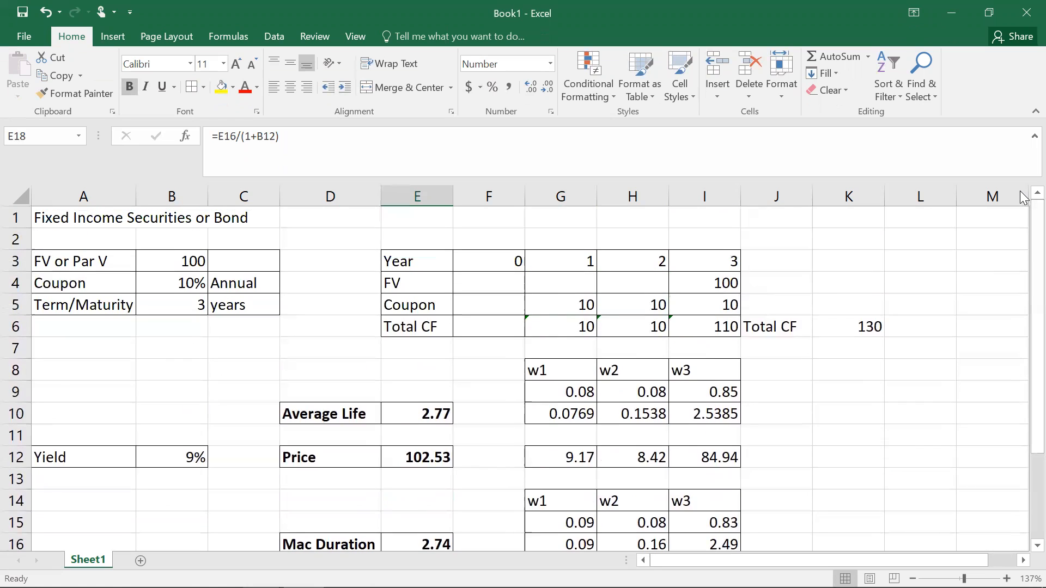
drag(1022, 252, 1024, 210)
click(502, 237)
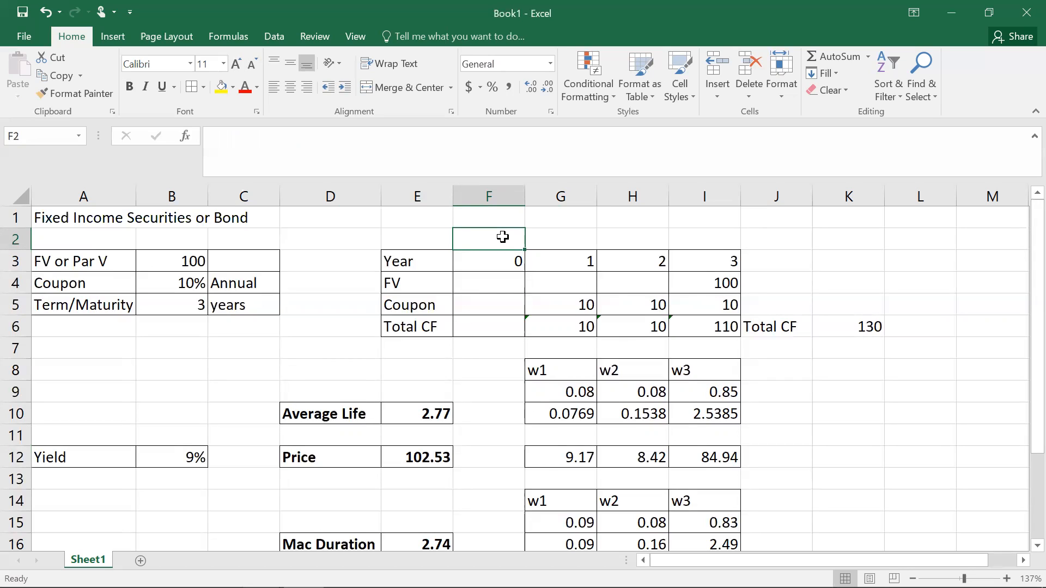
text(=date)
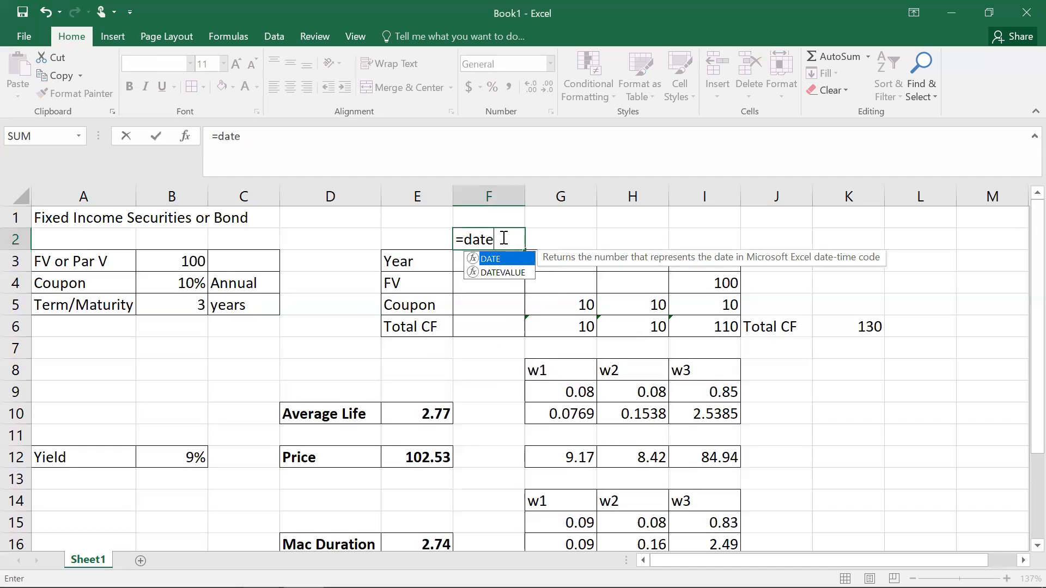
text((2020,)
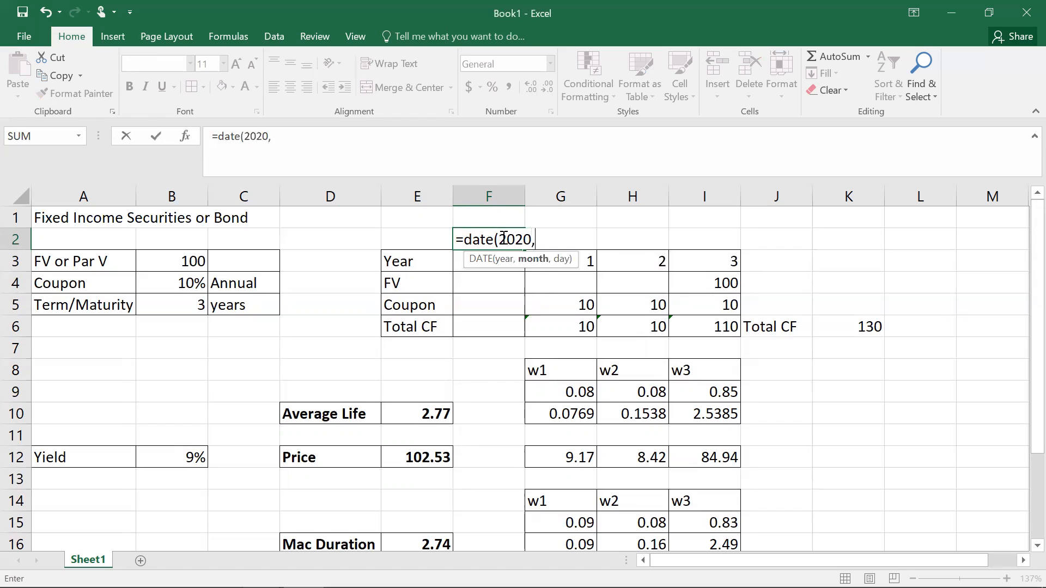
text(1,1))
key(Return)
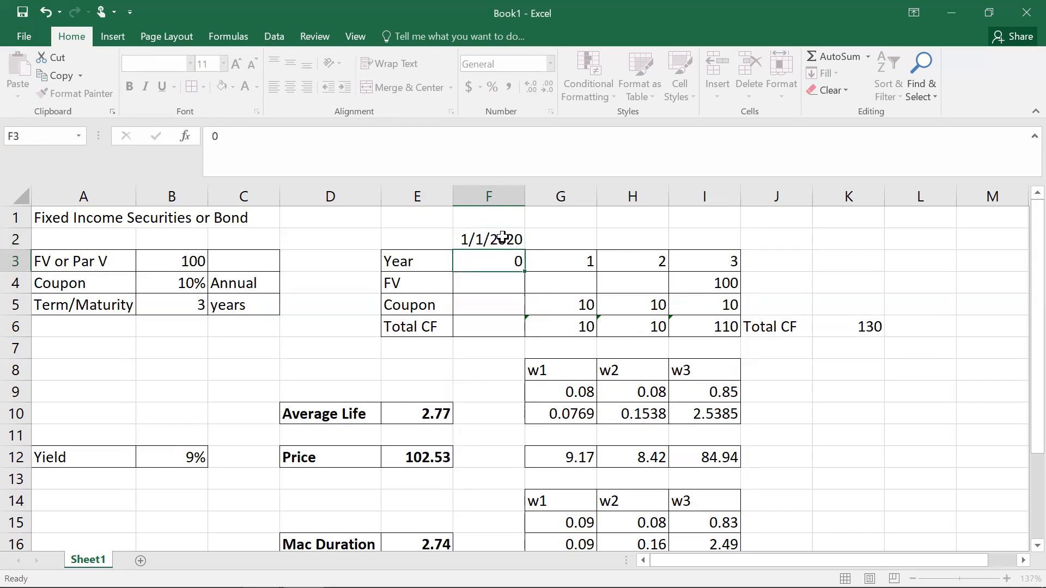
Step: Set G2 to =F2+365 and fill it across to I2 for the yearly dates
click(559, 235)
text(=)
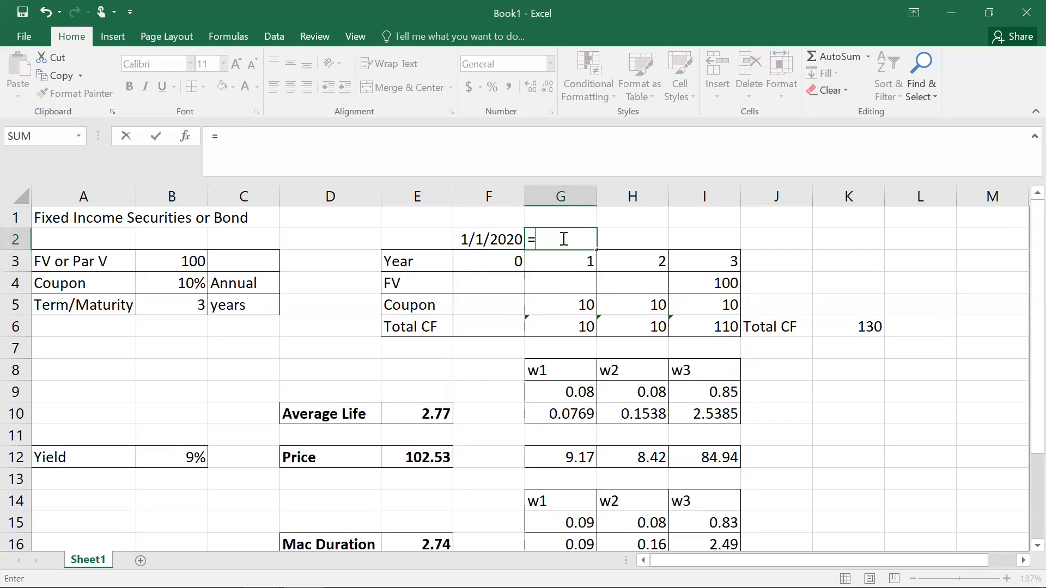
click(500, 238)
text(+365)
key(Return)
click(590, 237)
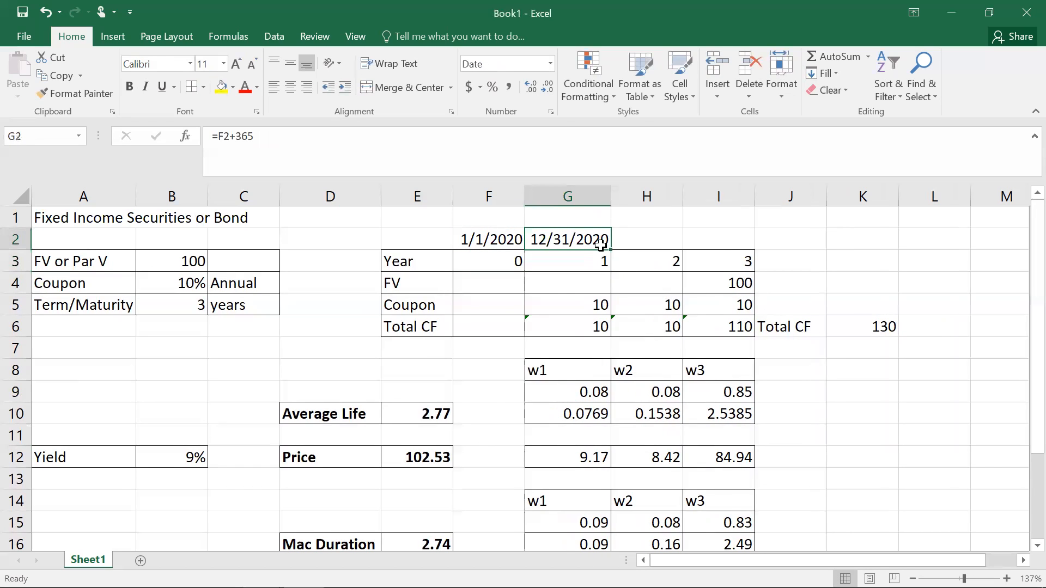
drag(611, 249, 751, 245)
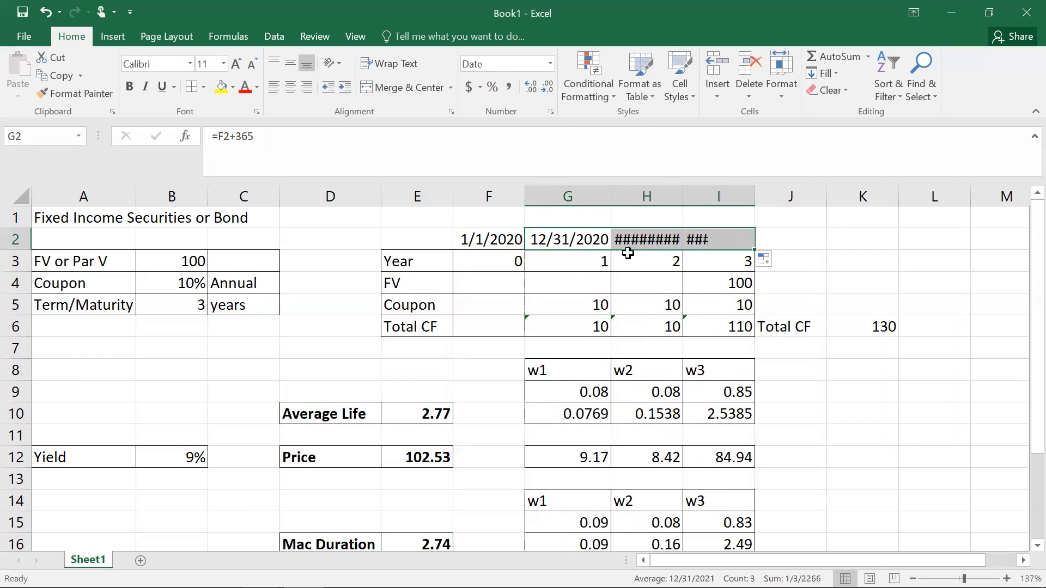
Step: Autofit the widths of columns H and I to fit the dates
click(790, 229)
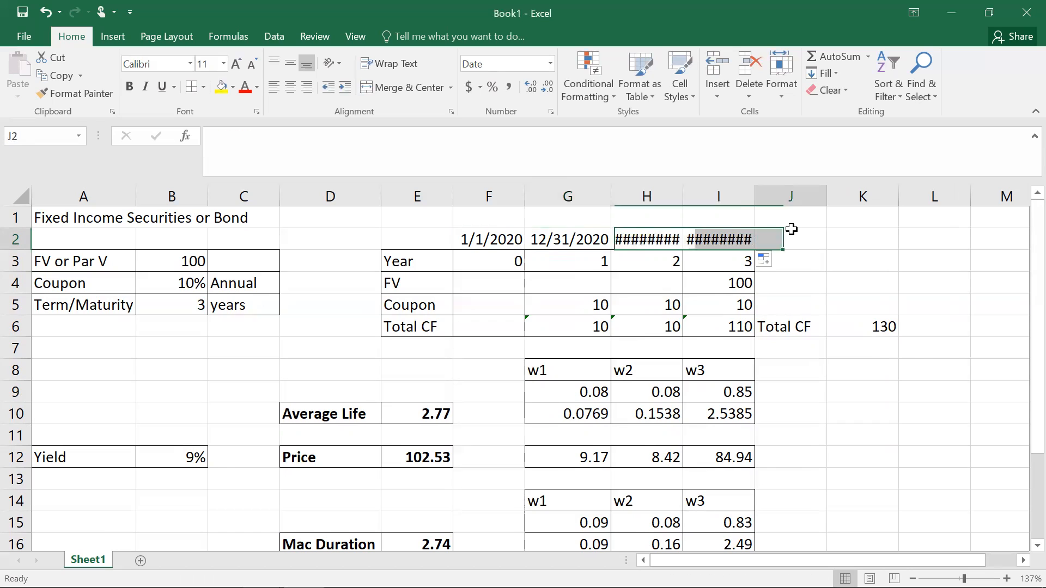
double_click(683, 200)
double_click(767, 202)
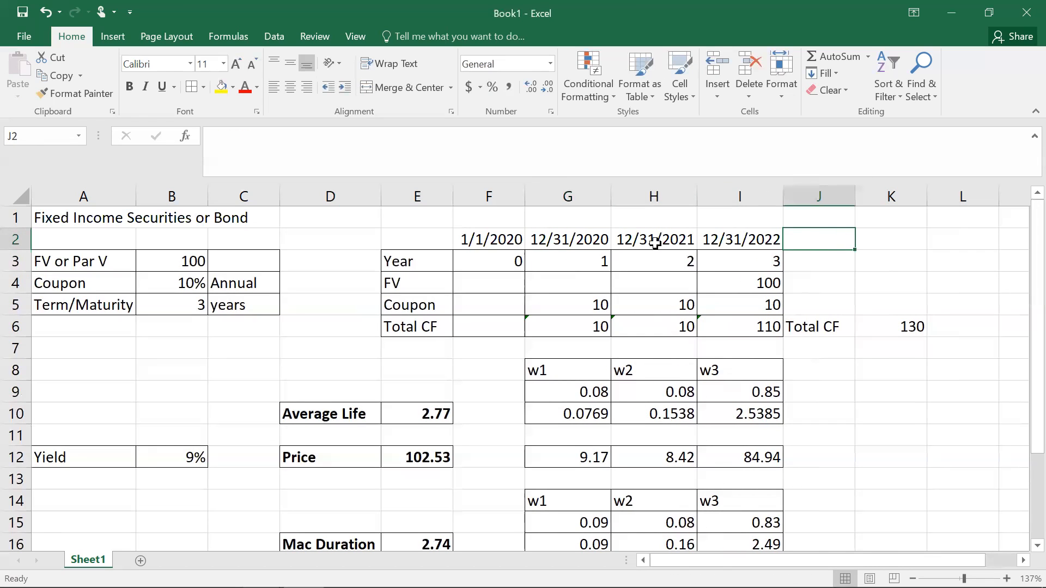
click(478, 241)
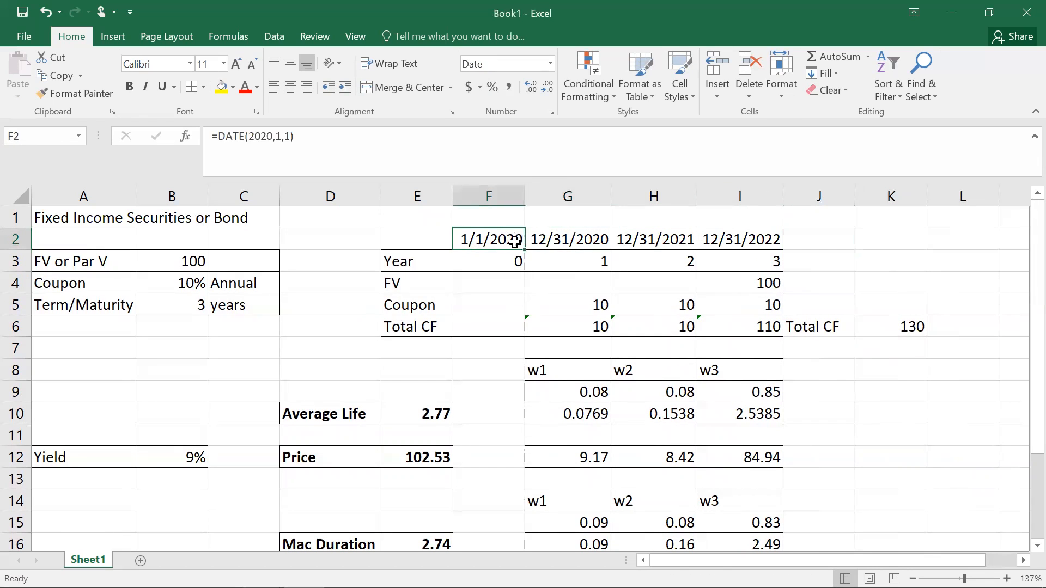
click(566, 241)
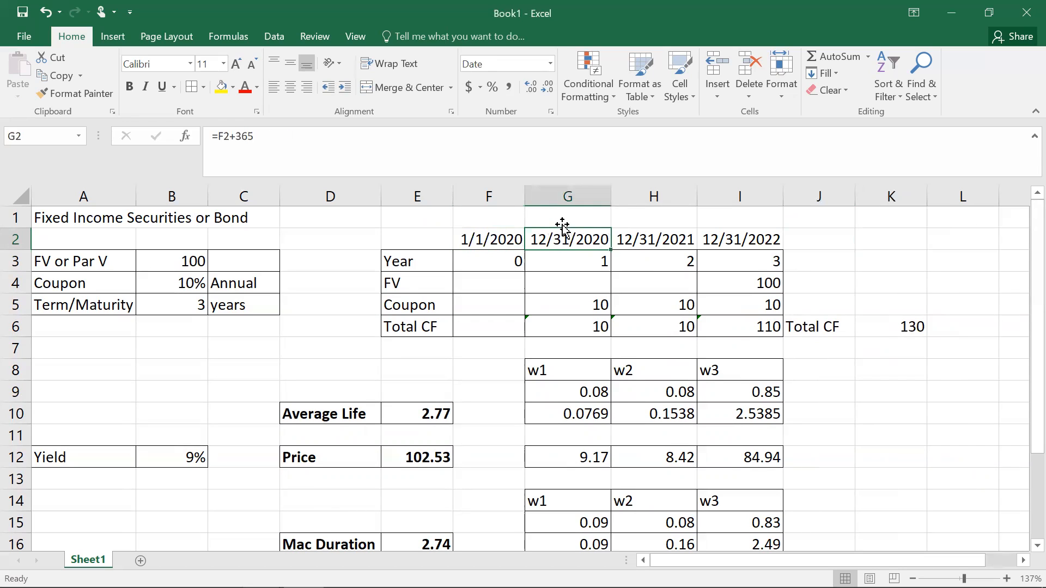
Step: Label the date cells F1 through I1 with mmdd
click(562, 218)
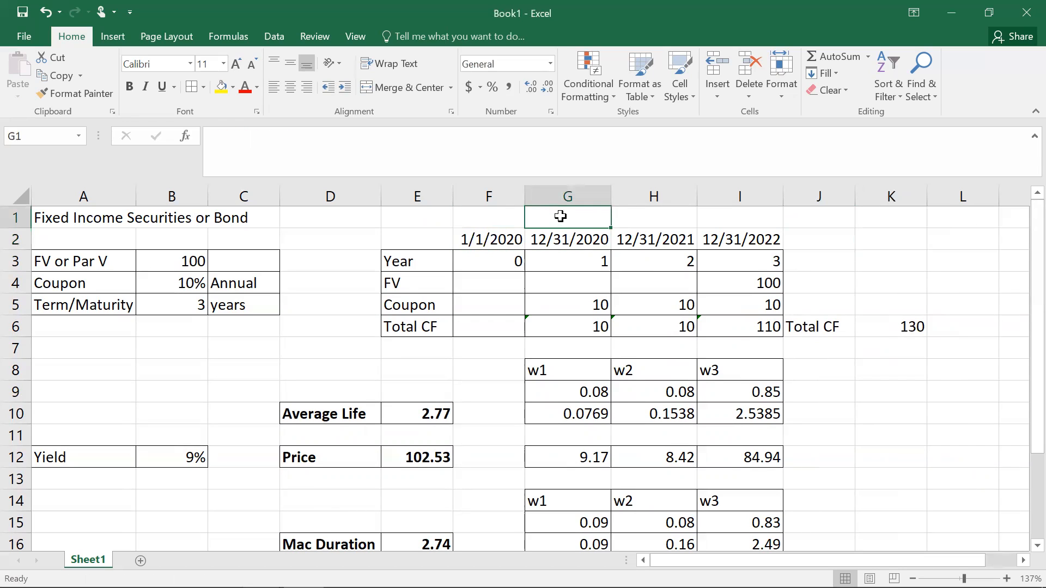
text(mmdd)
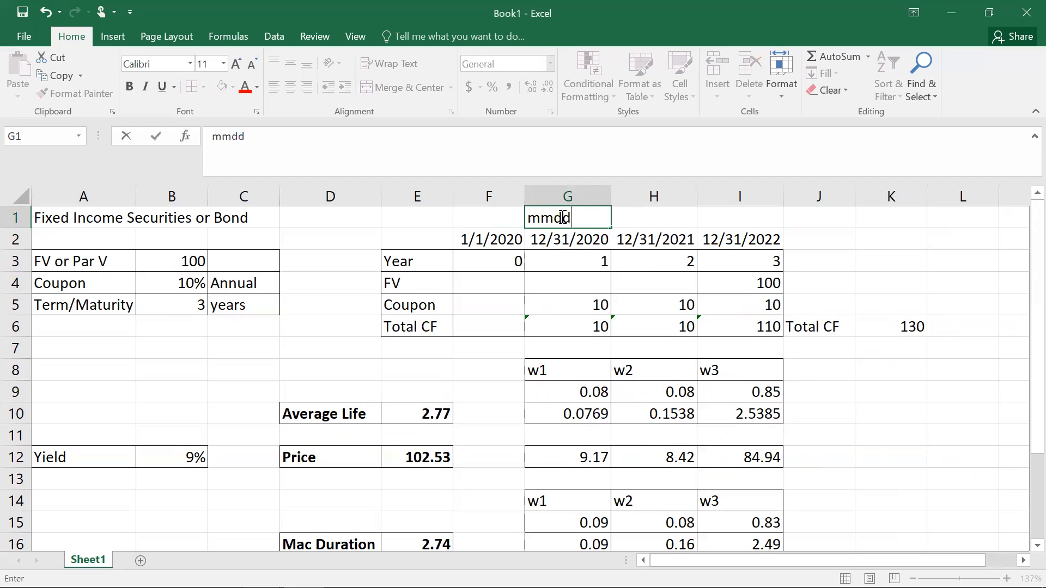
key(Tab)
text(mmdd)
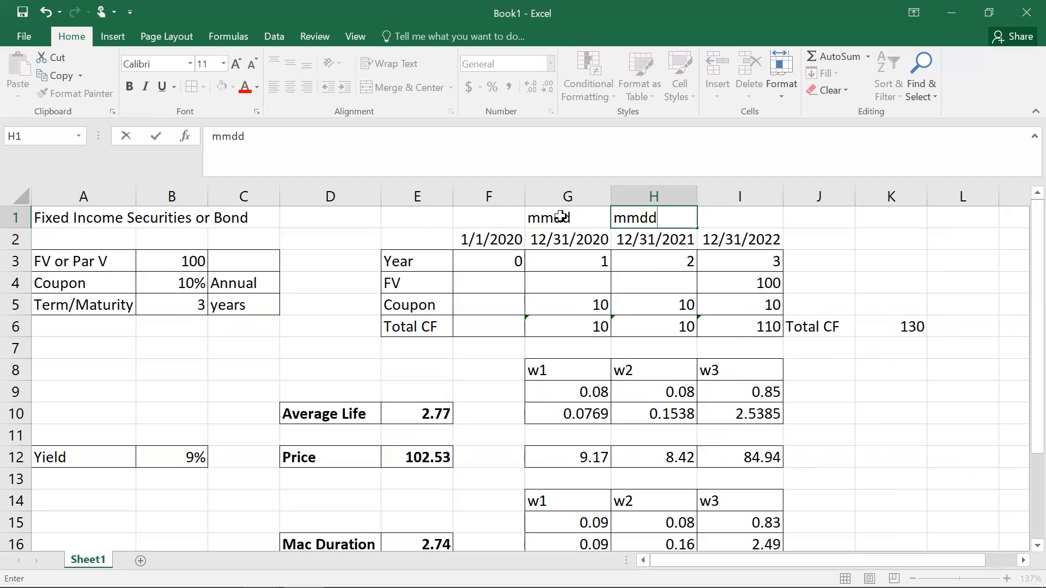
key(Tab)
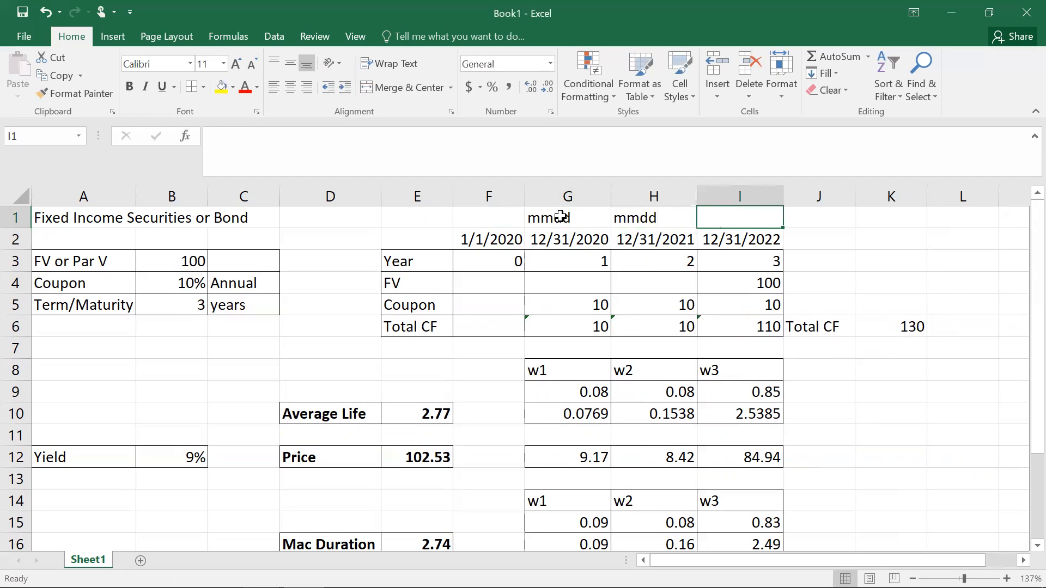
text(mmdd)
click(866, 240)
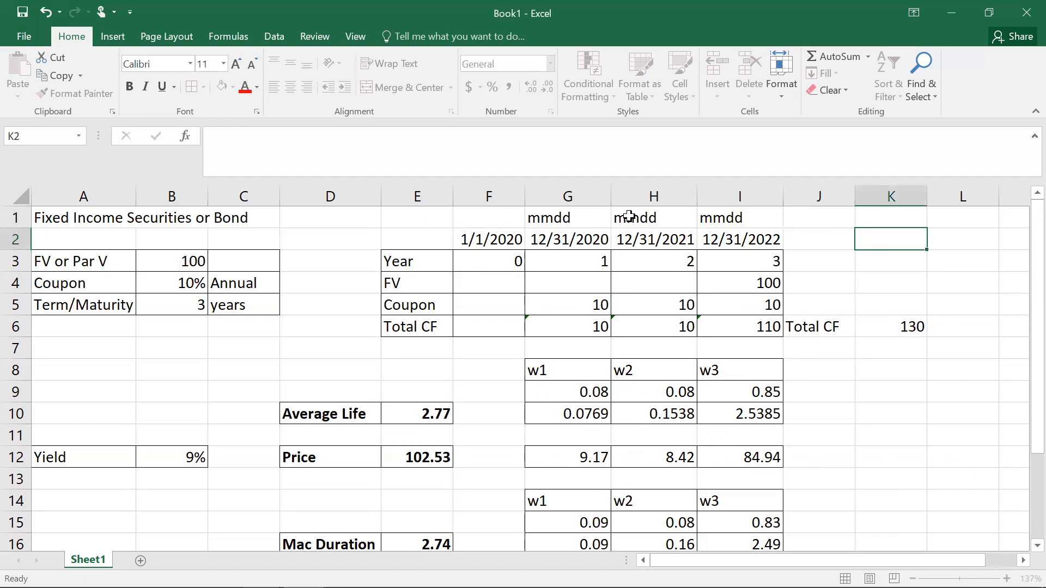
click(498, 216)
text(mmdd)
click(932, 268)
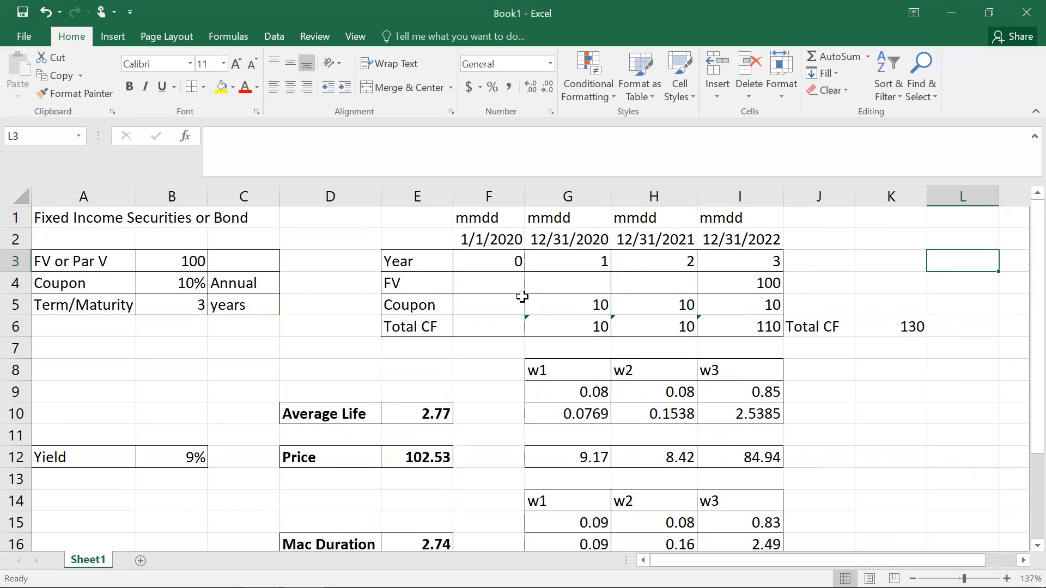
Step: Enter the heading Excel in K1
click(883, 239)
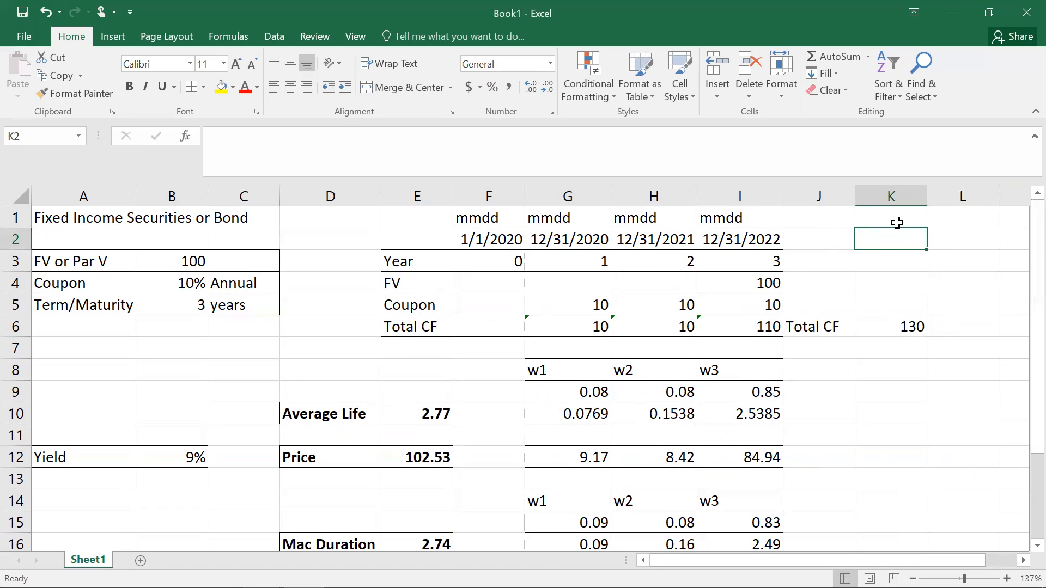
click(897, 219)
text(Excel)
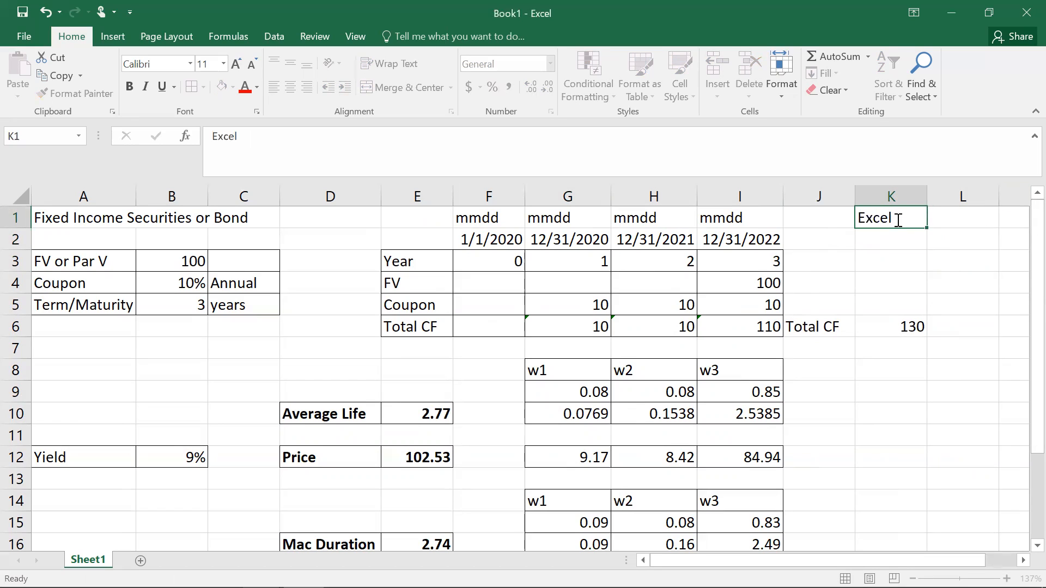
key(Return)
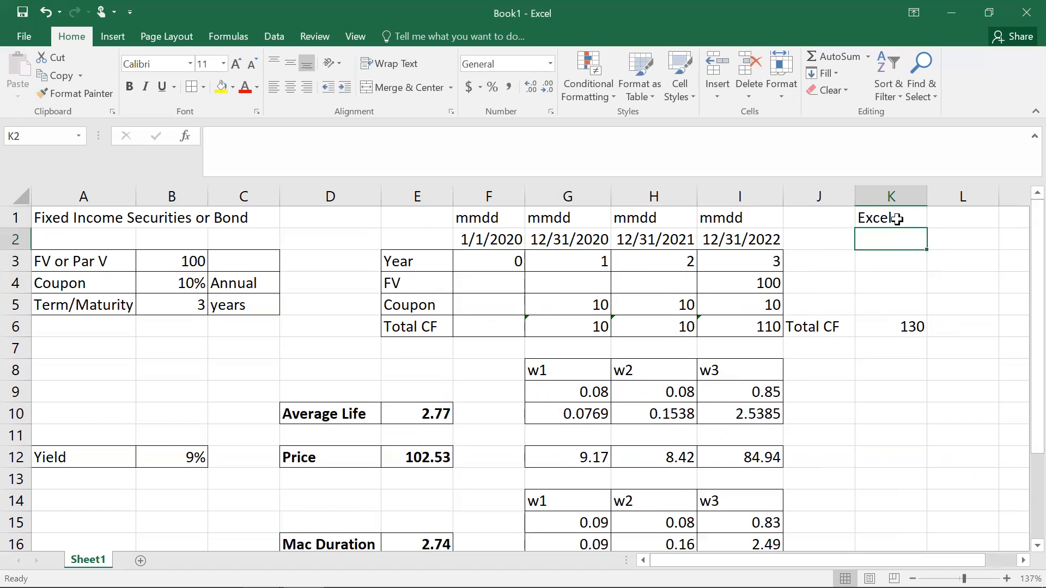
Step: Start an MDURATION formula in K2
text(=m)
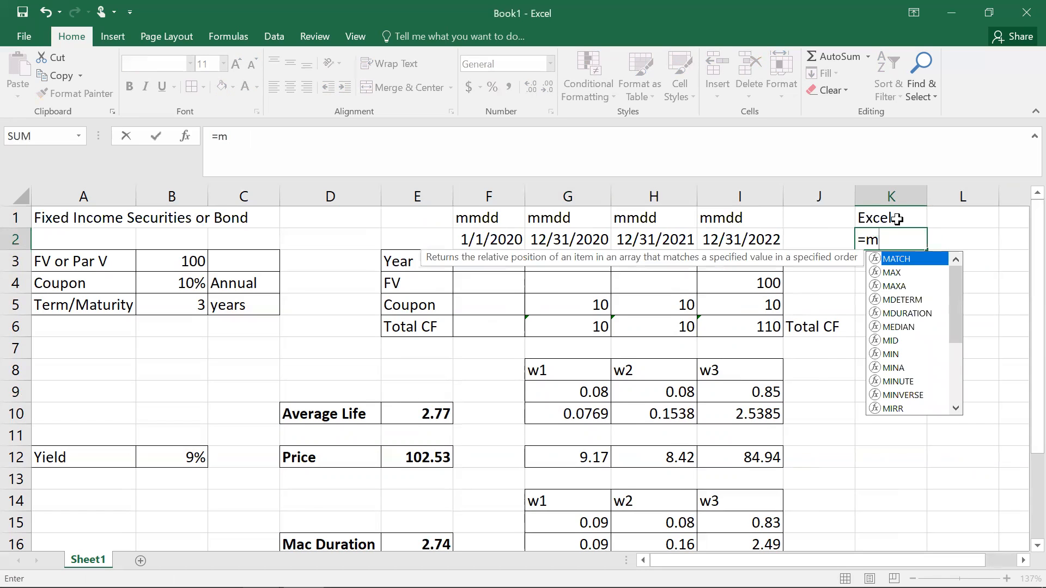
double_click(907, 313)
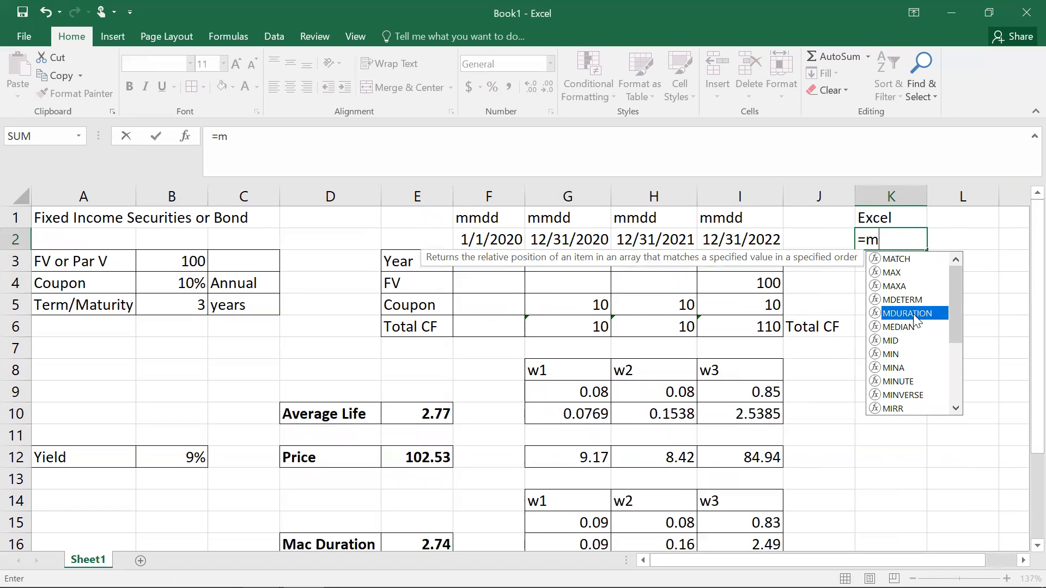
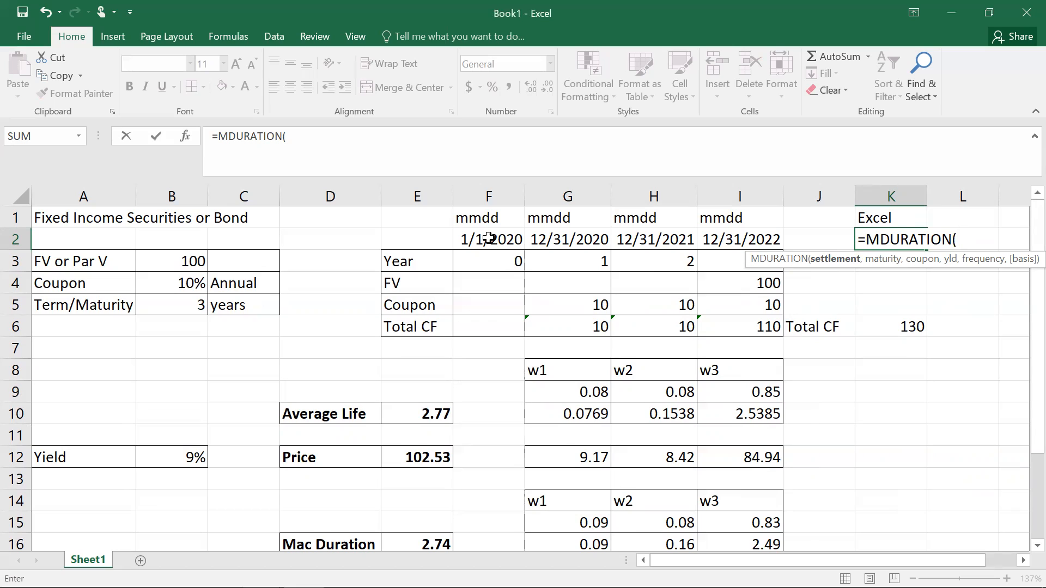
Step: Complete the MDURATION formula in K2 with settlement F2, maturity I2, coupon B4, yield B12 and frequency 1
click(489, 239)
text(,)
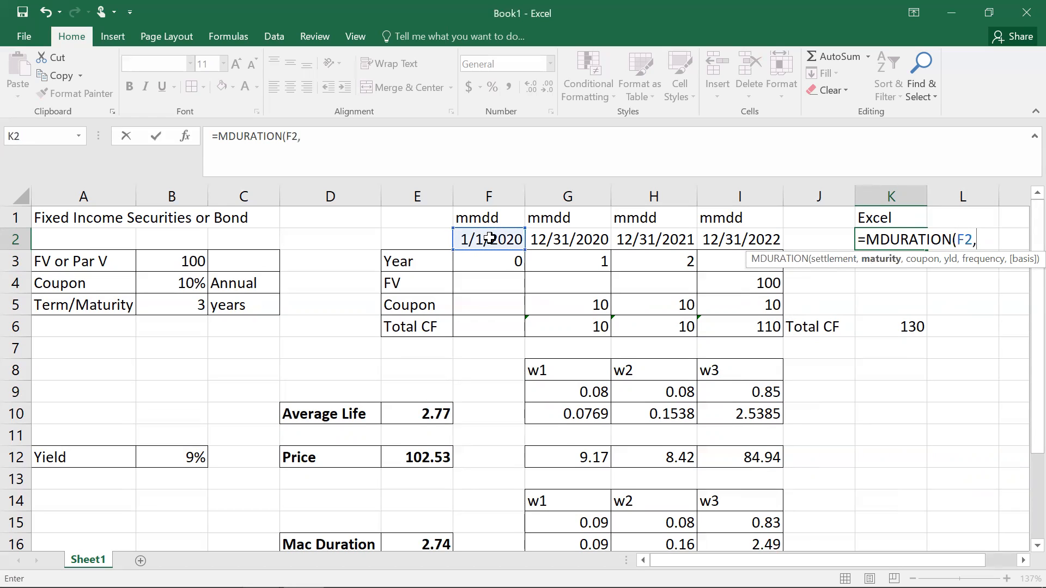
click(738, 239)
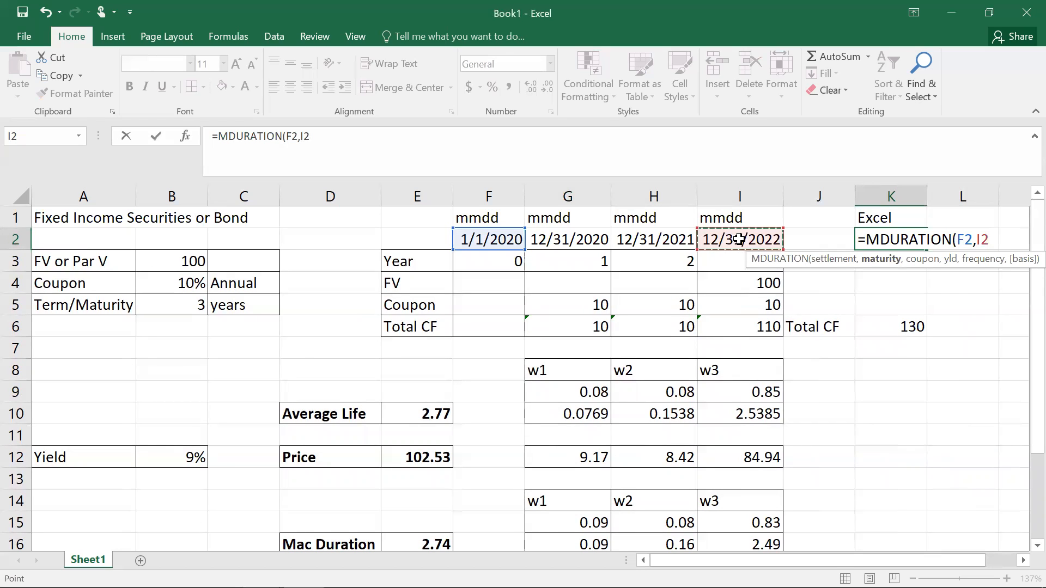
text(,)
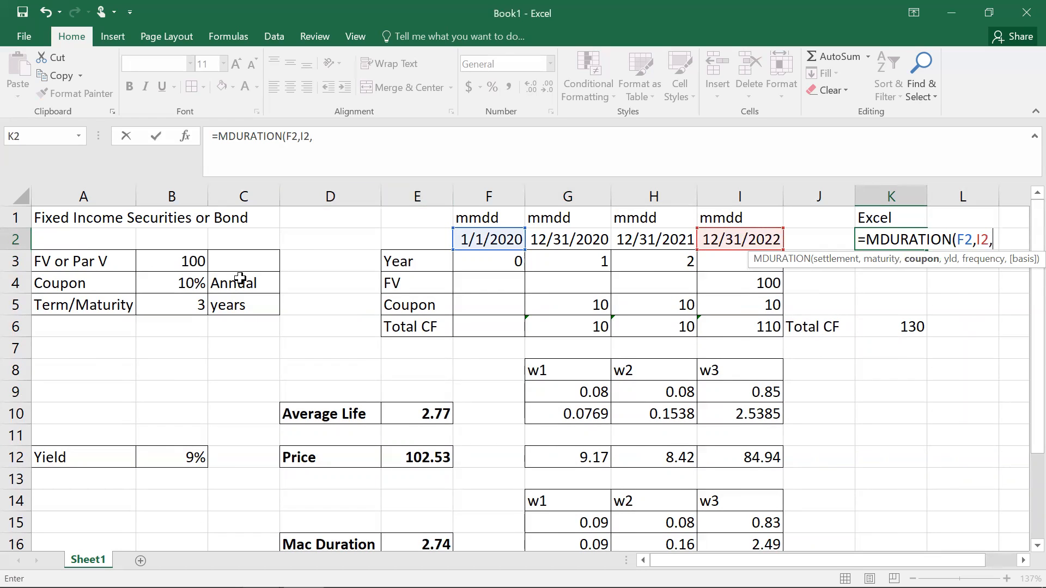
click(191, 282)
text(,)
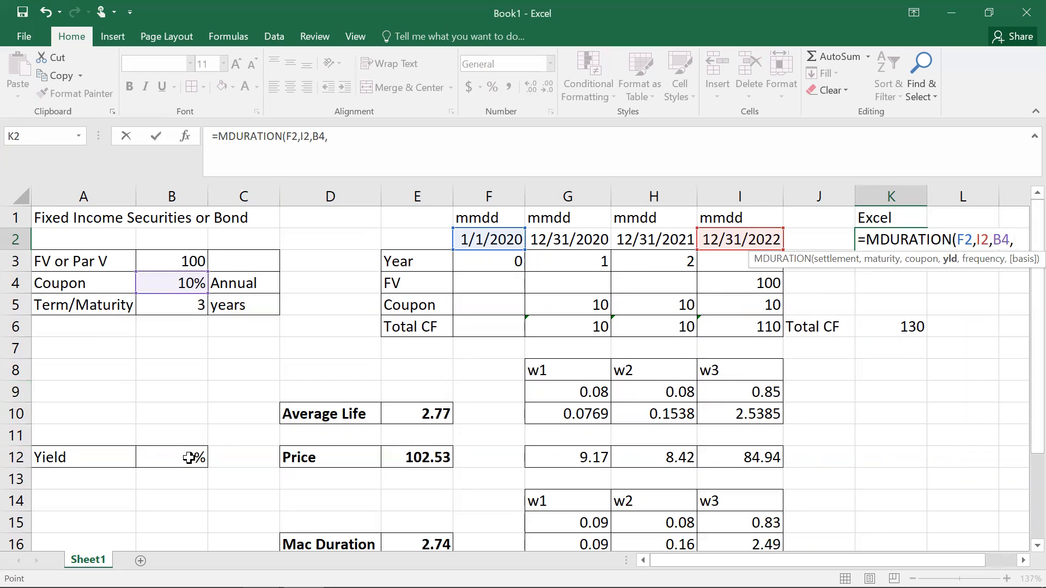
click(188, 458)
text(,)
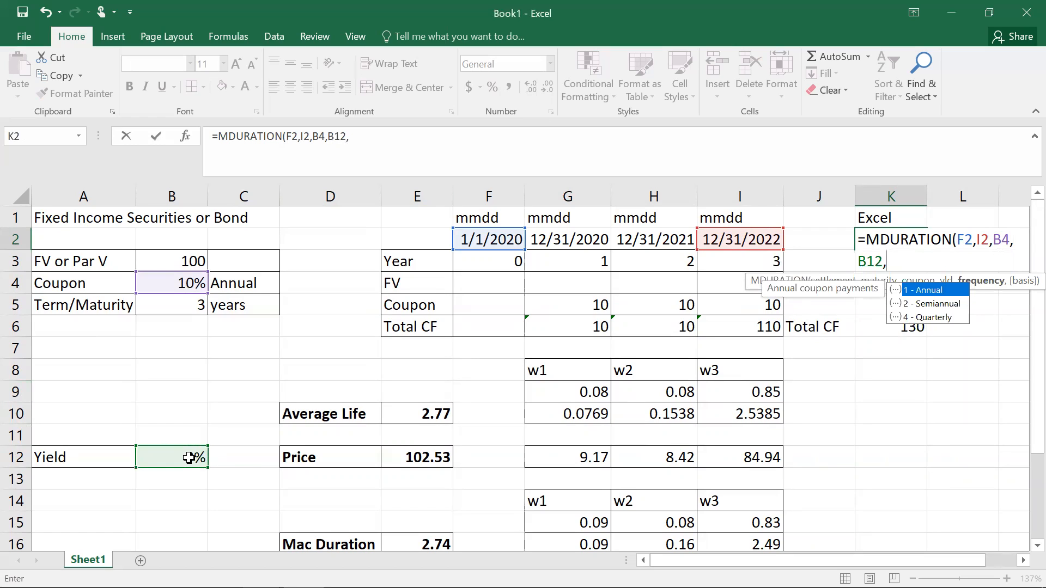
text(1))
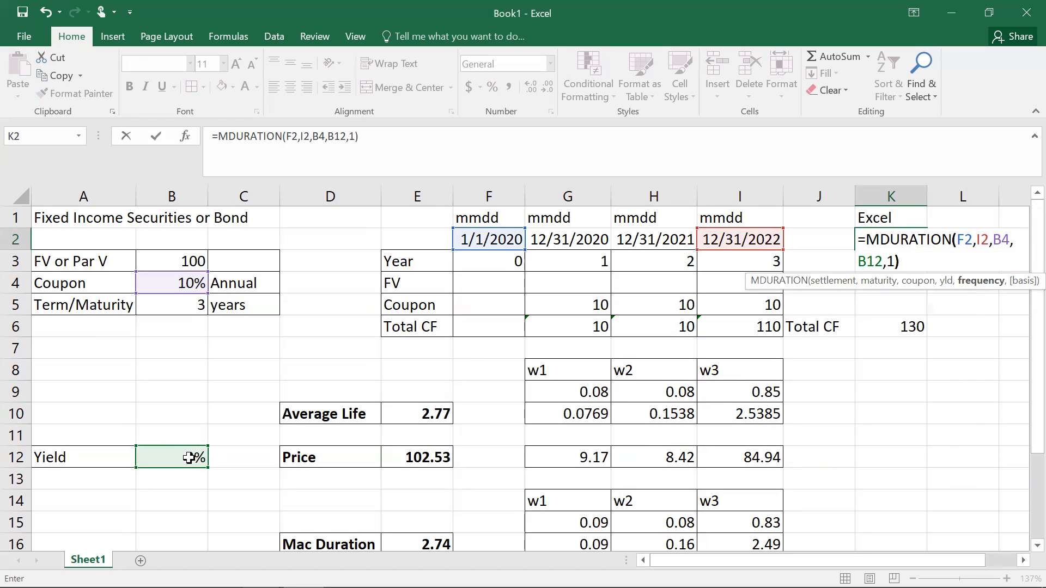
key(Return)
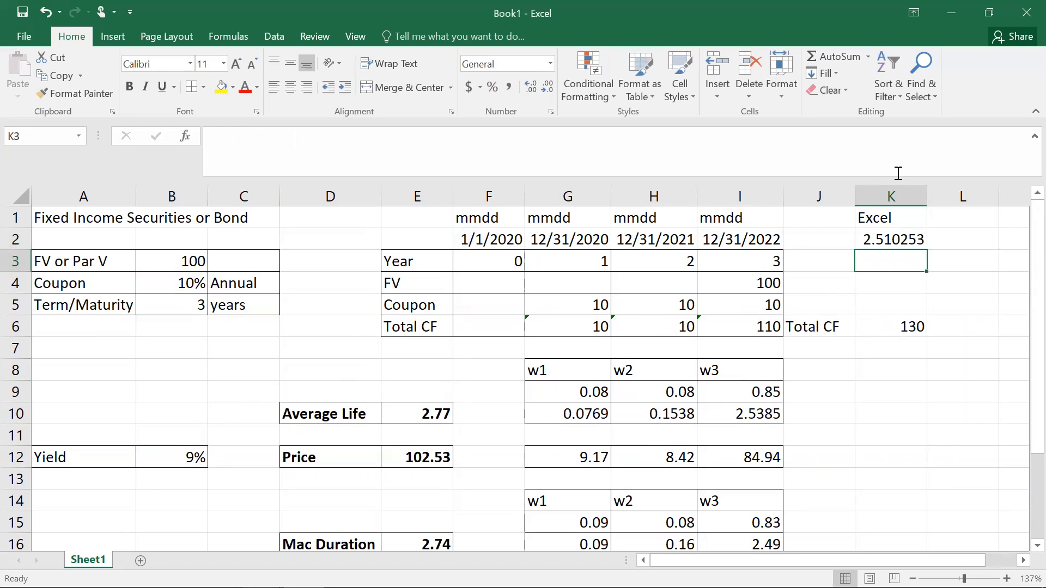
Step: Bold the MDURATION result in K2, then copy K1:K2 and paste them as values into E19:E20
click(883, 239)
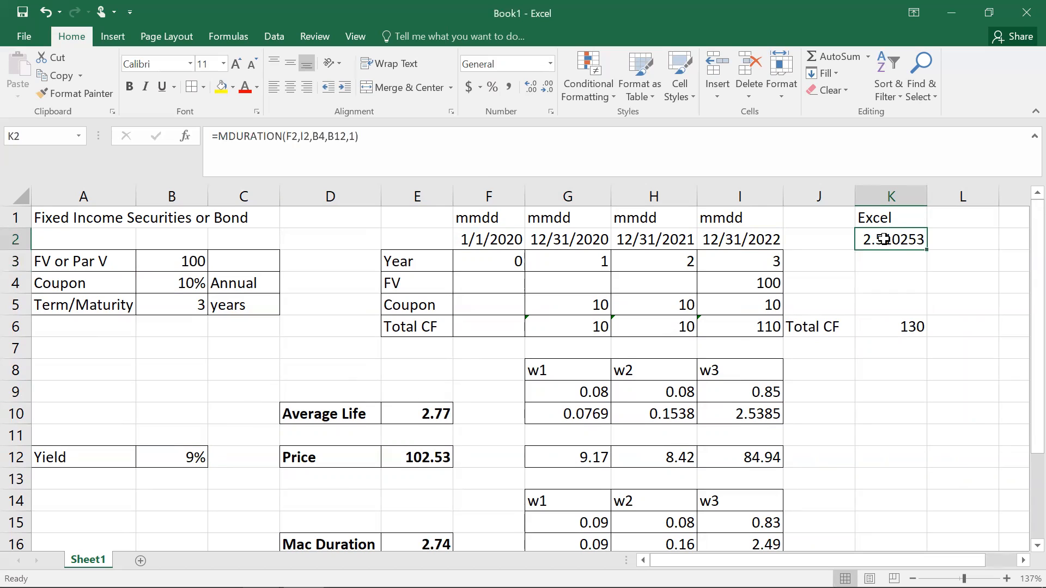
click(130, 85)
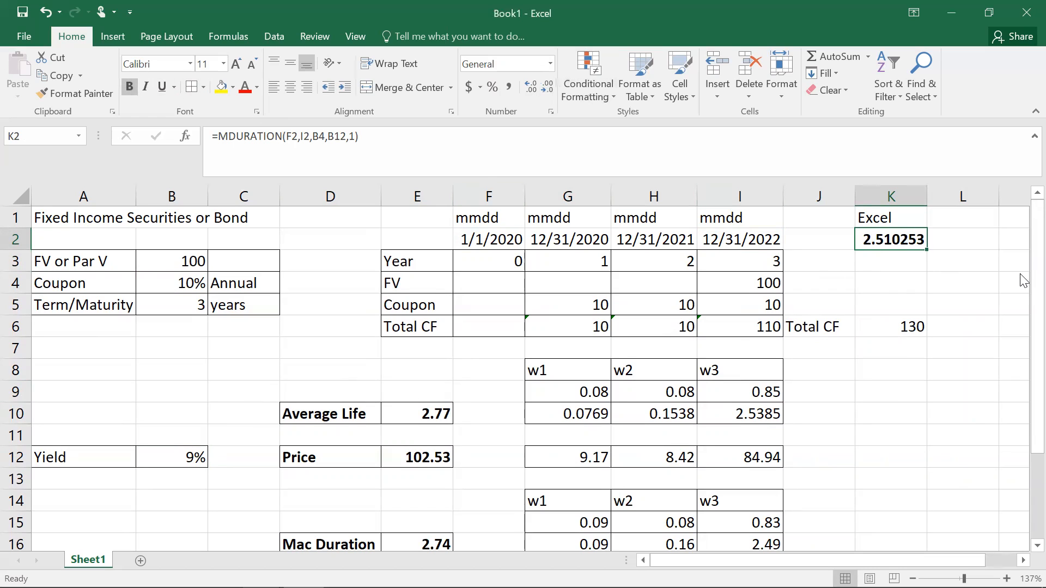
drag(884, 218, 887, 237)
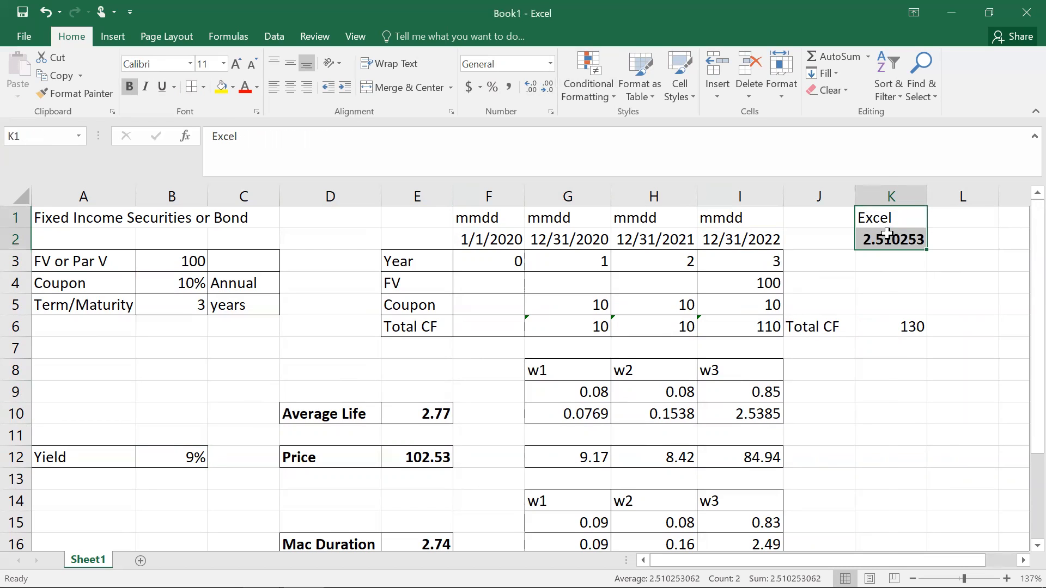
right_click(887, 238)
click(787, 261)
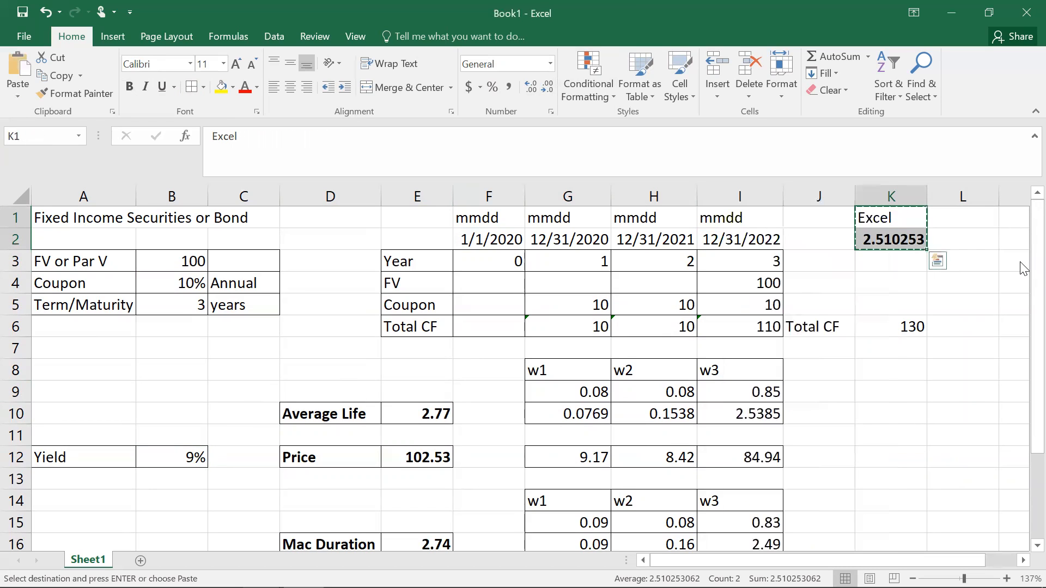
drag(1024, 275, 1021, 461)
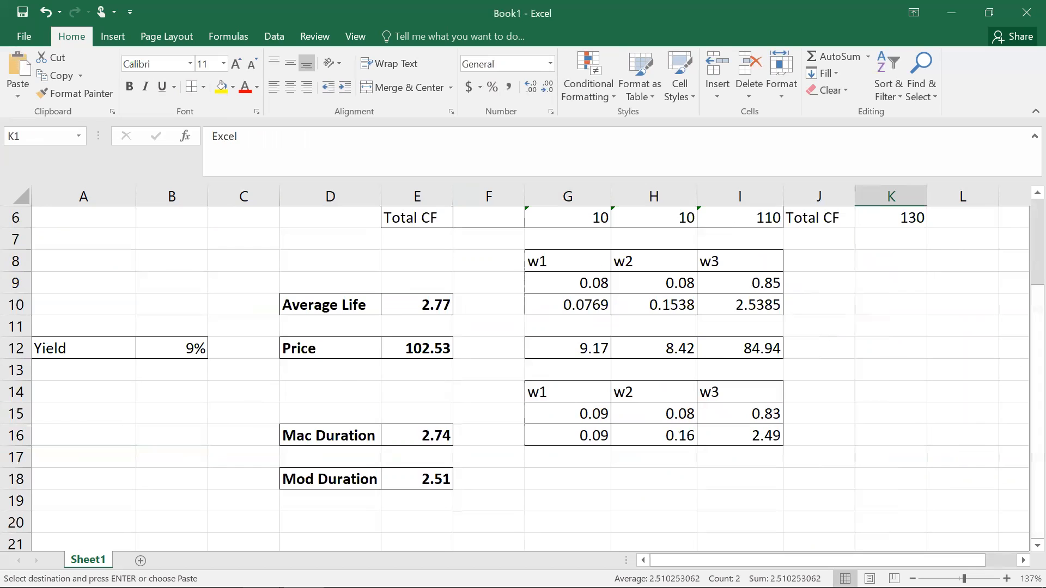
click(346, 501)
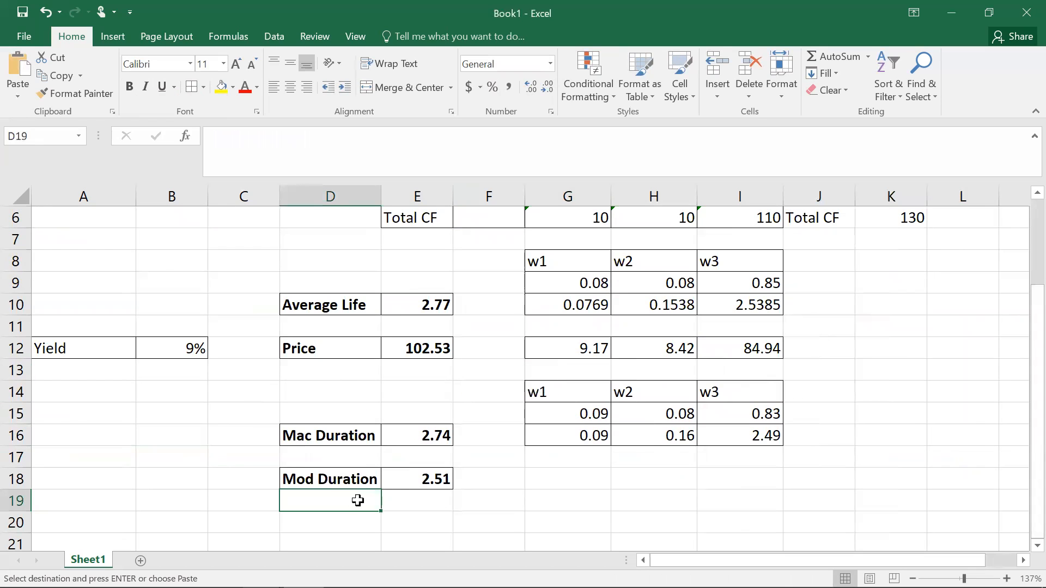
click(410, 500)
right_click(411, 500)
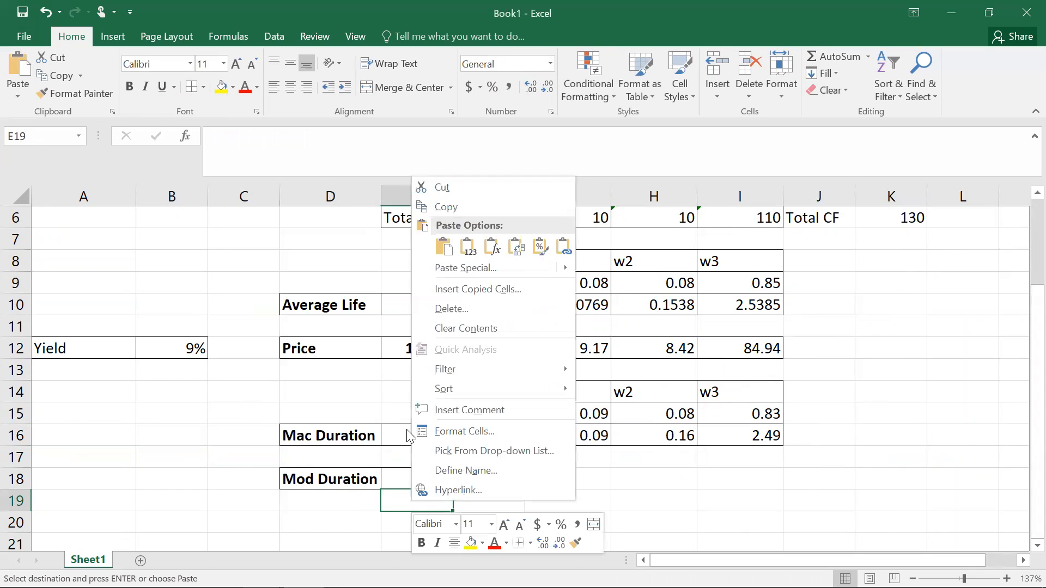
click(462, 246)
click(401, 504)
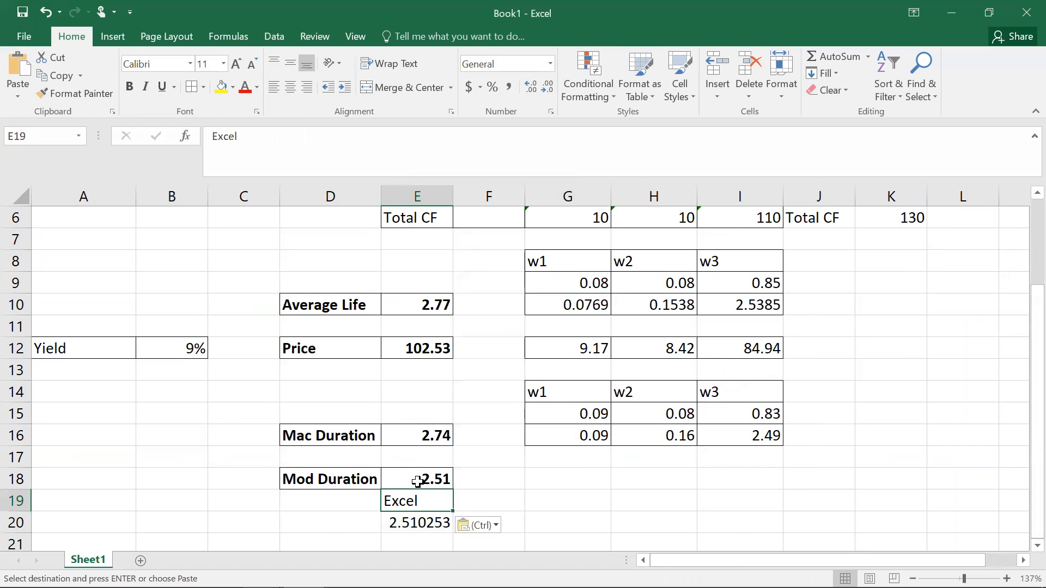
Step: Show four decimal places for the modified duration in E18 and the Excel result in E20
click(418, 478)
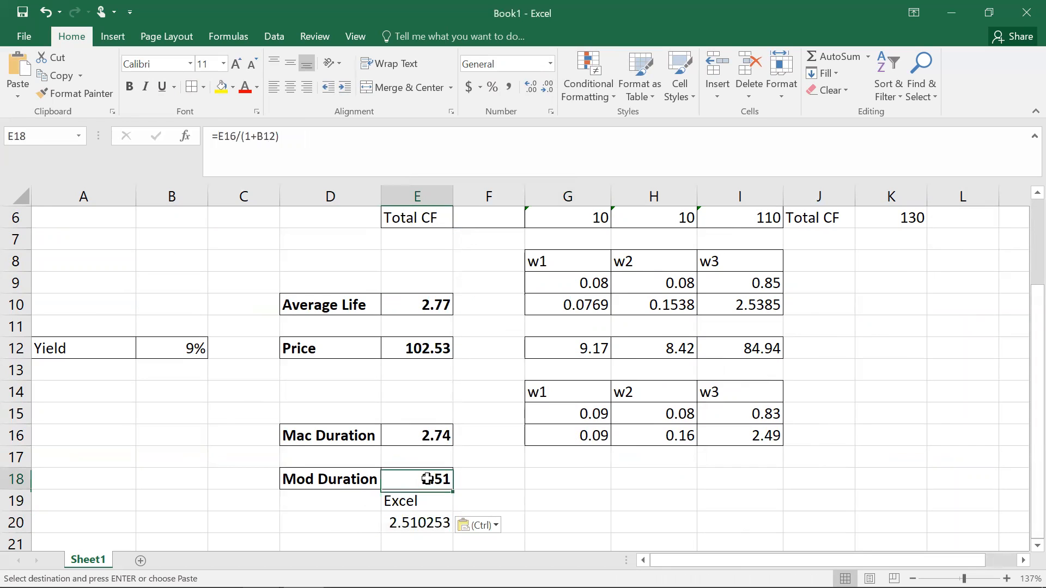
click(531, 85)
click(531, 85)
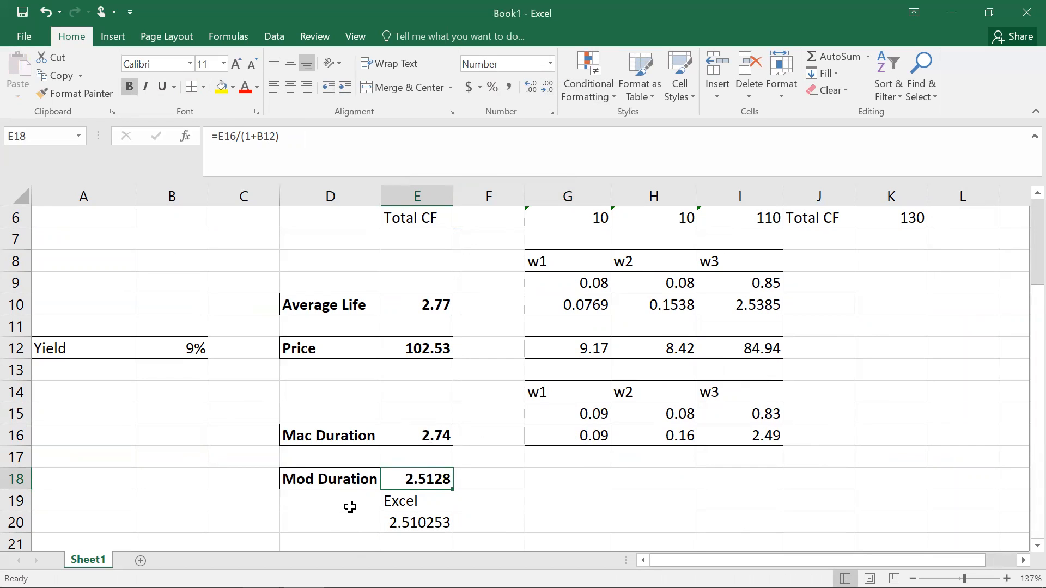
click(409, 521)
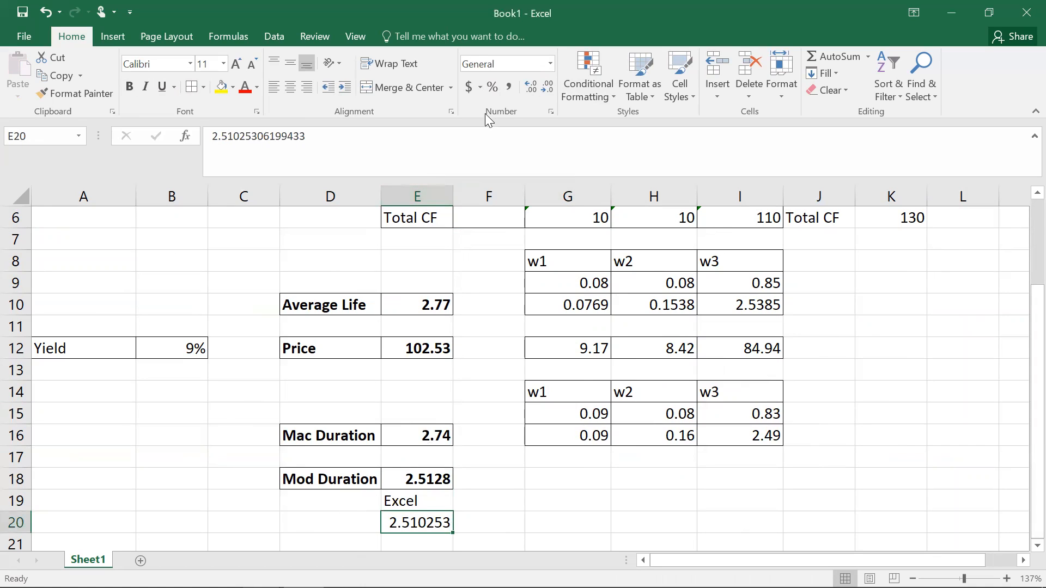
click(546, 89)
click(546, 90)
Step: Label cell D20 as Mod Duration (Excel)
click(337, 521)
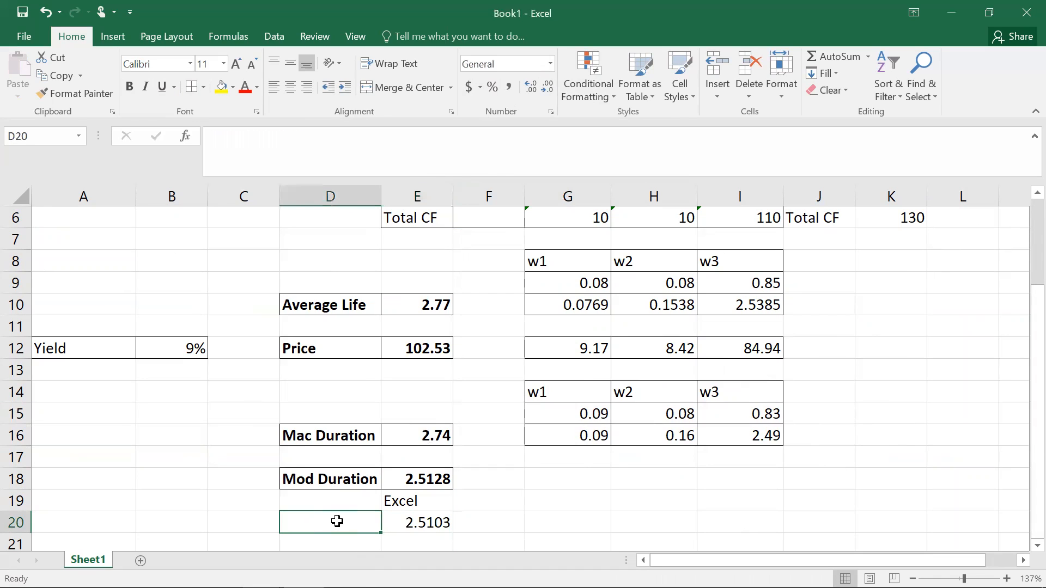
text(Mod )
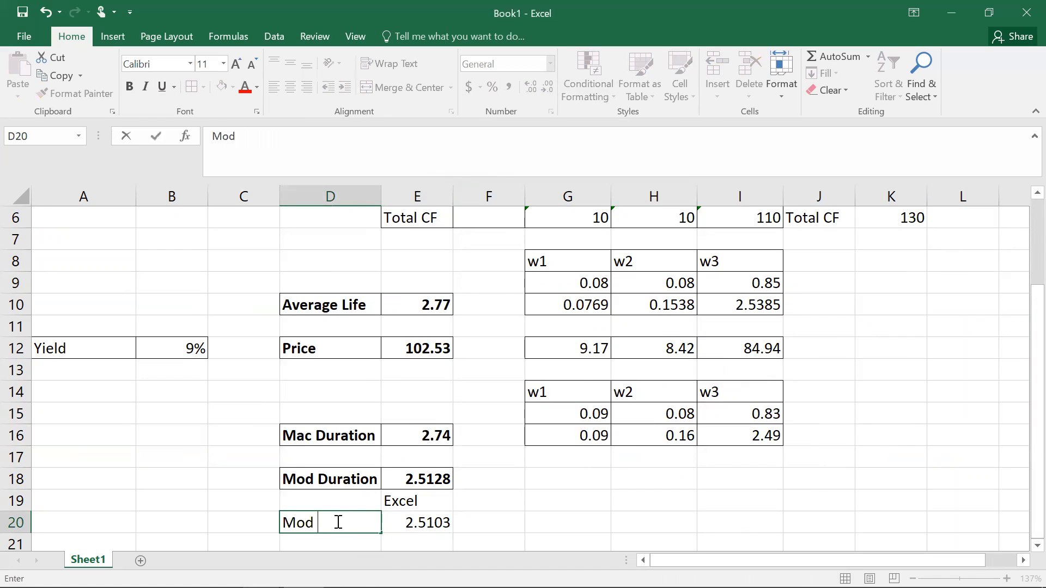
text(Duration)
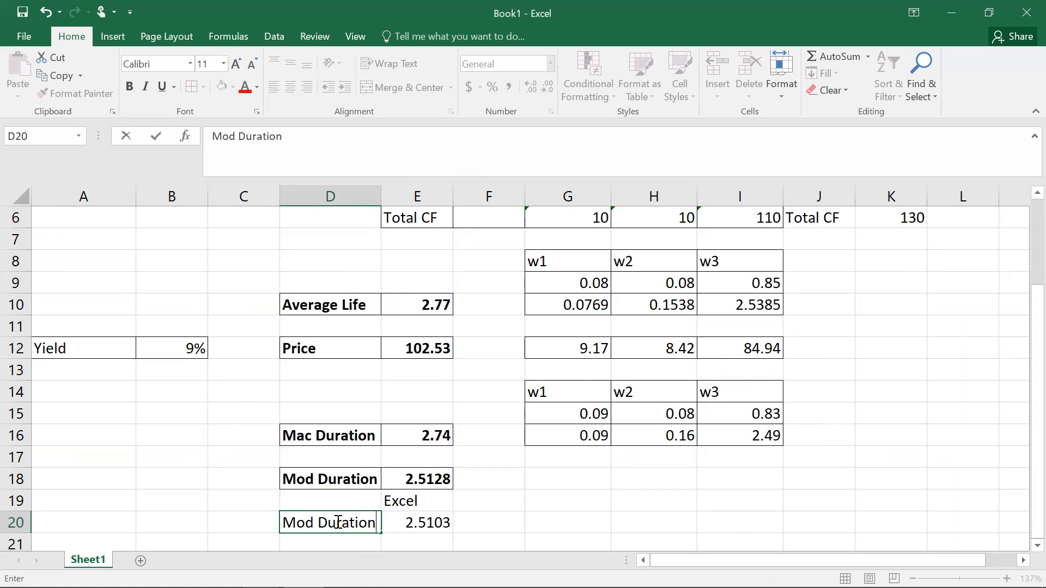
text( (Excel))
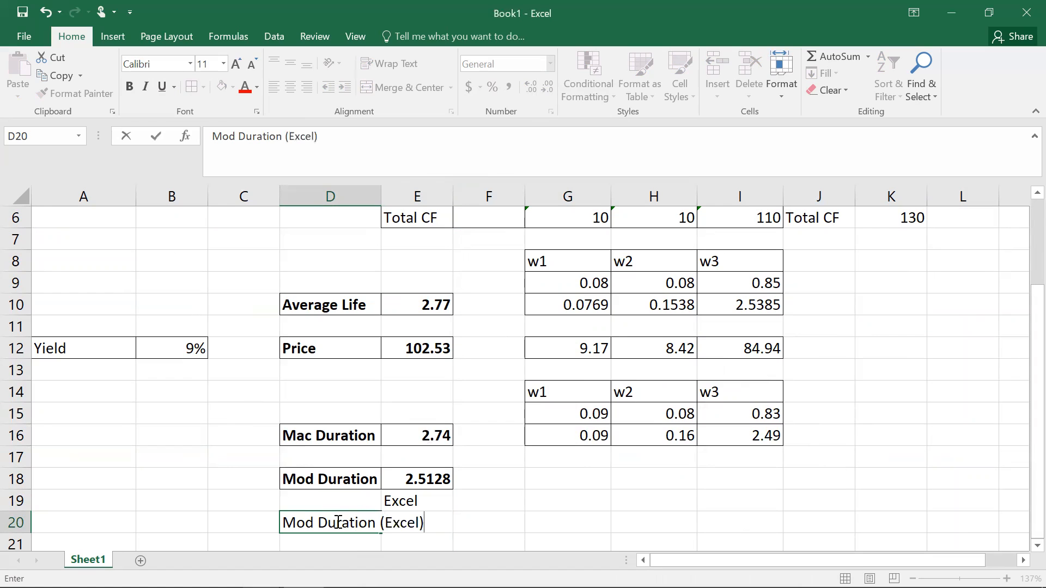
key(Return)
Step: Widen column D to fit the label and clear the Excel heading from E19
drag(381, 196, 444, 196)
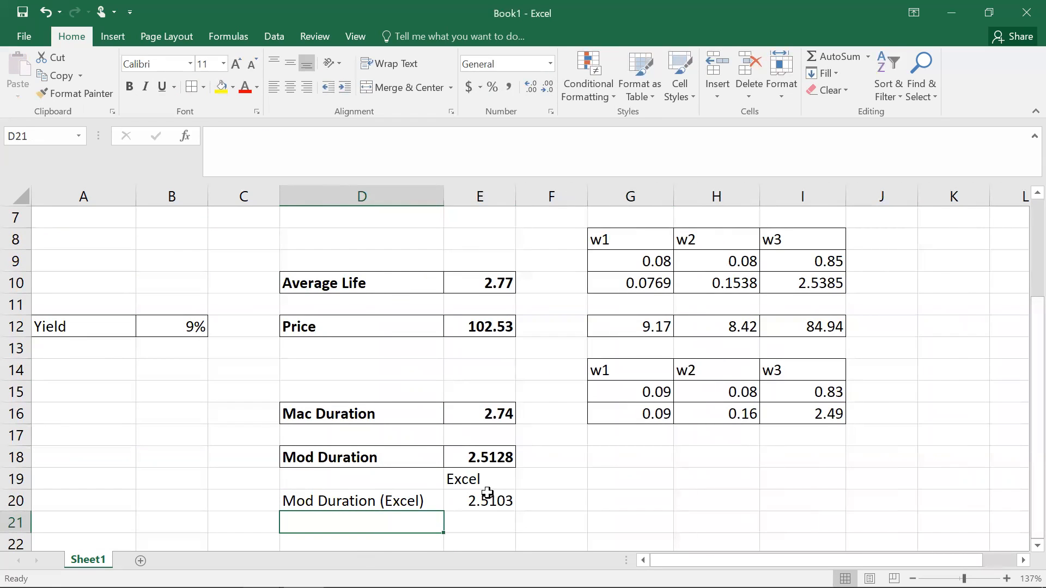
click(480, 478)
key(Delete)
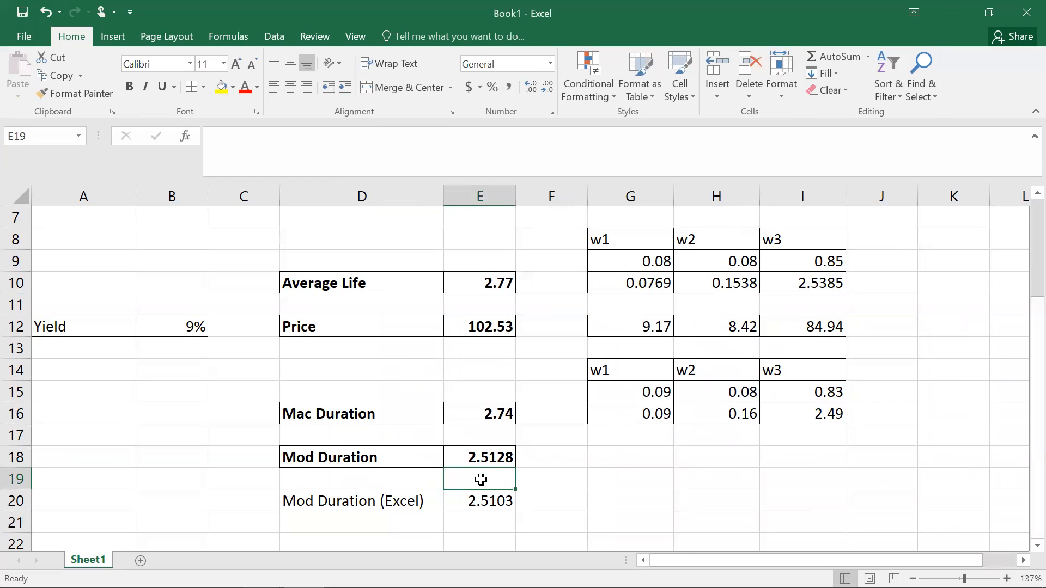
Step: Put a border around D20:E20 and make the row bold
drag(370, 500, 486, 494)
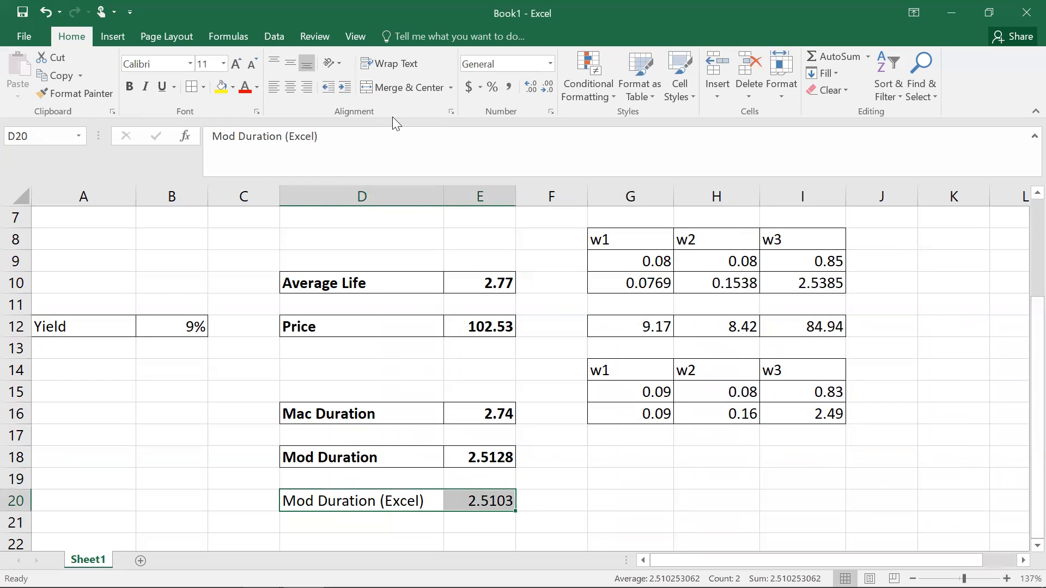
click(637, 501)
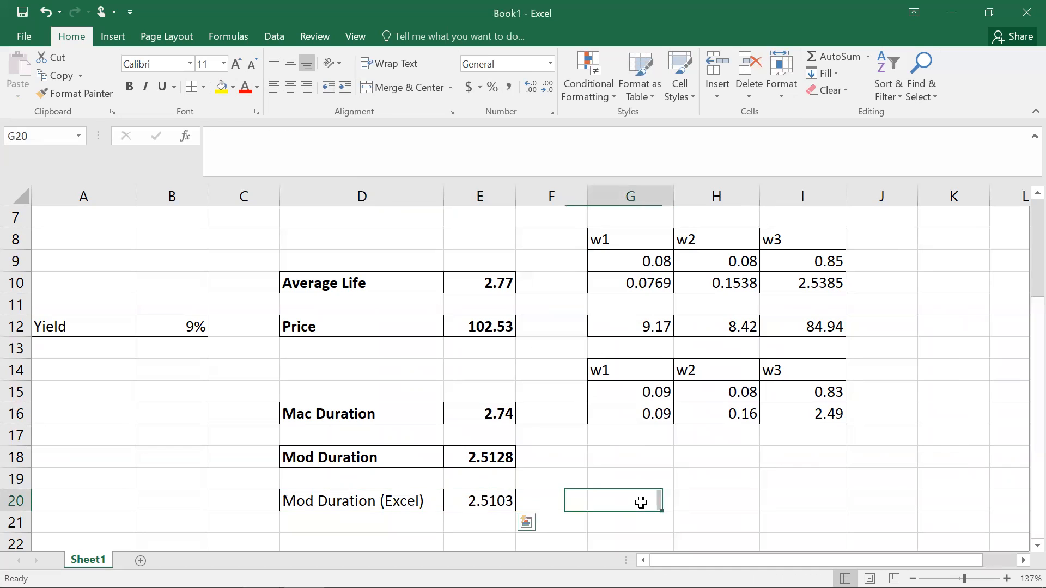
drag(397, 497, 479, 499)
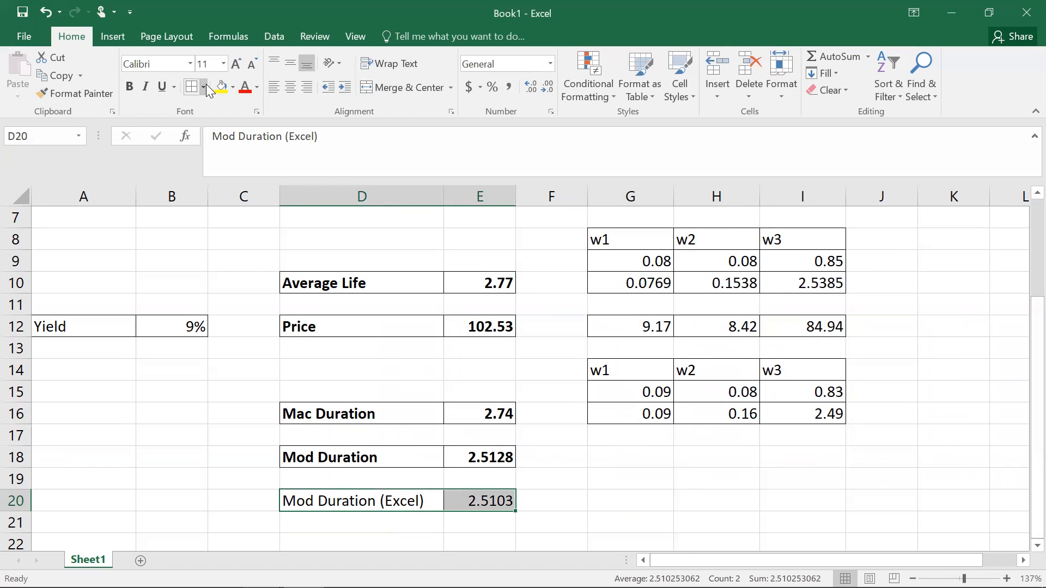
click(129, 86)
click(630, 498)
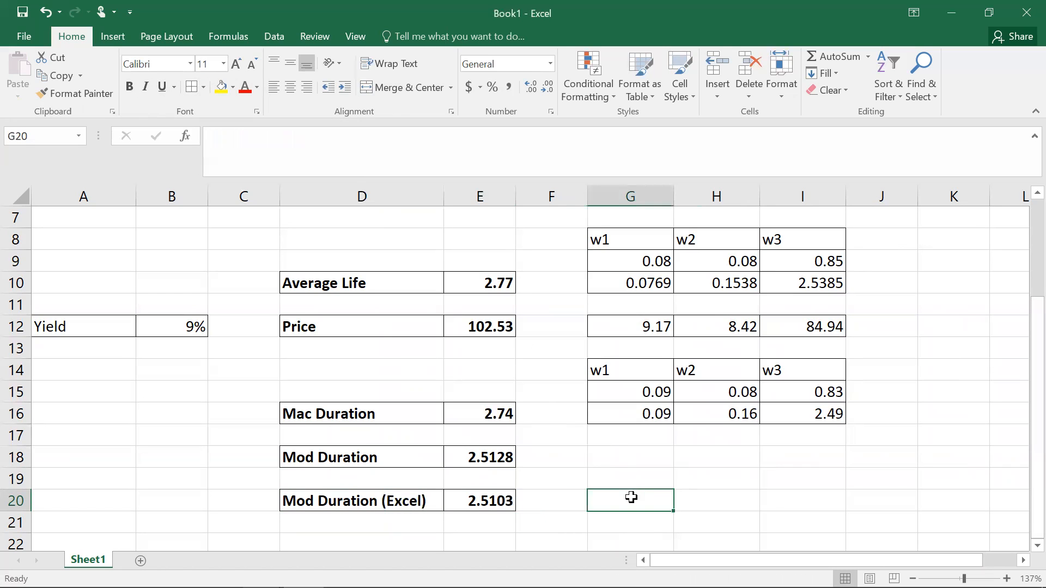
Step: Enter the heading Convexity in G20
text(Convex)
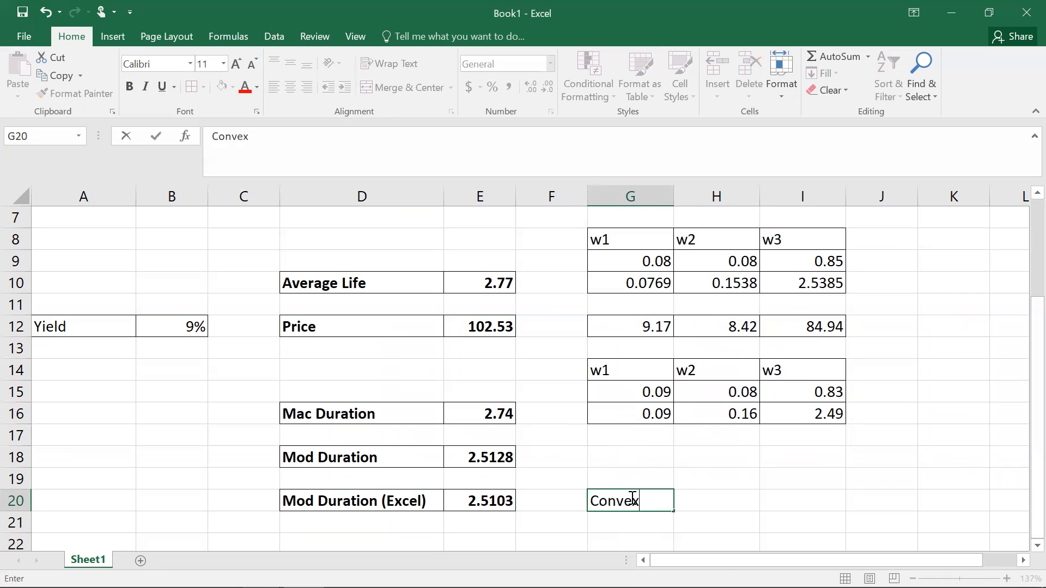
text(ity)
click(728, 500)
click(641, 504)
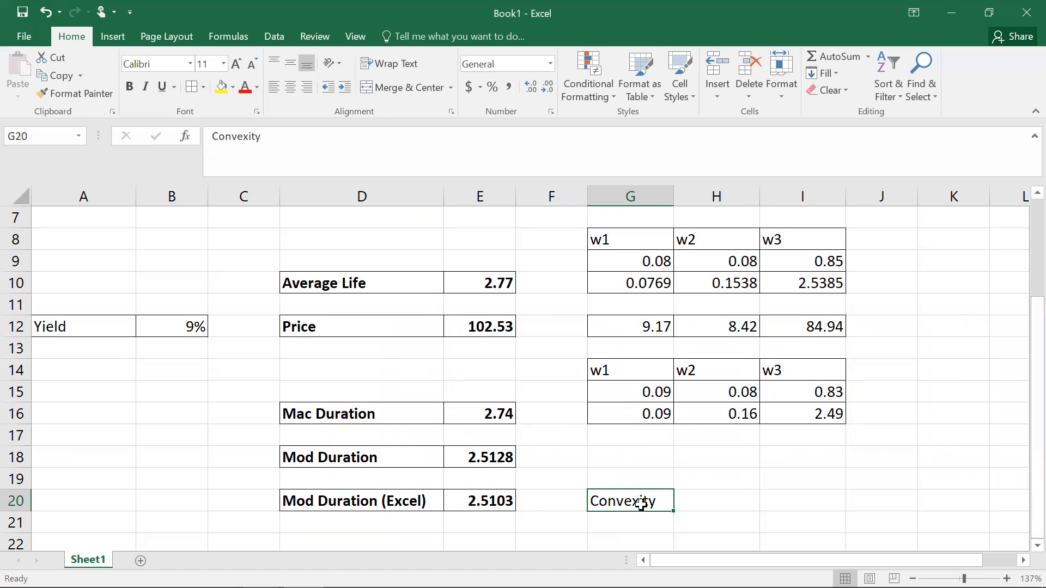
Step: Rename the D18 label to Mod Duration (Derived)
click(375, 456)
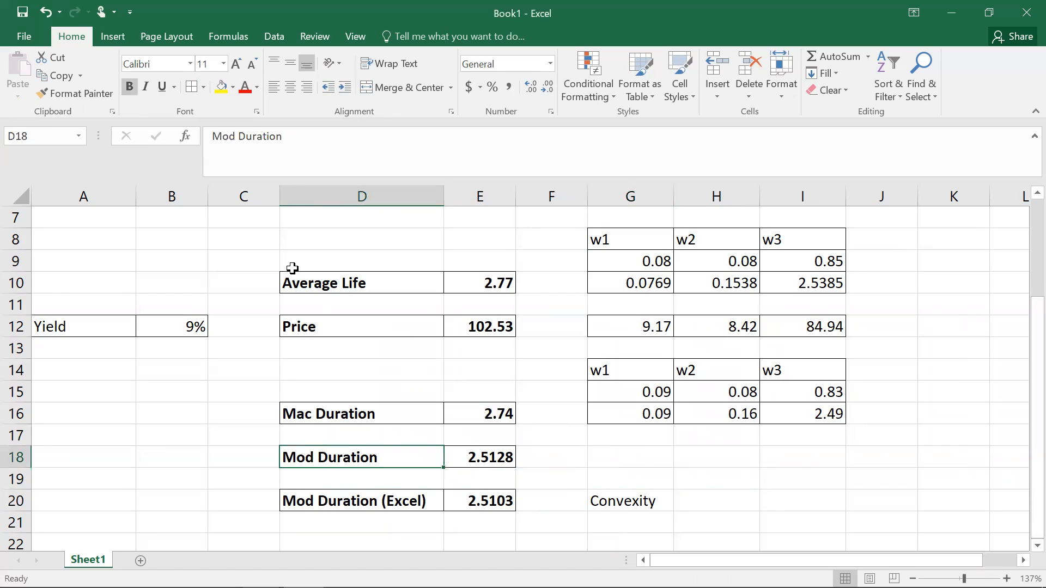
click(291, 146)
text(()
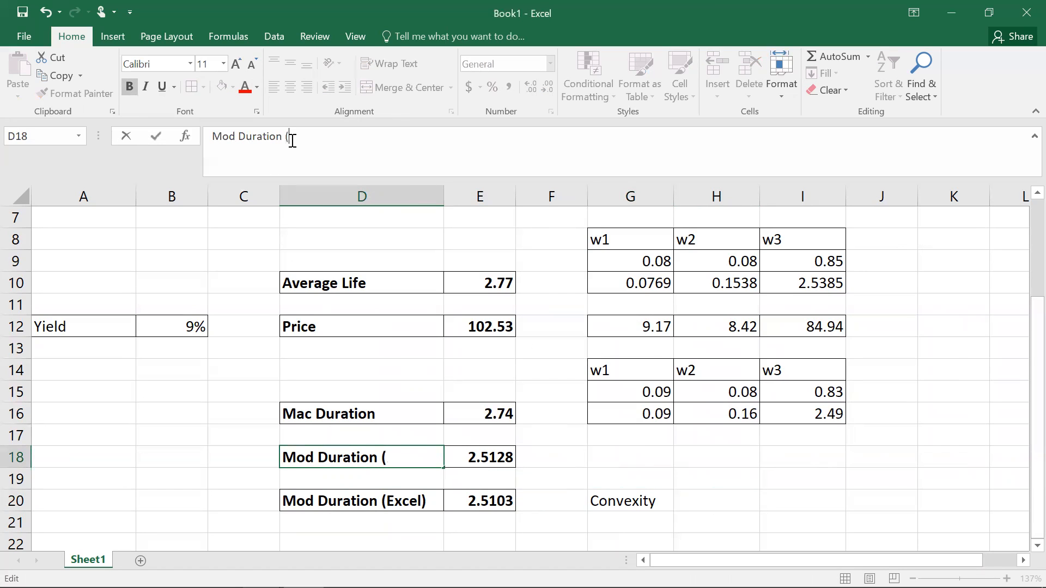
text(Derived))
key(Return)
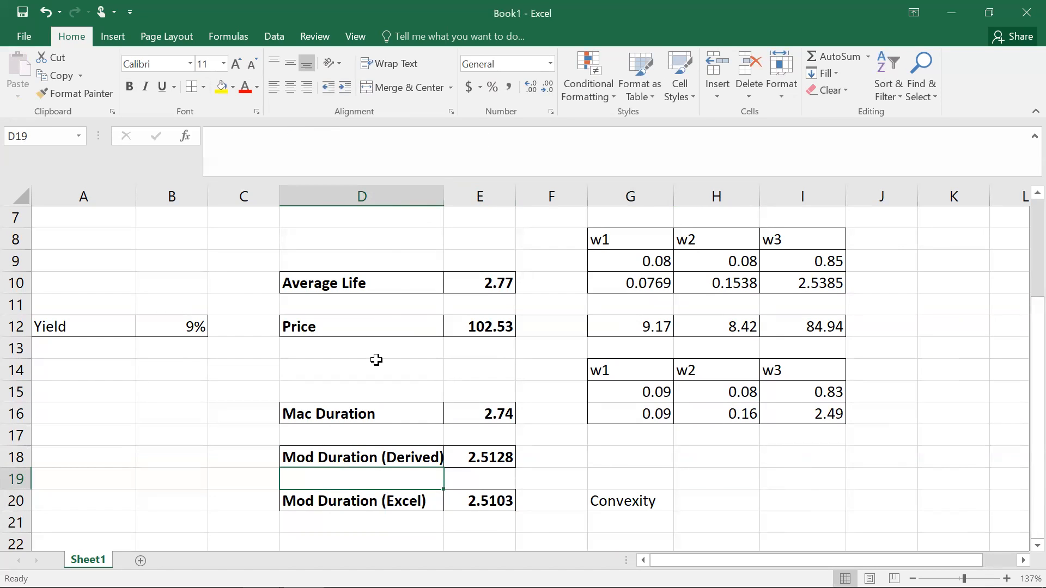
click(478, 497)
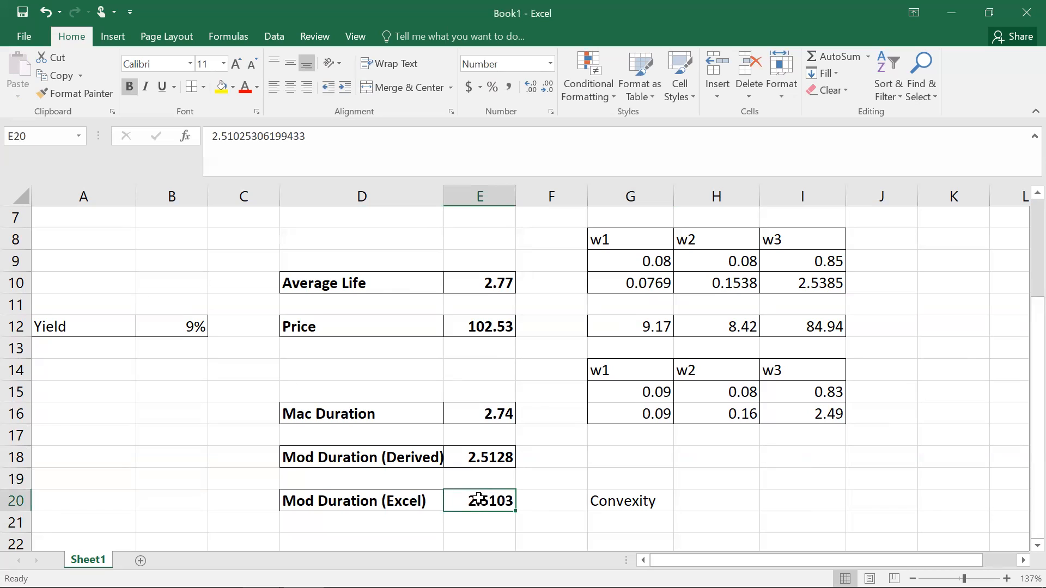
click(623, 501)
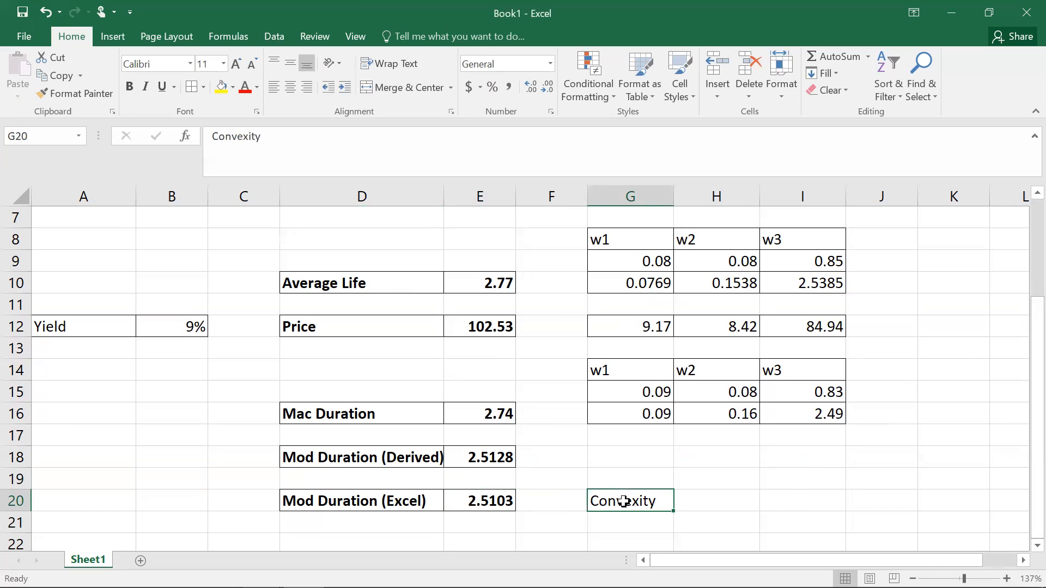
Step: Clear the Convexity heading from G20
key(Delete)
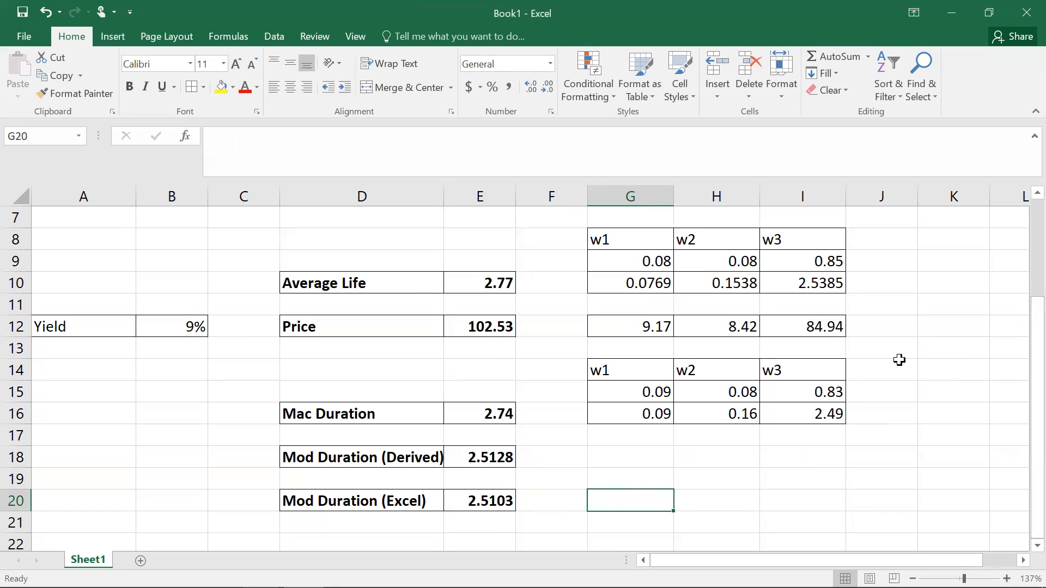
drag(1034, 351, 1023, 256)
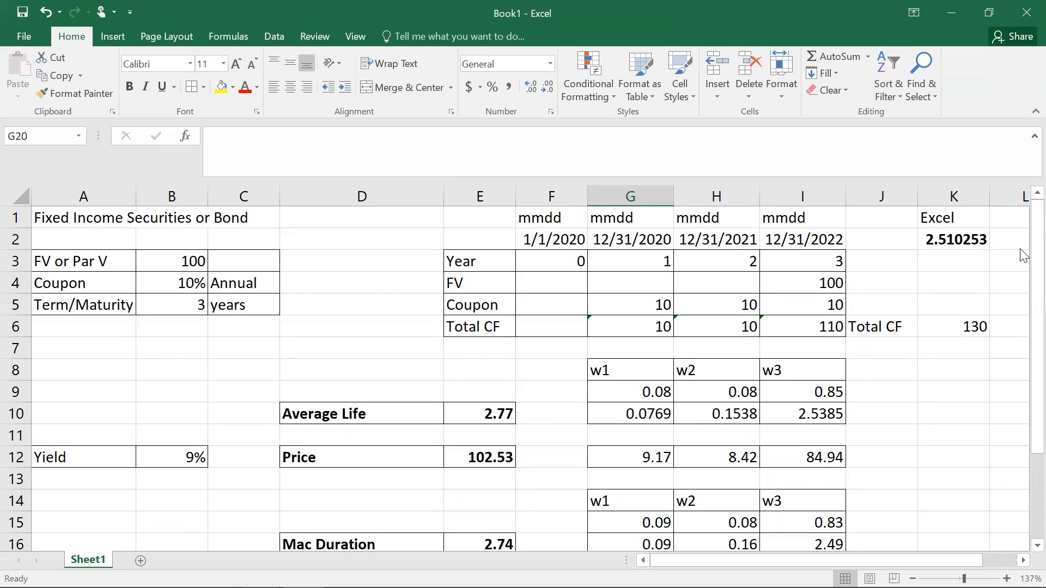
drag(1013, 317, 1019, 514)
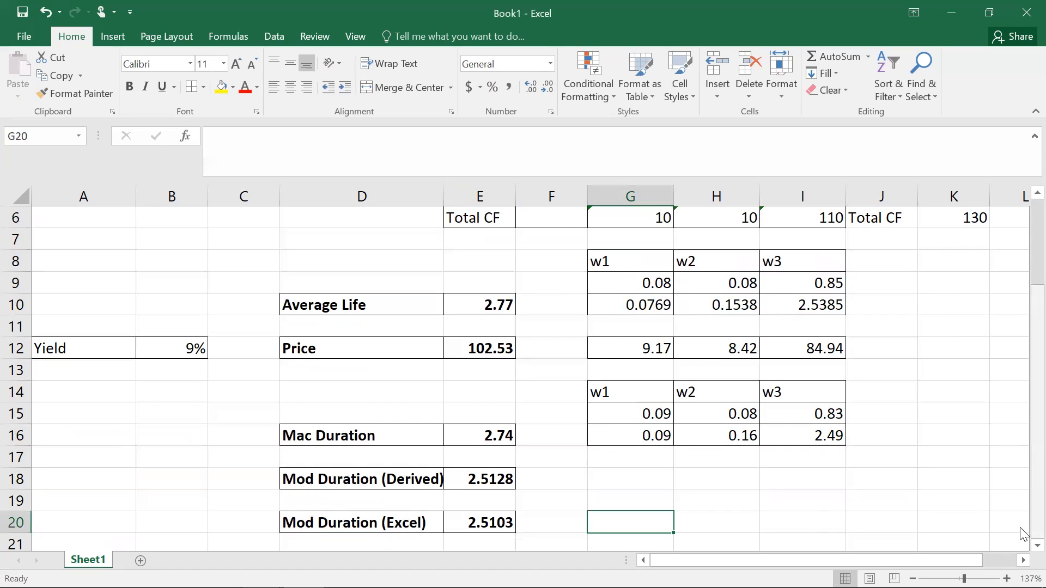
click(1036, 545)
scroll(1022, 553, down, 1)
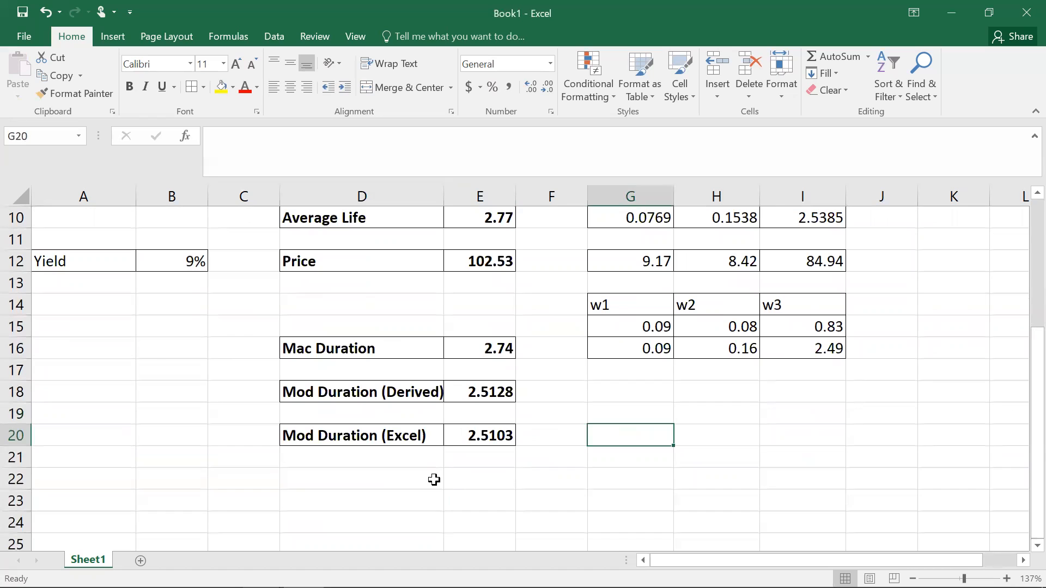
Step: Enter the label +1% Shock to yield in D22, prefixing it with an apostrophe so it is stored as text
click(392, 482)
text(+)
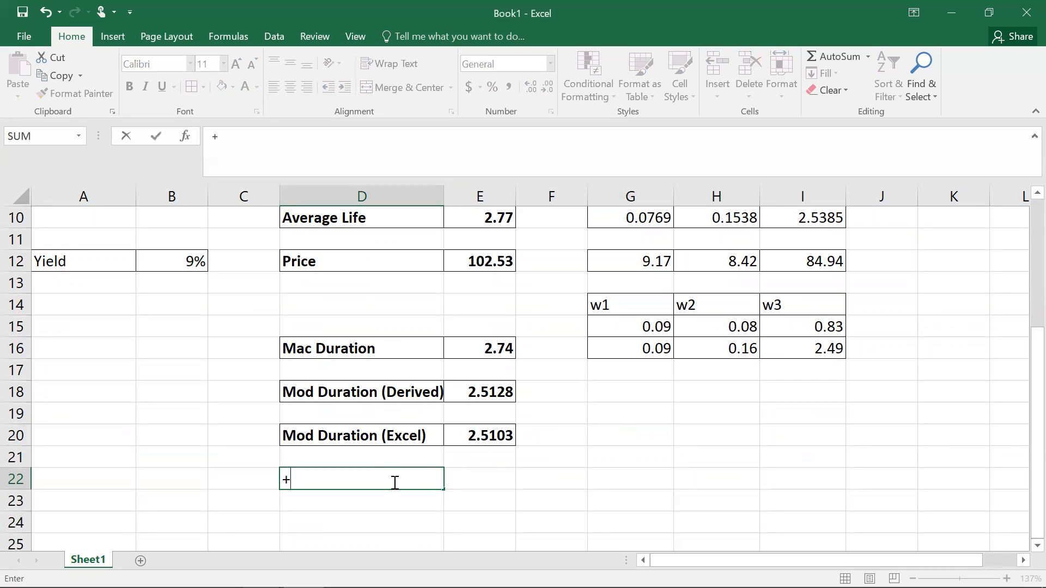
text(1% Shock)
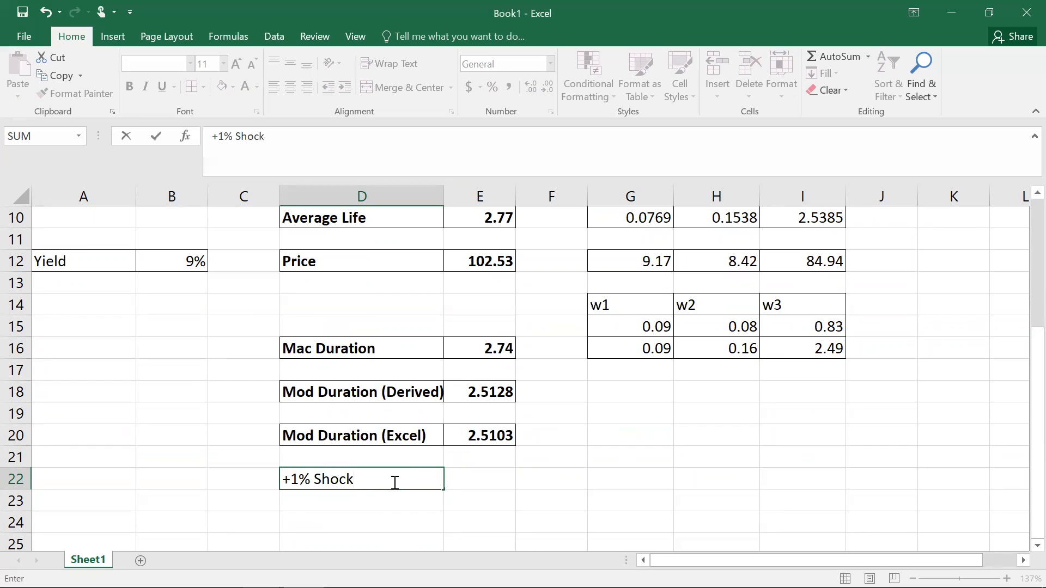
text( to)
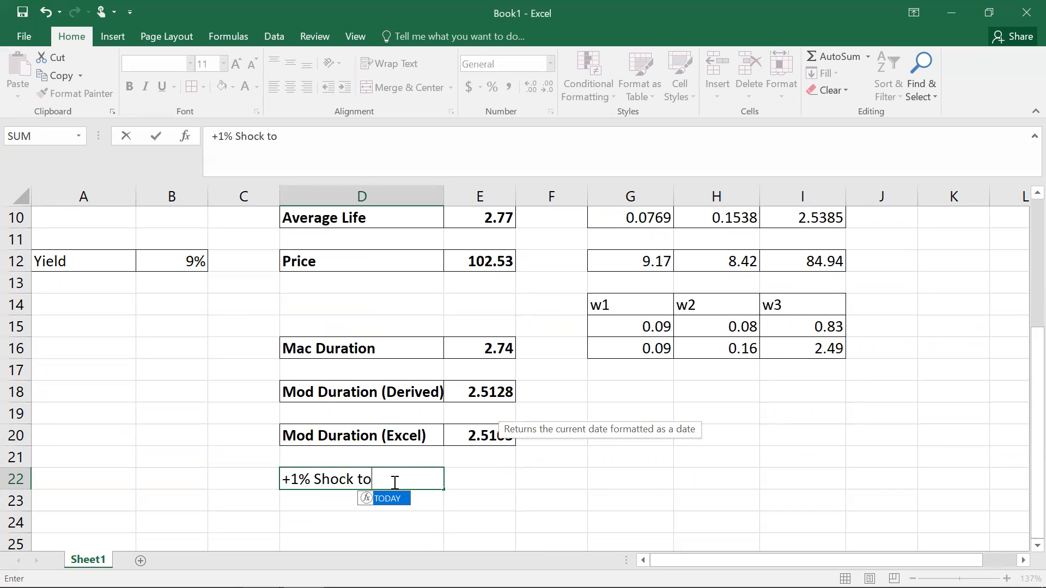
text( yield)
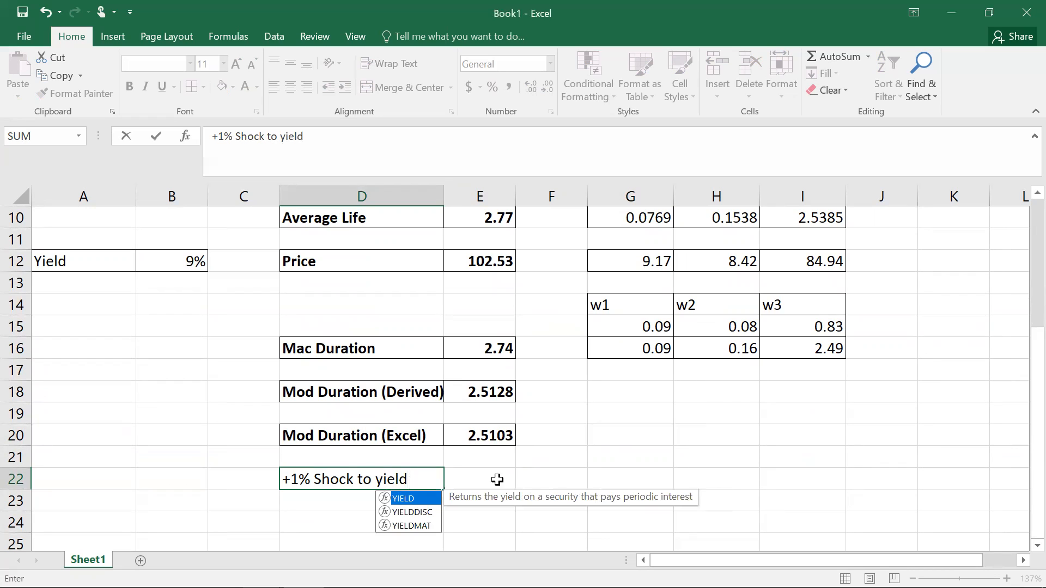
key(Return)
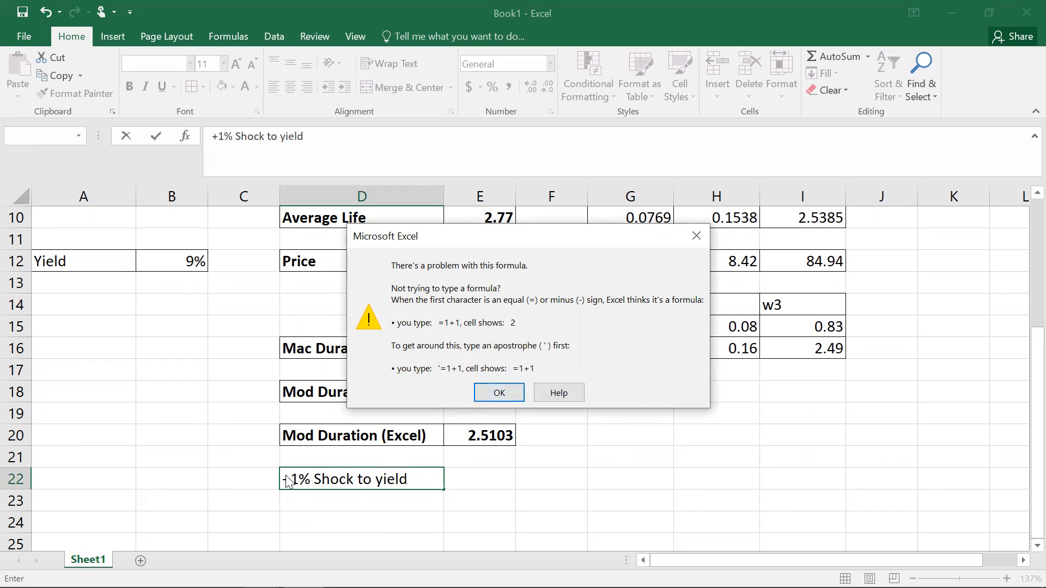
click(512, 394)
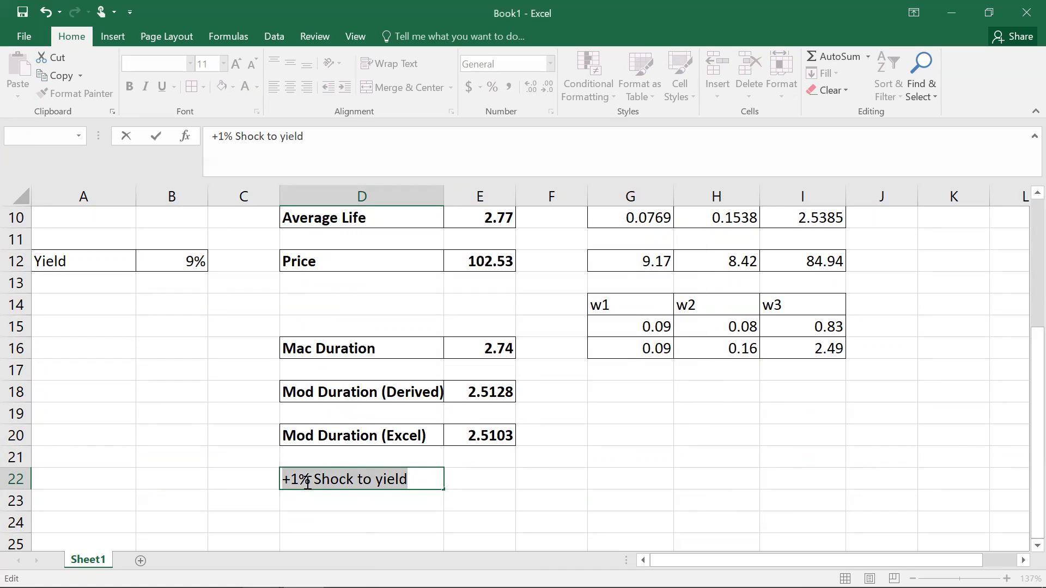
click(287, 480)
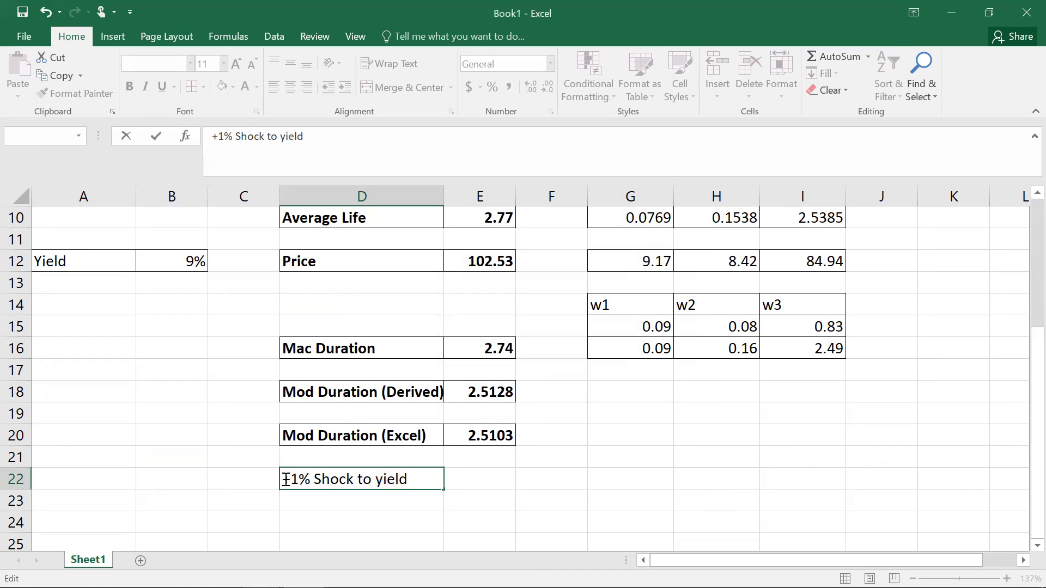
text(')
key(Return)
click(371, 480)
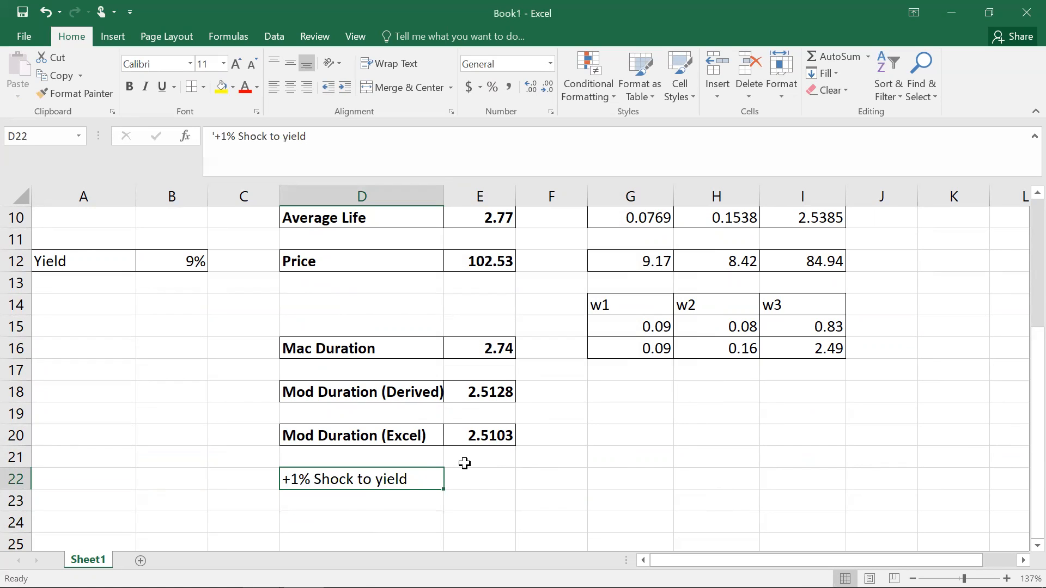
Step: Enter the label -1% Shock to yield in D23 as text
click(330, 502)
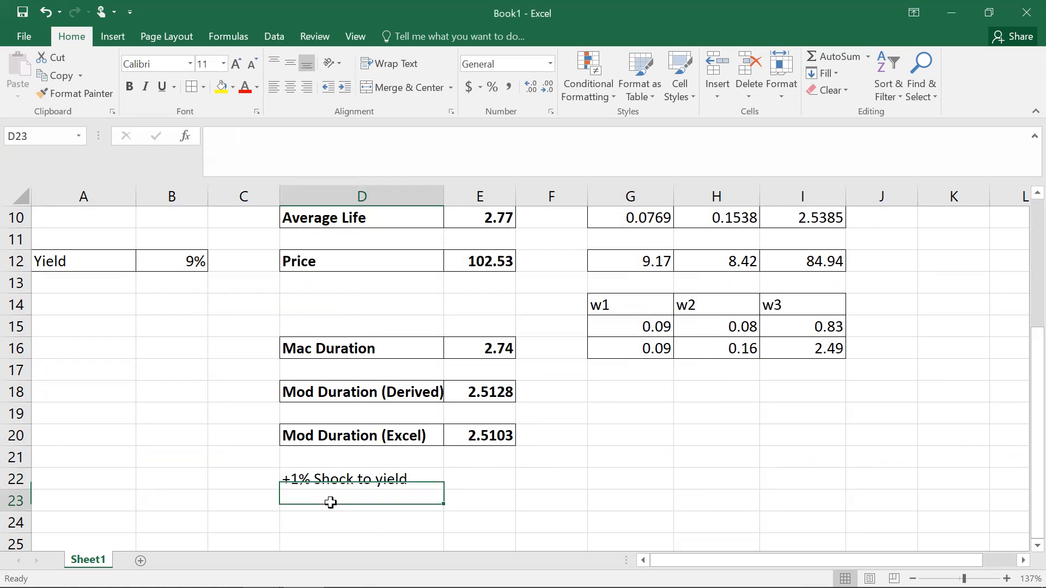
text(-)
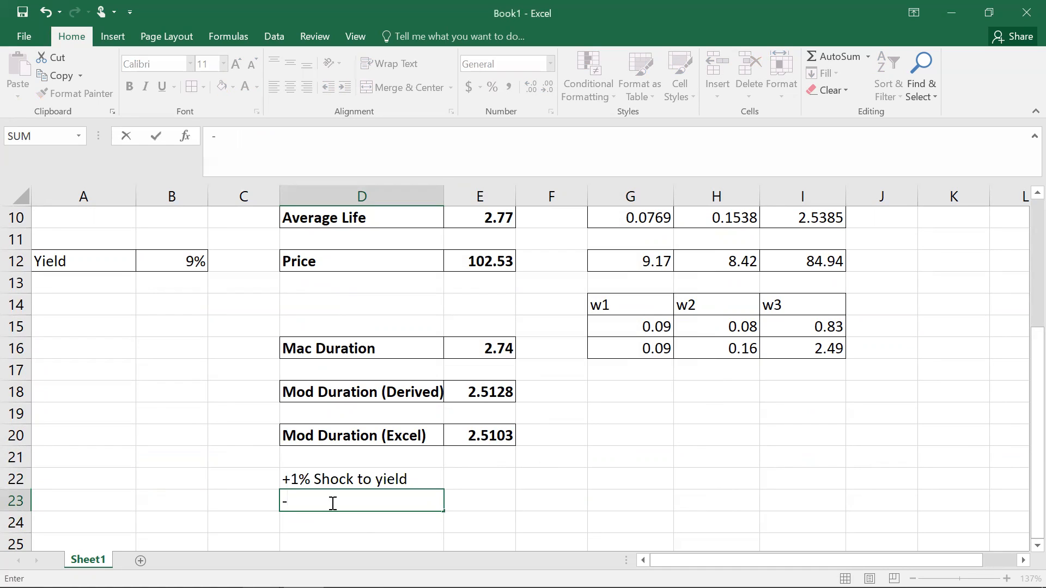
key(BackSpace)
text(')
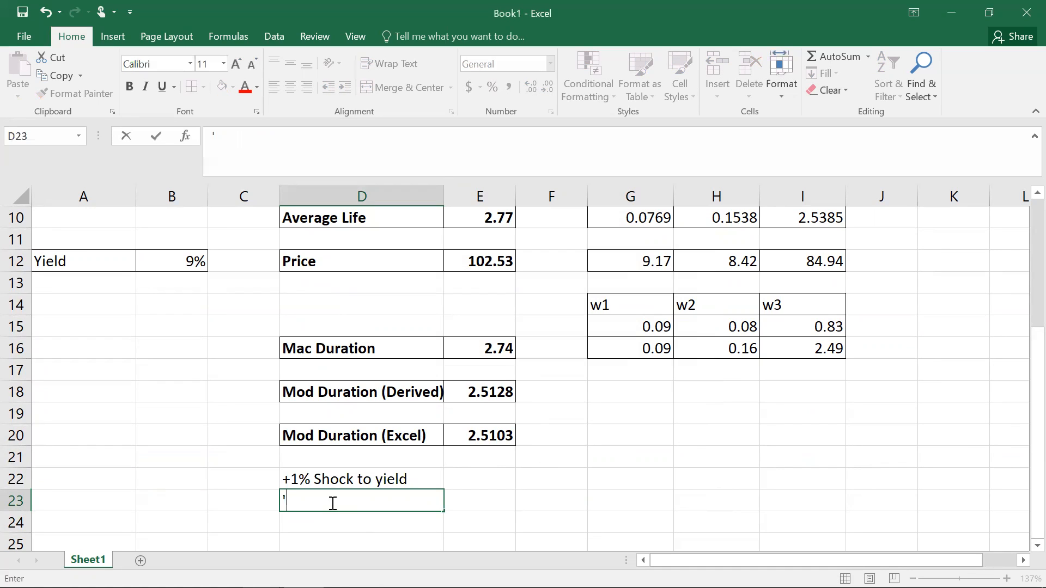
text(-1%)
text(Shock to yield)
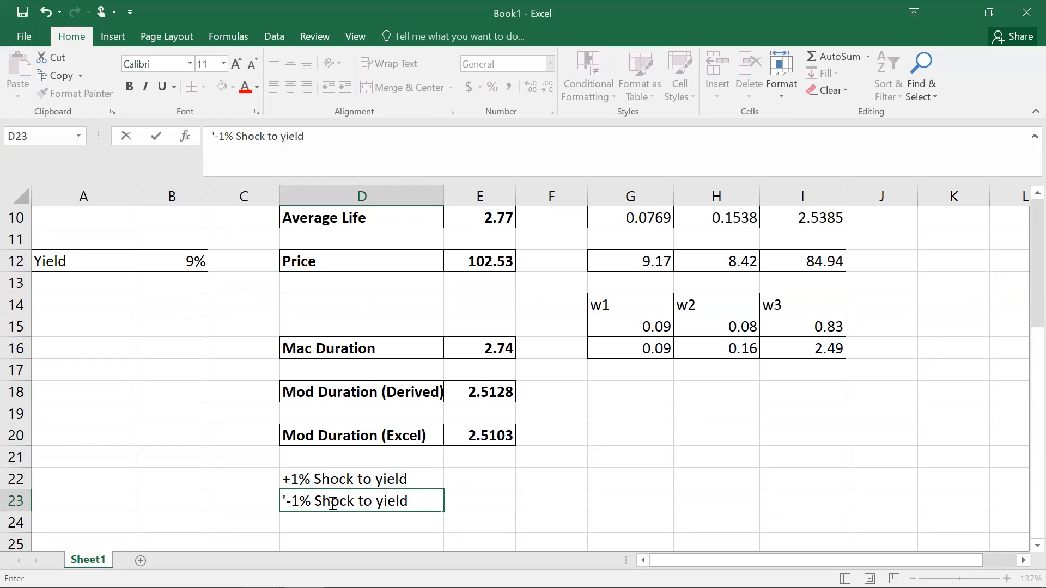
key(Return)
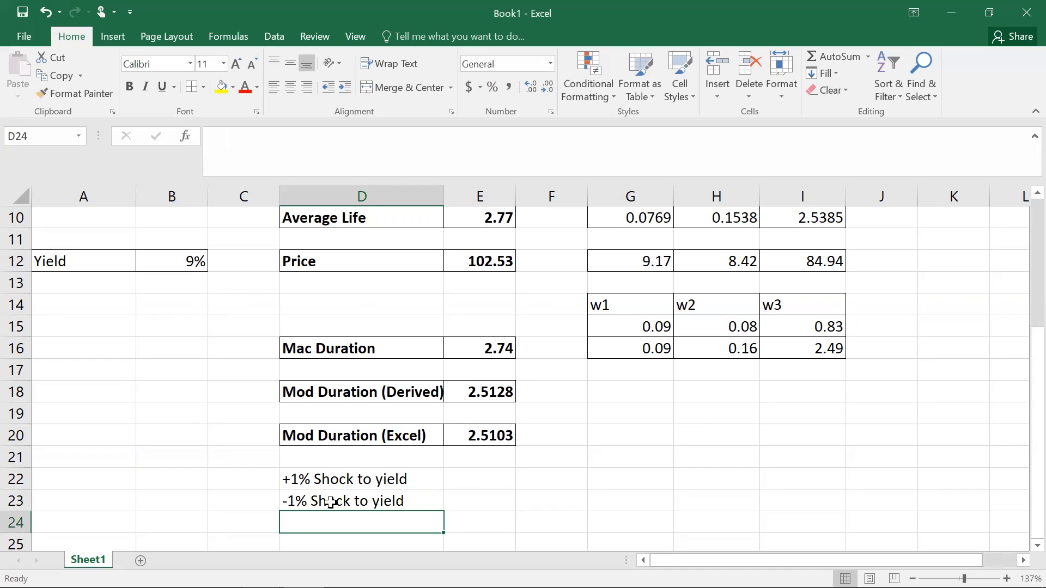
Step: Examine the summary labels and values in columns D and E, including the Excel modified duration row
click(339, 434)
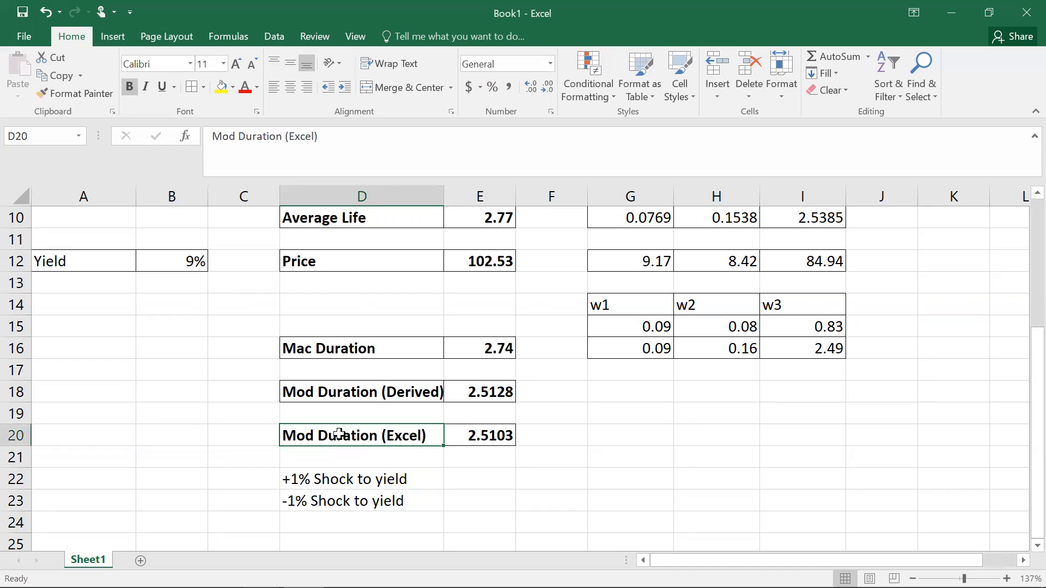
click(472, 434)
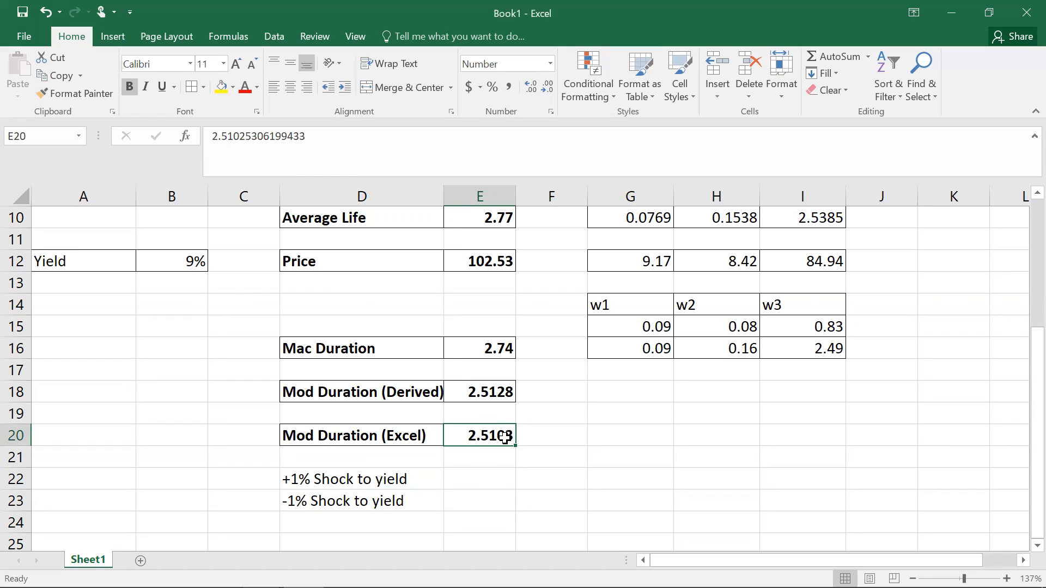
click(372, 436)
drag(373, 436, 479, 436)
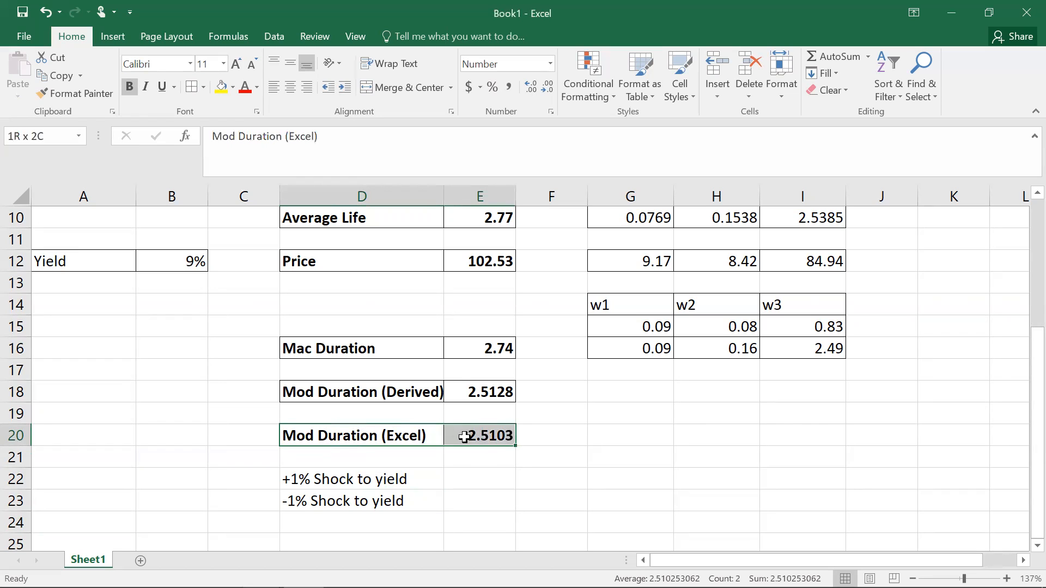
click(344, 349)
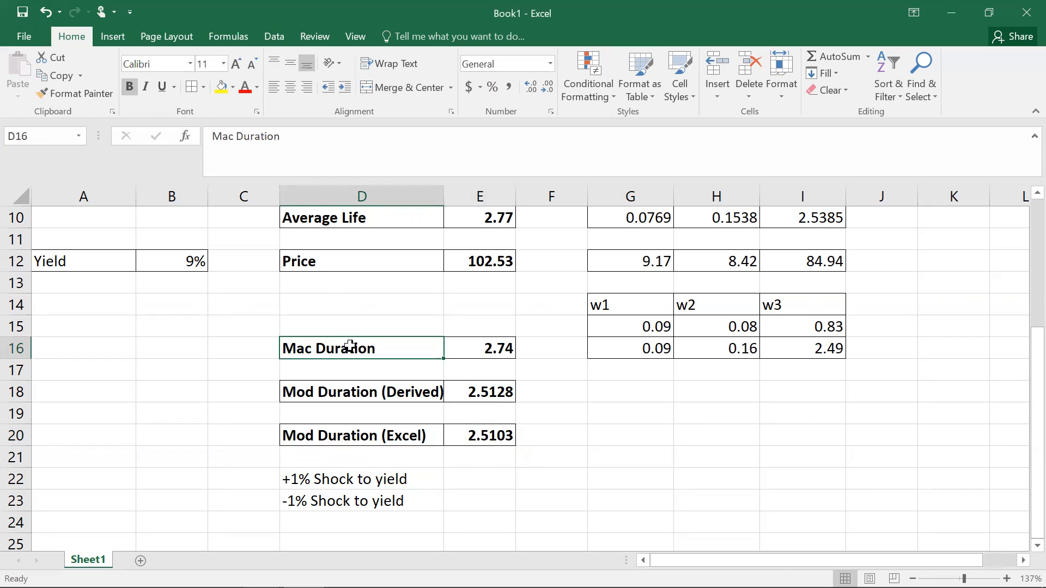
click(346, 220)
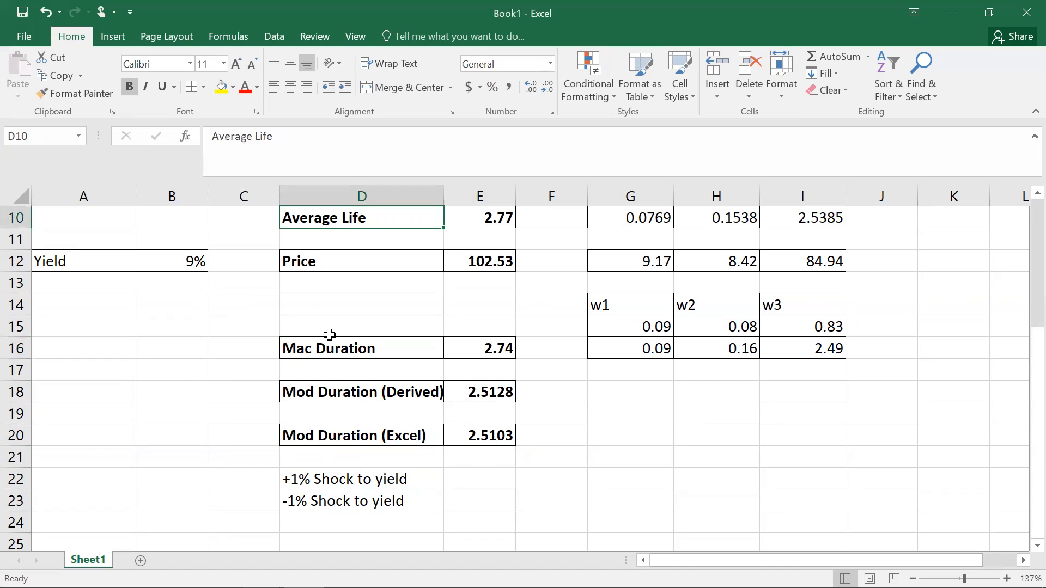
click(338, 437)
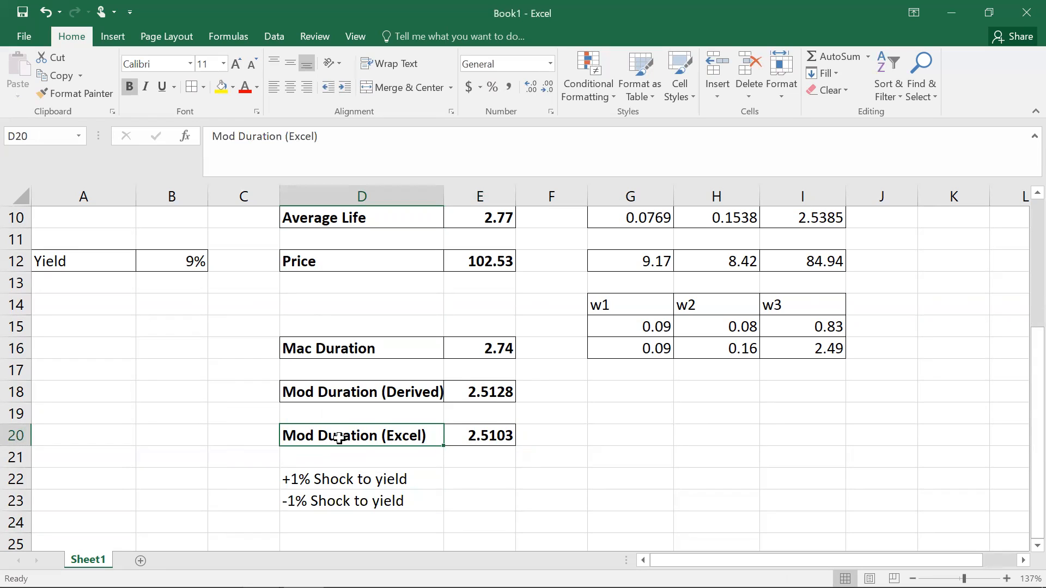
click(478, 437)
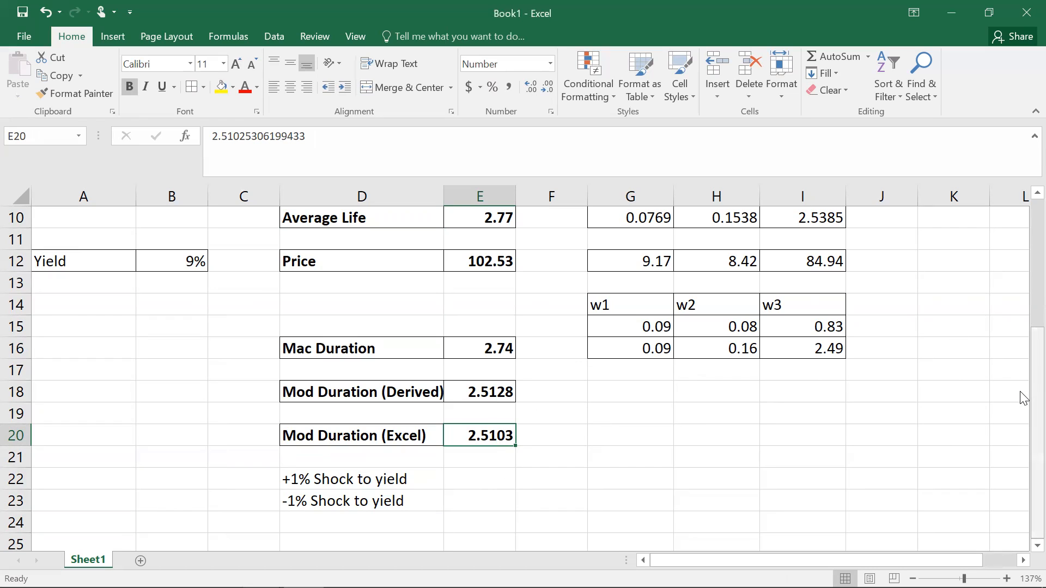
Step: Enter the label Price in D21
click(360, 459)
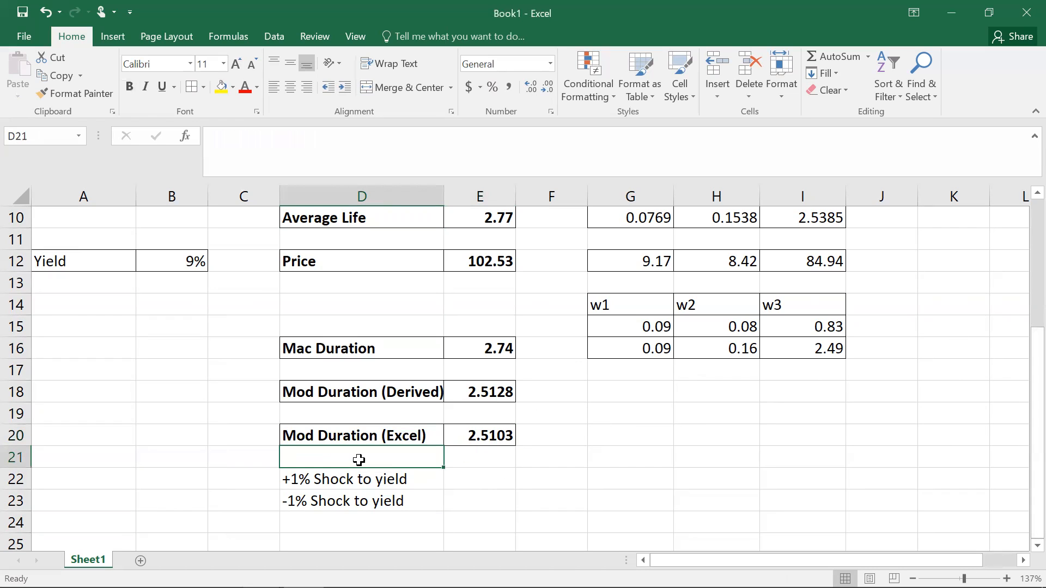
text(Price)
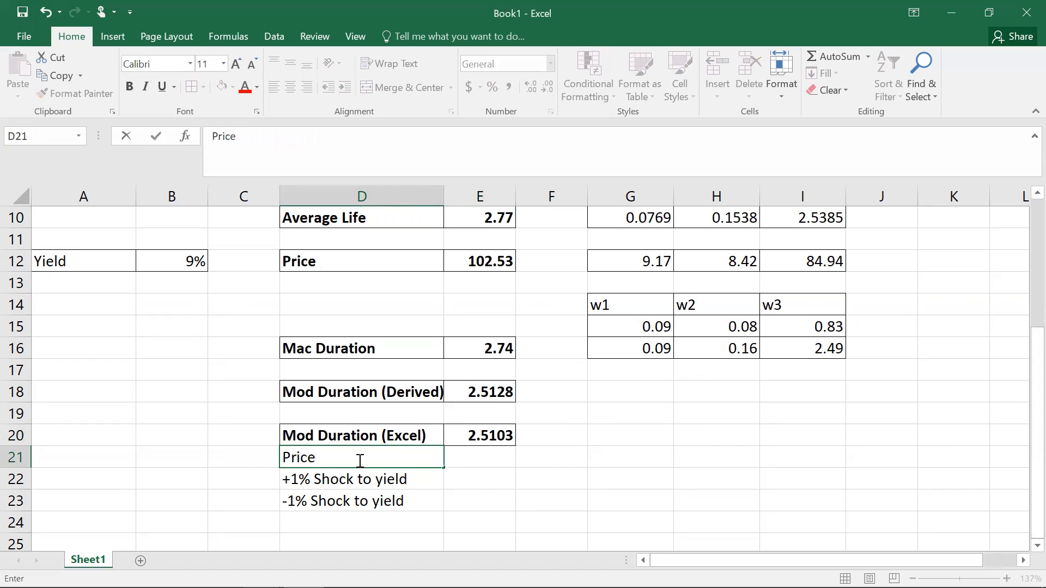
key(Tab)
Step: Copy the price from E12 and paste it as a value into E21
drag(1024, 388, 1020, 272)
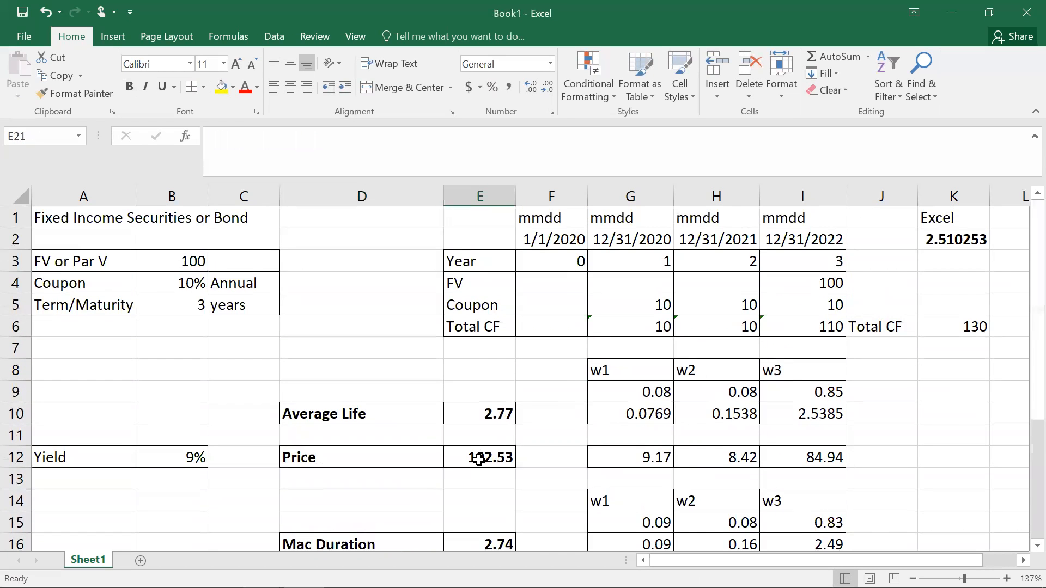
right_click(479, 459)
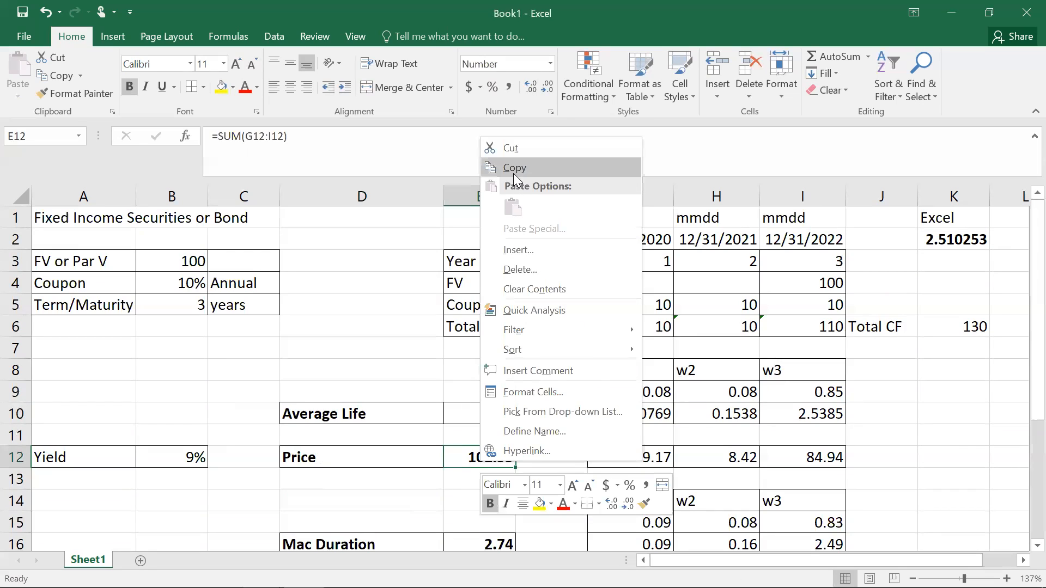
click(513, 173)
drag(1024, 349, 1023, 512)
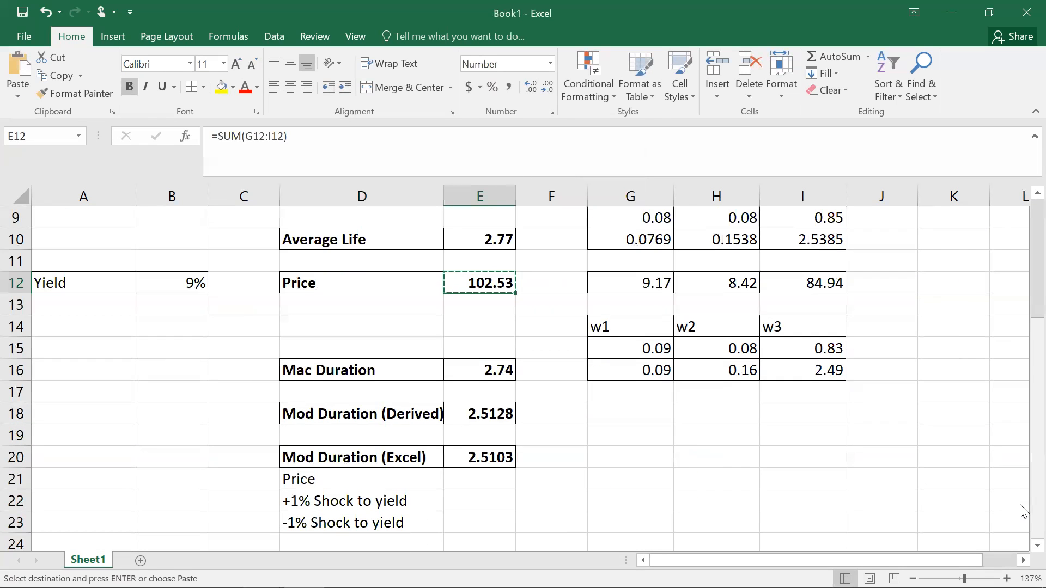
right_click(483, 478)
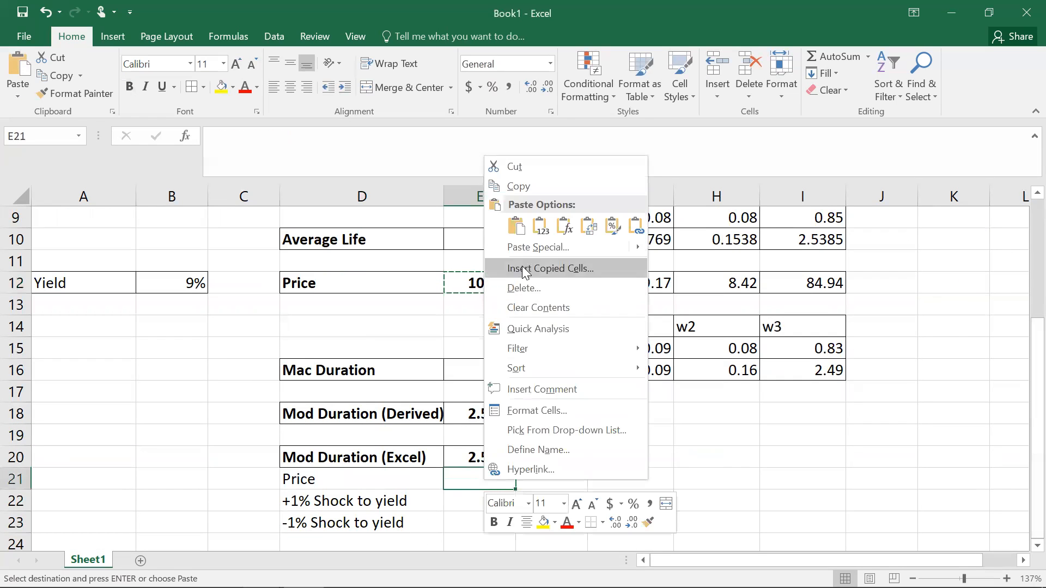
click(540, 226)
click(478, 499)
Step: Change the yield in B12 to 10%
drag(1021, 376, 1023, 289)
click(180, 392)
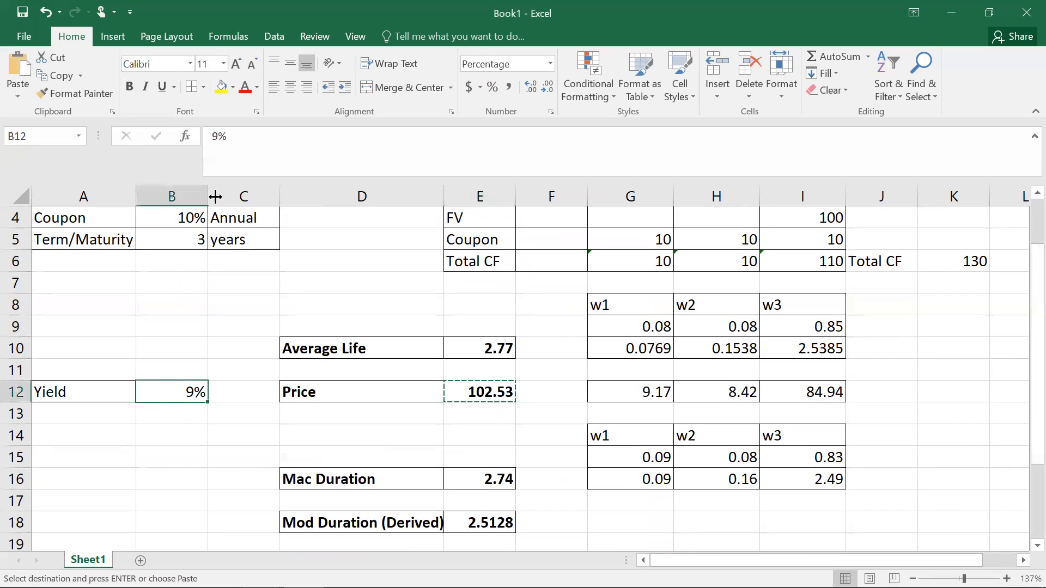
click(217, 138)
key(BackSpace)
text(10)
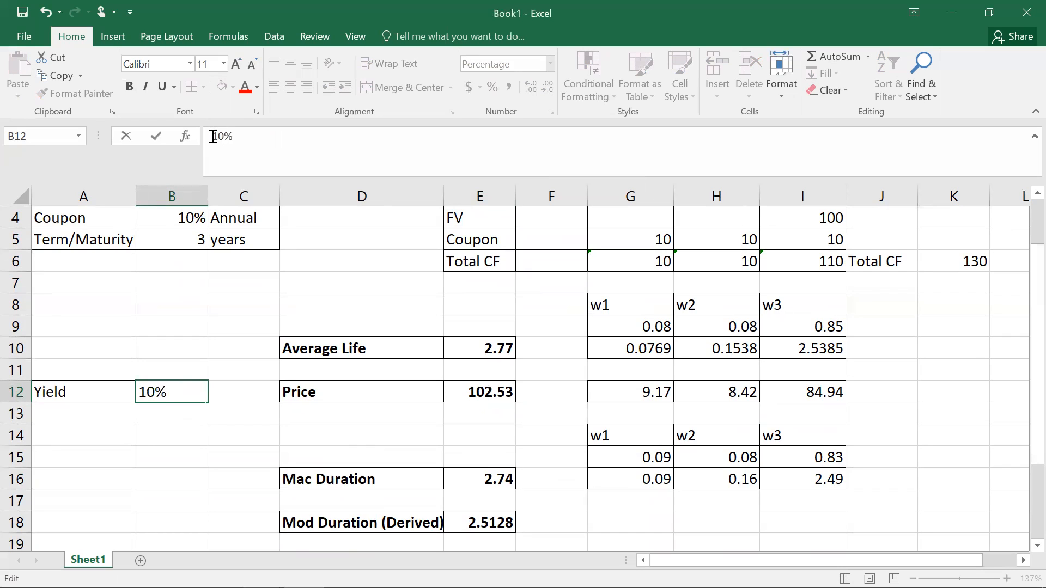
key(Return)
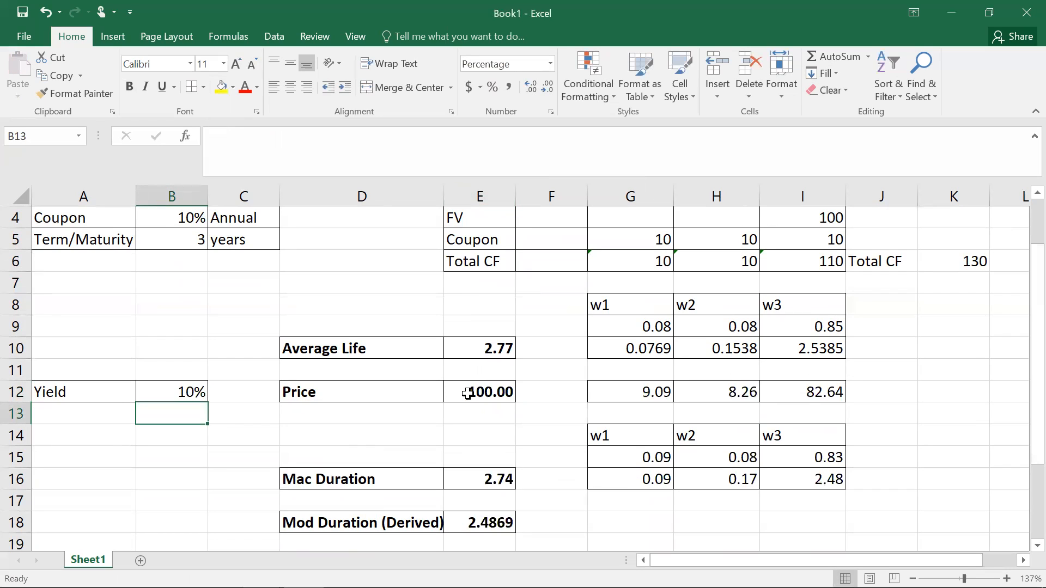
Step: Enter 100 as the +1% shock price in E22 and format E21:E22 as Number
drag(1024, 333, 1023, 463)
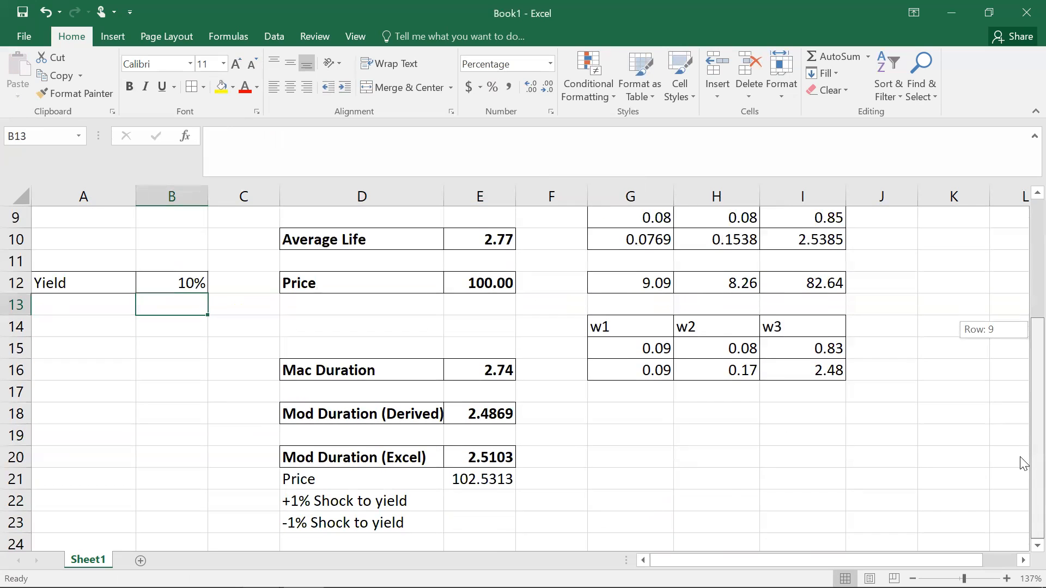
click(488, 503)
text(100)
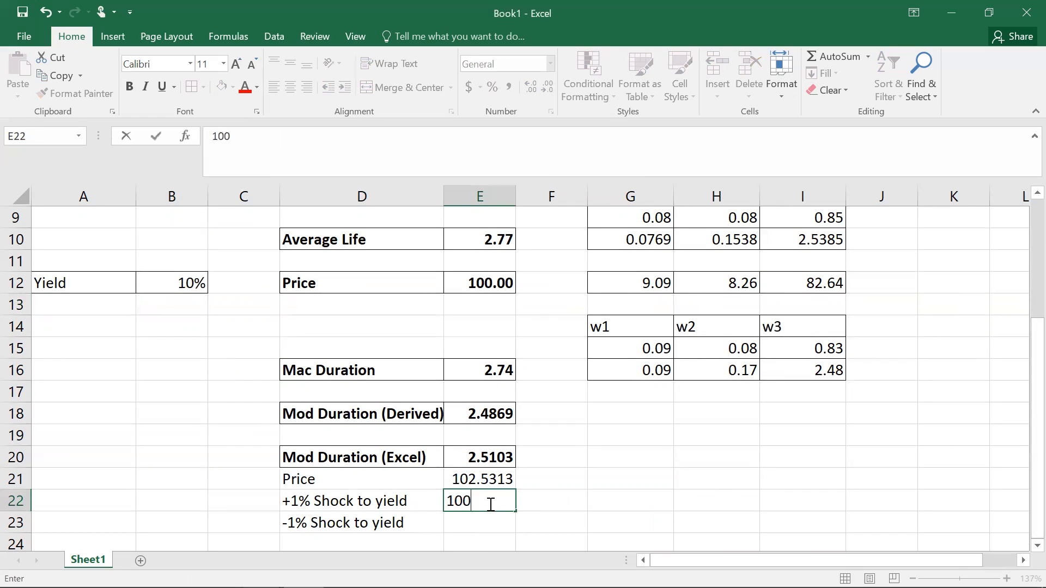
click(534, 507)
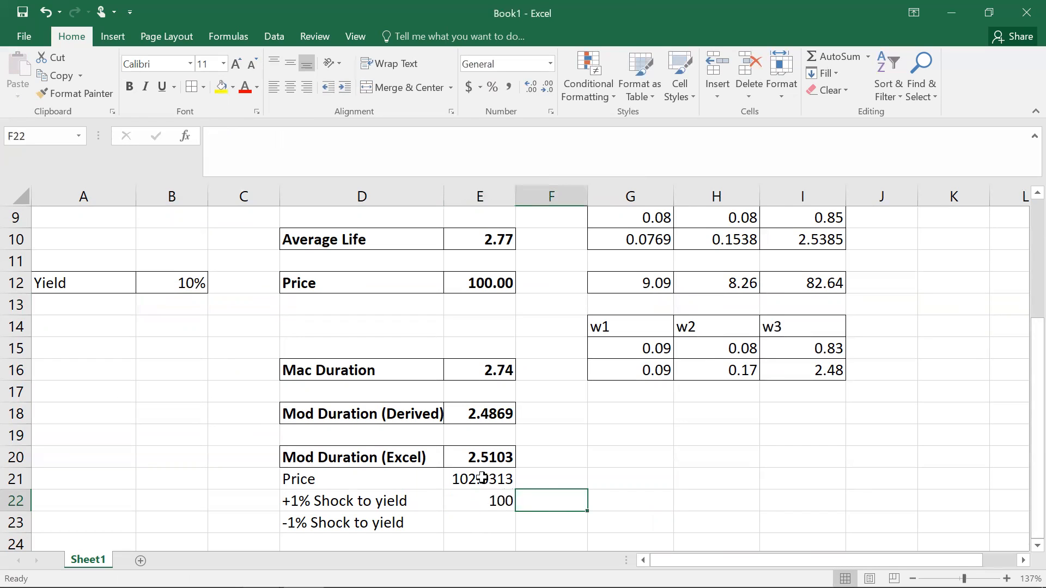
drag(484, 477, 483, 499)
click(550, 64)
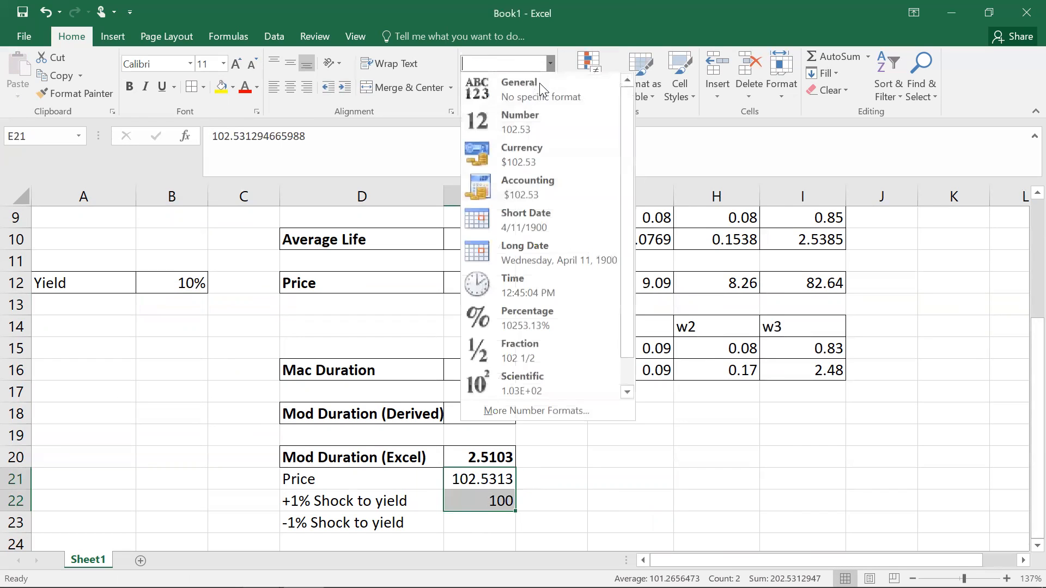
click(524, 130)
click(487, 523)
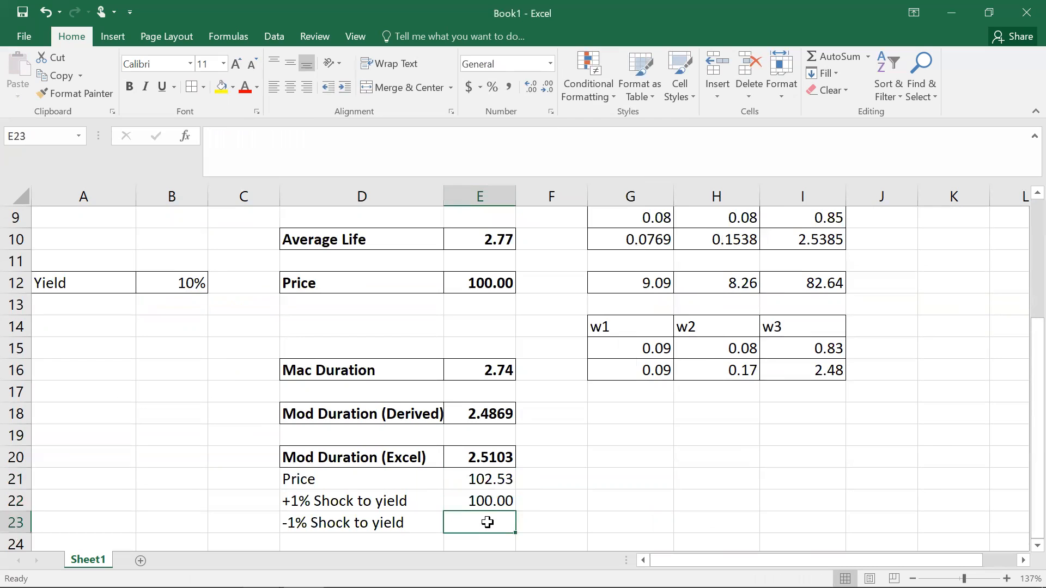
Step: Set the yield in B12 to 9%
click(180, 286)
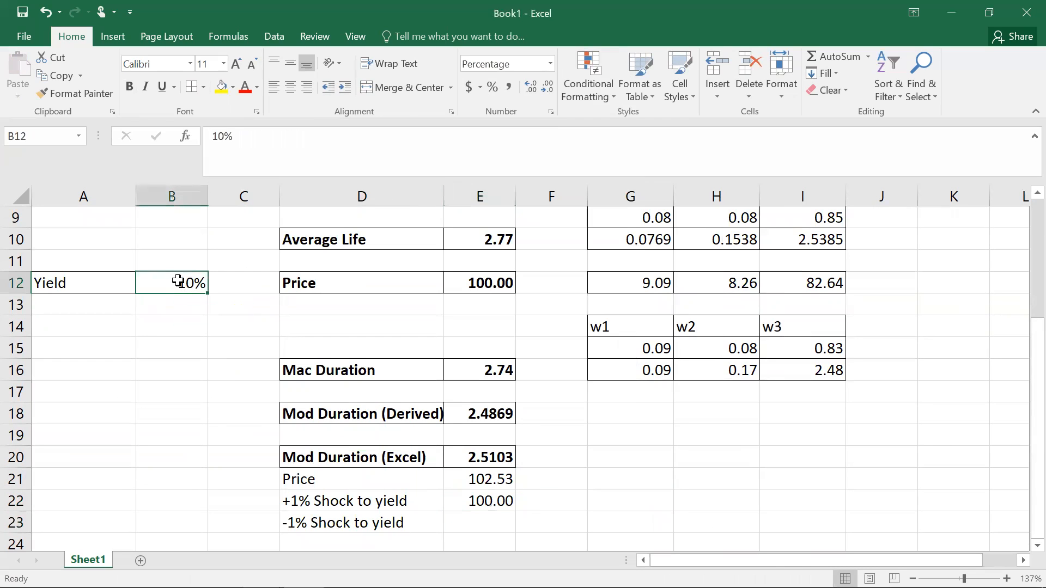
text(9)
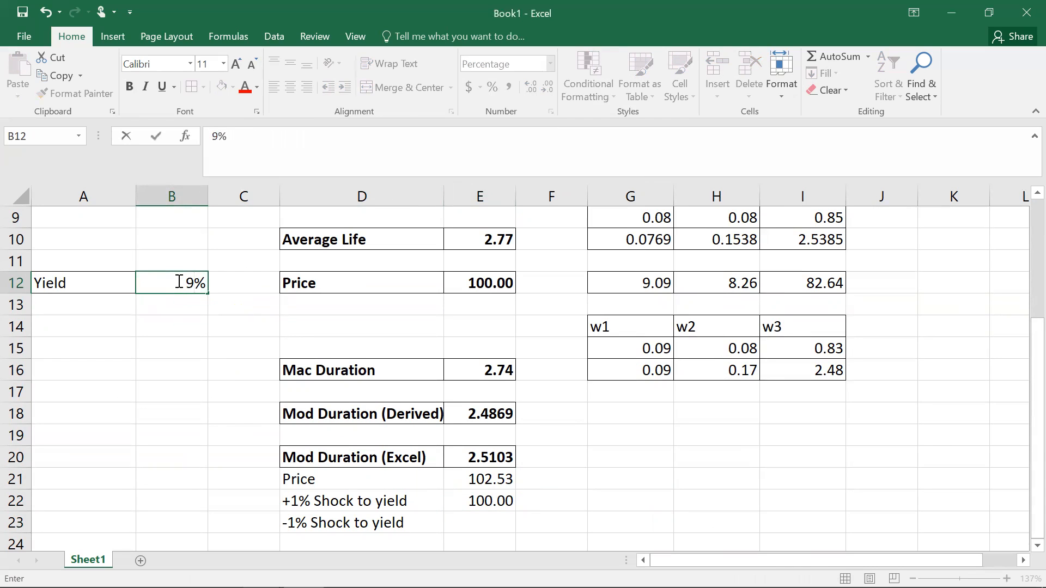
key(Return)
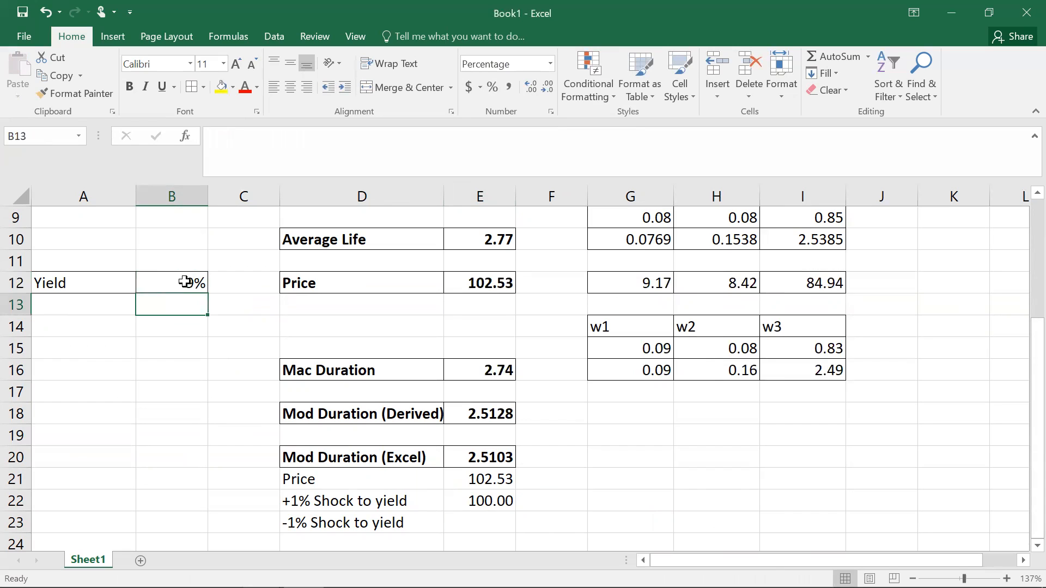
Step: Change the yield in B12 to 8%
click(185, 282)
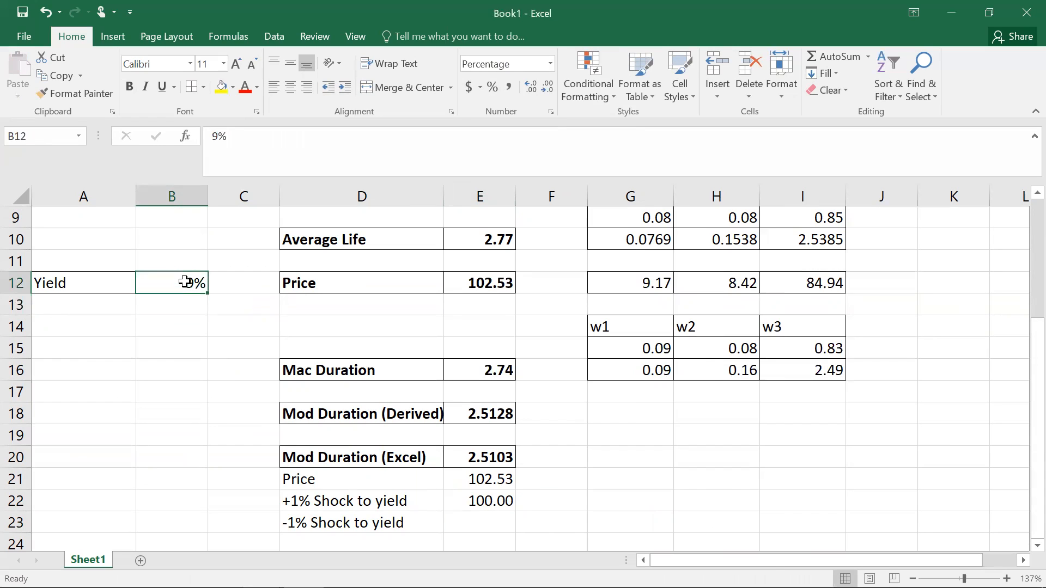
click(219, 136)
key(BackSpace)
text(8)
key(Return)
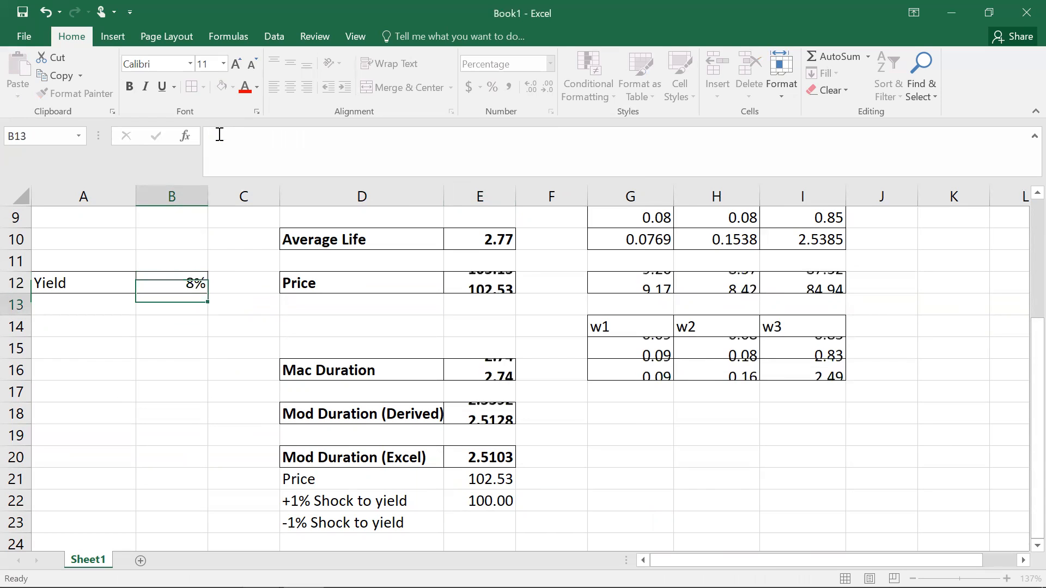
Step: Copy the price from E12, paste it as a value into E23, and format E23 as Number
right_click(488, 279)
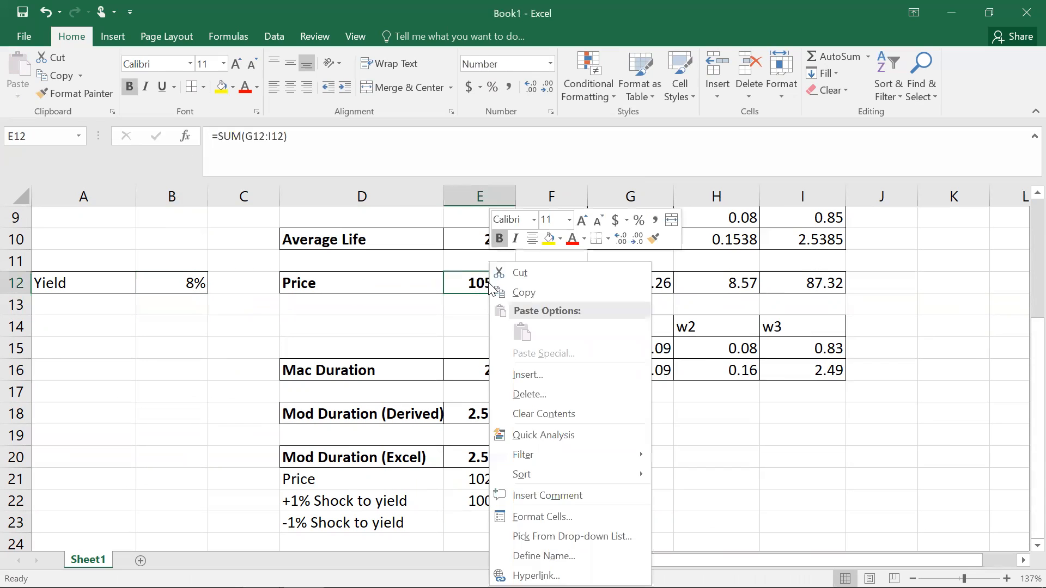
click(521, 292)
click(479, 517)
right_click(480, 520)
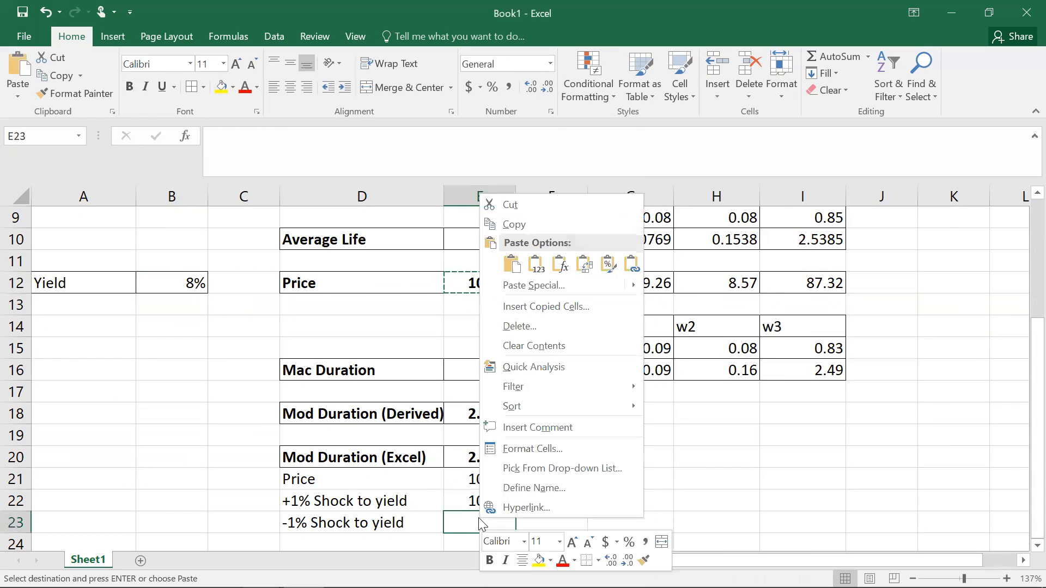
click(534, 267)
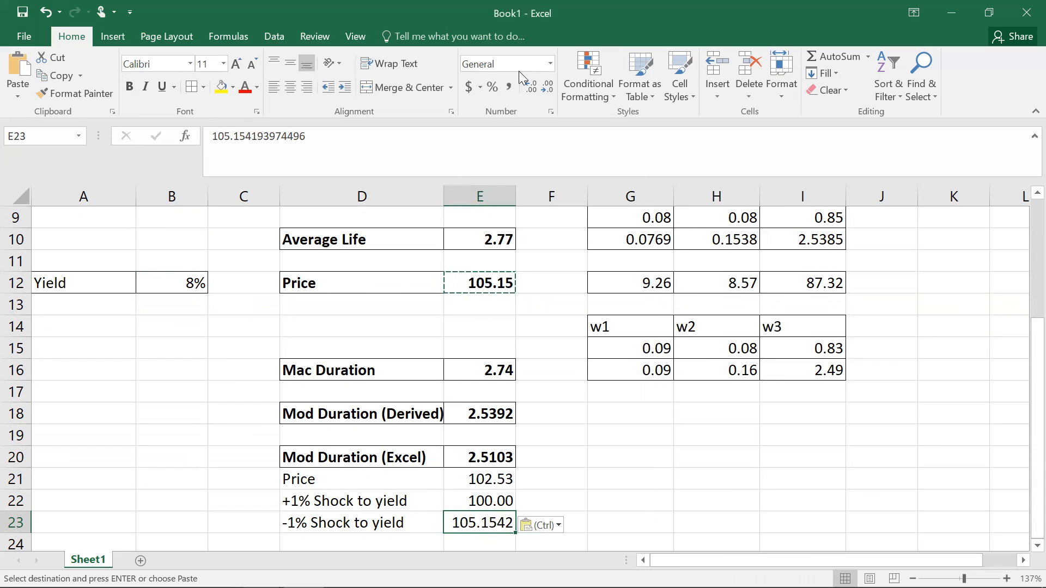
click(545, 69)
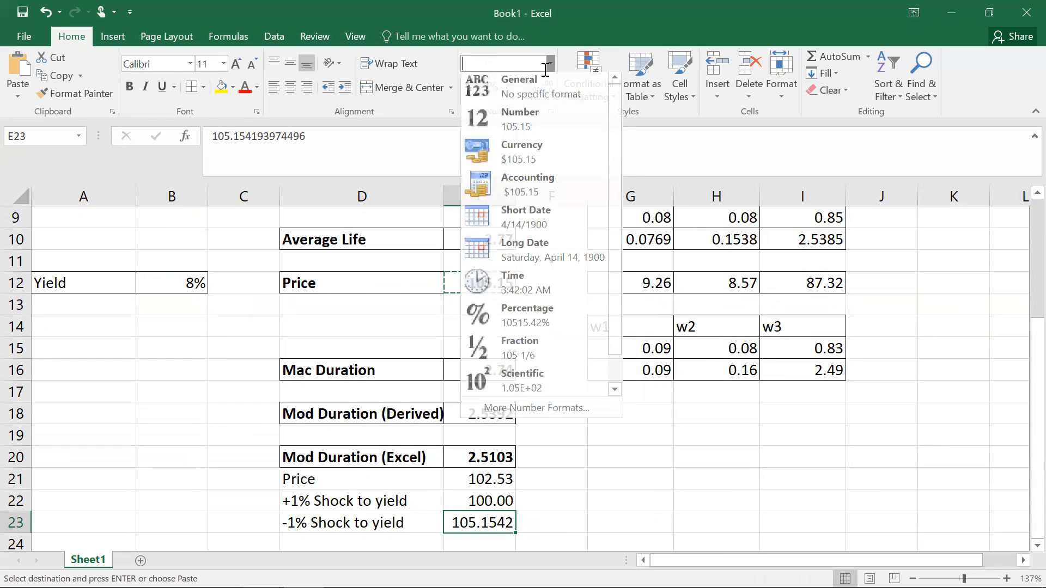
click(515, 118)
click(581, 482)
click(501, 524)
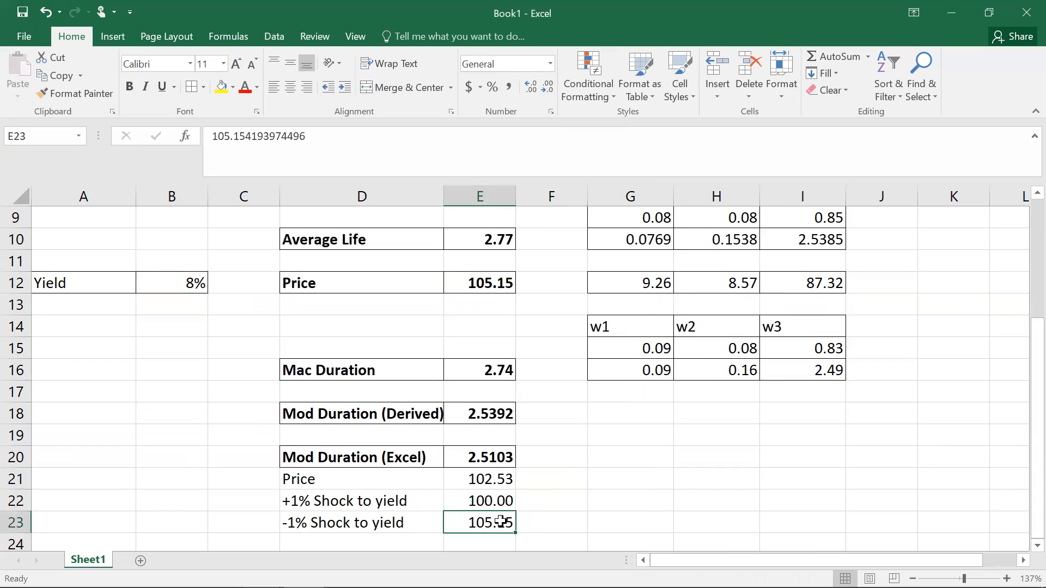
Step: Set the yield in B12 back to 9%
click(181, 284)
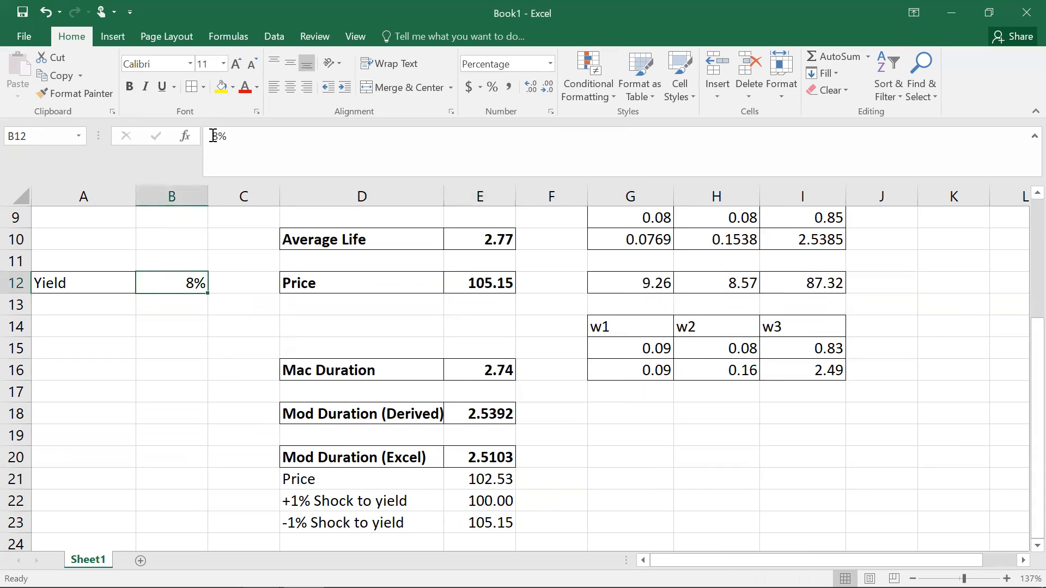
key(BackSpace)
text(9)
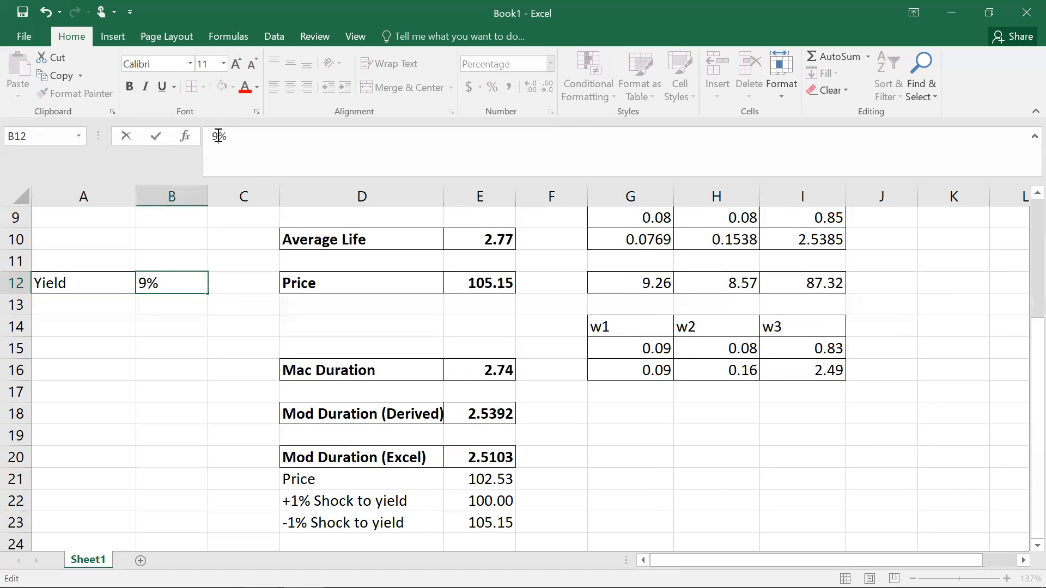
key(Return)
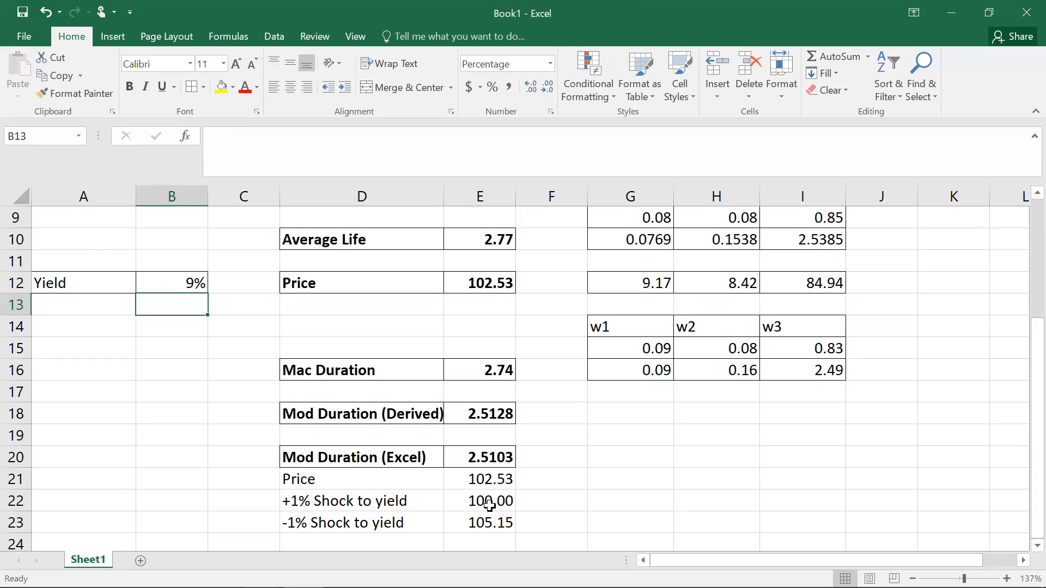
Step: Enter the formula =(E21-E22)/E21 in F22 for the percentage price drop
click(543, 503)
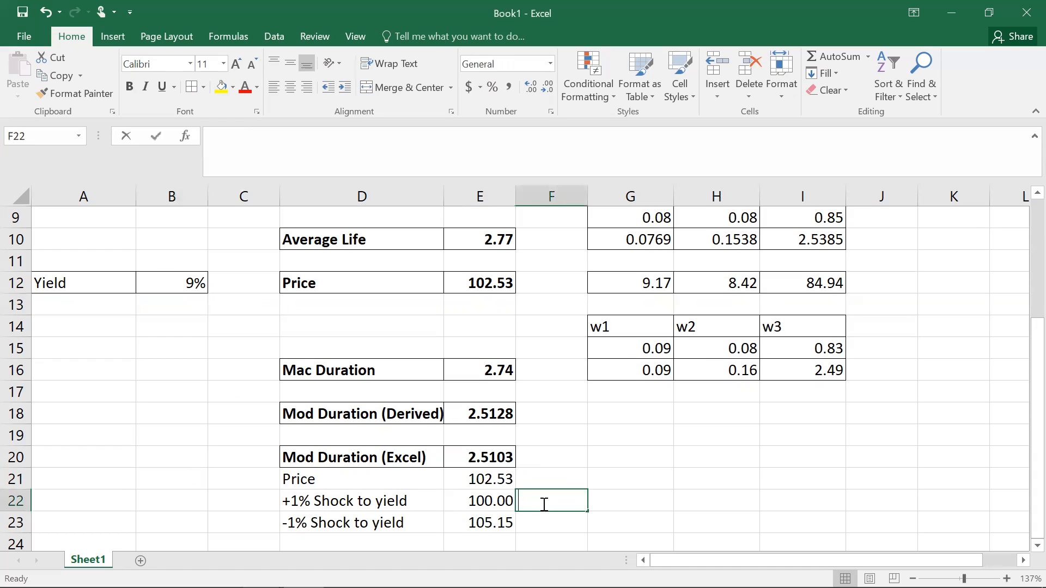
text(=)
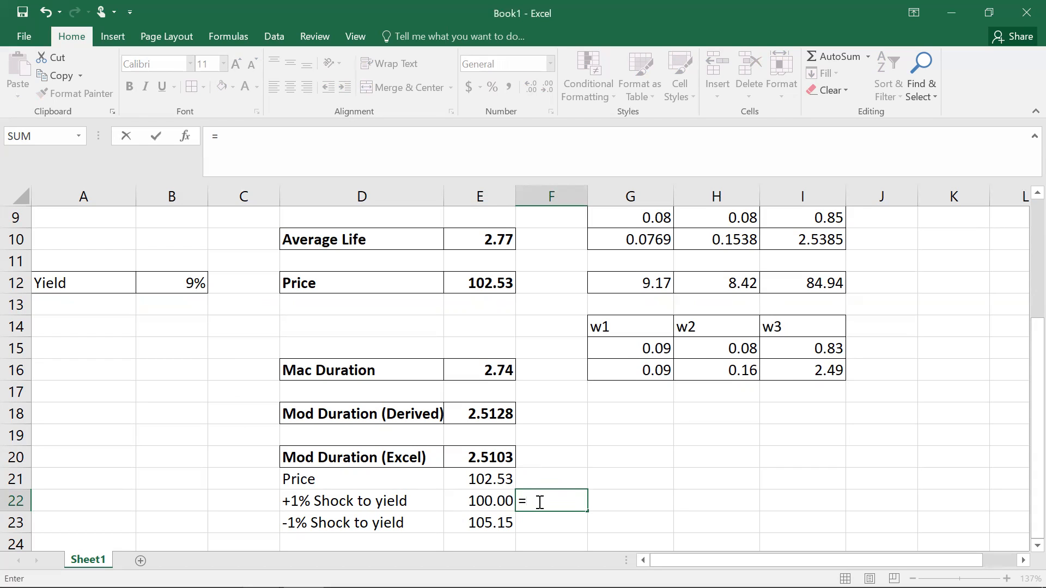
text(()
click(500, 480)
text(-)
click(492, 501)
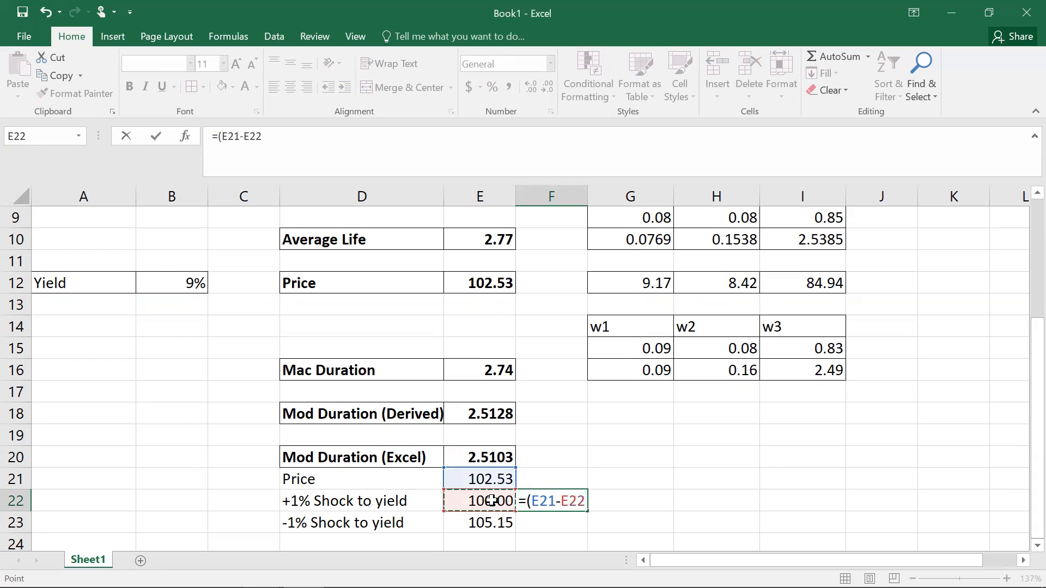
text()/)
click(492, 479)
key(Return)
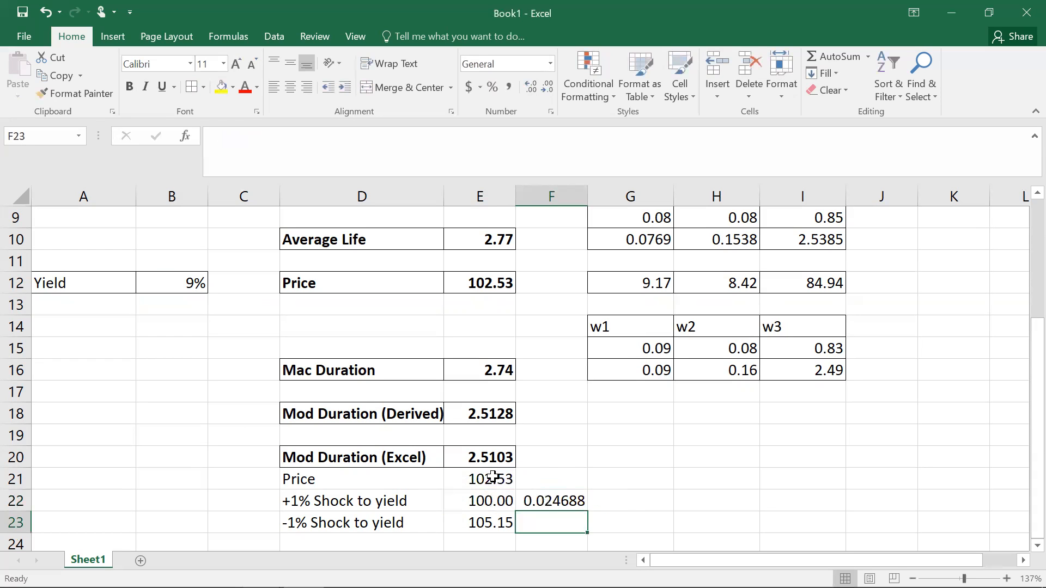
Step: Format F22 as a percentage with two decimal places
click(569, 502)
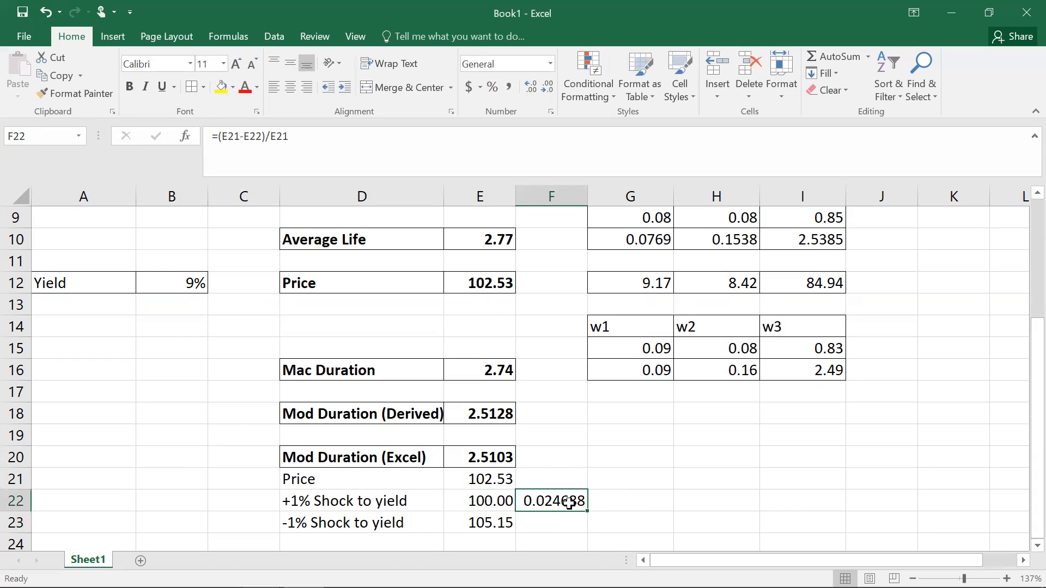
click(490, 90)
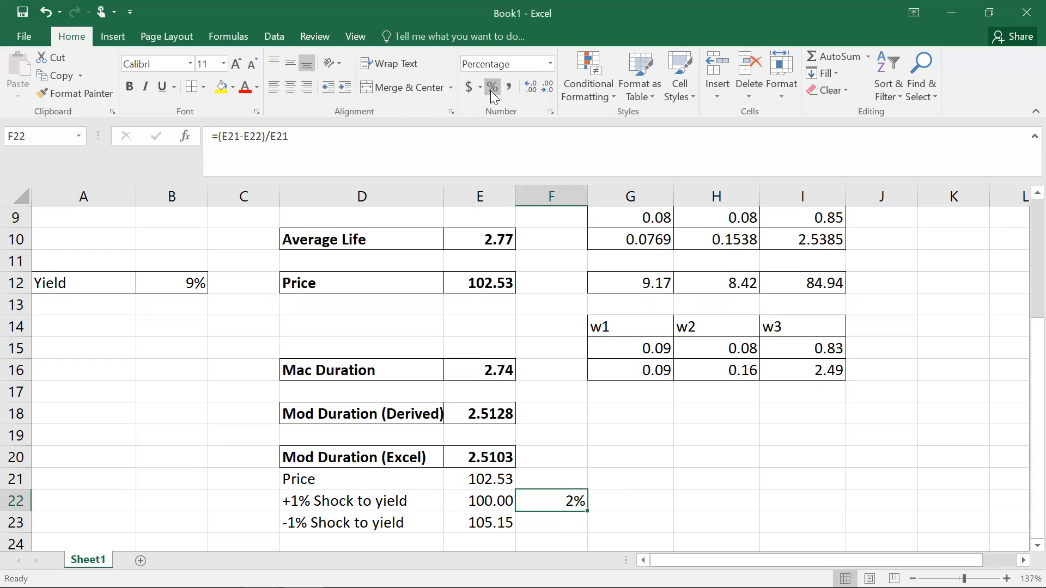
click(533, 87)
click(550, 524)
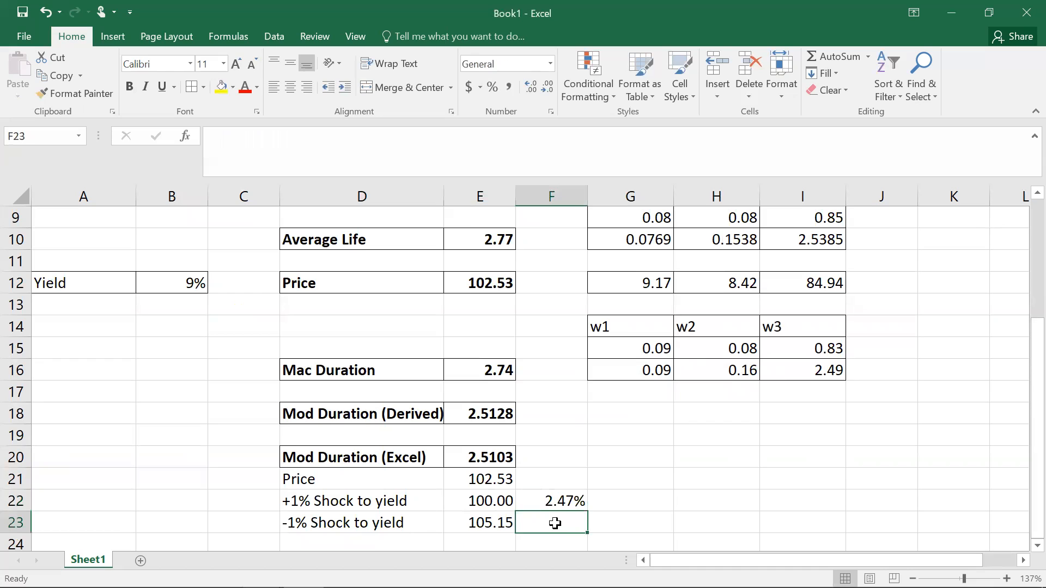
Step: Enter the formula =(E23-E21)/E21 in F23 for the percentage price rise
text(=)
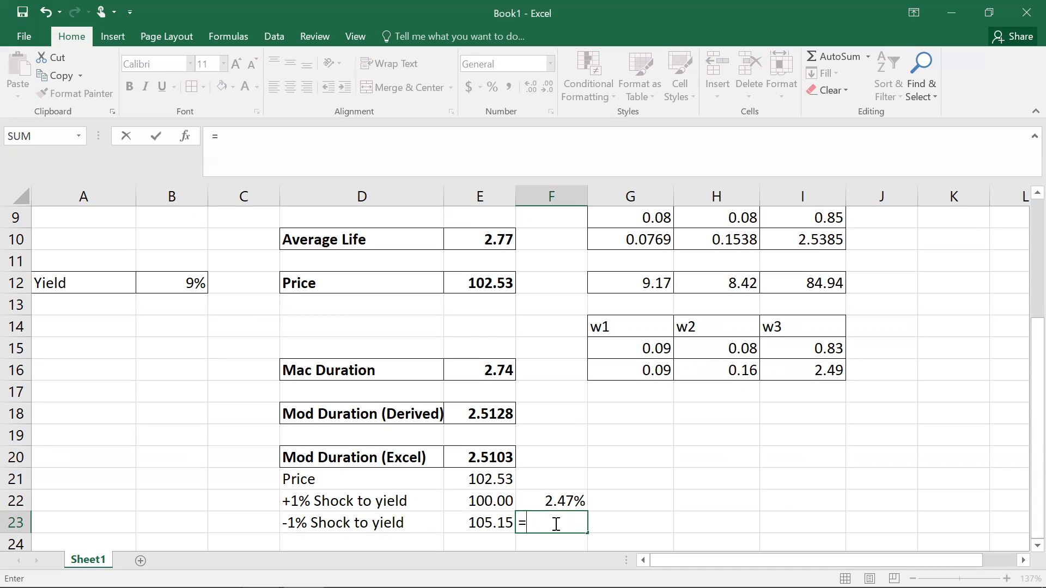
text(()
click(486, 521)
text(-)
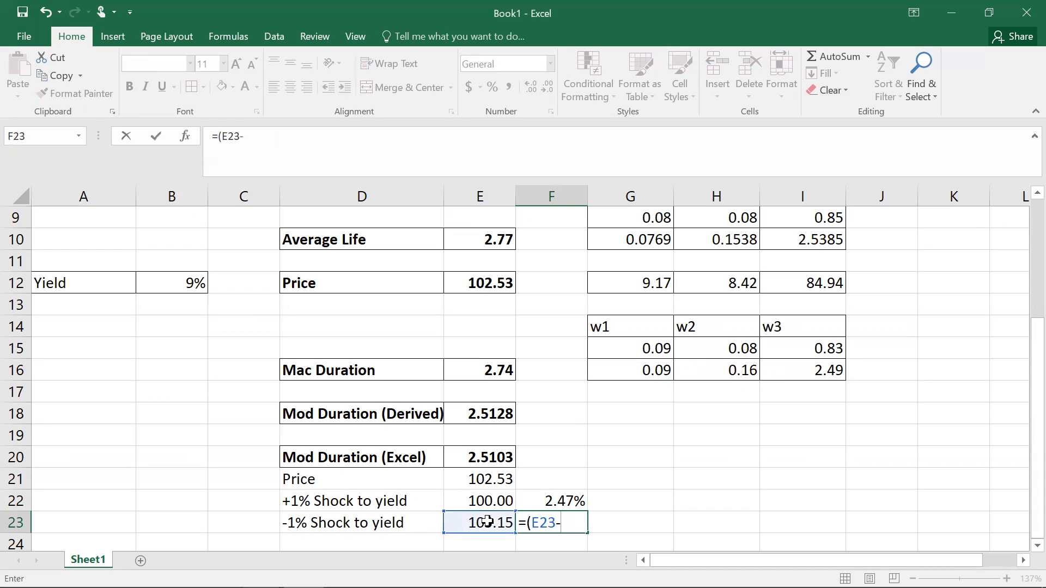
click(488, 478)
text()/)
click(488, 478)
key(Return)
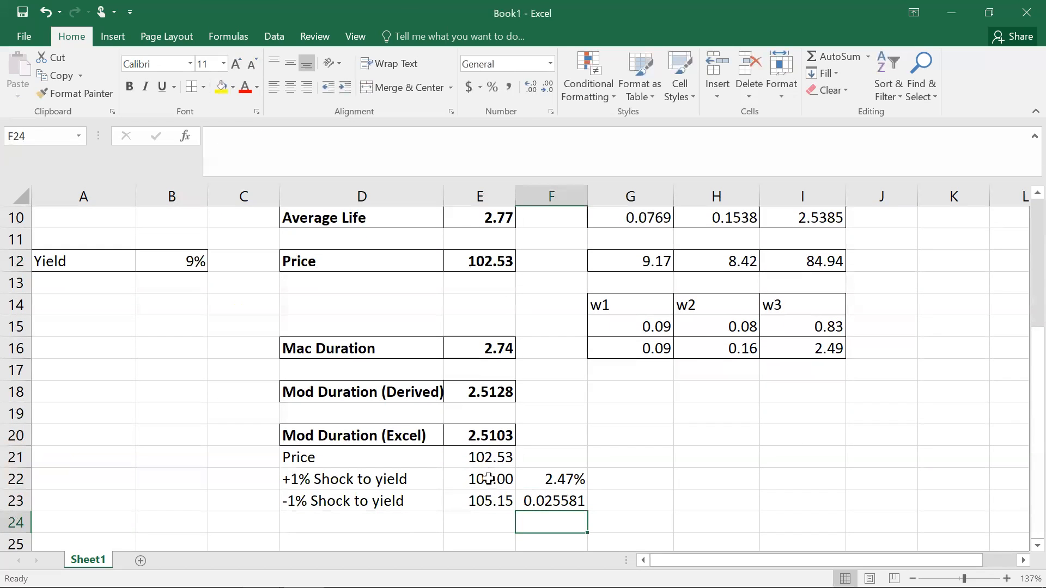
Step: Format F23 as a percentage with two decimal places
click(561, 498)
click(491, 88)
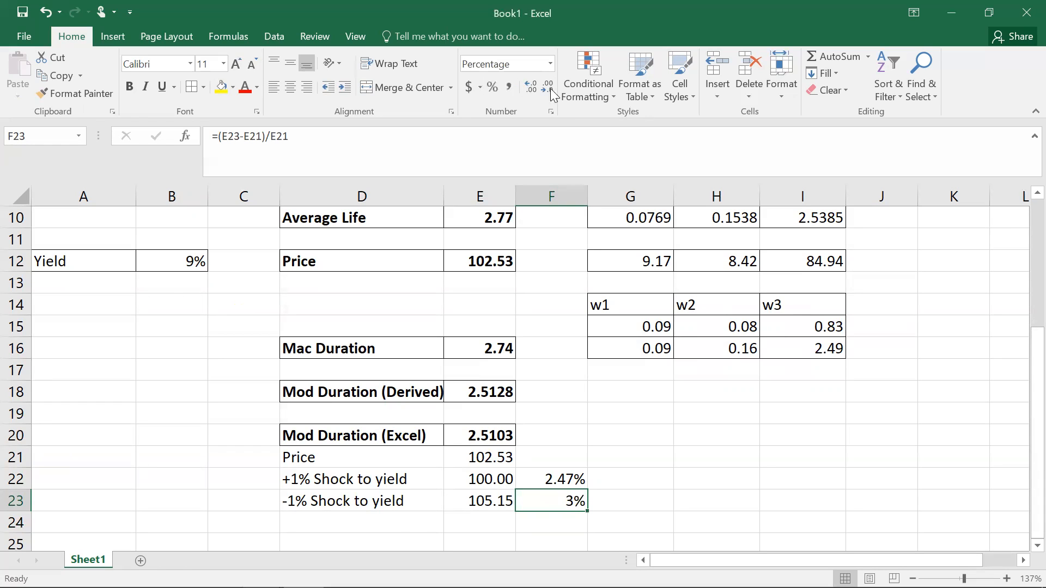
click(531, 88)
click(531, 87)
drag(564, 479, 558, 498)
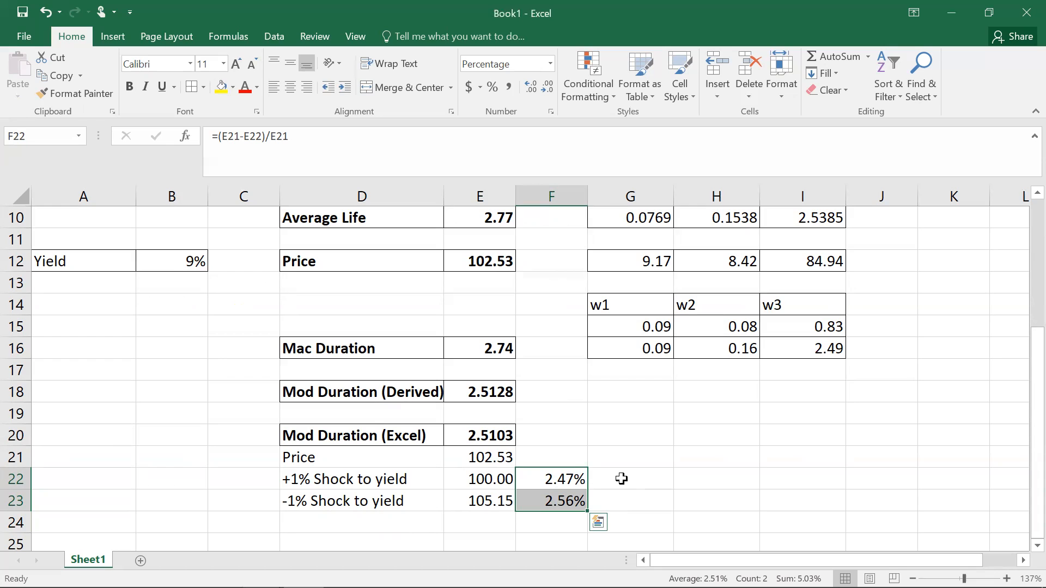
Step: Enter the label Mod Duration (Shocks) in D25
click(349, 541)
text(Mod)
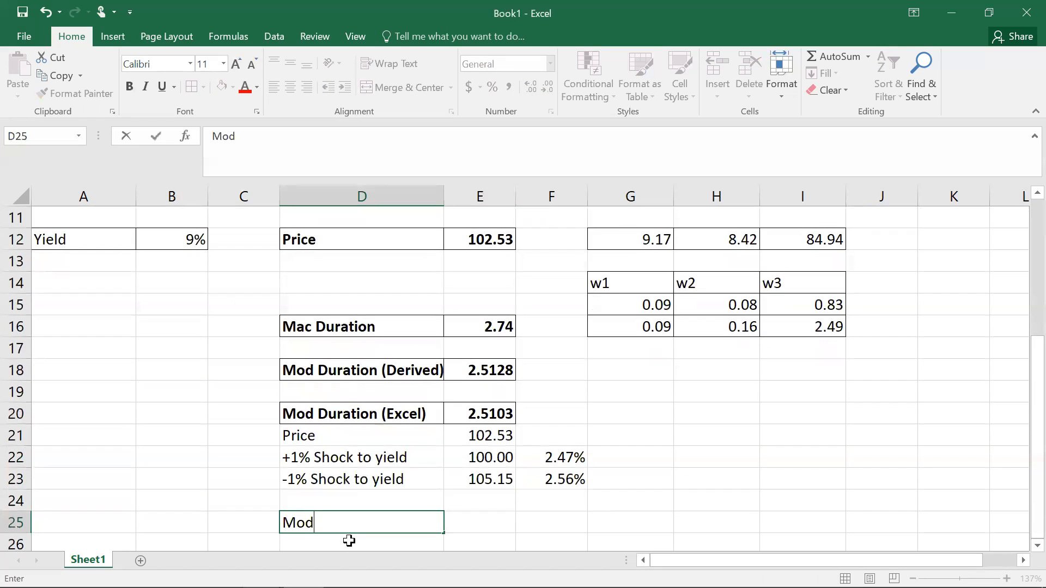
text( Duration (Shocks)
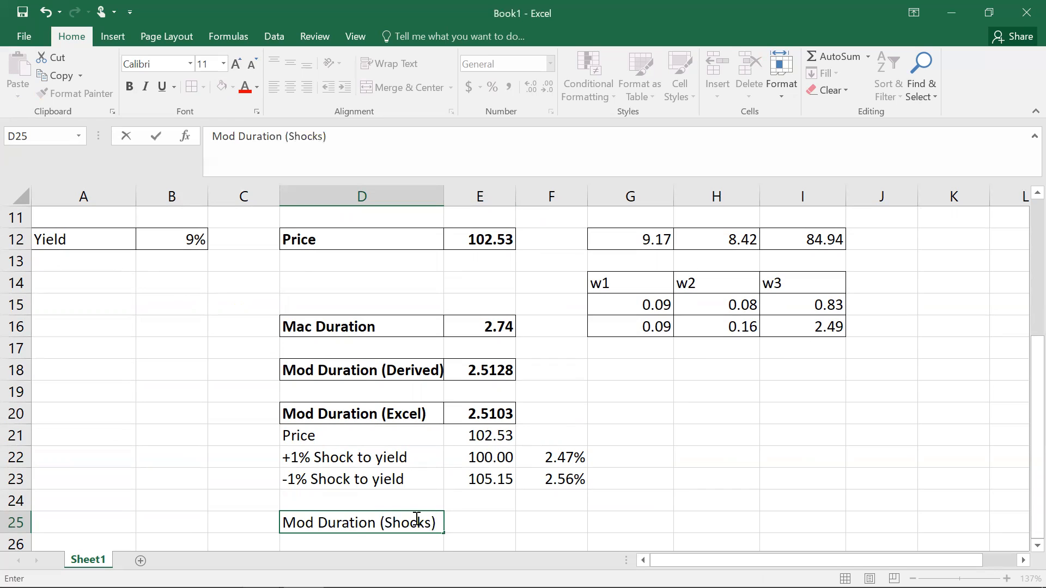
Step: Enter the formula =(F22+F23)/2 in E25 to average the two percentage price changes
click(500, 522)
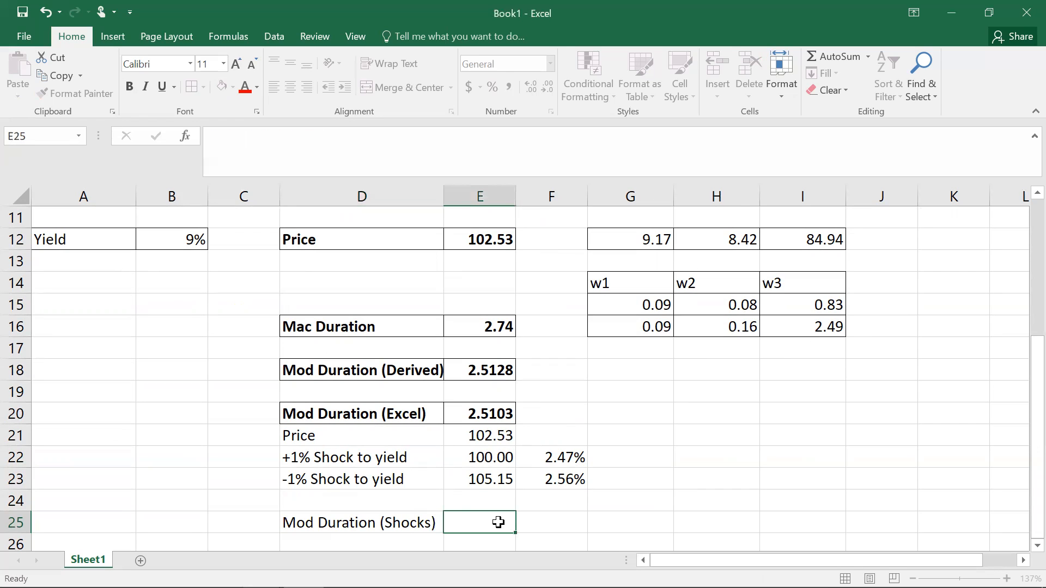
text(=)
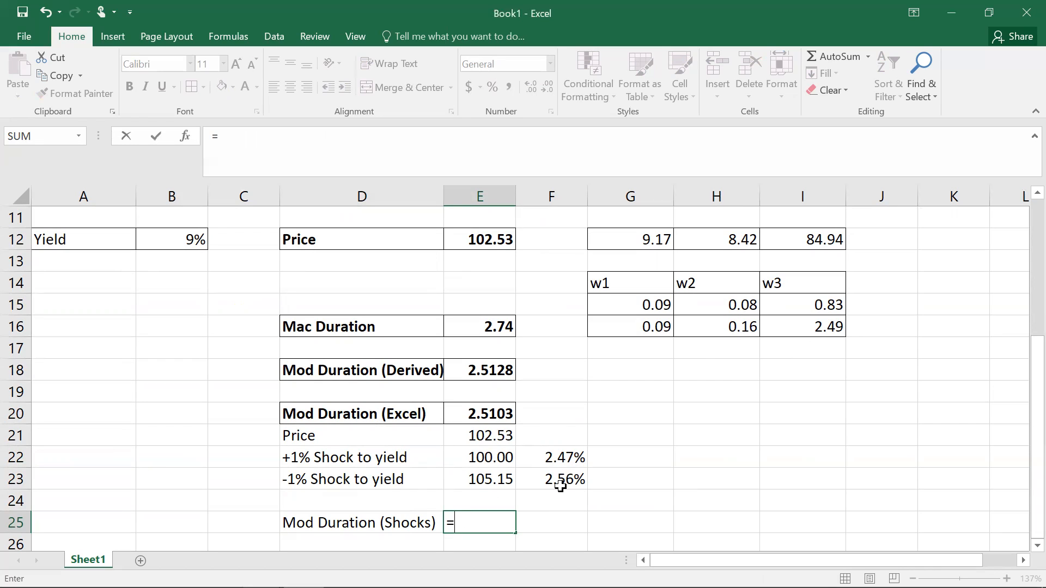
text(()
click(563, 458)
text(+)
click(564, 478)
text()/)
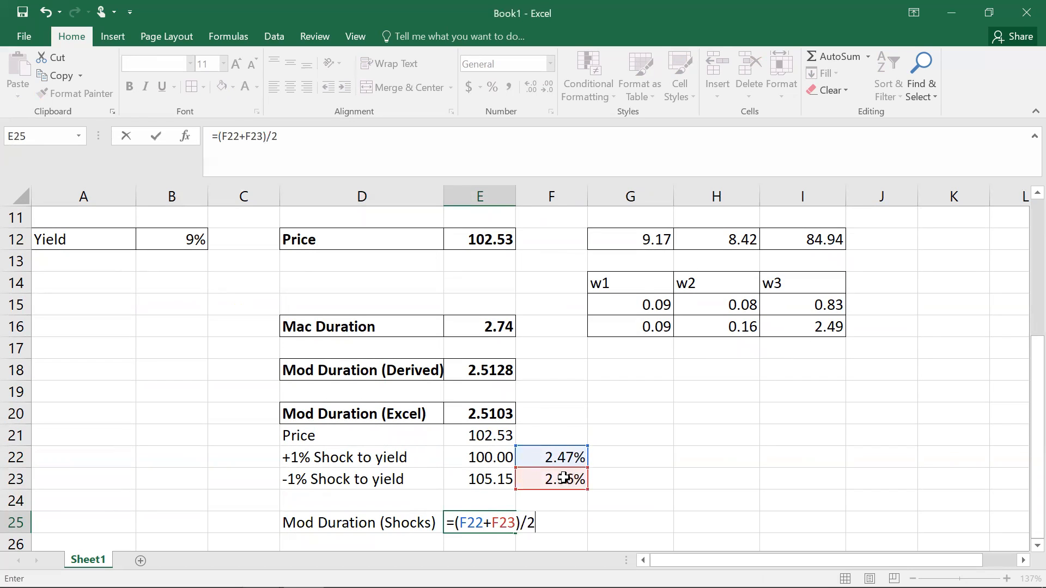
text(2)
key(Return)
Step: Format E25 as a percentage with two decimal places
click(502, 502)
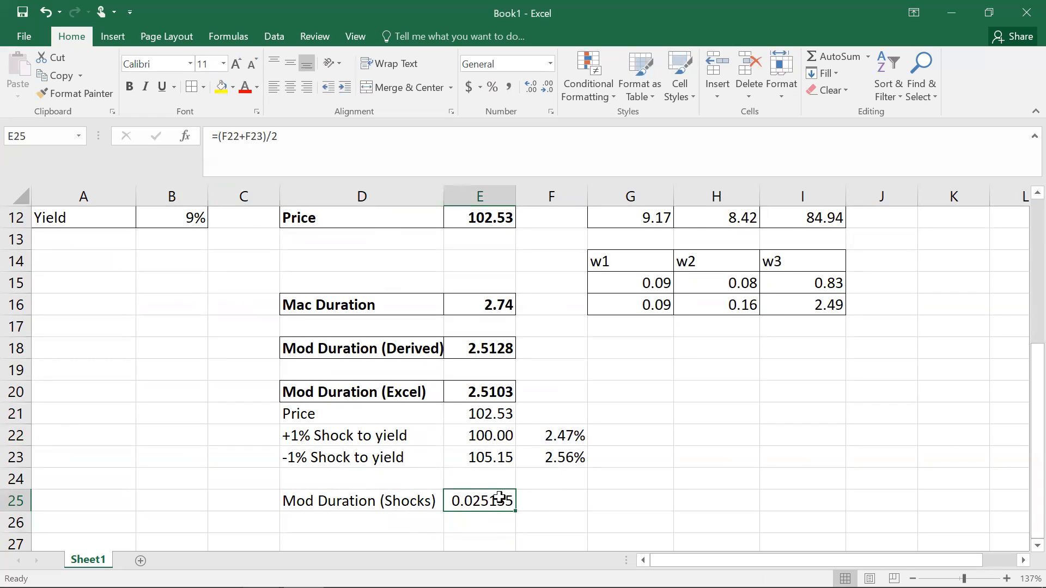
click(491, 90)
click(542, 70)
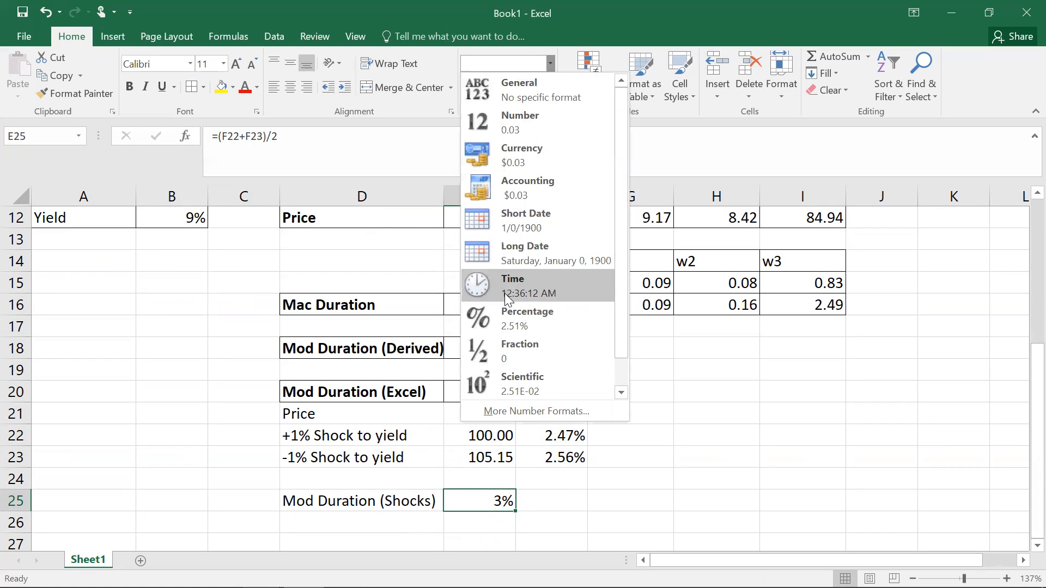
click(512, 324)
click(557, 500)
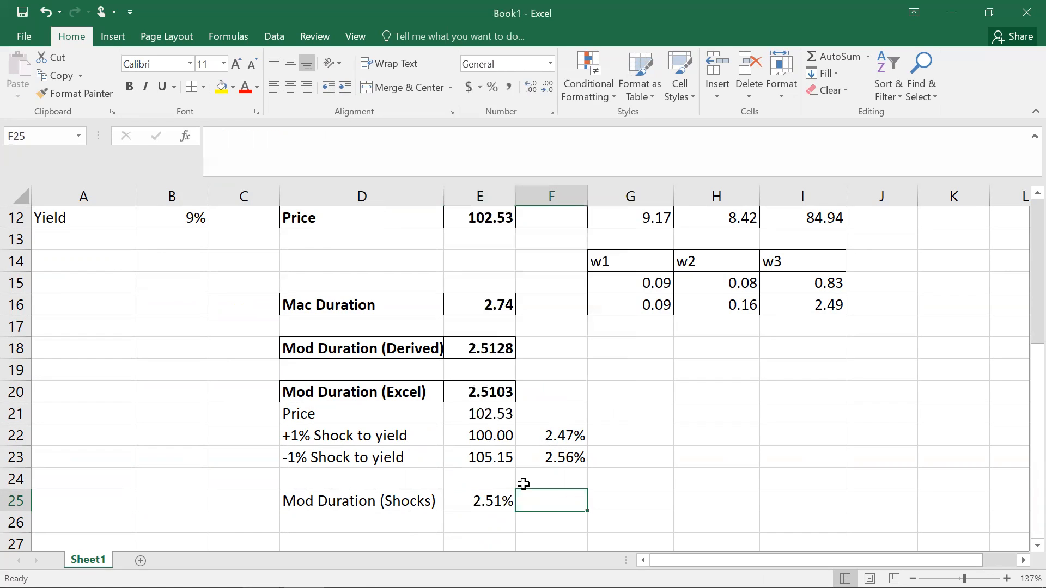
Step: Make the label and value in D25:E25 bold
click(436, 500)
drag(436, 500, 472, 498)
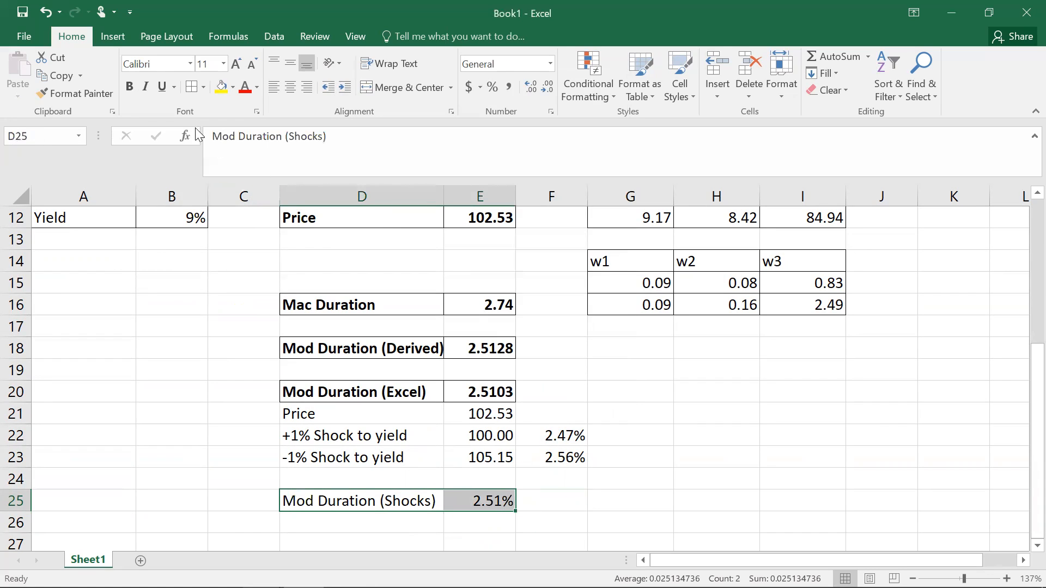
click(129, 86)
click(609, 472)
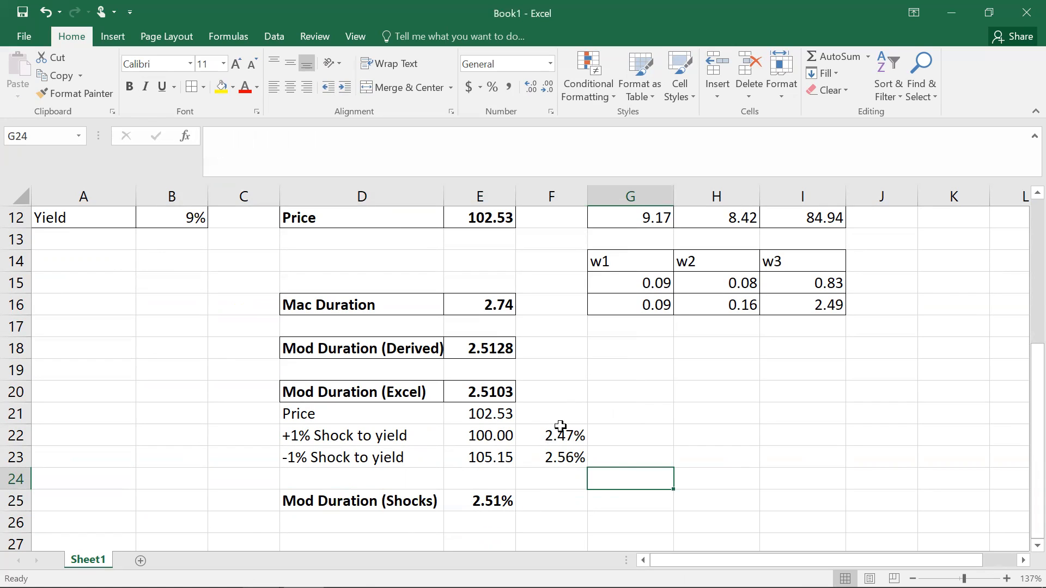
Step: Enter the formula =E25*100 in F25 to express the shock-based modified duration in years
click(557, 500)
text(=)
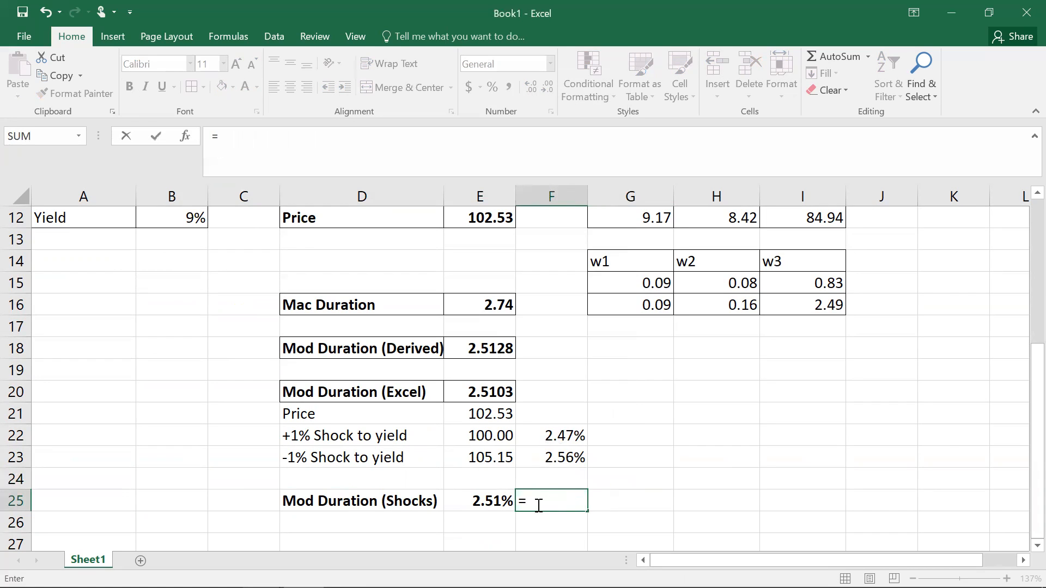
click(490, 500)
text(*)
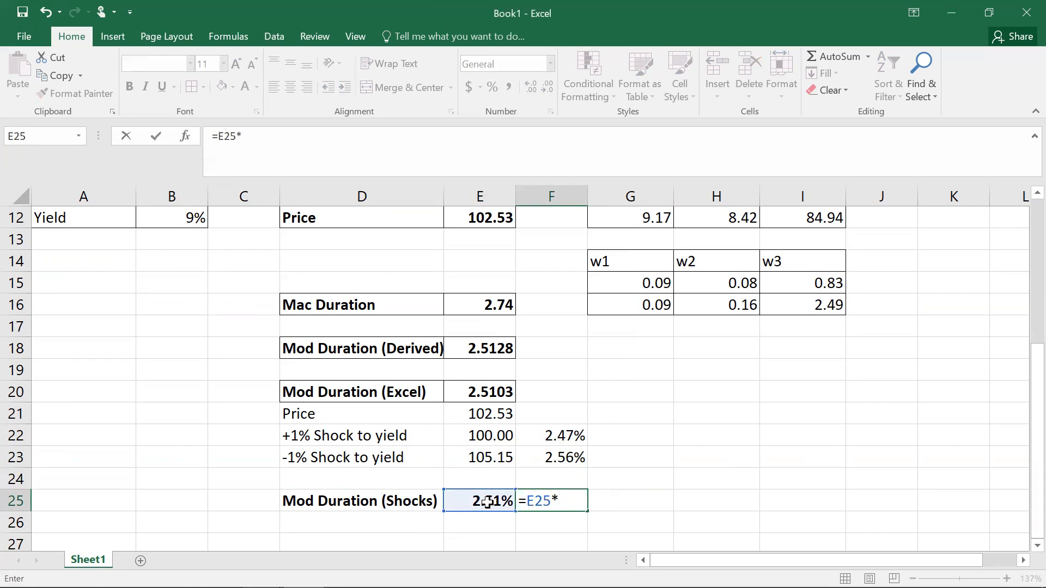
text(100)
key(Return)
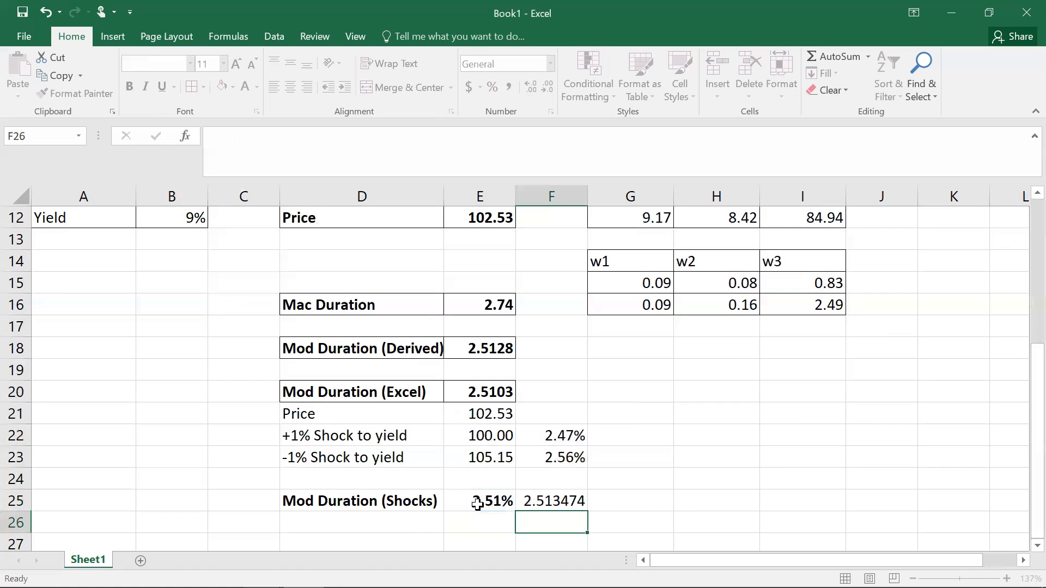
Step: Apply the Number format to F25
click(558, 501)
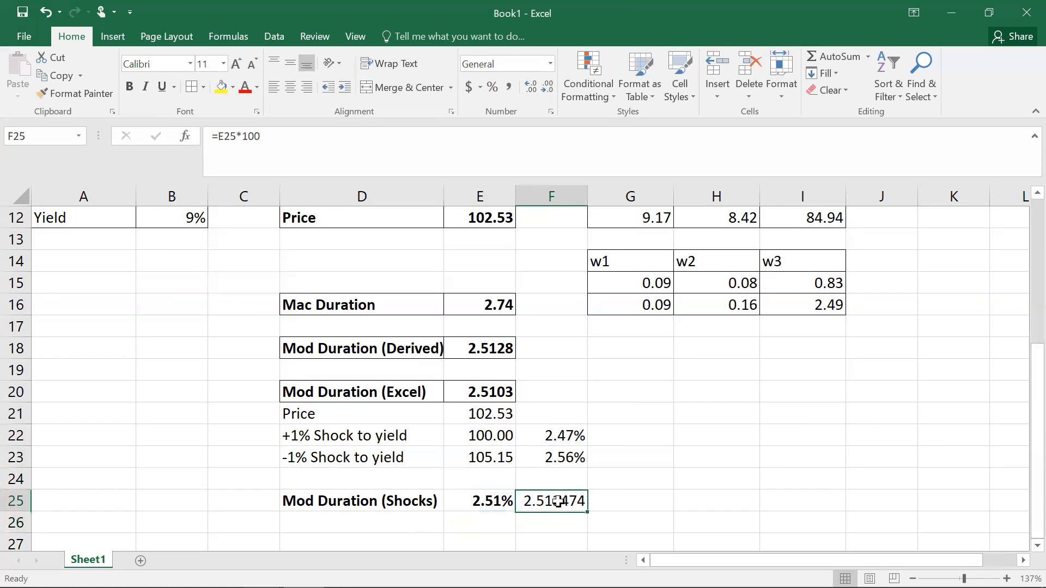
click(549, 68)
click(536, 122)
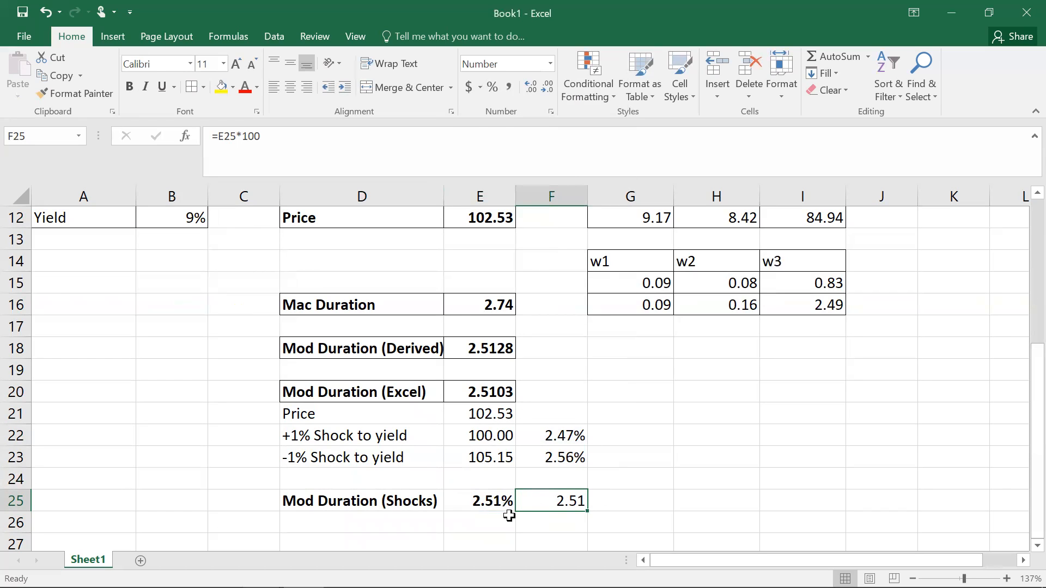
Step: Increase F25's displayed decimals to four places
drag(401, 500, 569, 502)
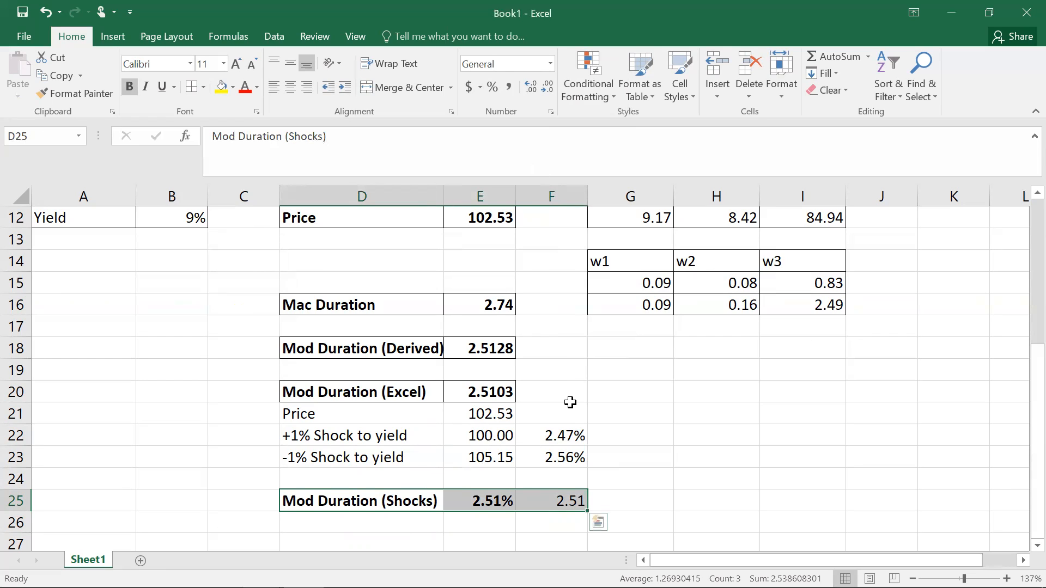
click(566, 497)
click(530, 89)
click(531, 89)
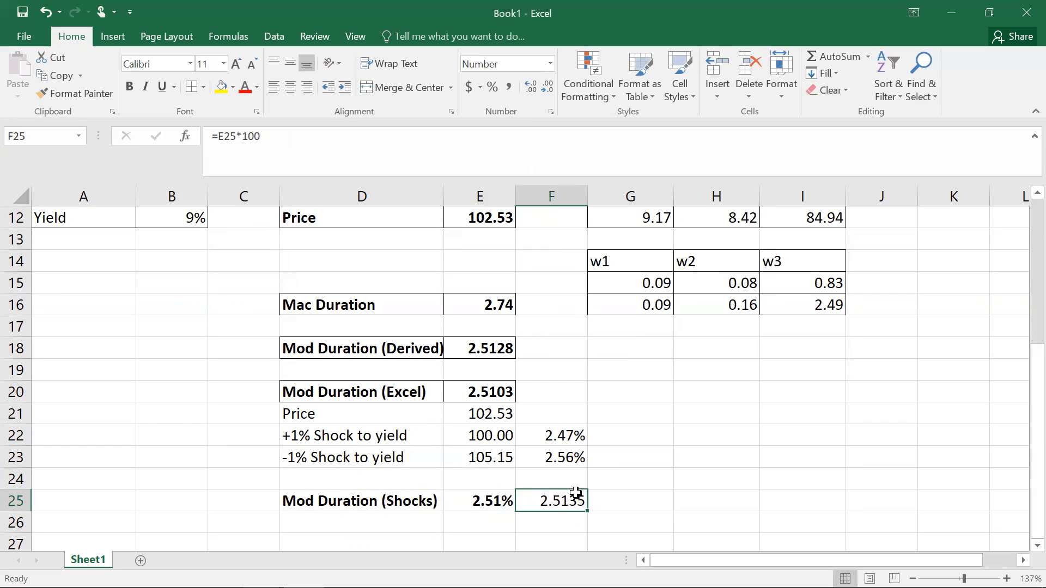
click(405, 502)
drag(406, 501, 542, 498)
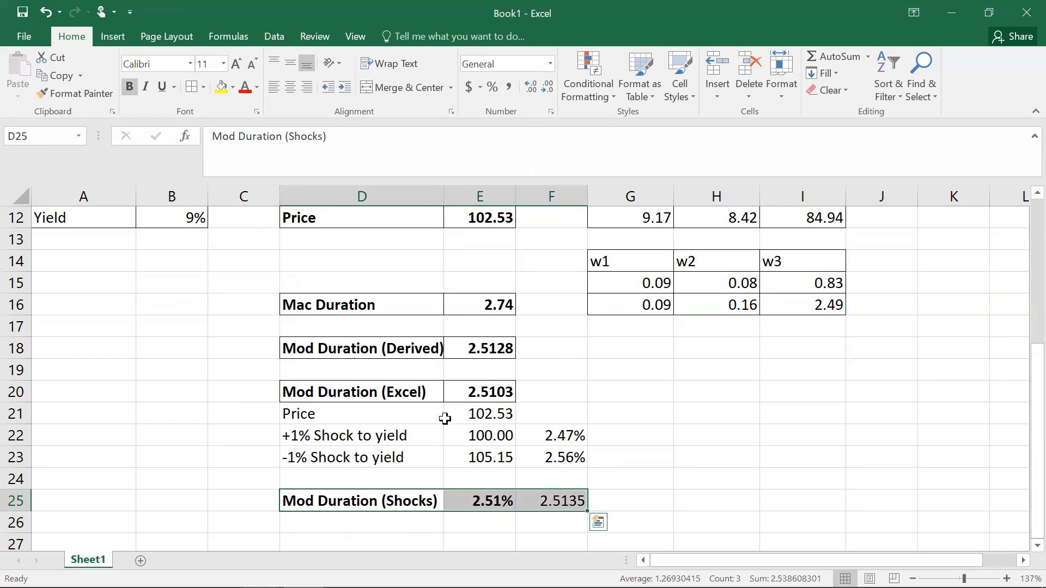
click(129, 87)
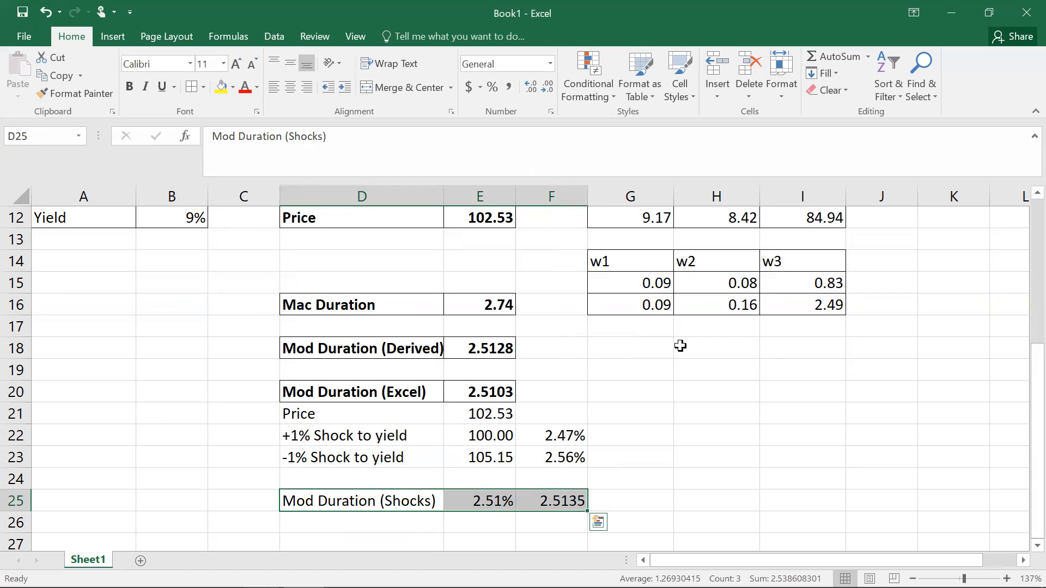
click(691, 450)
Step: Make the whole Mod Duration (Shocks) row, D25:F25, bold
drag(380, 497, 545, 498)
click(130, 87)
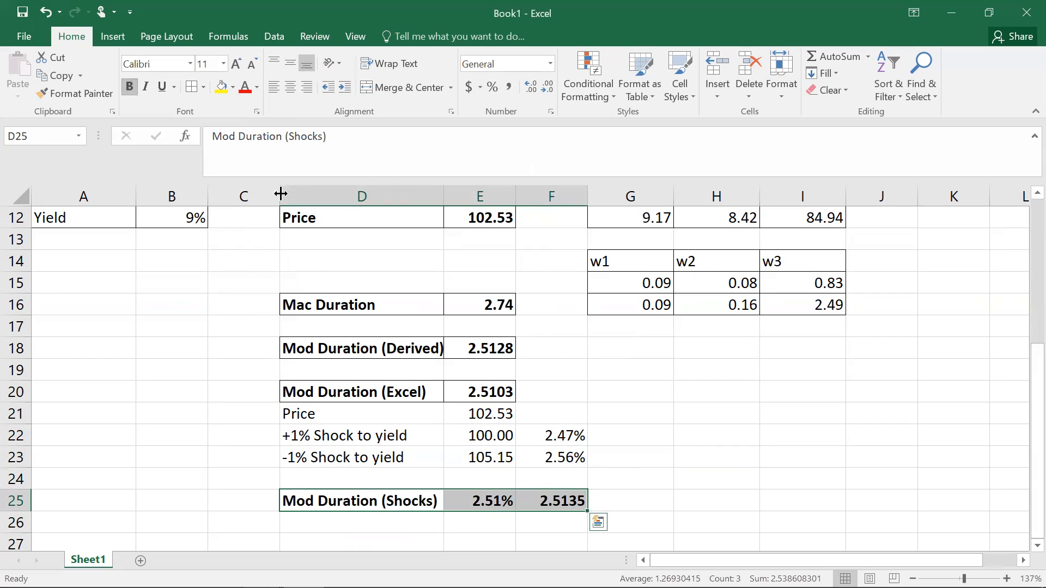
click(681, 453)
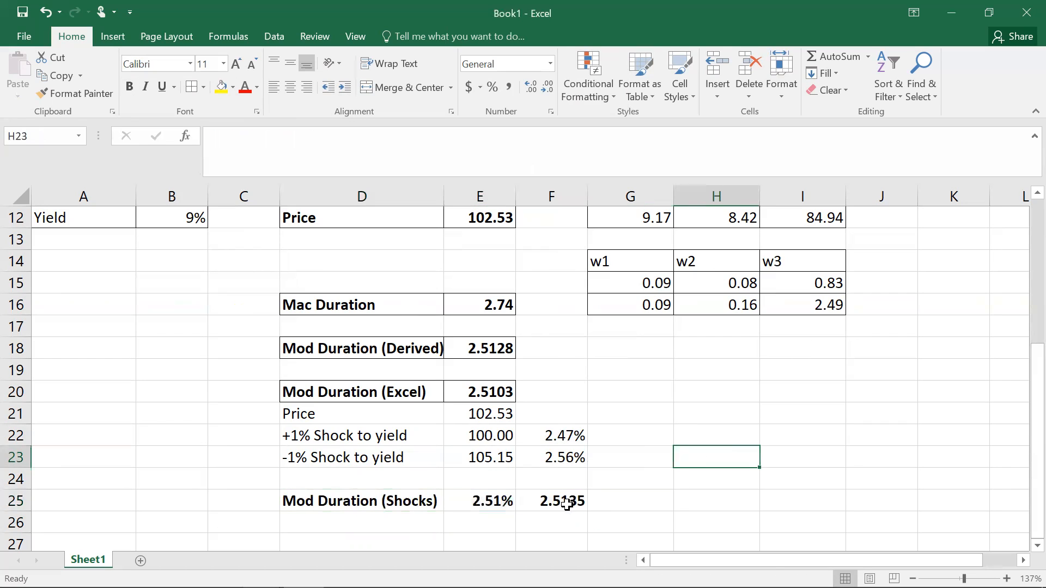
drag(390, 501, 414, 215)
drag(1036, 315, 1037, 500)
click(706, 508)
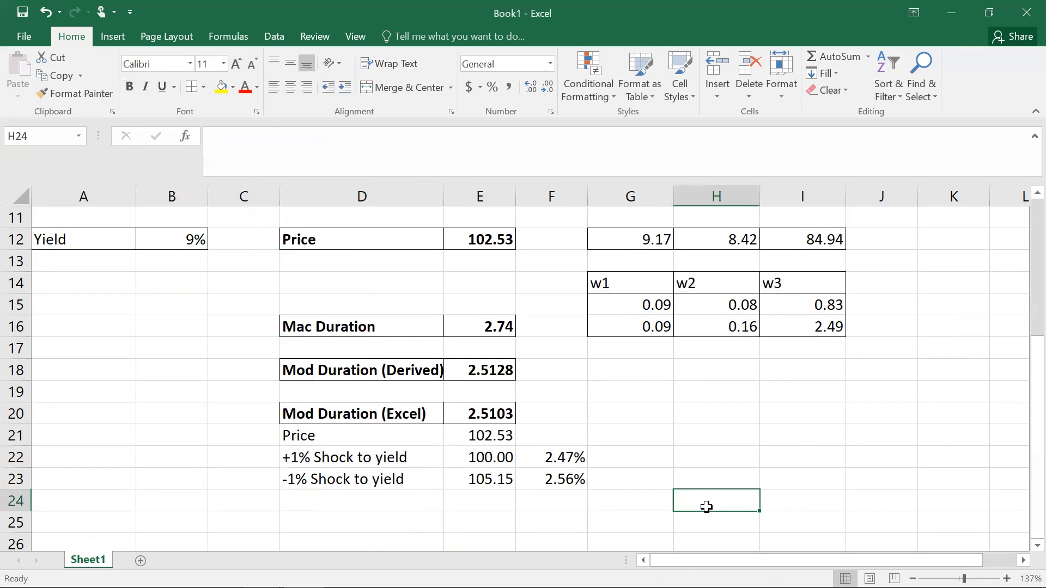
key(ctrl+z)
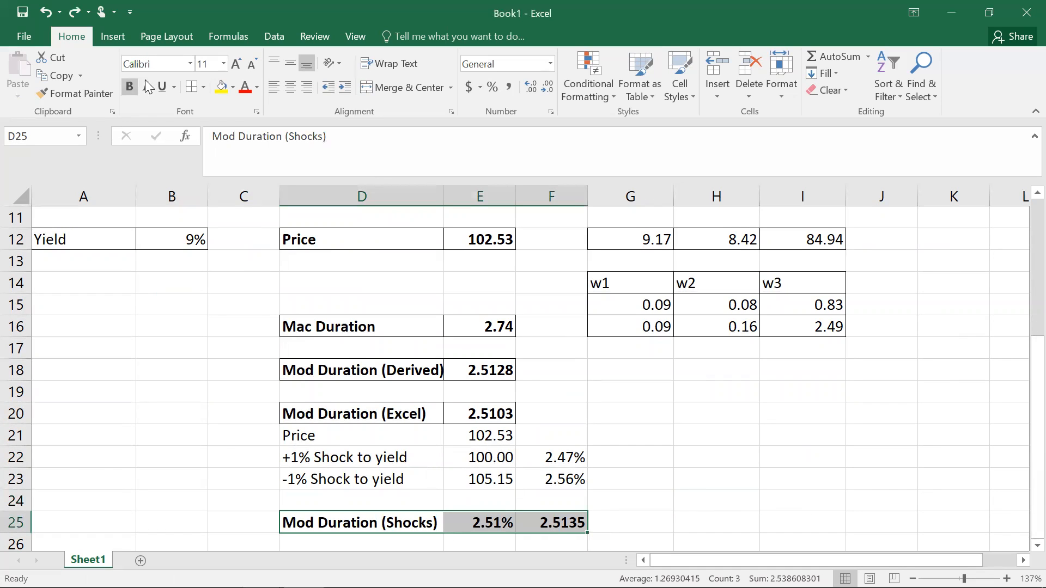
Step: Apply cell borders around D25:F25
click(193, 87)
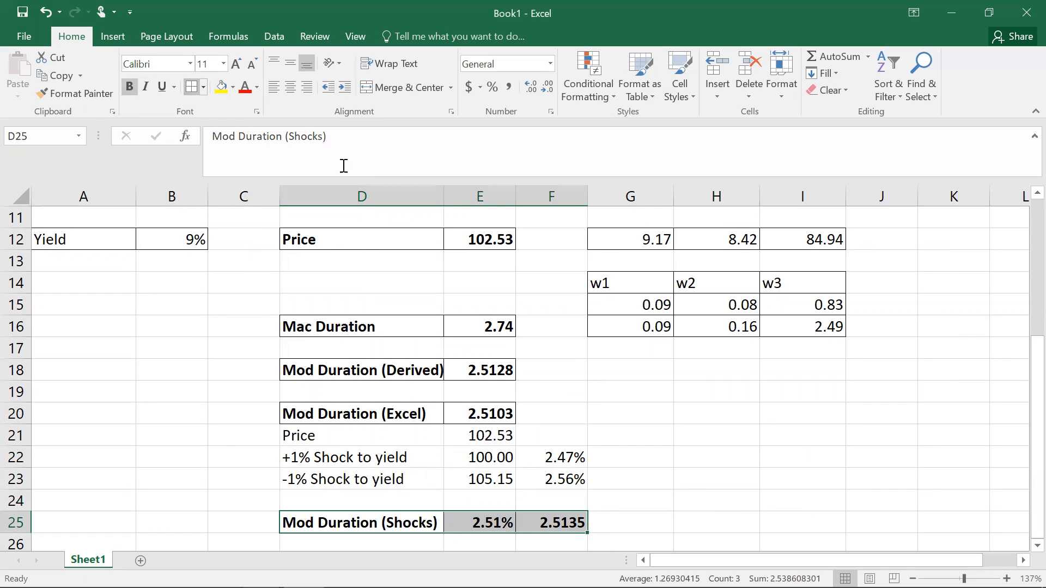
click(718, 418)
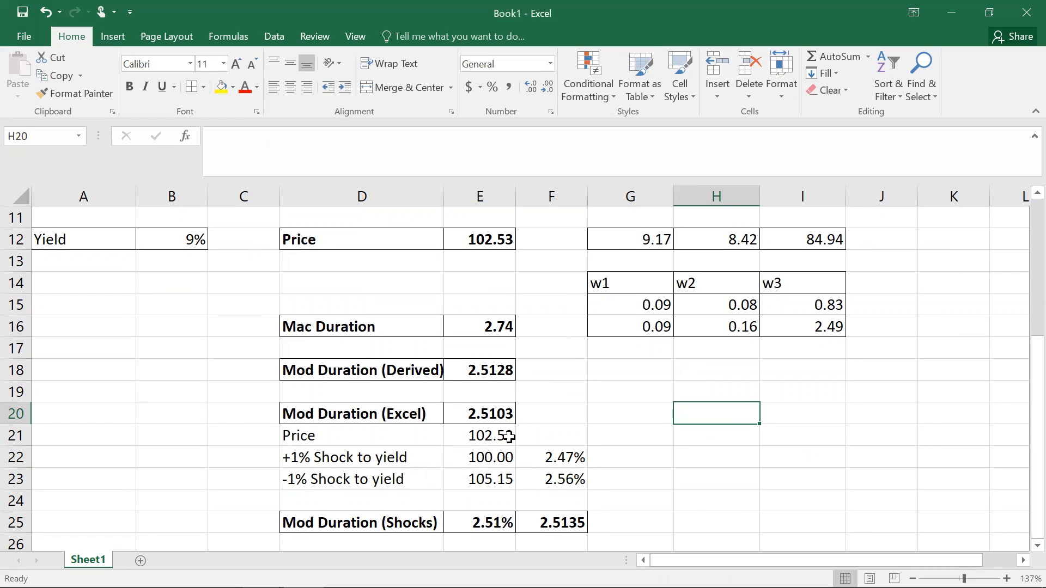
drag(1027, 435, 1025, 500)
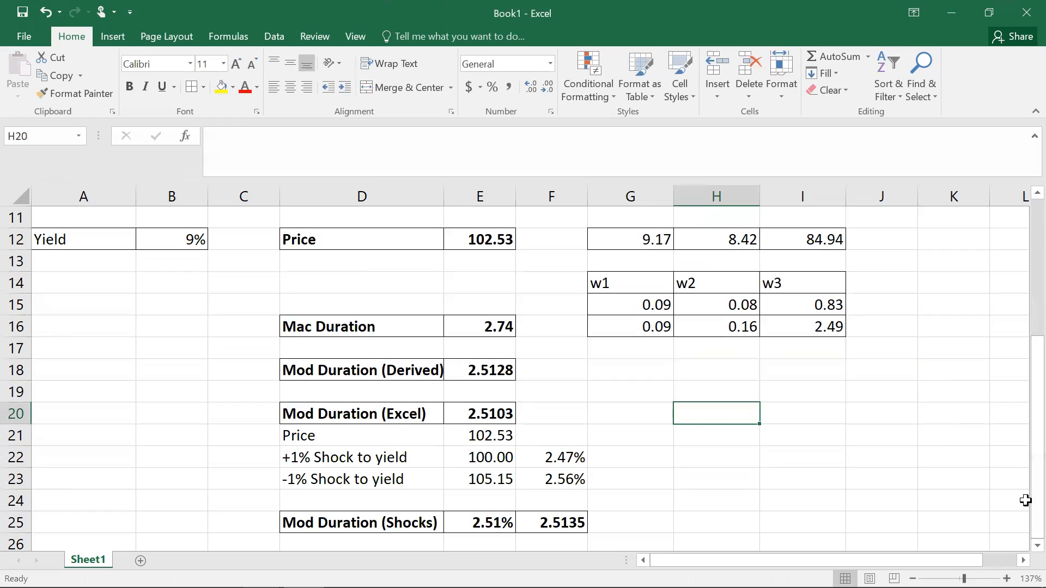